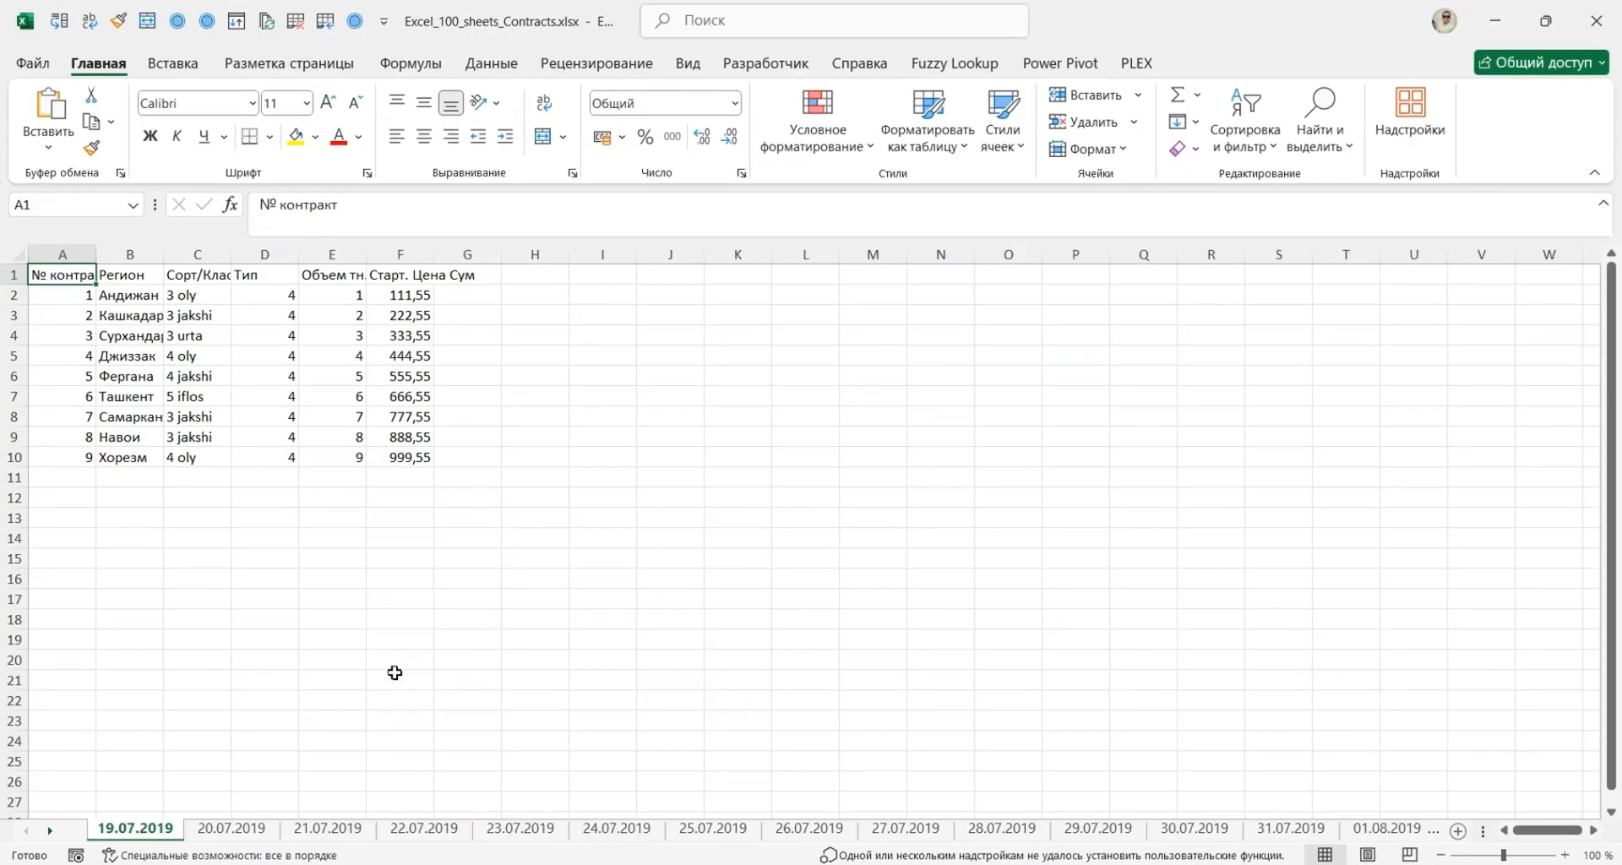
Look through the dated sheets from 20.07.2019 onwards to compare their table layouts
{"action": "left_click", "coordinate": [231, 828]}
{"action": "left_click", "coordinate": [328, 828]}
{"action": "left_click", "coordinate": [482, 828]}
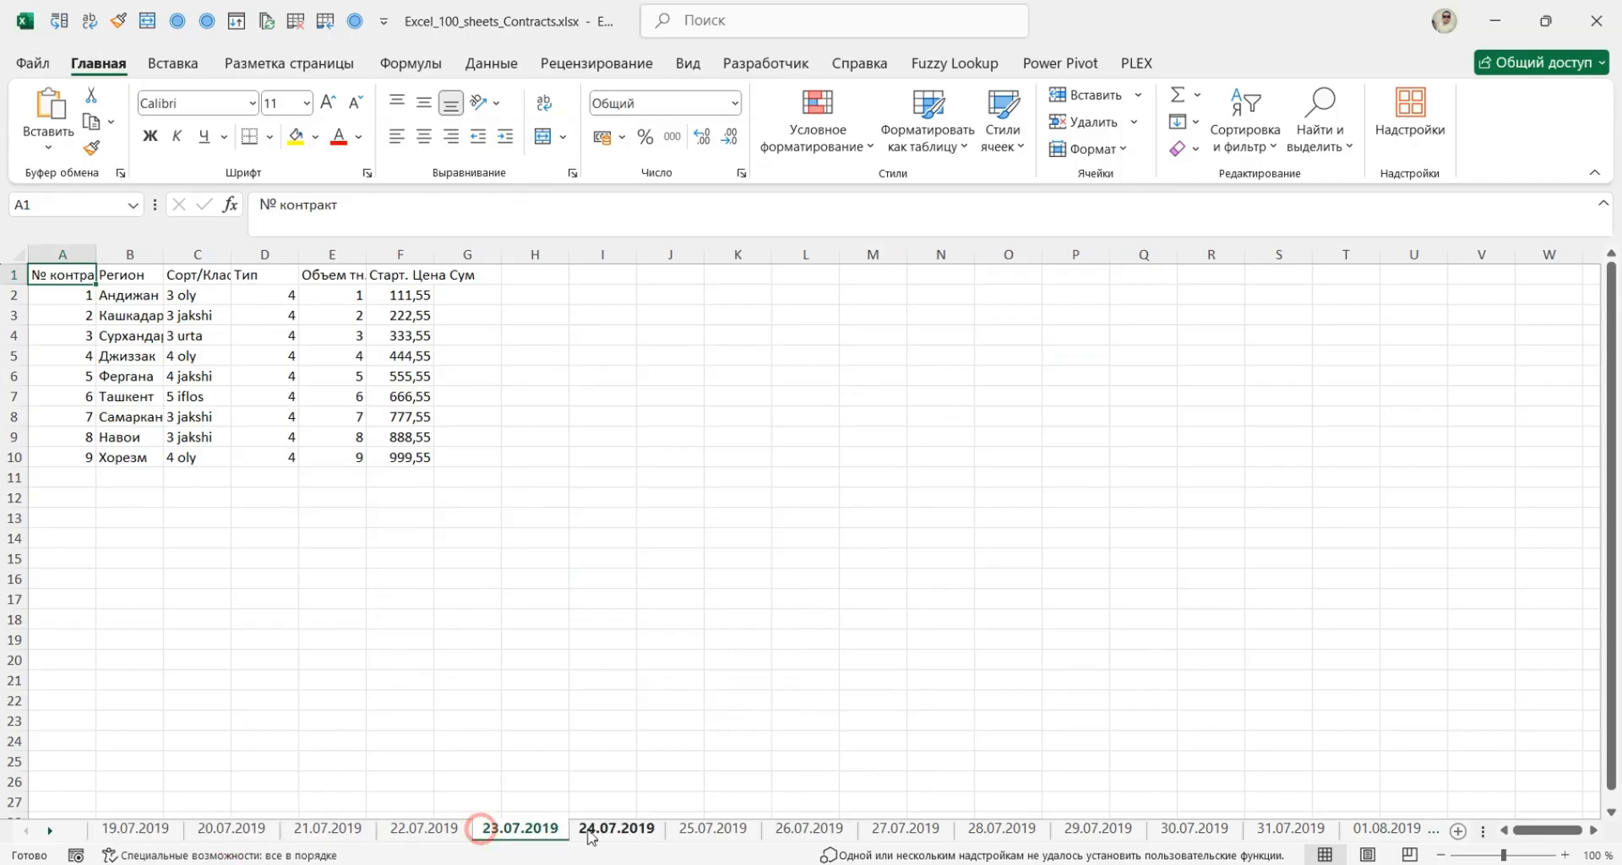
{"action": "left_click", "coordinate": [589, 832]}
{"action": "left_click", "coordinate": [718, 832]}
{"action": "left_click", "coordinate": [802, 832]}
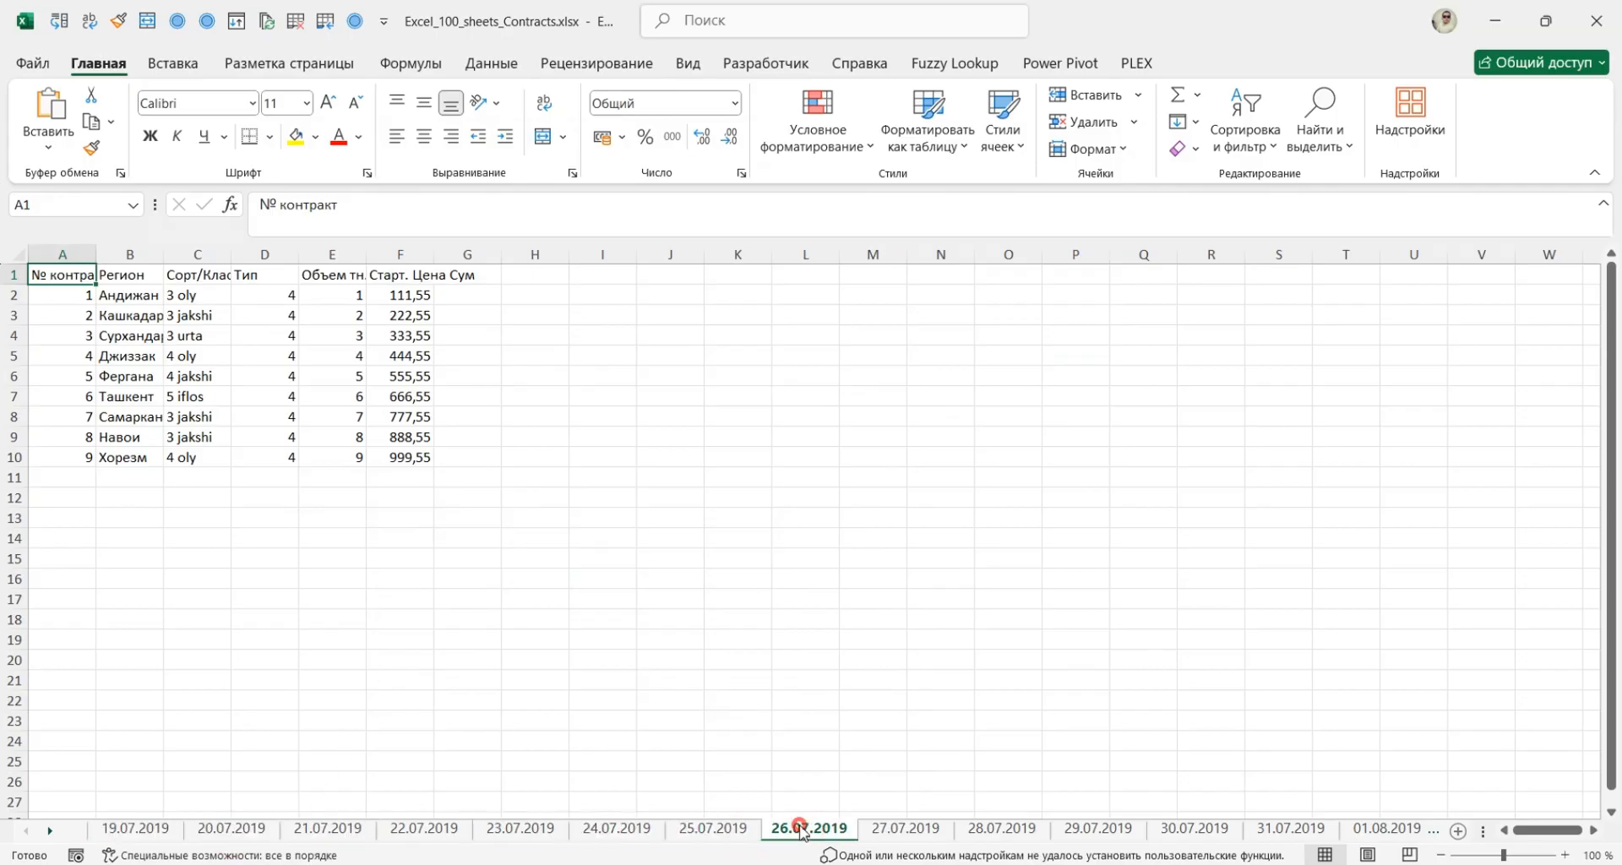
{"action": "left_click", "coordinate": [978, 835]}
{"action": "left_click", "coordinate": [1152, 831]}
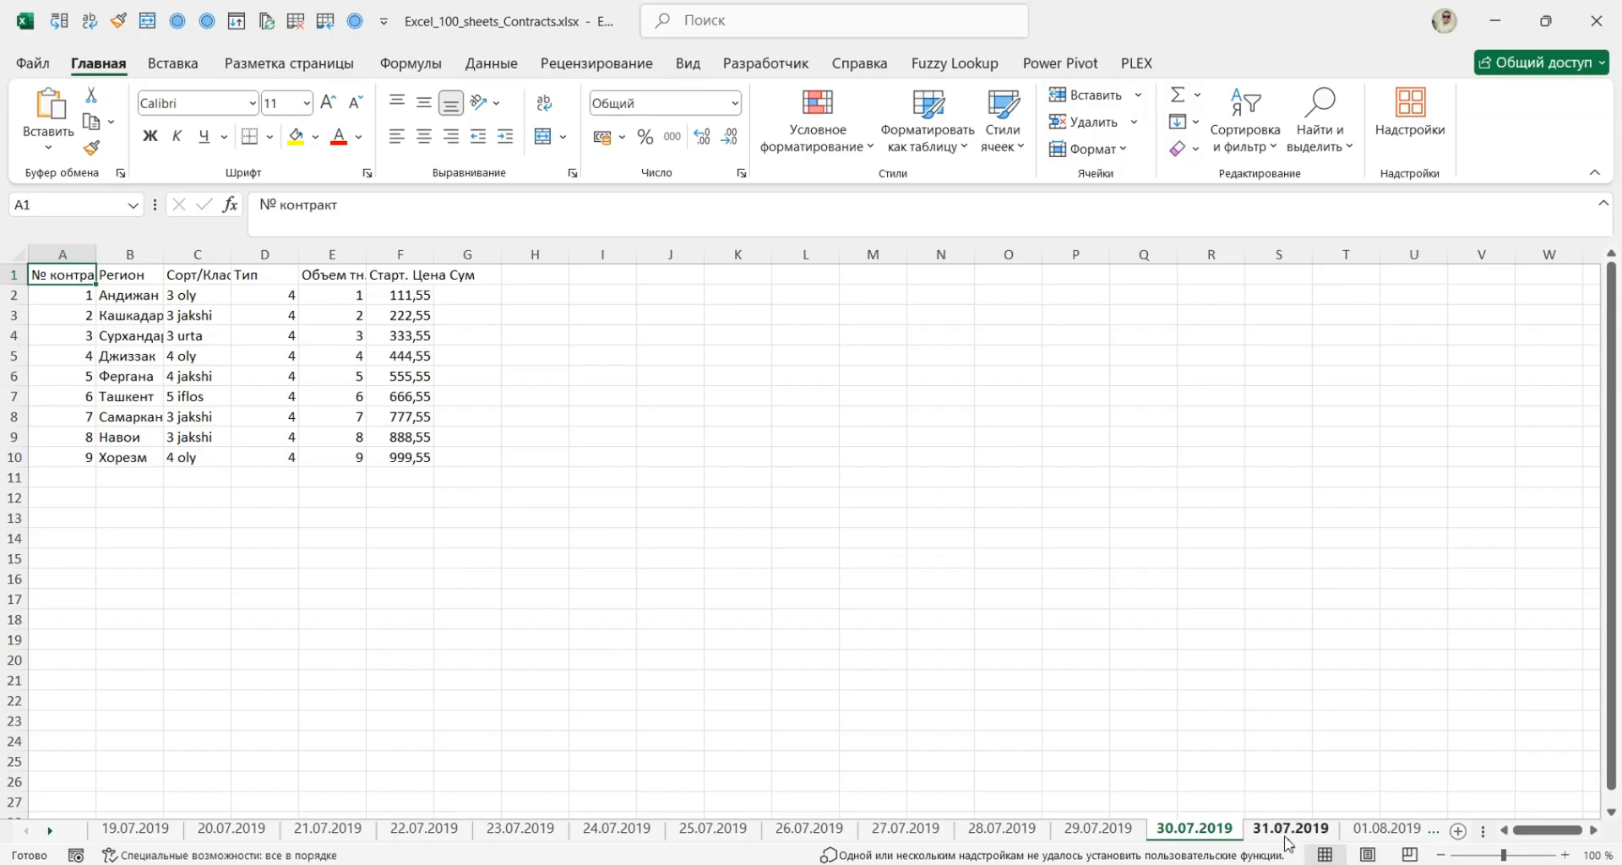
{"action": "left_click", "coordinate": [1384, 829]}
{"action": "left_click", "coordinate": [1383, 830]}
{"action": "left_click", "coordinate": [1383, 829]}
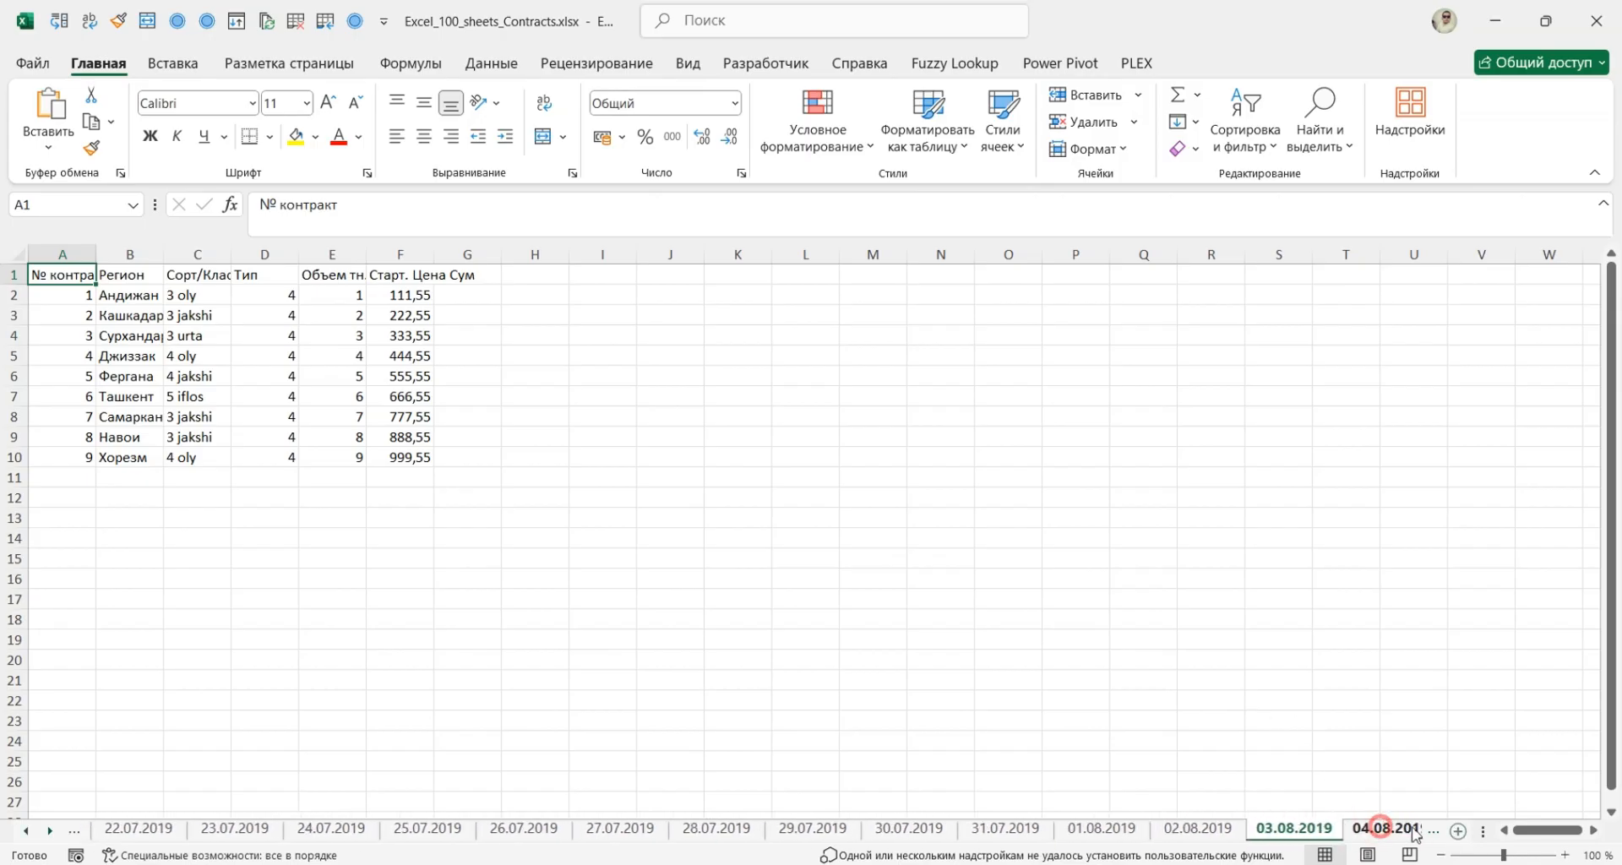
{"action": "left_click", "coordinate": [1385, 830]}
{"action": "left_click", "coordinate": [1393, 829]}
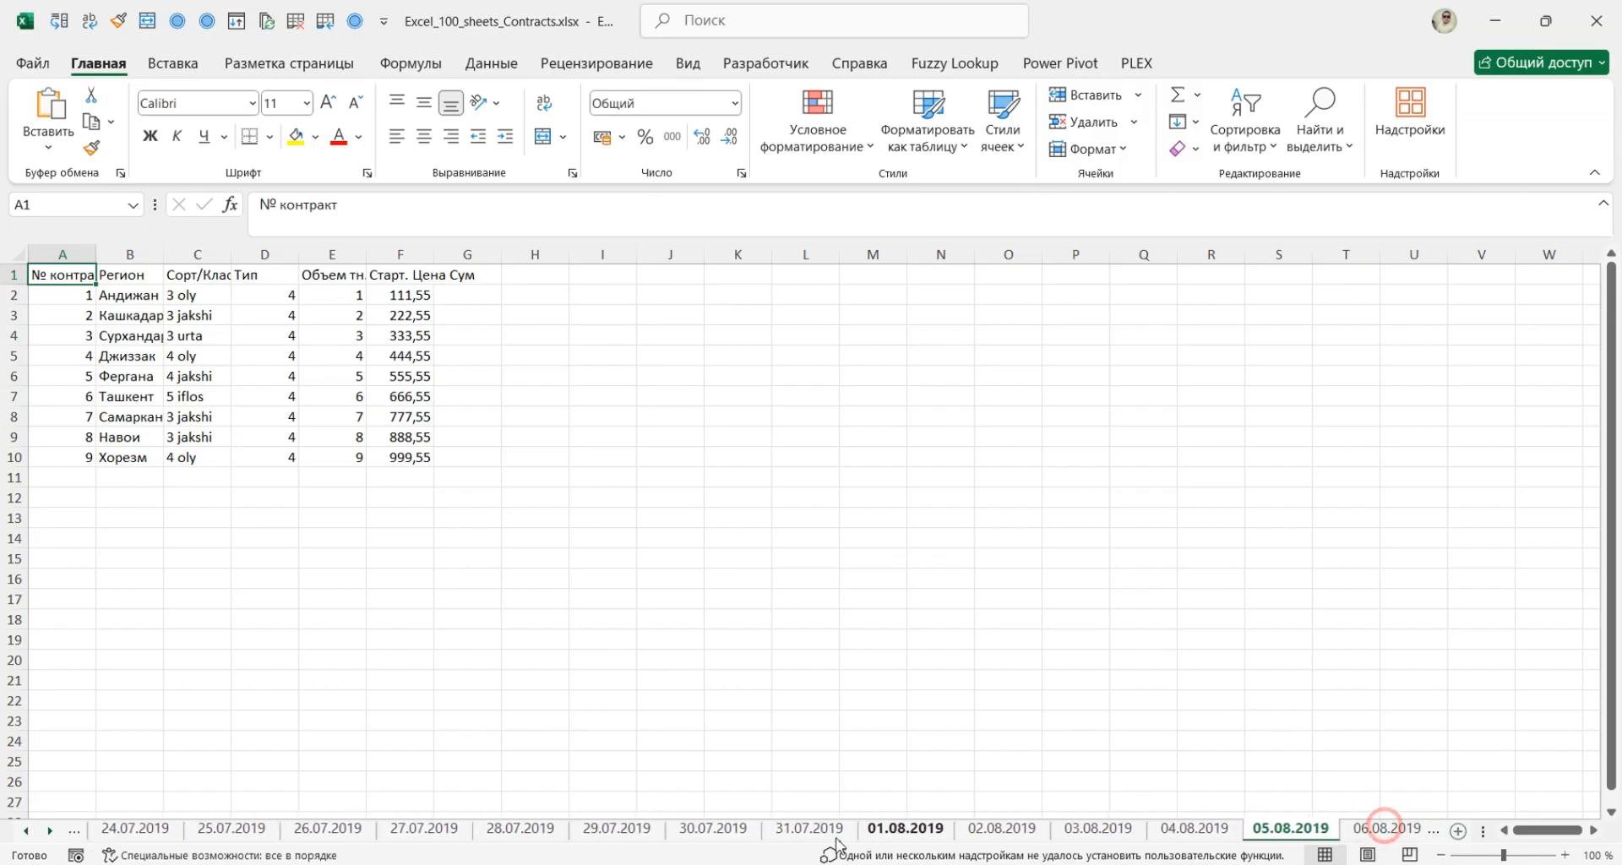
Bring up the full list of the workbook's sheets and go to the last one, 26.10.2019
{"action": "left_click", "coordinate": [28, 830]}
{"action": "right_click", "coordinate": [51, 832]}
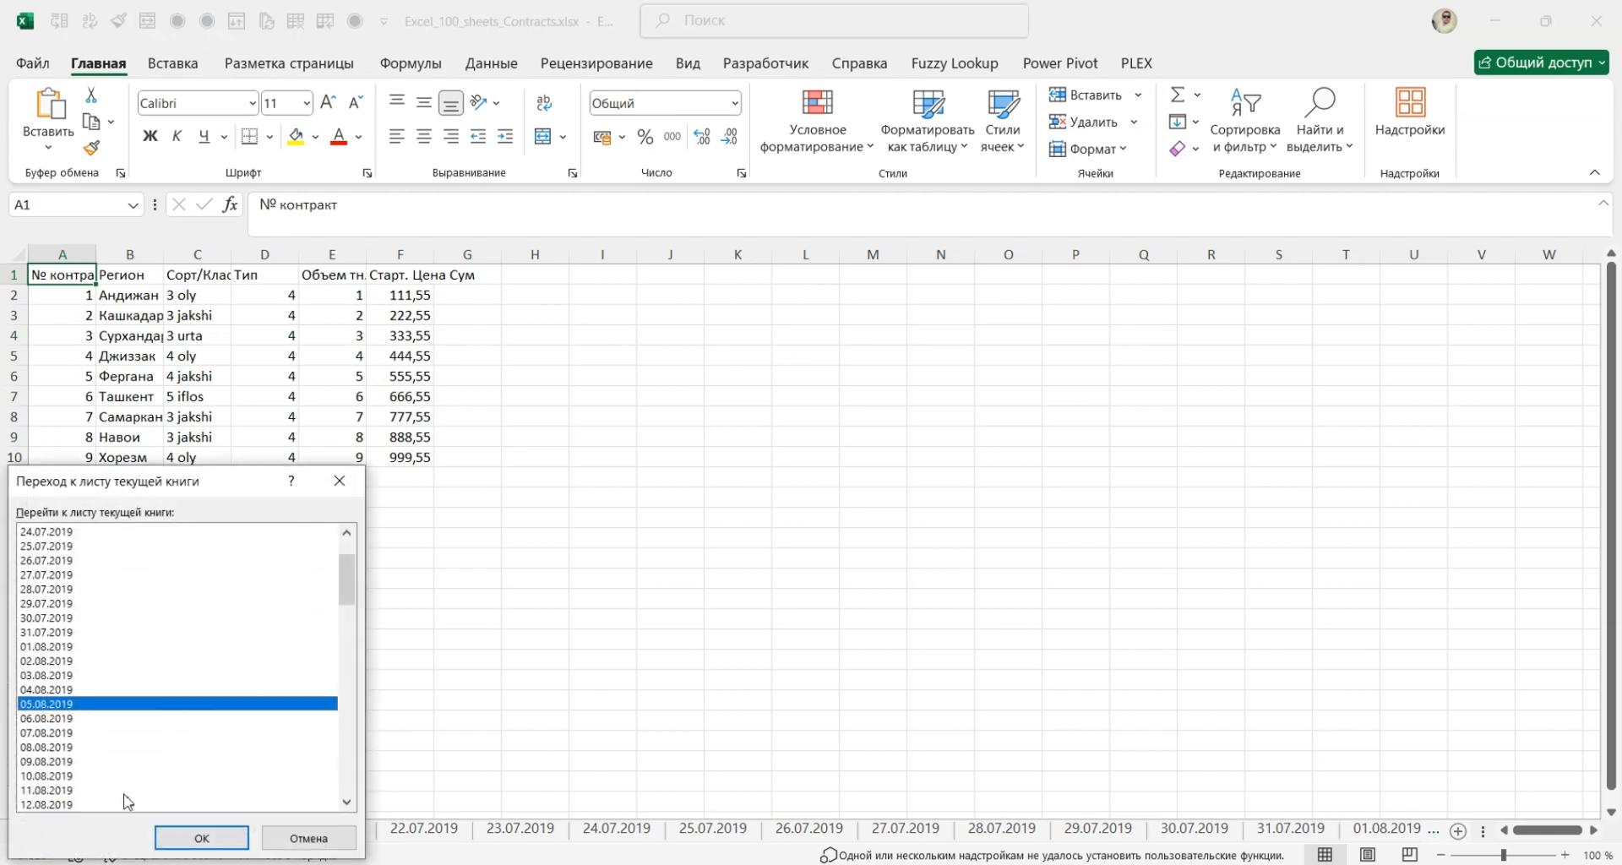
{"action": "mouse_move", "coordinate": [350, 596]}
{"action": "left_mouse_down"}
{"action": "mouse_move", "coordinate": [351, 843]}
{"action": "mouse_move", "coordinate": [354, 566]}
{"action": "left_mouse_up"}
{"action": "left_click", "coordinate": [51, 532]}
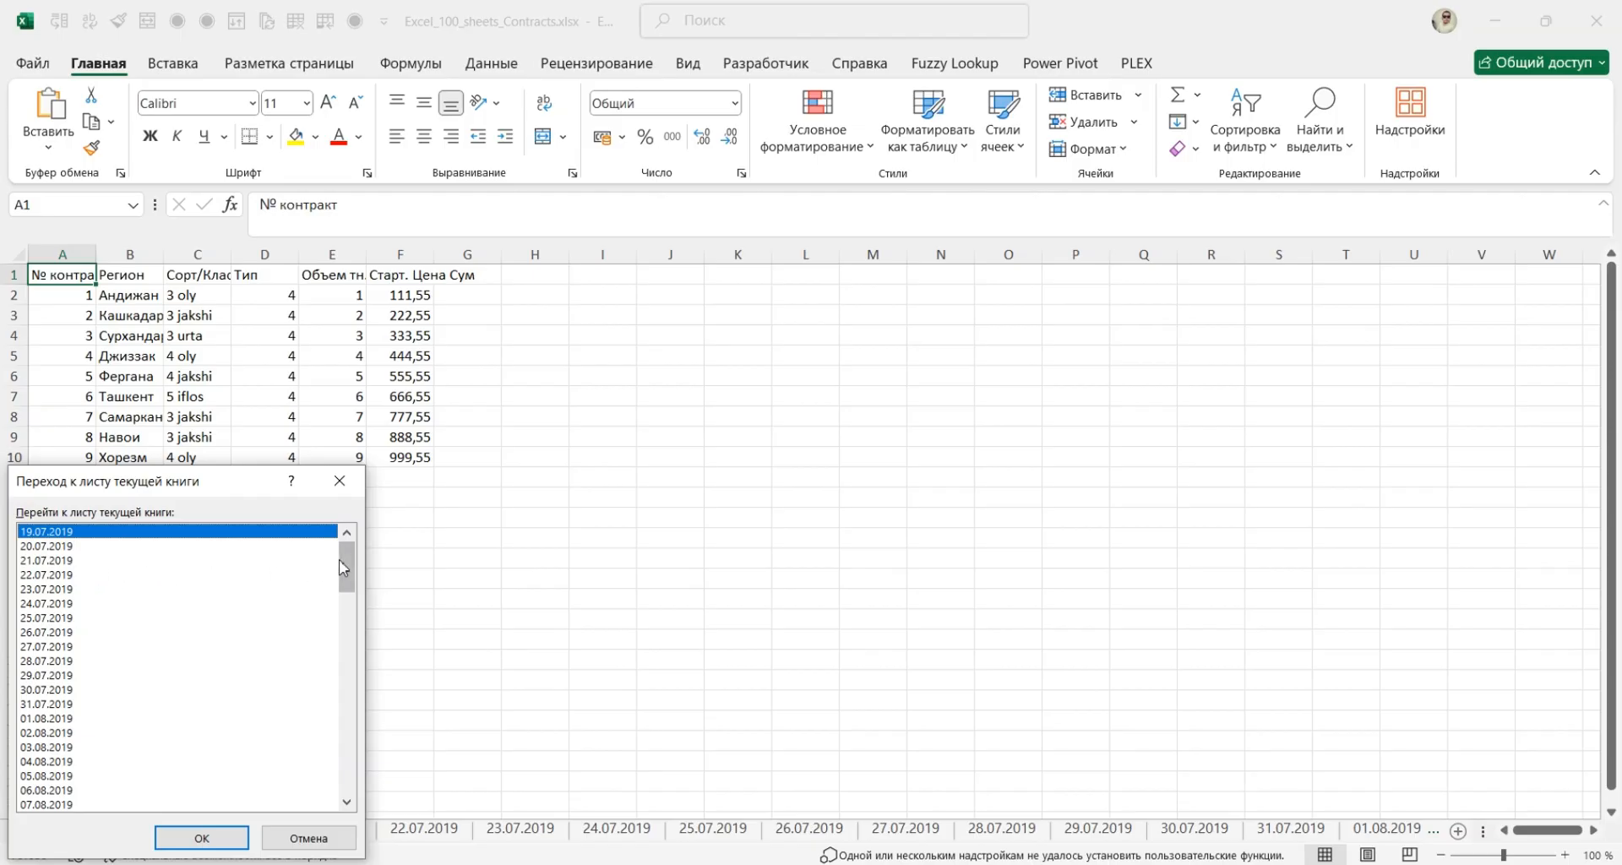
{"action": "left_click_drag", "start_coordinate": [345, 562], "coordinate": [349, 786]}
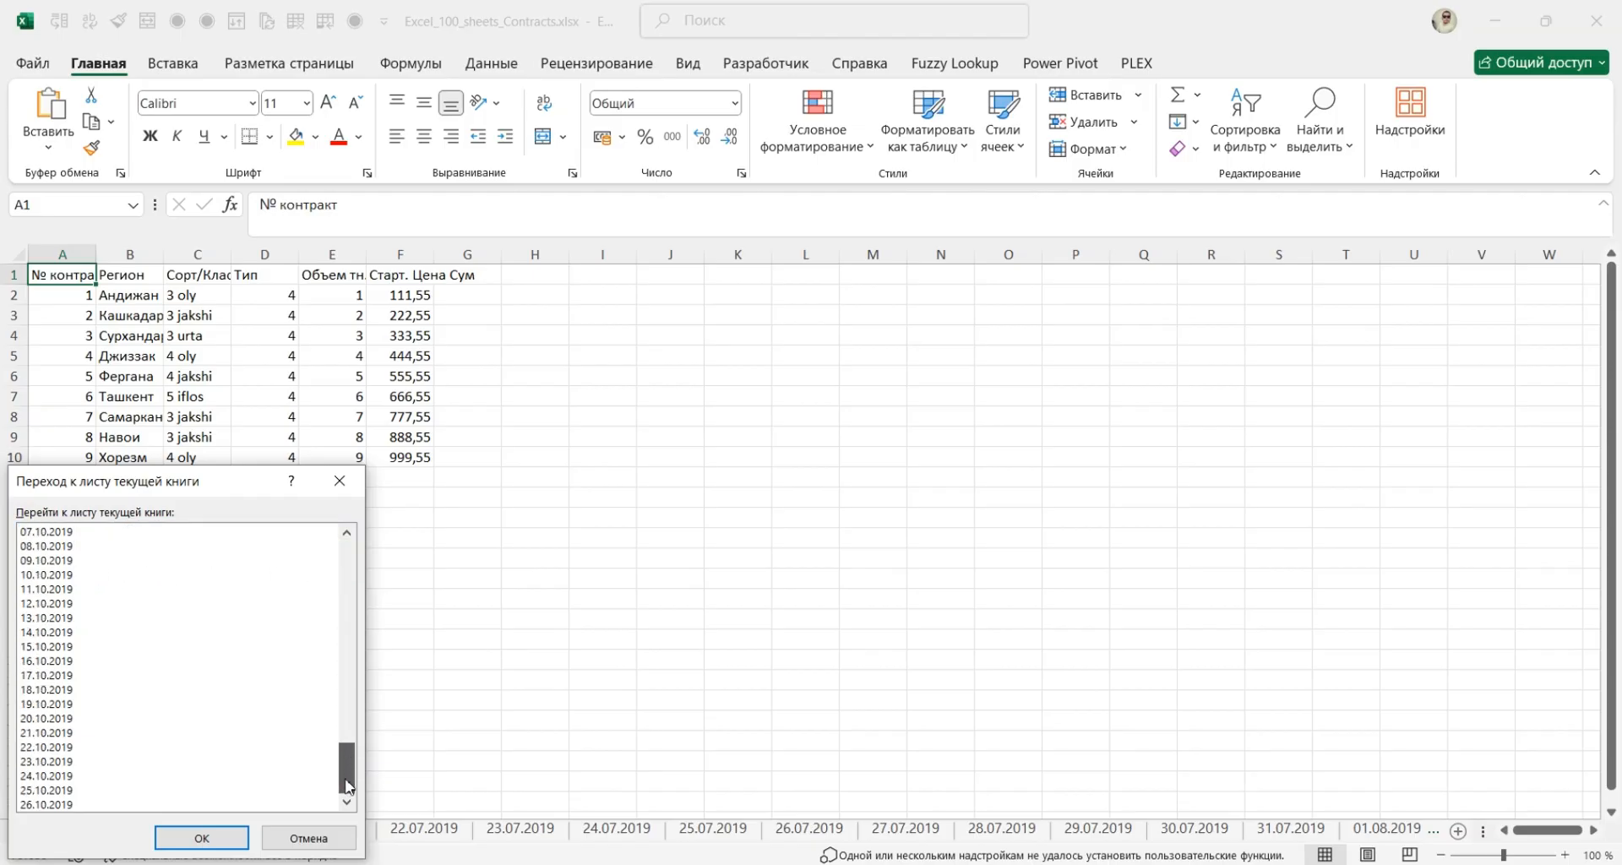
{"action": "left_click", "coordinate": [38, 804]}
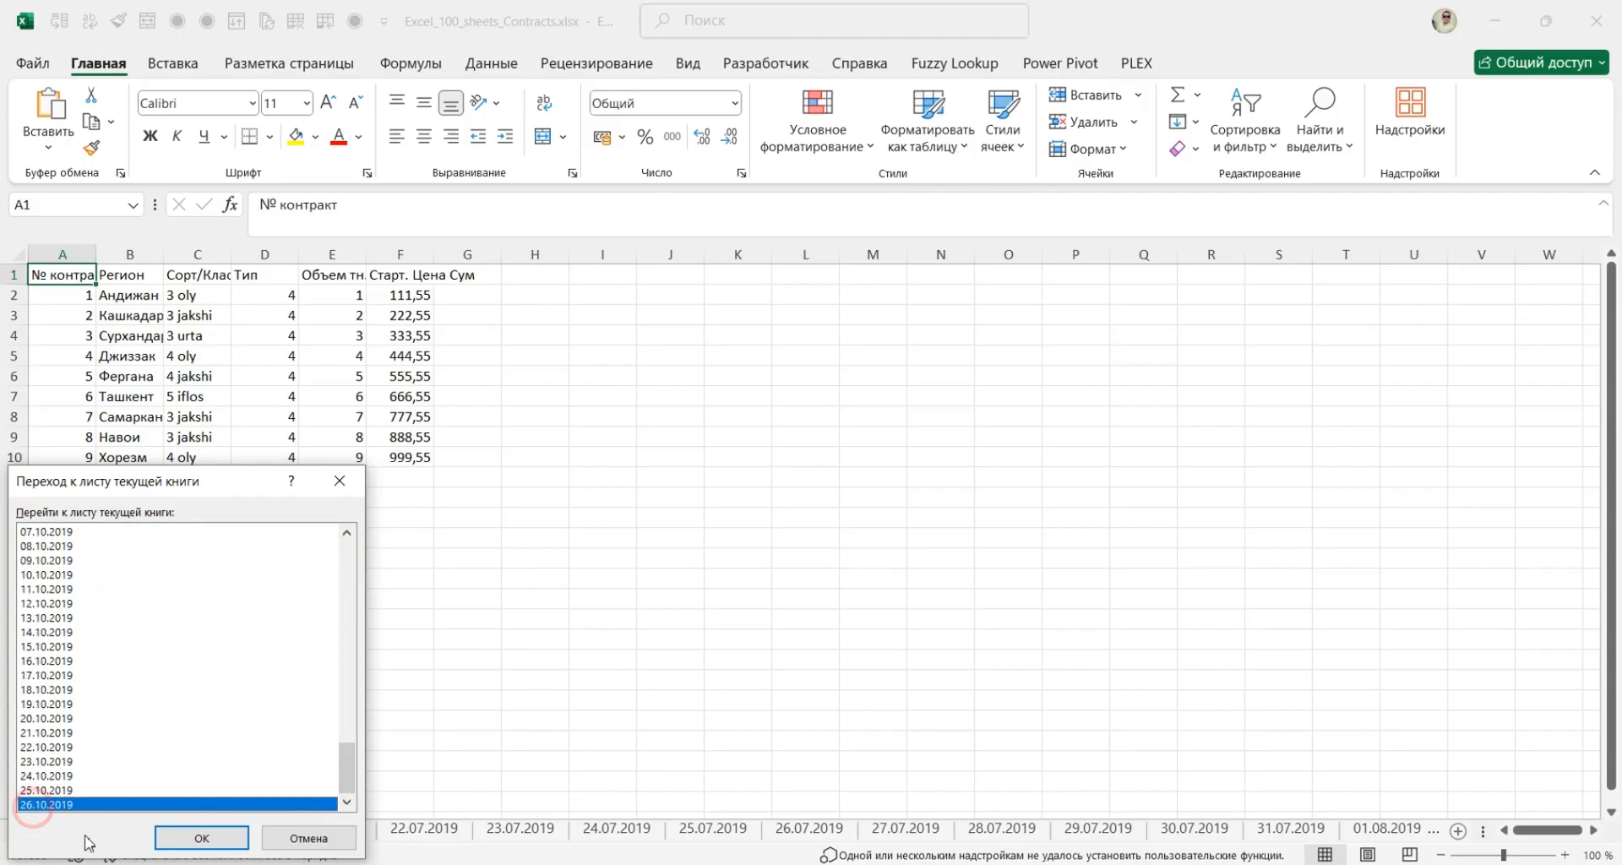
{"action": "left_click", "coordinate": [217, 839]}
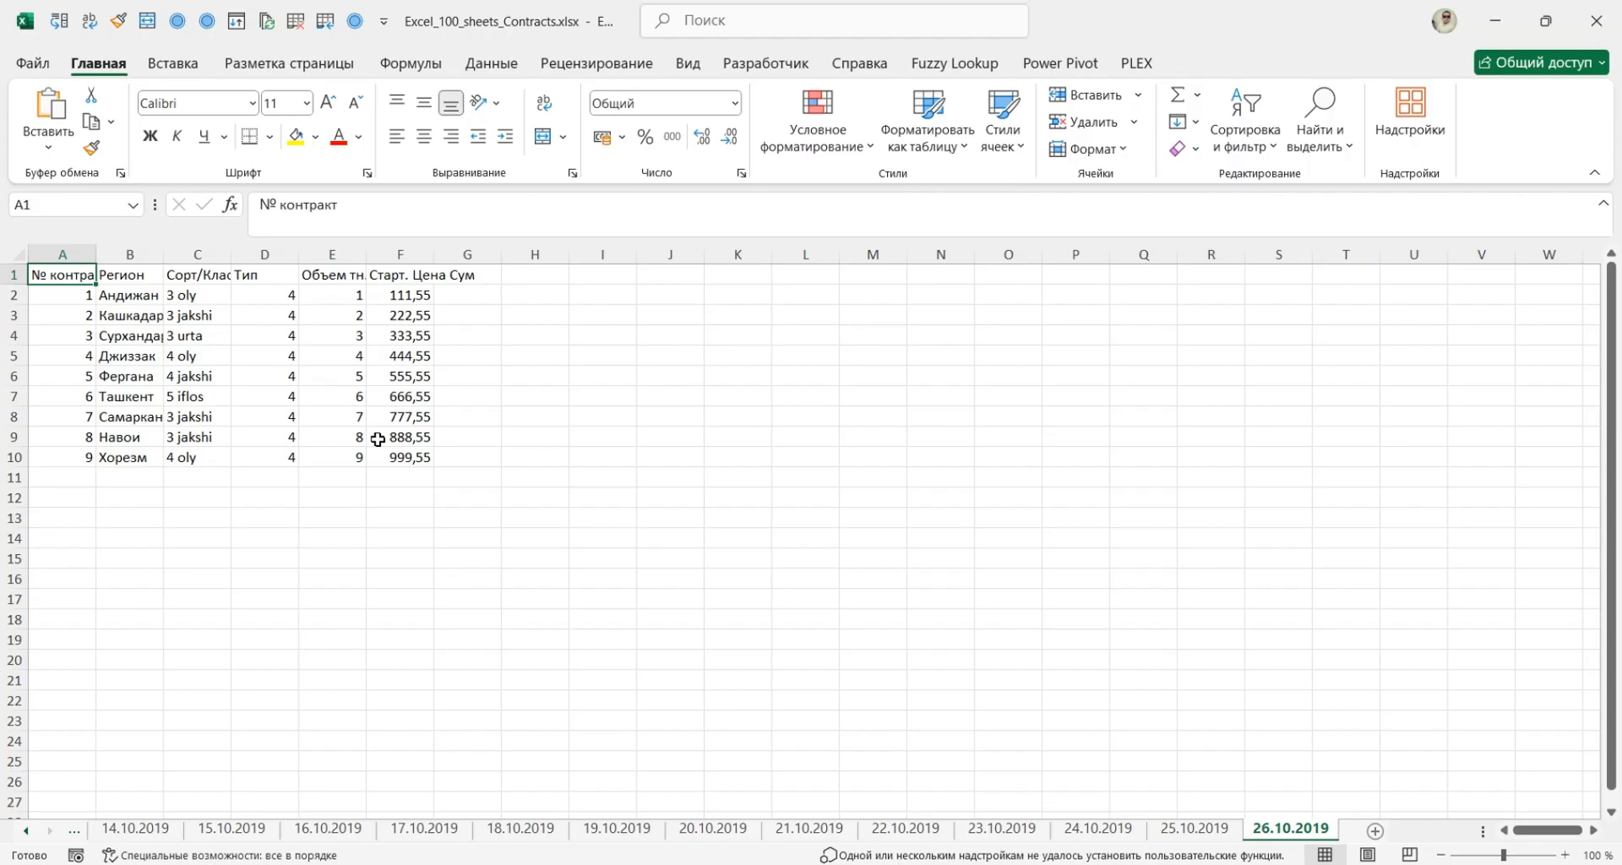
Copy the whole table from sheet 26.10.2019 and paste it as values directly below the table on sheet 25.10.2019
{"action": "key", "text": "ctrl+shift+Right"}
{"action": "key", "text": "ctrl+shift+Down"}
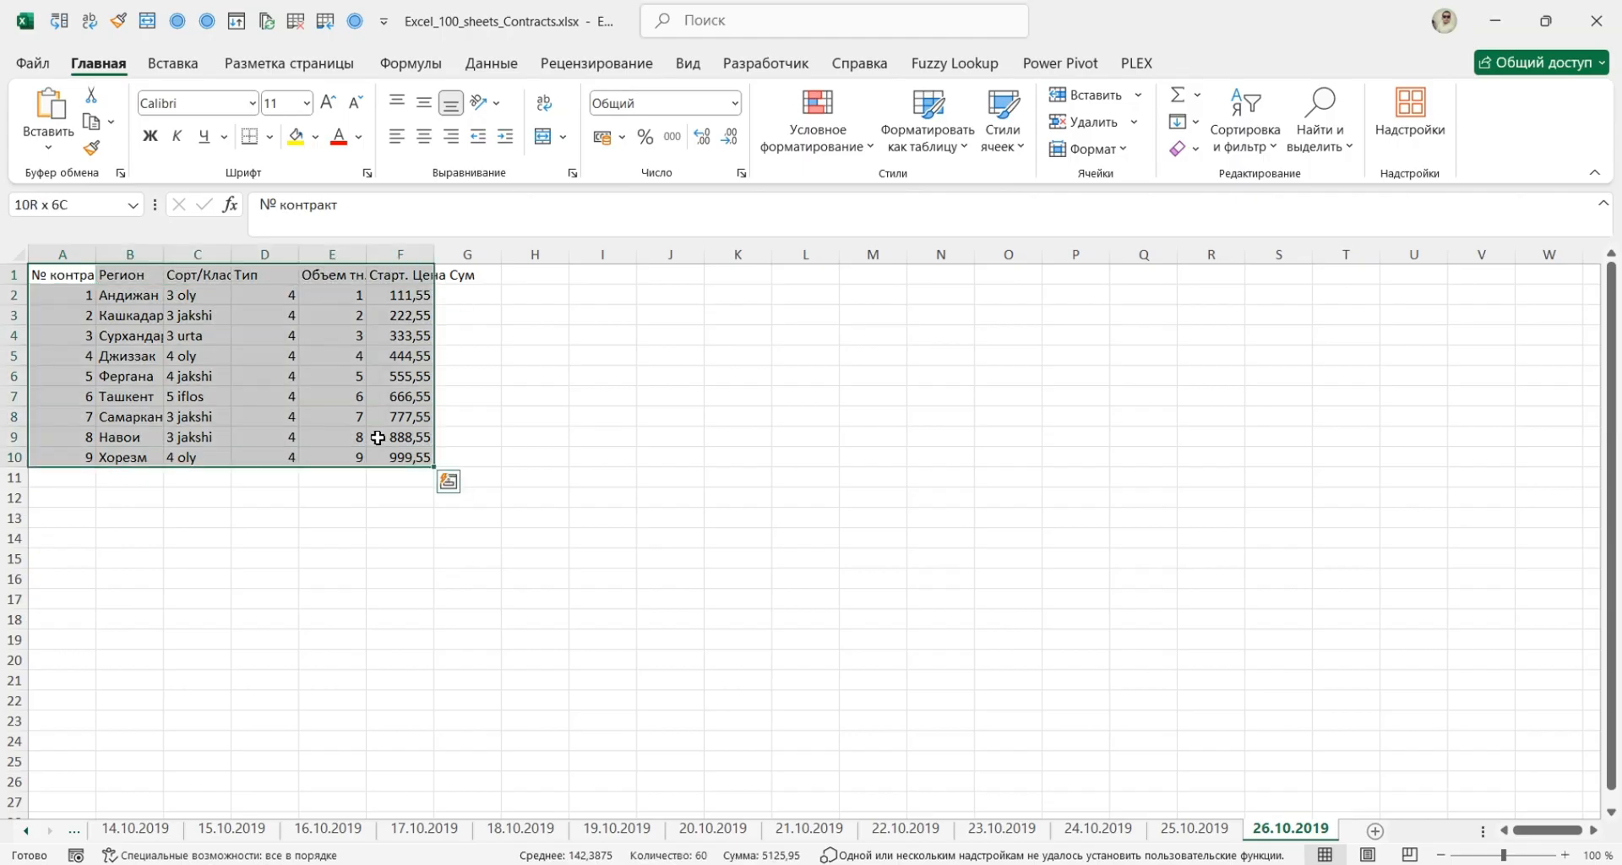
{"action": "key", "text": "ctrl+c"}
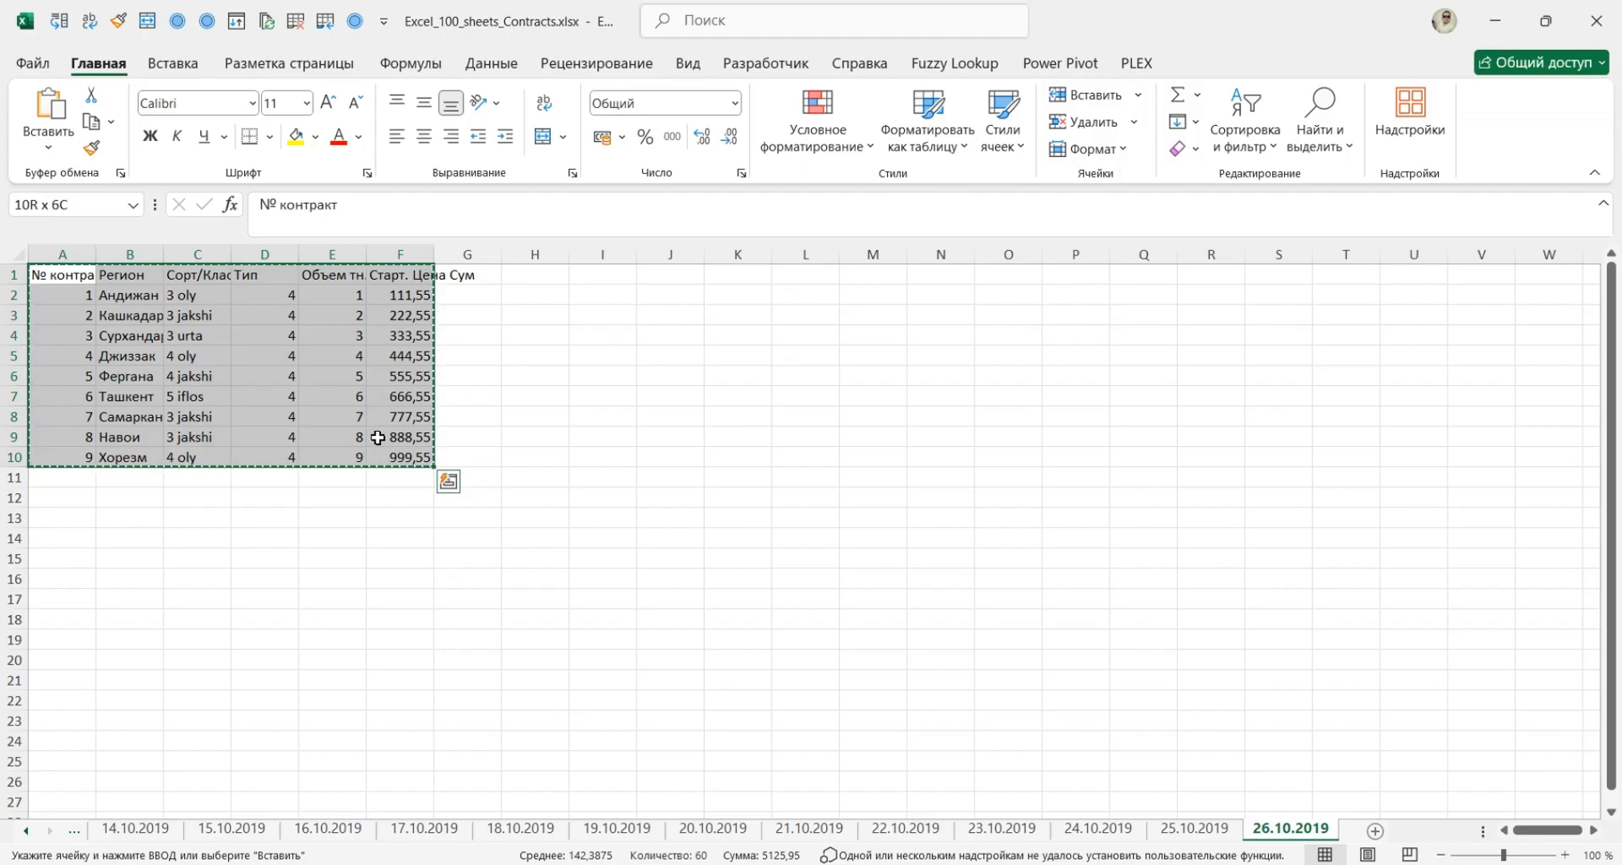
{"action": "key", "text": "ctrl+Page_Up"}
{"action": "key", "text": "Down"}
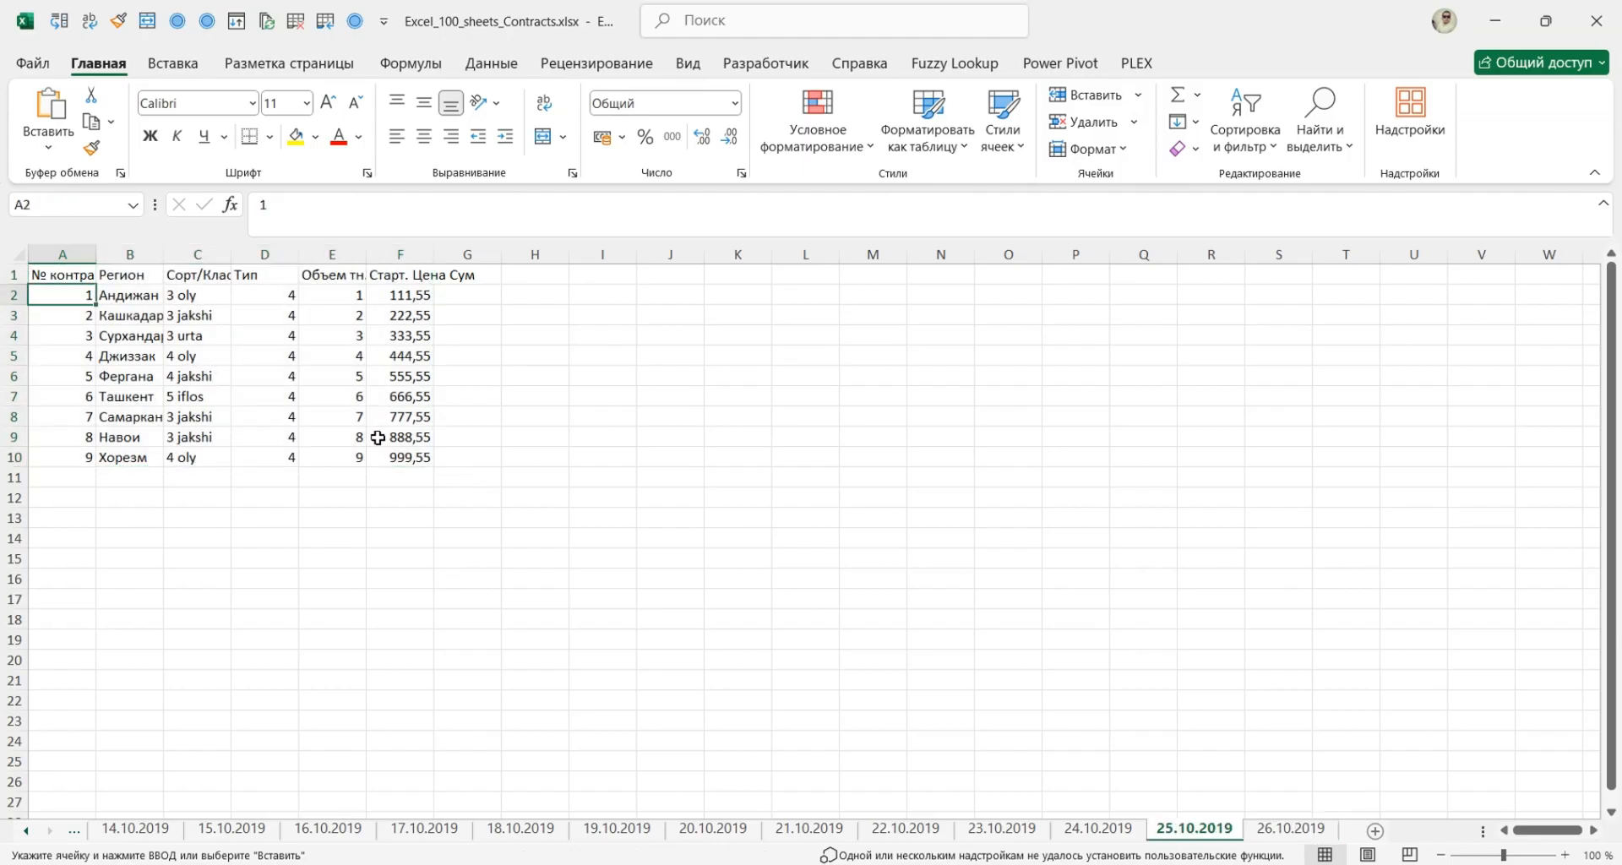
{"action": "key", "text": "ctrl+Down"}
{"action": "key", "text": "Down"}
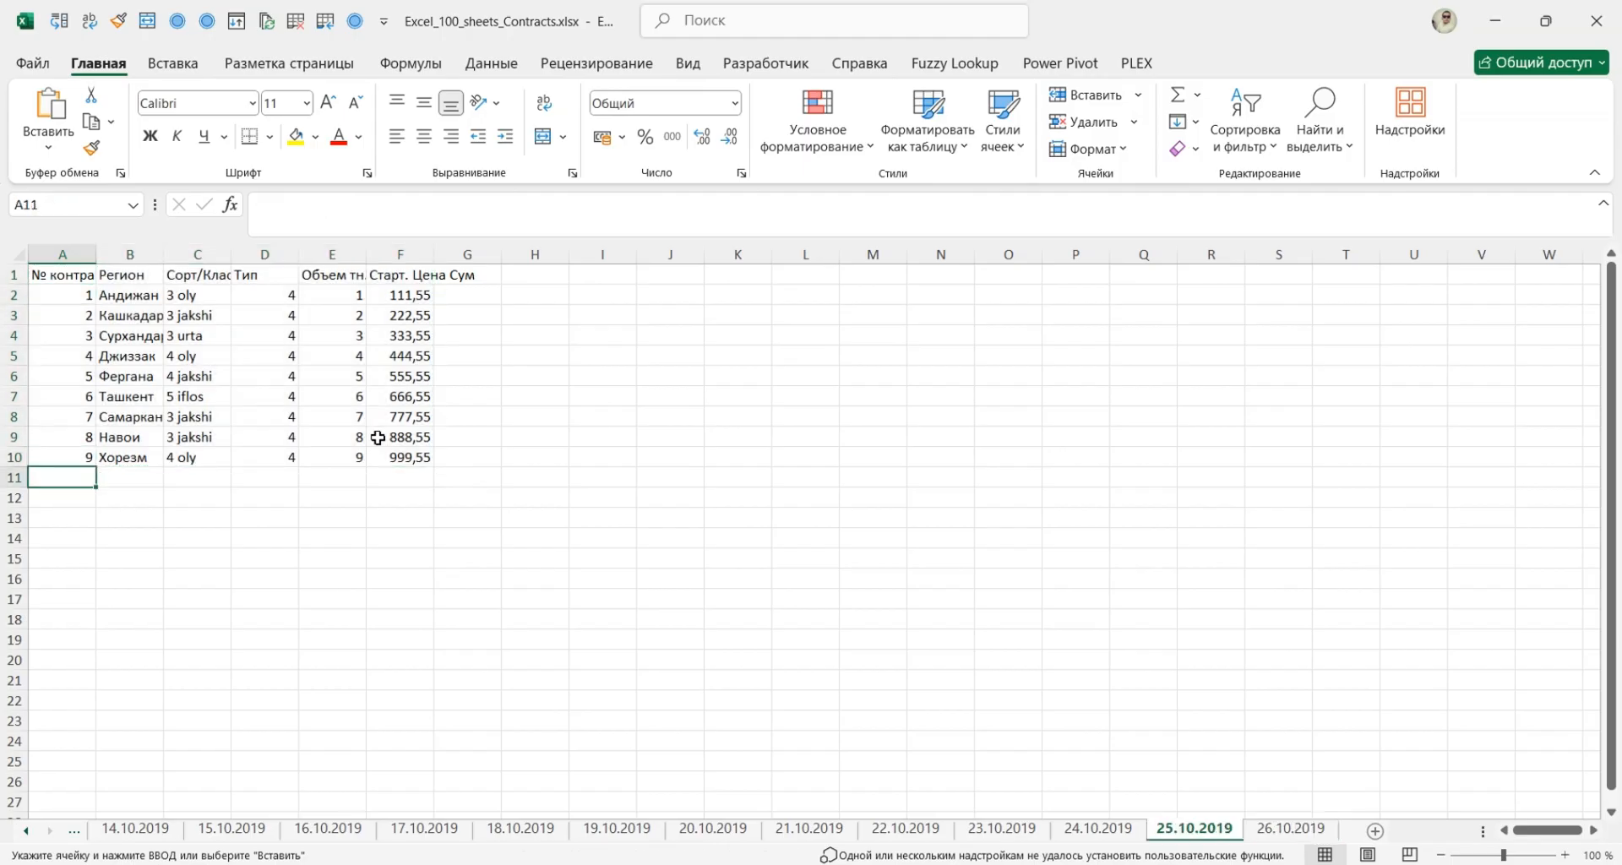
{"action": "key", "text": "ctrl+alt+v"}
{"action": "key", "text": "Down"}
{"action": "key", "text": "Down"}
{"action": "key", "text": "Return"}
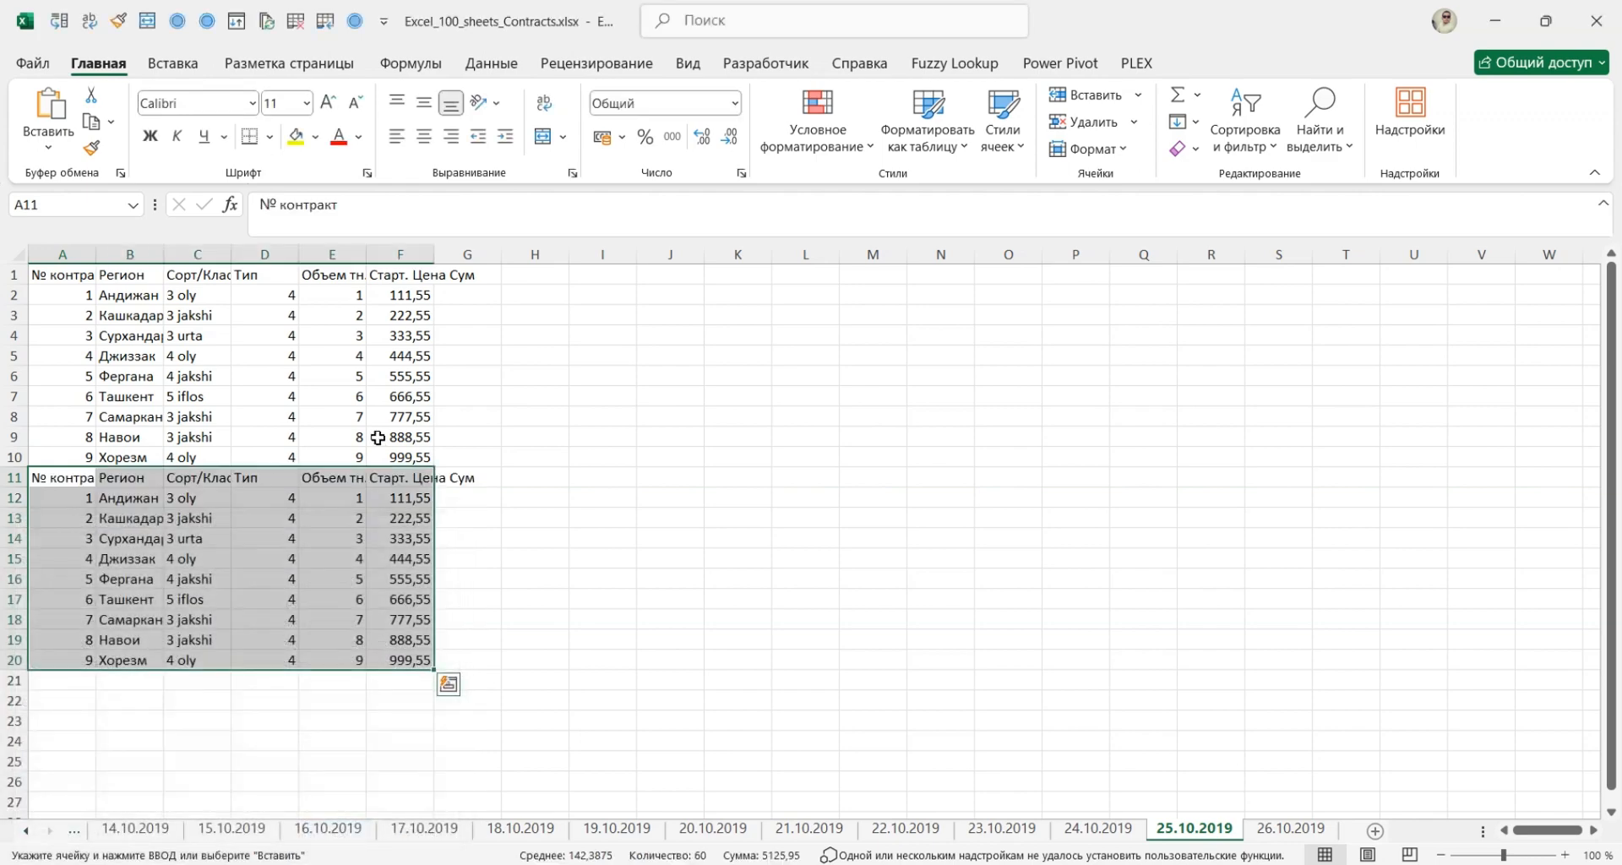
Add the column header "Сана" in cell G1 beside the upper table
{"action": "key", "text": "Right"}
{"action": "key", "text": "Right"}
{"action": "key", "text": "Right"}
{"action": "key", "text": "Right"}
{"action": "key", "text": "Right"}
{"action": "key", "text": "Right"}
{"action": "key", "text": "ctrl+Up"}
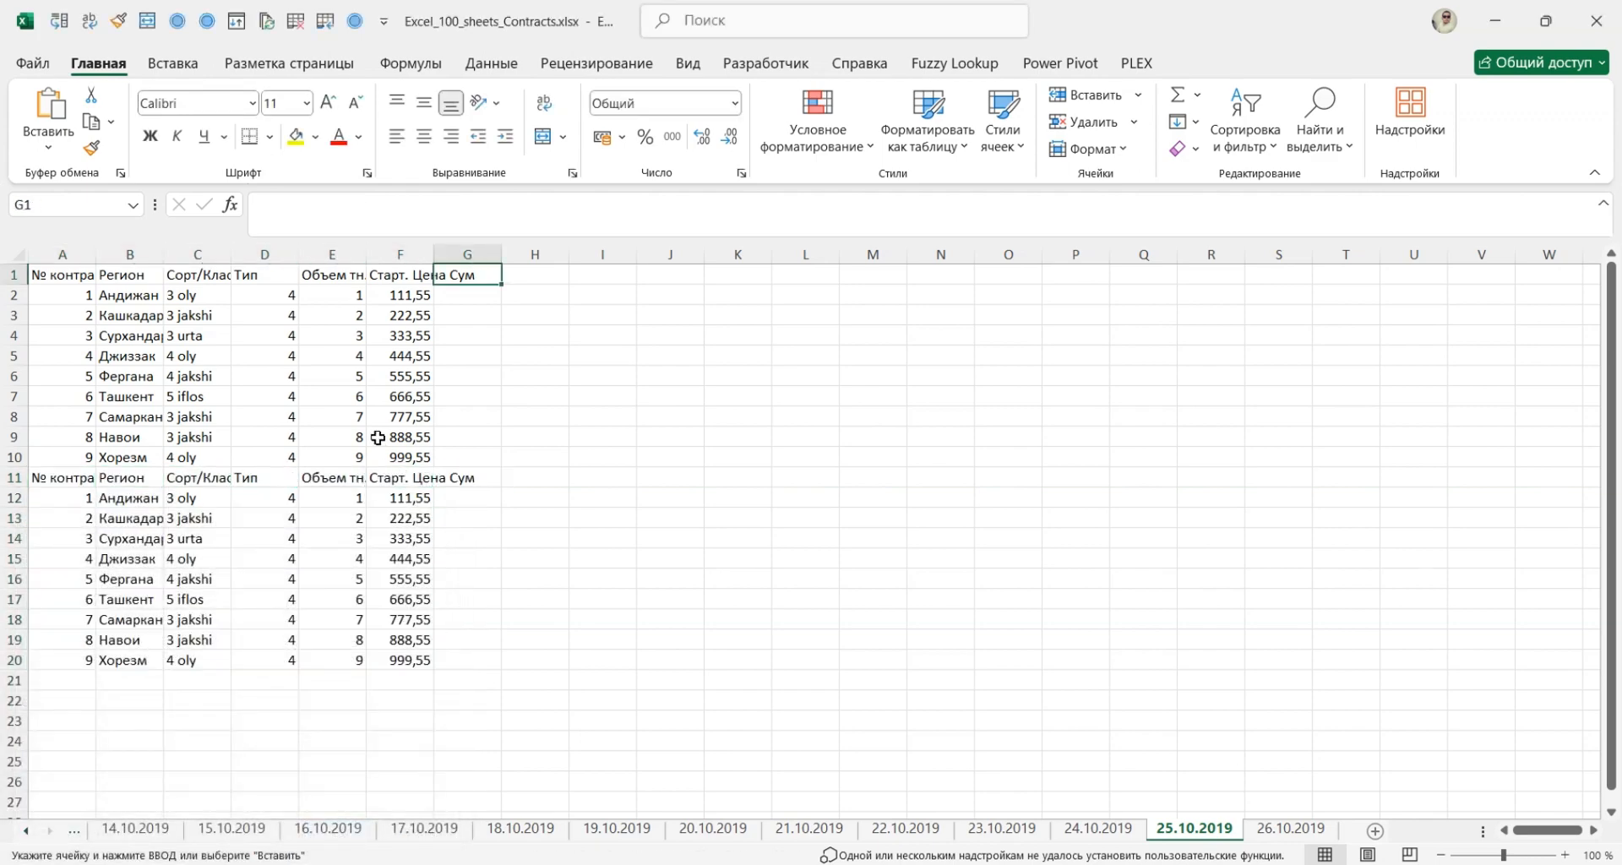
{"action": "type", "text": "Cfy"}
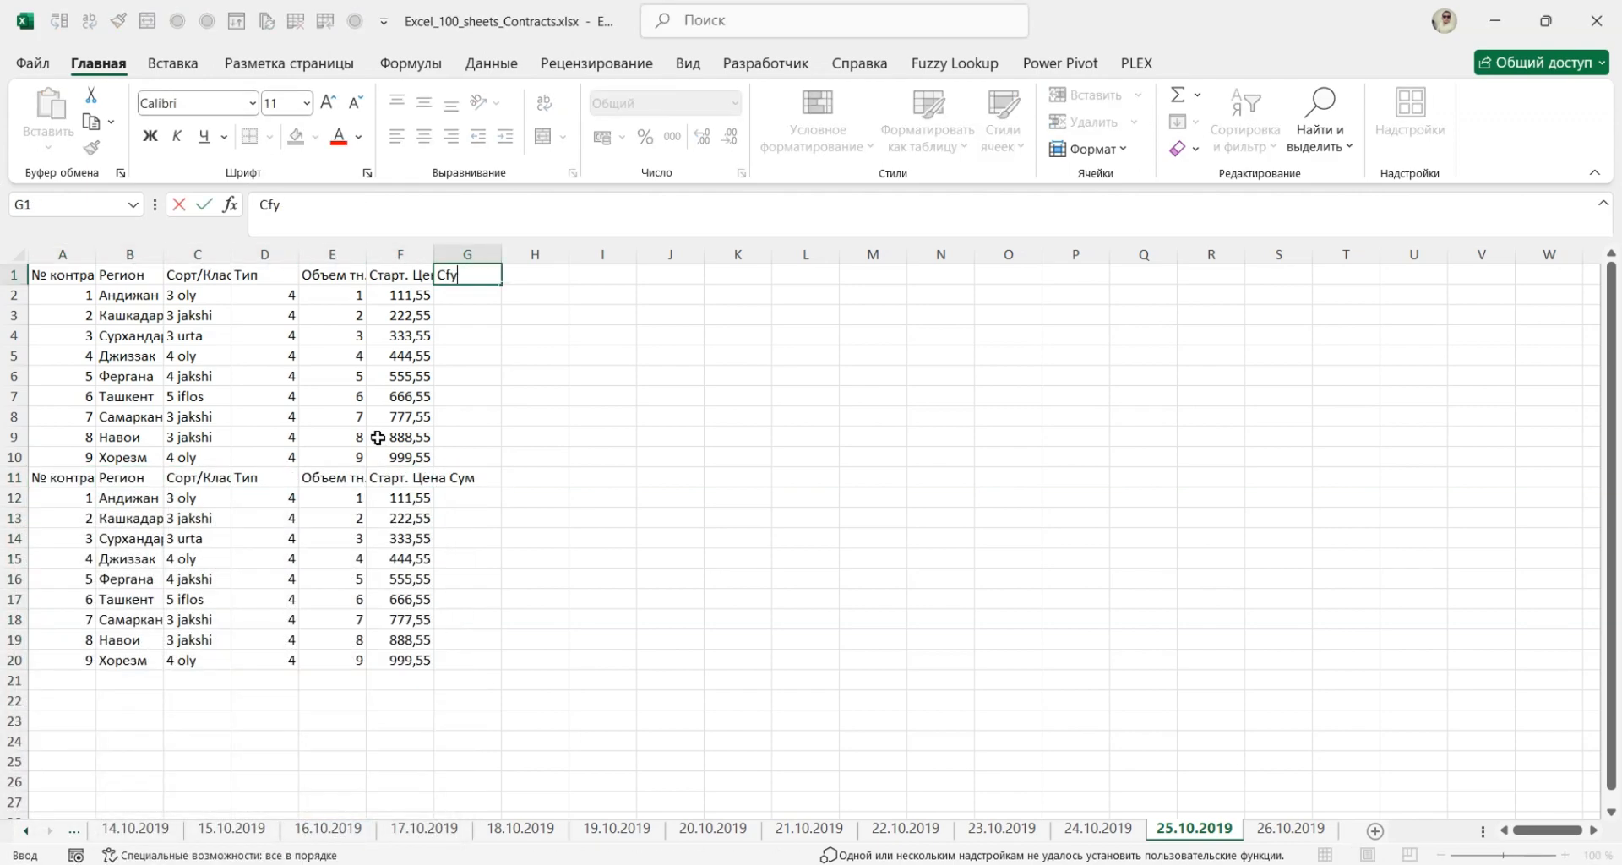
{"action": "type", "text": "на"}
{"action": "key", "text": "Return"}
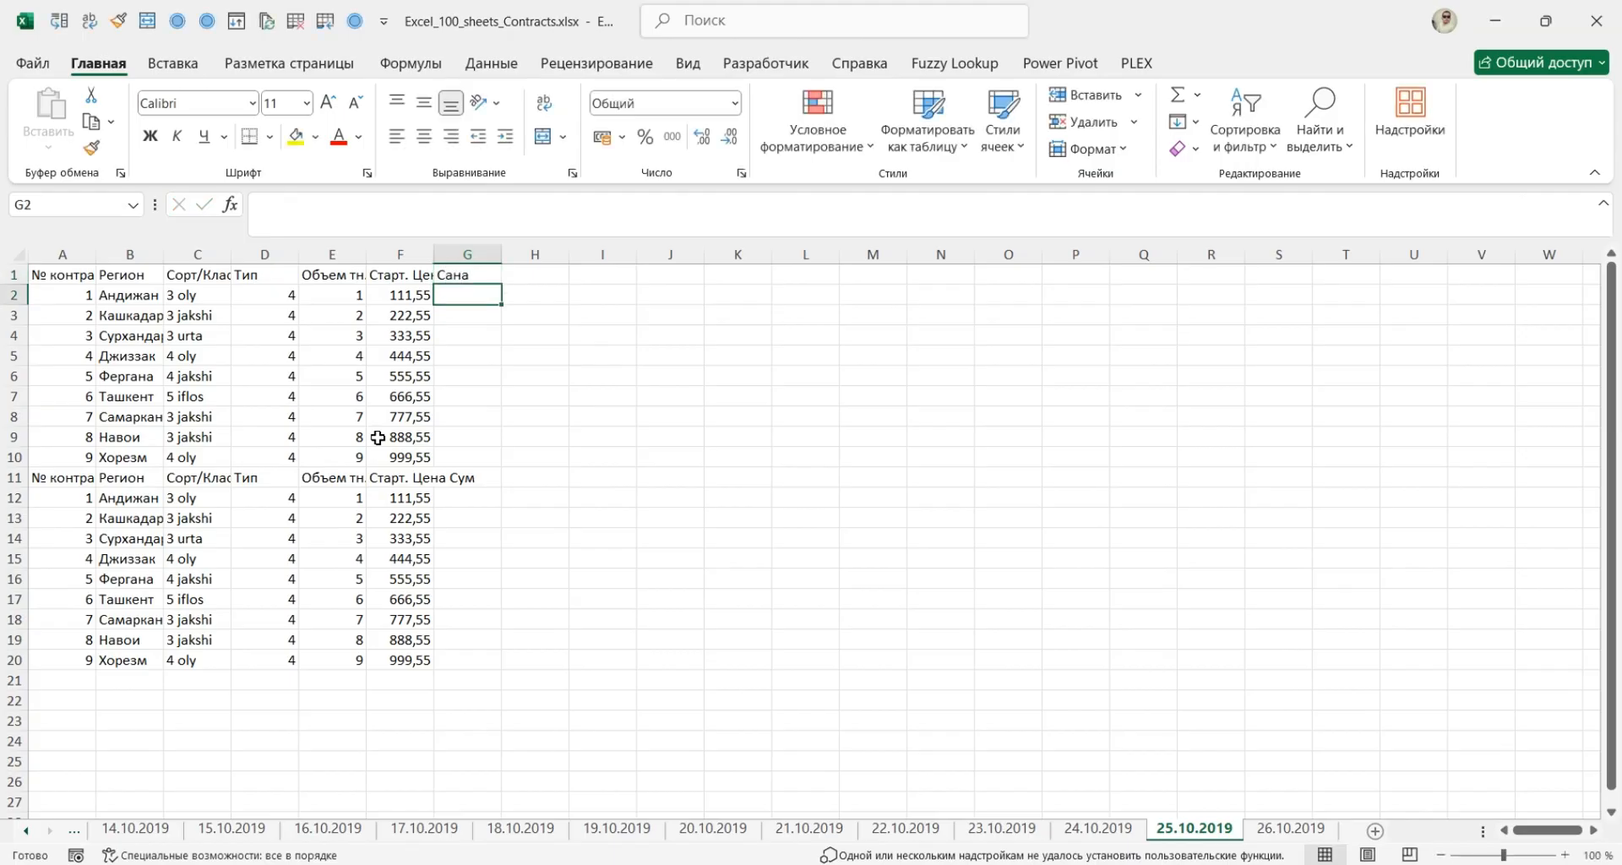
Copy the "Сана" header from G1 to G11, the header row of the lower table
{"action": "key", "text": "Up"}
{"action": "key", "text": "Left"}
{"action": "key", "text": "Right"}
{"action": "key", "text": "ctrl+c"}
{"action": "key", "text": "Left"}
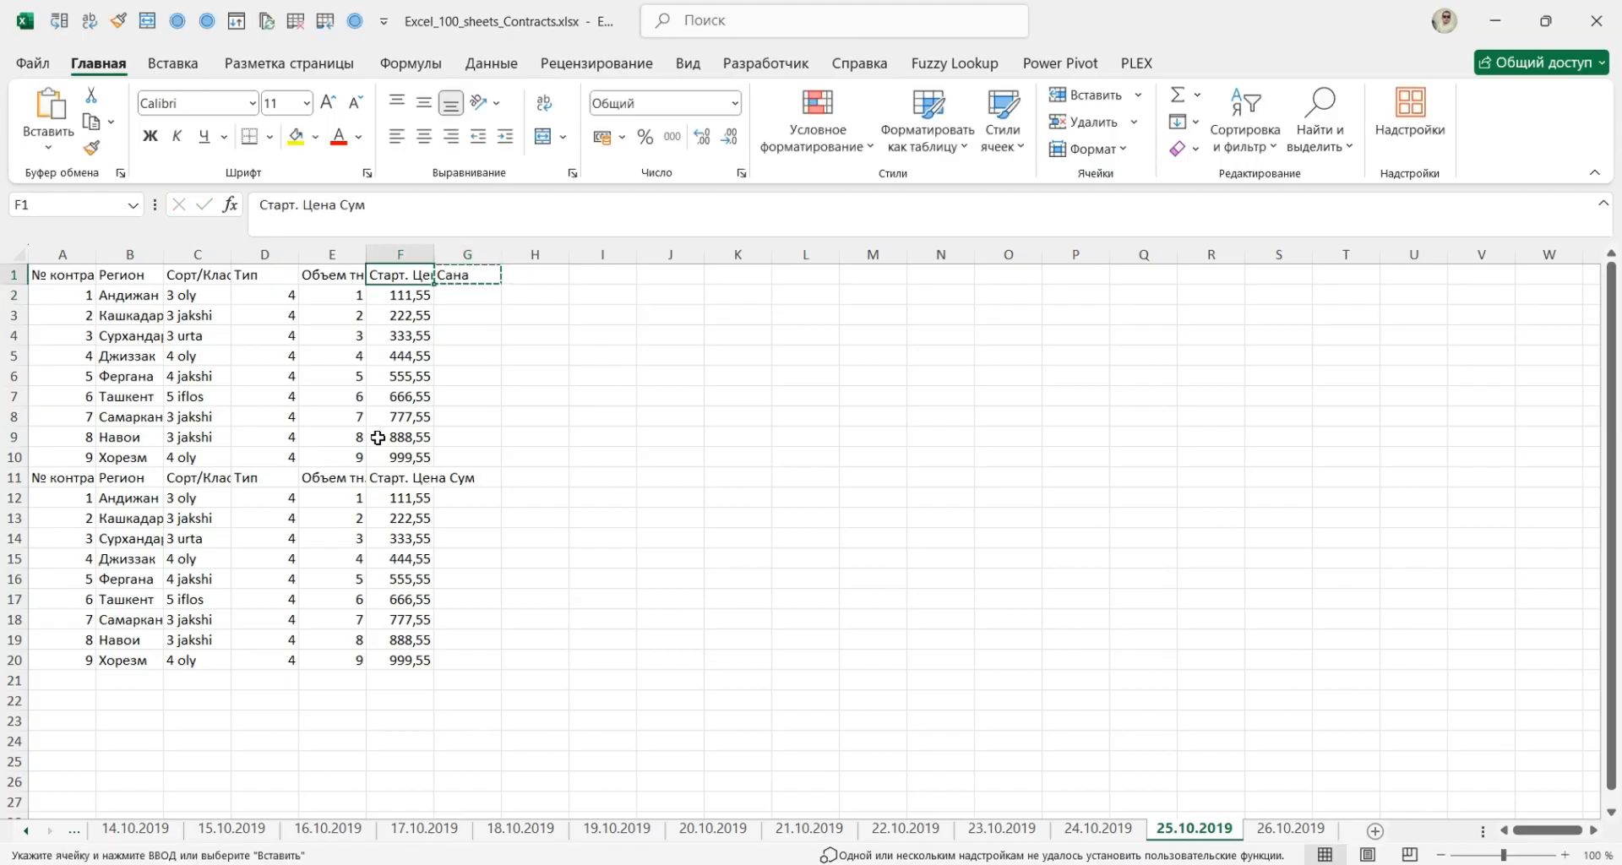
{"action": "key", "text": "ctrl+Down"}
{"action": "key", "text": "ctrl+Down"}
{"action": "key", "text": "ctrl+Down"}
{"action": "key", "text": "Up"}
{"action": "key", "text": "Right"}
{"action": "key", "text": "Up"}
{"action": "key", "text": "Up"}
{"action": "key", "text": "Up"}
{"action": "key", "text": "Up"}
{"action": "key", "text": "Up"}
{"action": "key", "text": "Up"}
{"action": "key", "text": "Up"}
{"action": "key", "text": "Up"}
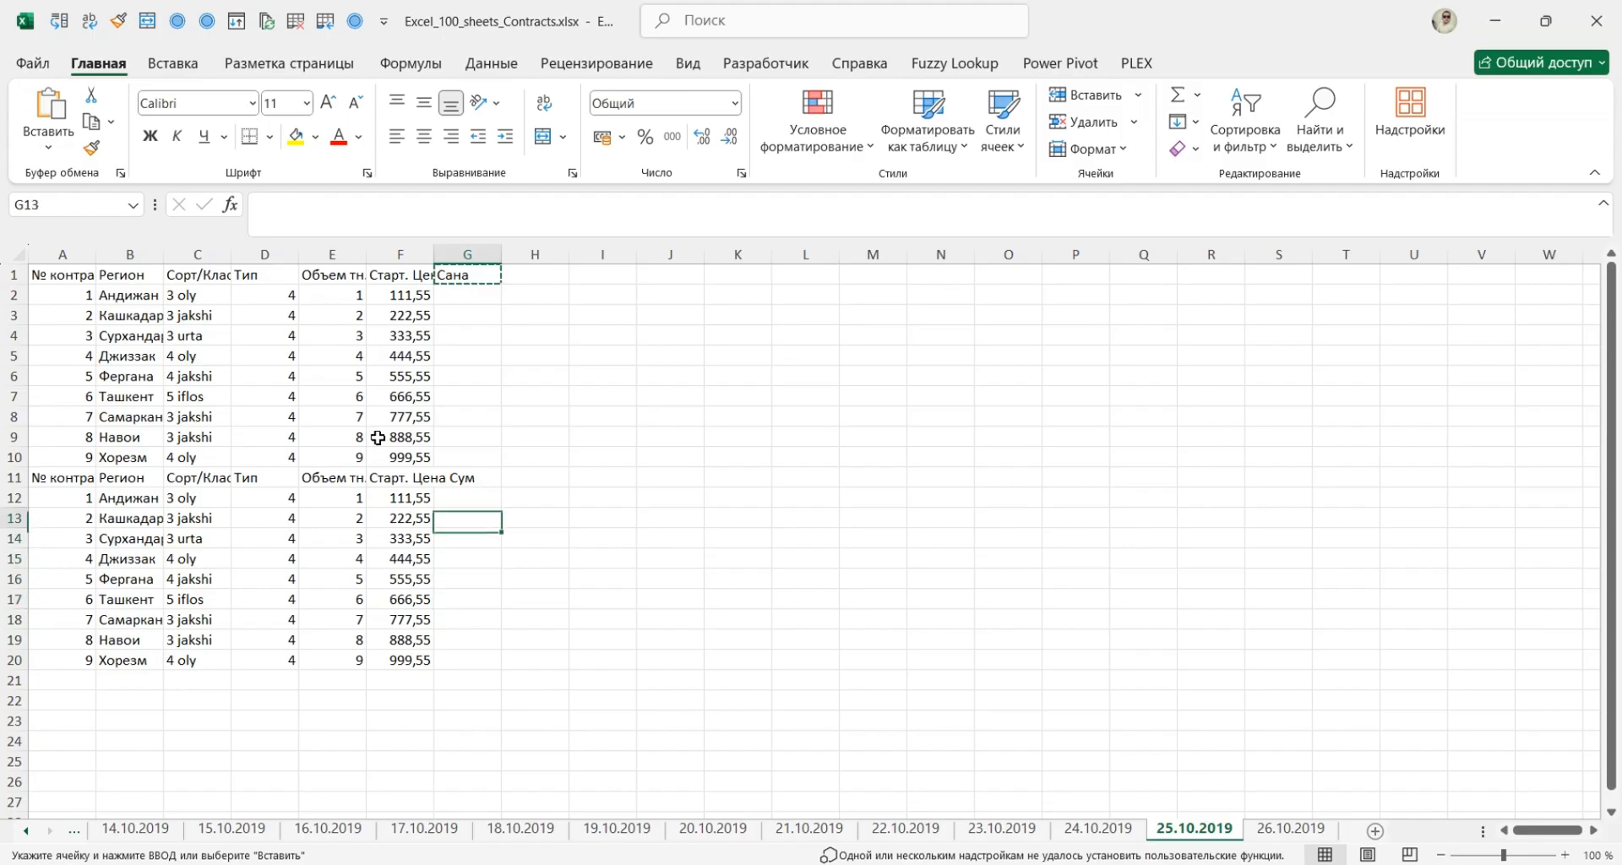
{"action": "key", "text": "ctrl+v"}
Fill G2:G10 of the upper table with the date 26/10/2019
{"action": "key", "text": "Up"}
{"action": "key", "text": "ctrl+shift+Up"}
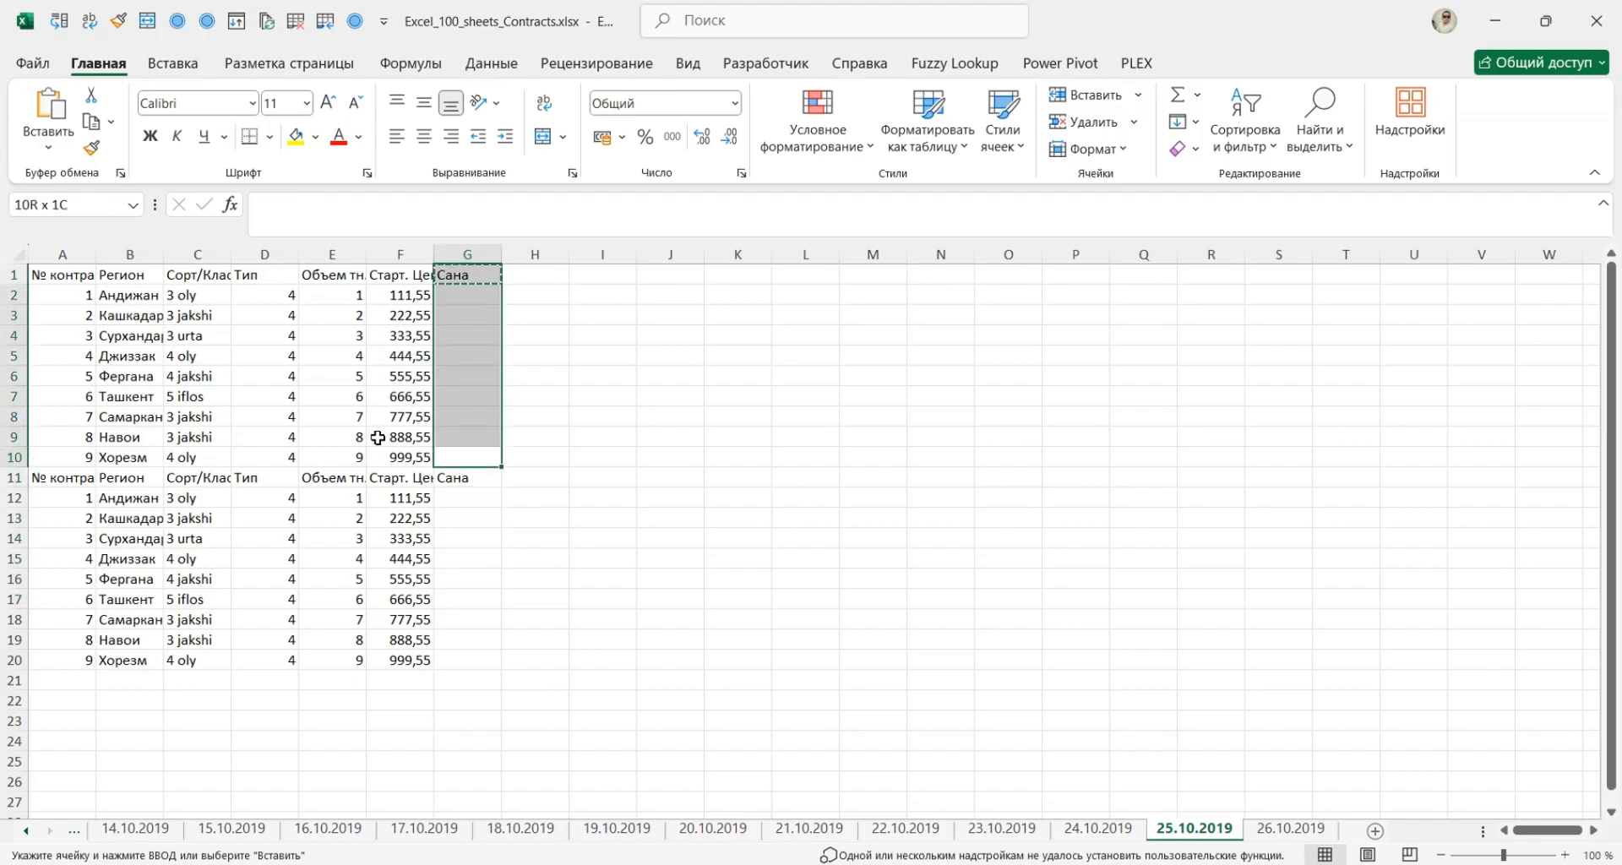
{"action": "key", "text": "shift+Down"}
{"action": "type", "text": "26/"}
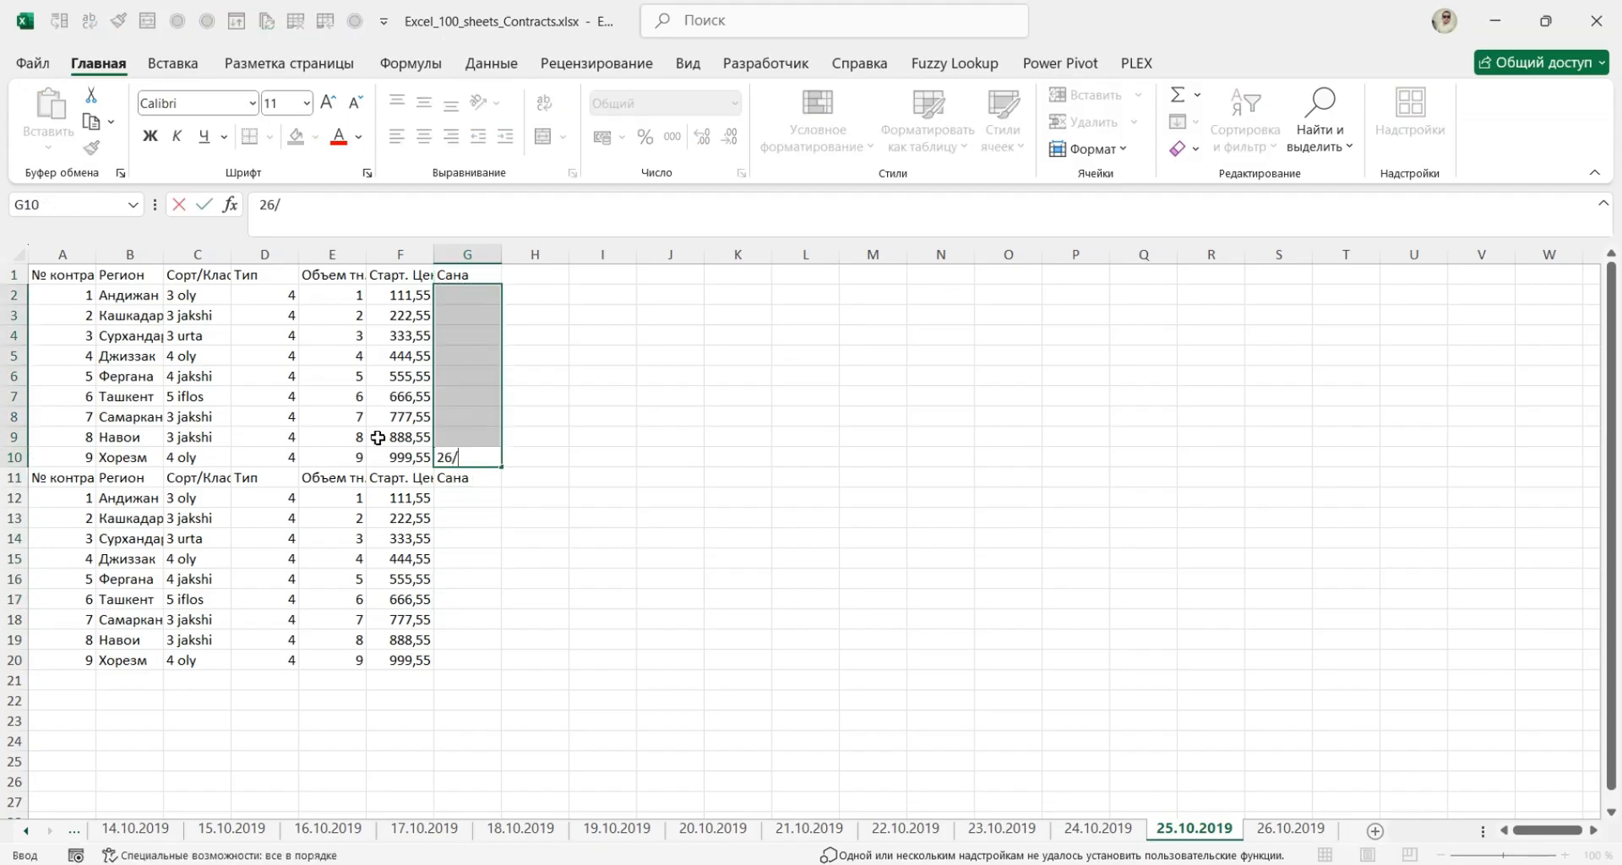
{"action": "type", "text": "10/2019"}
{"action": "key", "text": "ctrl+Return"}
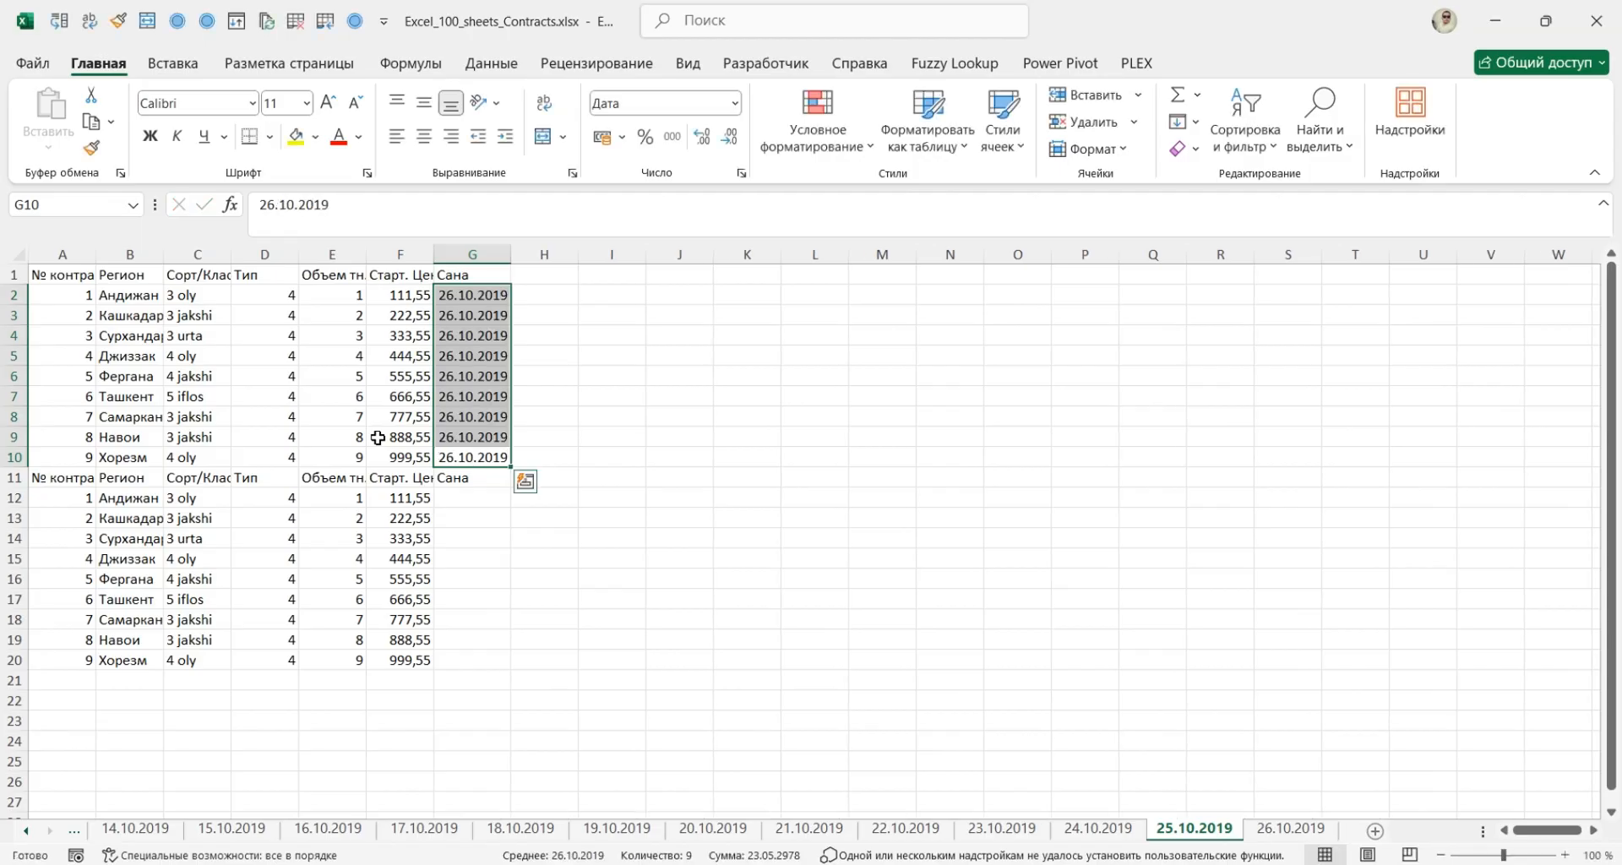
Fill G12:G20 of the lower table with the date 25/10/19
{"action": "key", "text": "Down"}
{"action": "key", "text": "Down"}
{"action": "key", "text": "shift+Down"}
{"action": "key", "text": "shift+Down"}
{"action": "key", "text": "shift+Down"}
{"action": "key", "text": "shift+Down"}
{"action": "key", "text": "shift+Down"}
{"action": "key", "text": "shift+Down"}
{"action": "key", "text": "shift+Down"}
{"action": "key", "text": "shift+Down"}
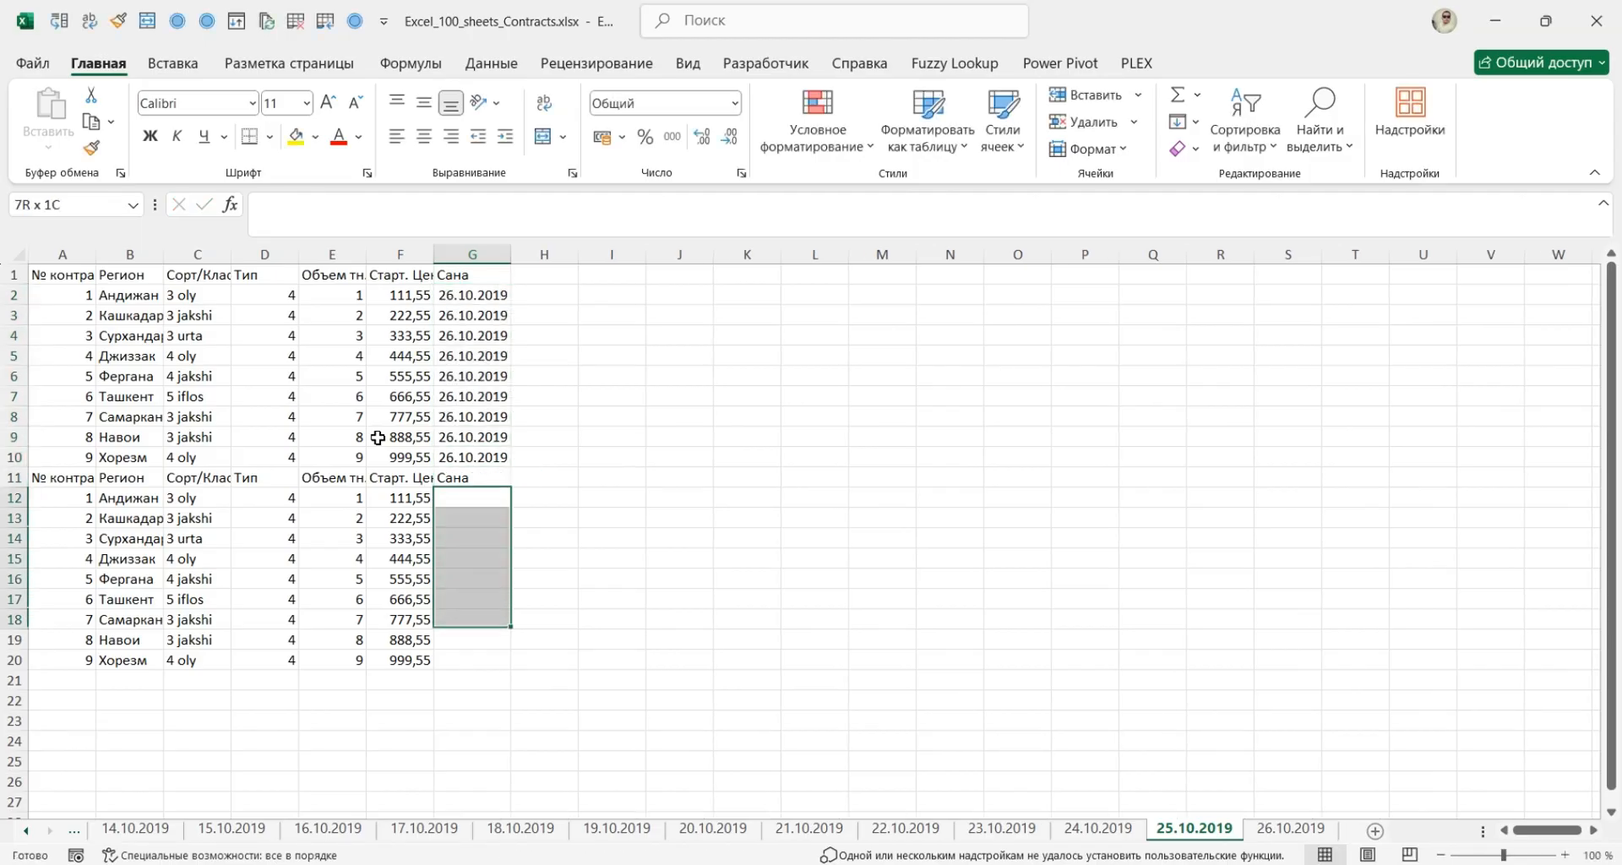
{"action": "type", "text": "25/"}
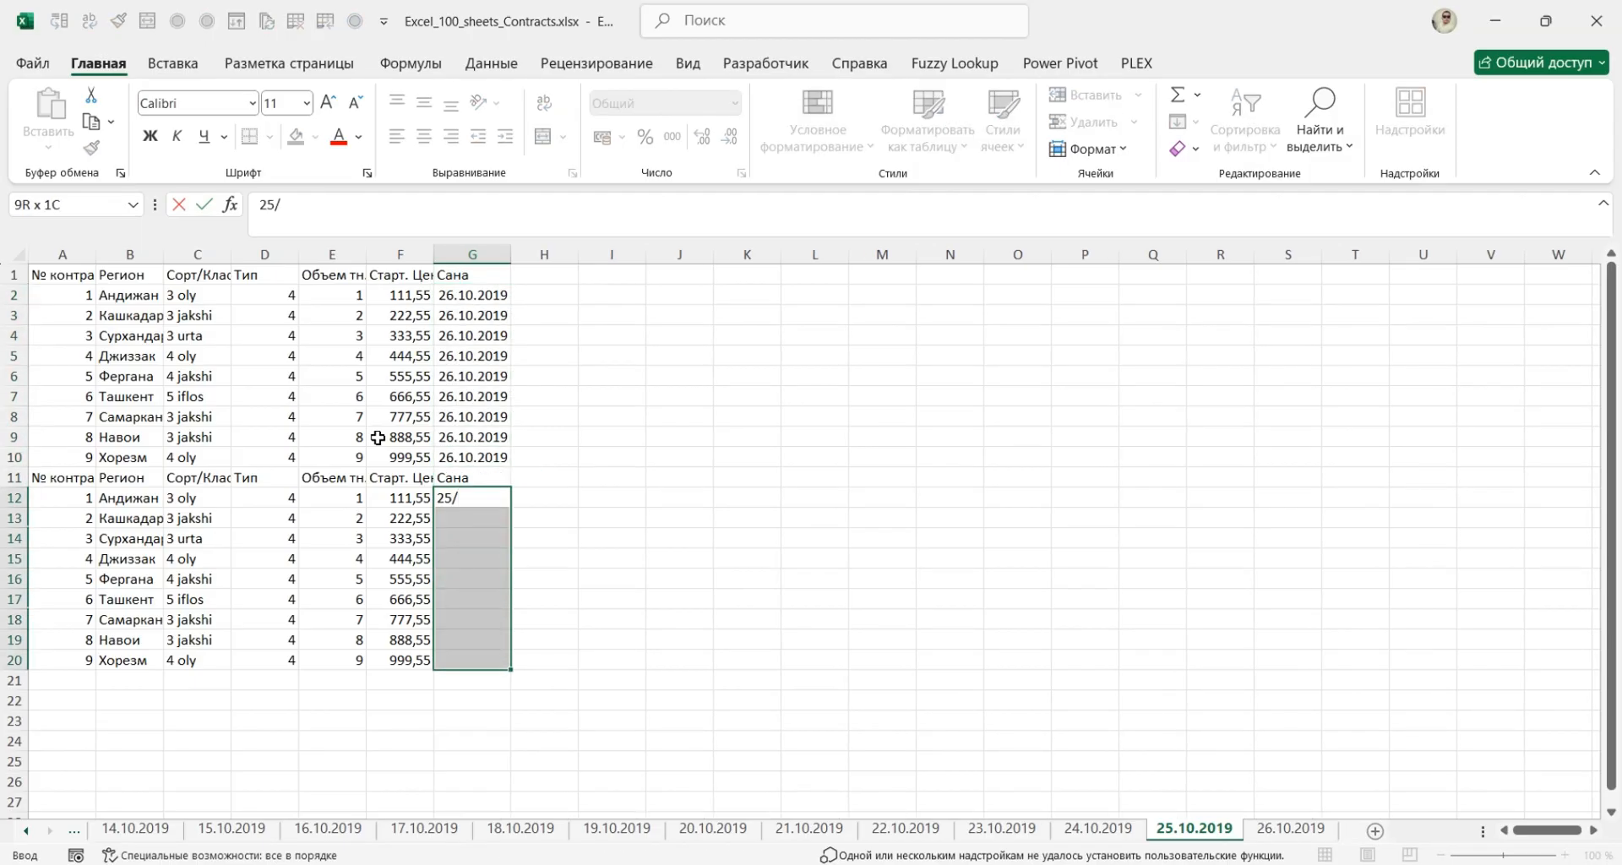
{"action": "type", "text": "10/19"}
{"action": "key", "text": "ctrl+Return"}
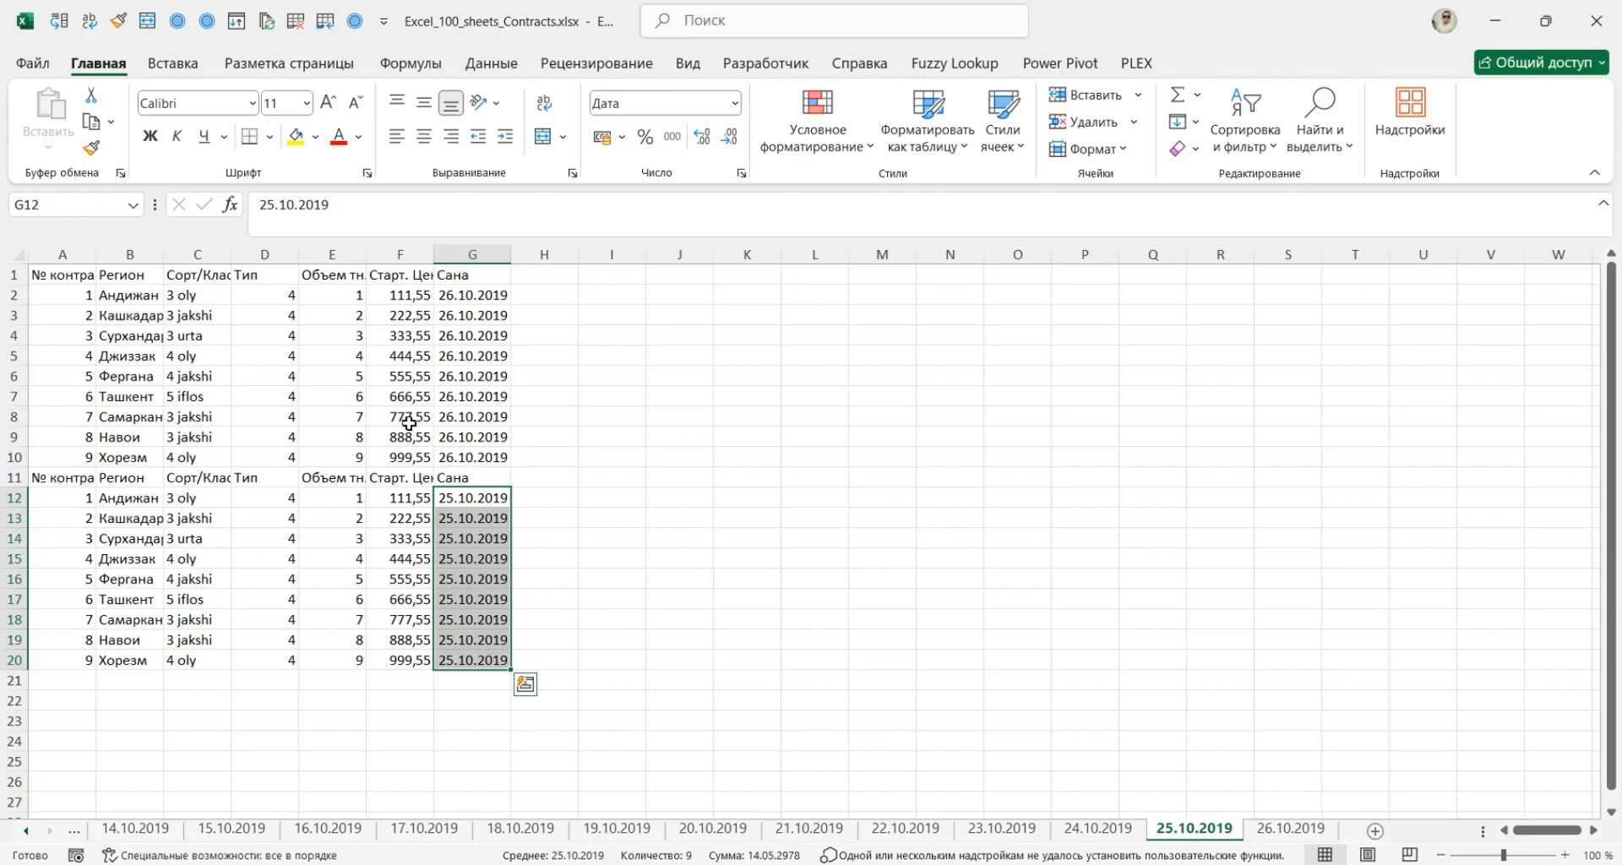
Close the Excel_100_sheets_Contracts.xlsx workbook without saving the changes
{"action": "left_click", "coordinate": [588, 354]}
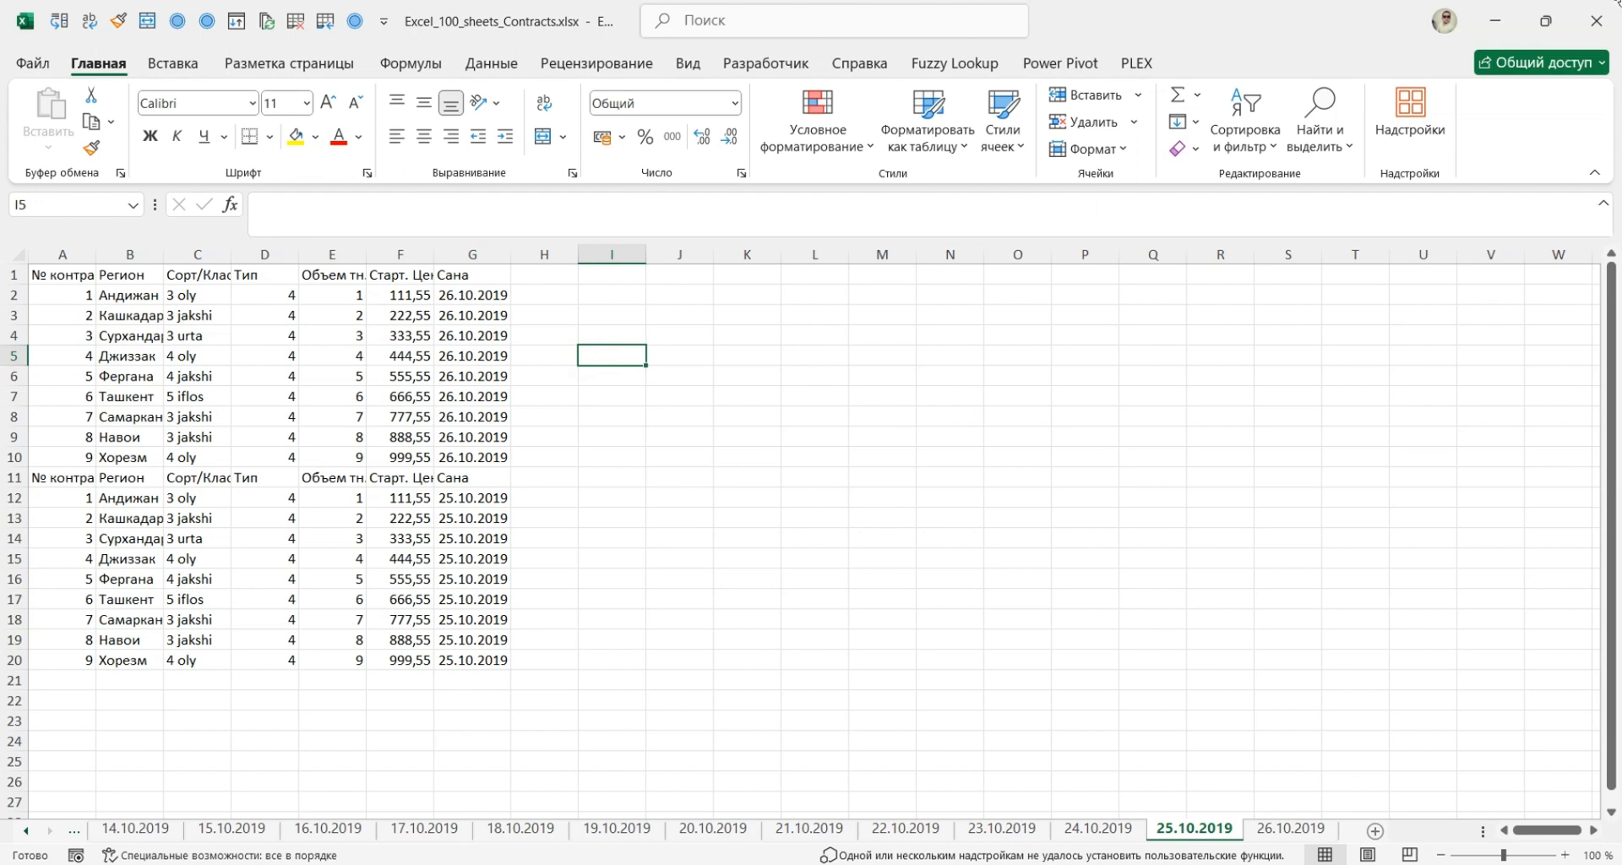
{"action": "left_click", "coordinate": [1596, 20]}
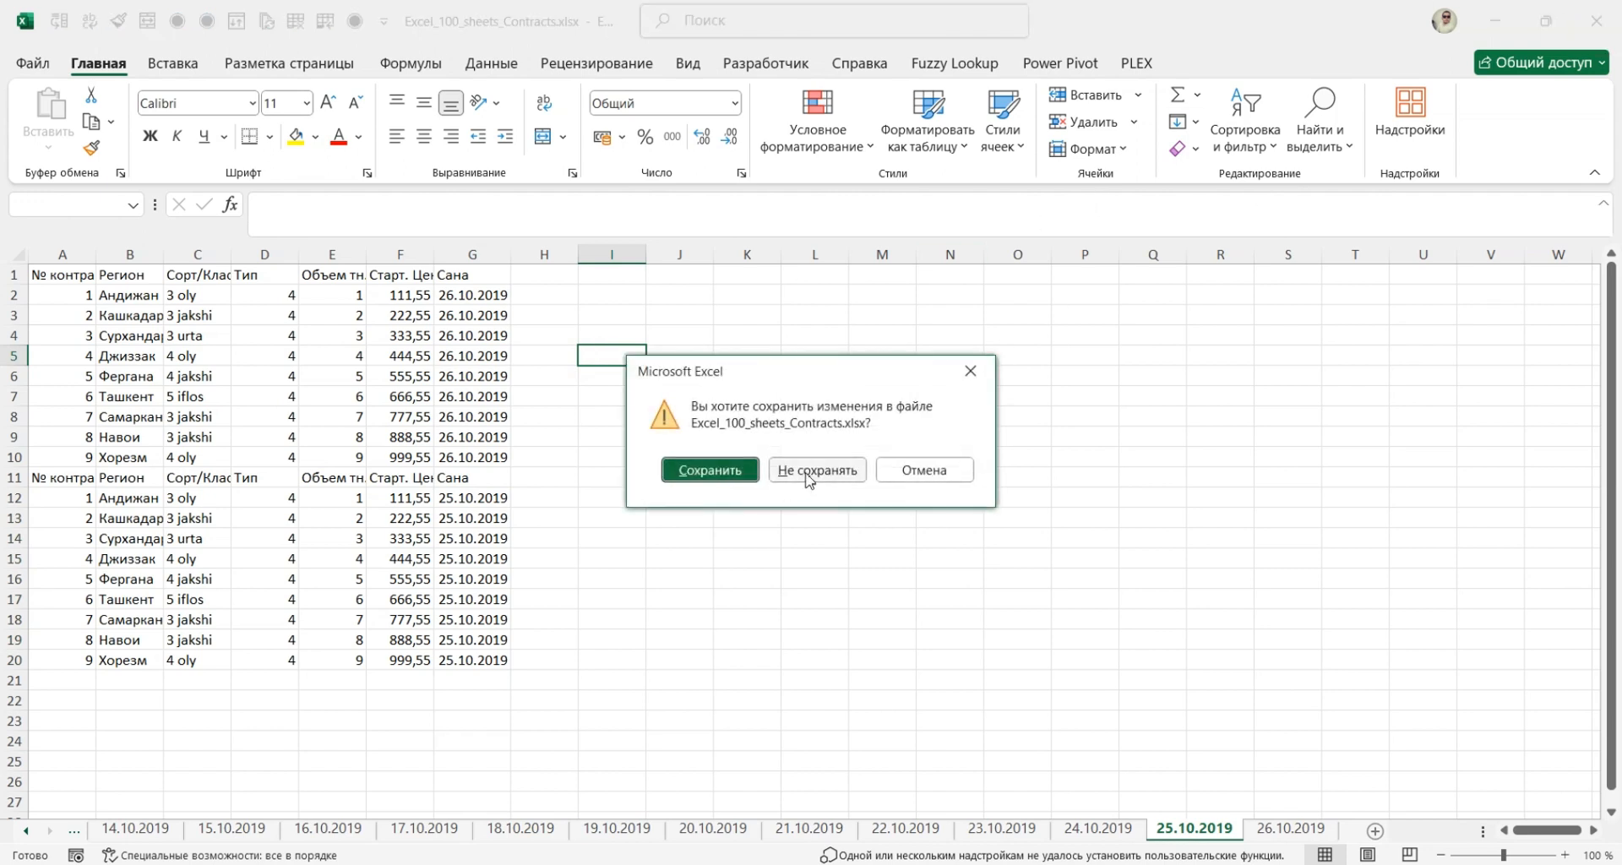
{"action": "left_click", "coordinate": [810, 472]}
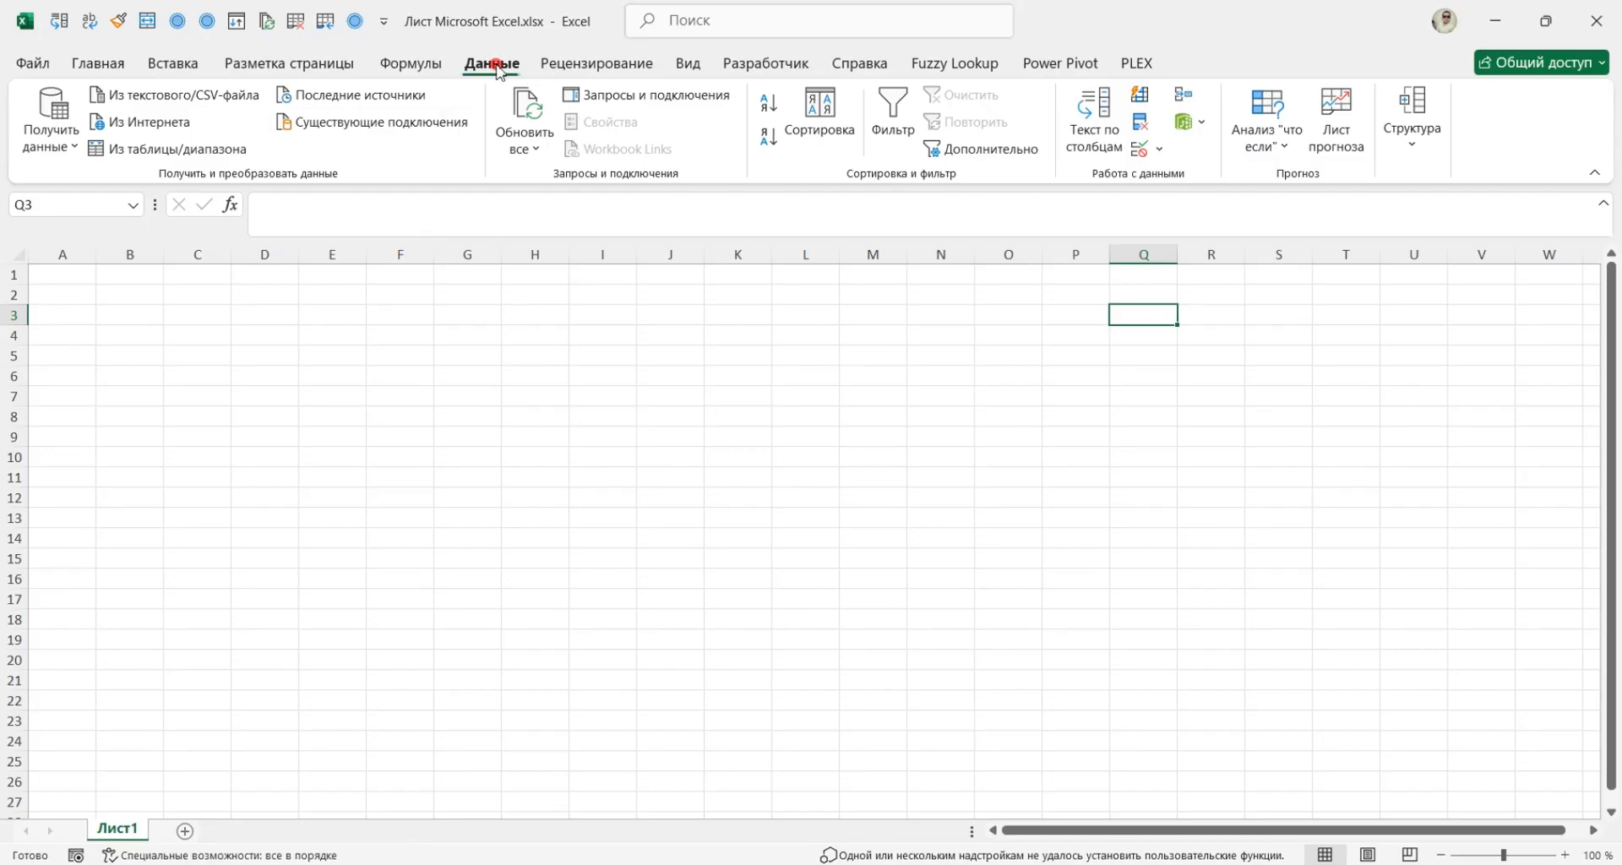
Start a data import from an Excel workbook file, choosing Excel_100_sheets_Contracts.xlsx as the source
{"action": "left_click", "coordinate": [56, 139]}
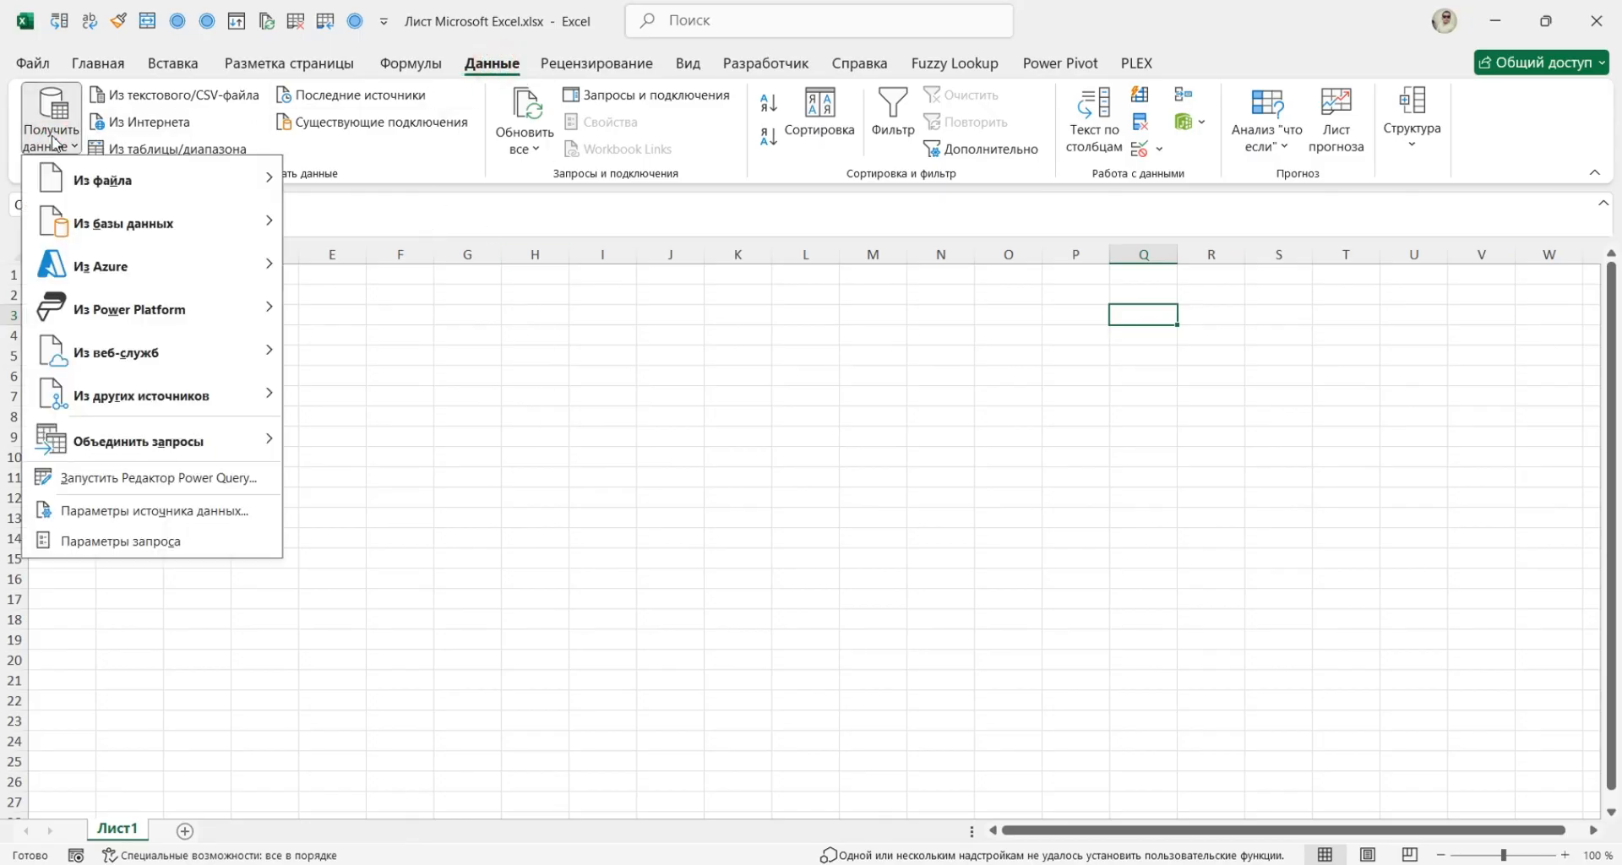
{"action": "mouse_move", "coordinate": [210, 200]}
{"action": "left_click", "coordinate": [370, 189]}
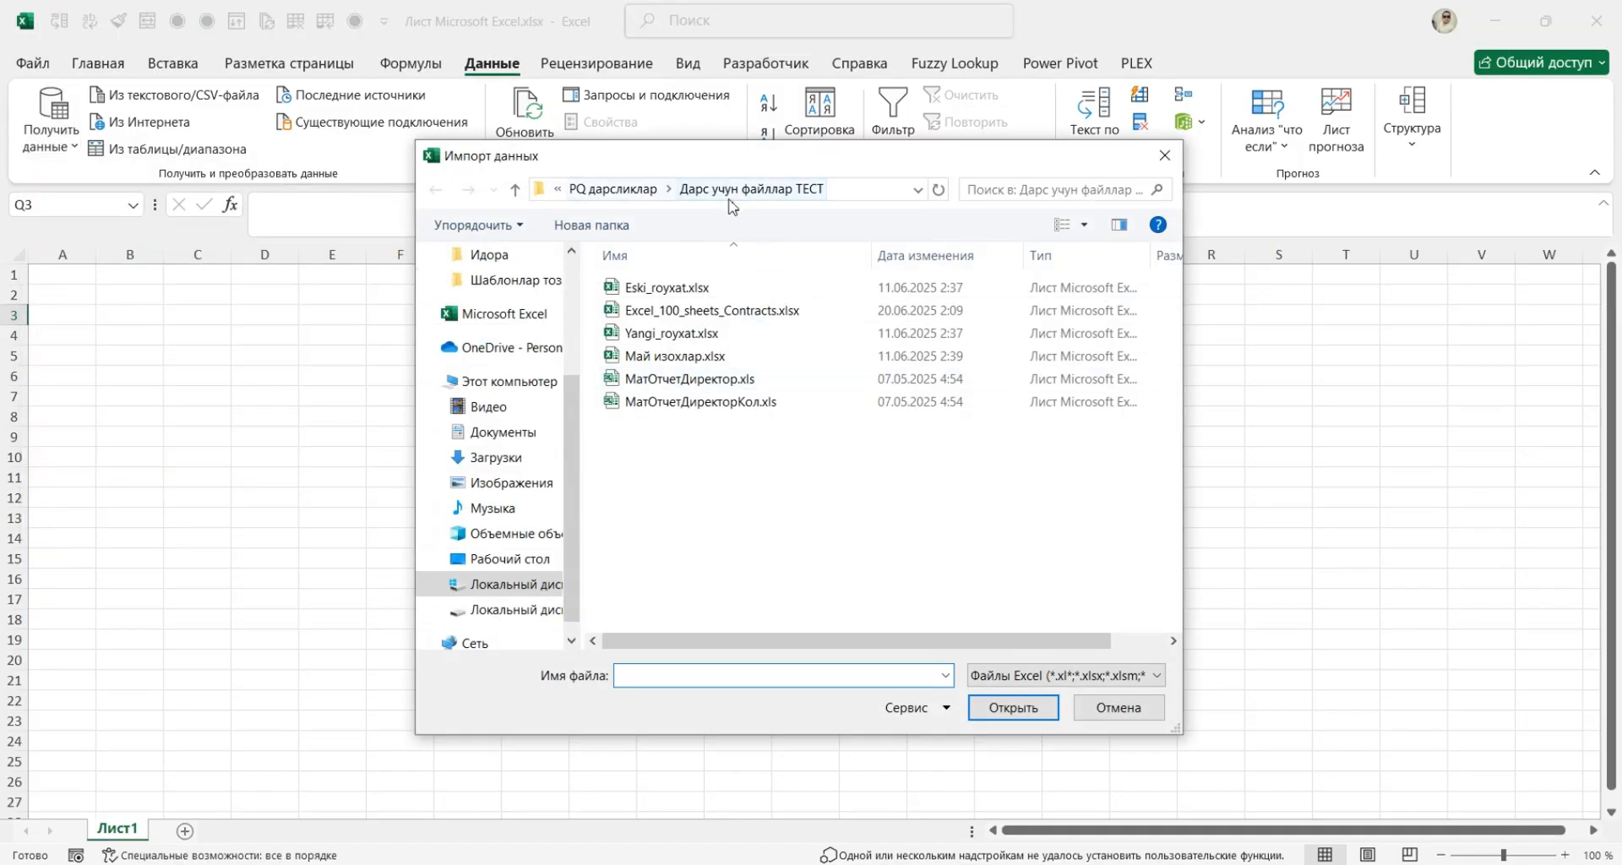
{"action": "left_click", "coordinate": [673, 314]}
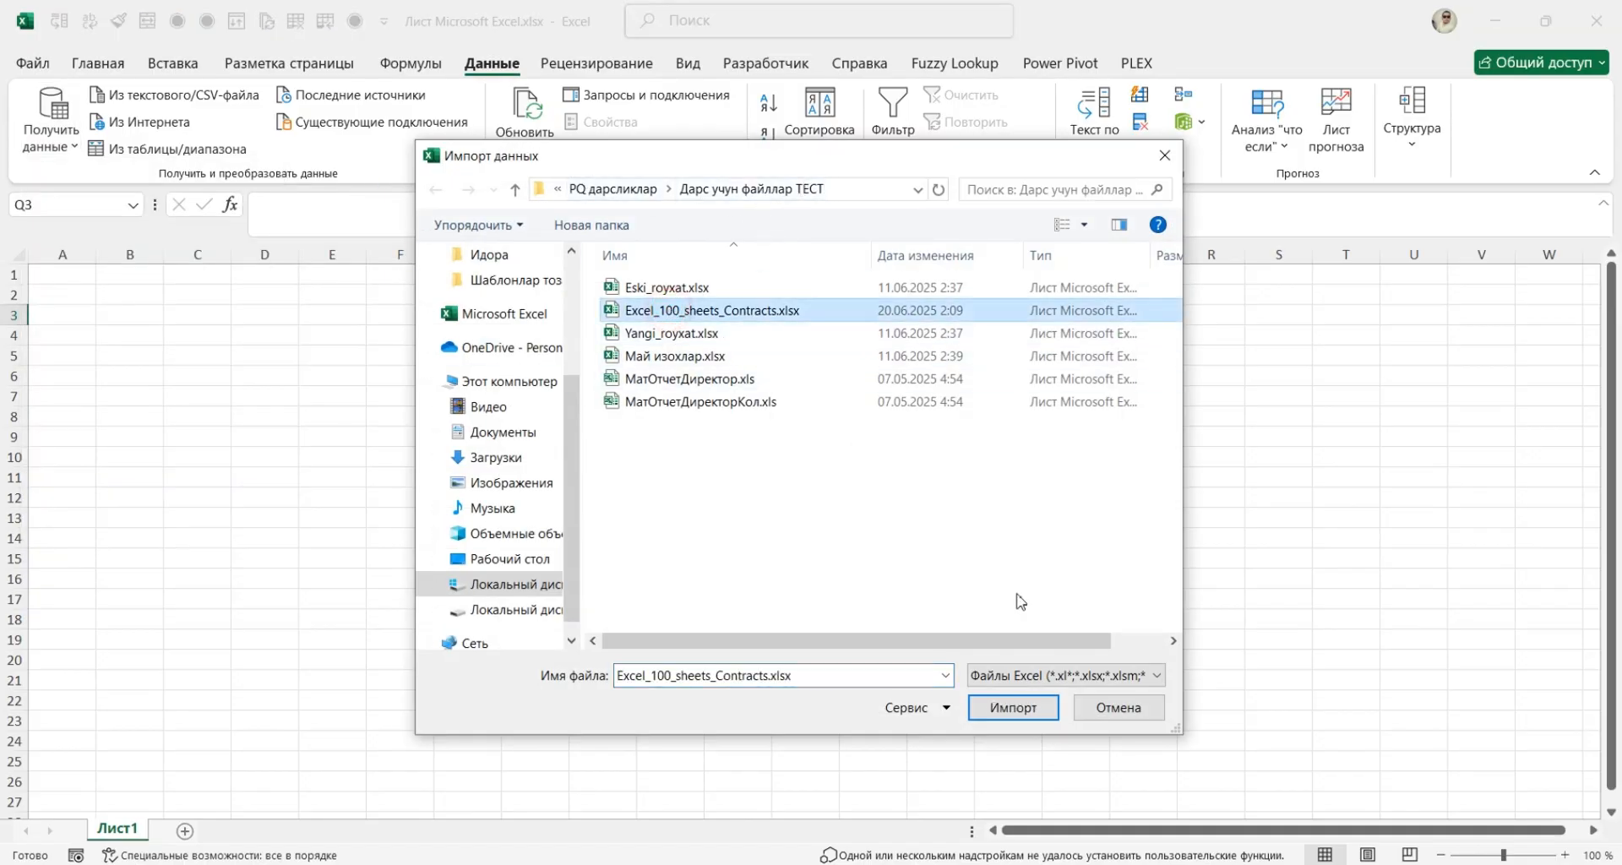
{"action": "left_click", "coordinate": [1020, 708]}
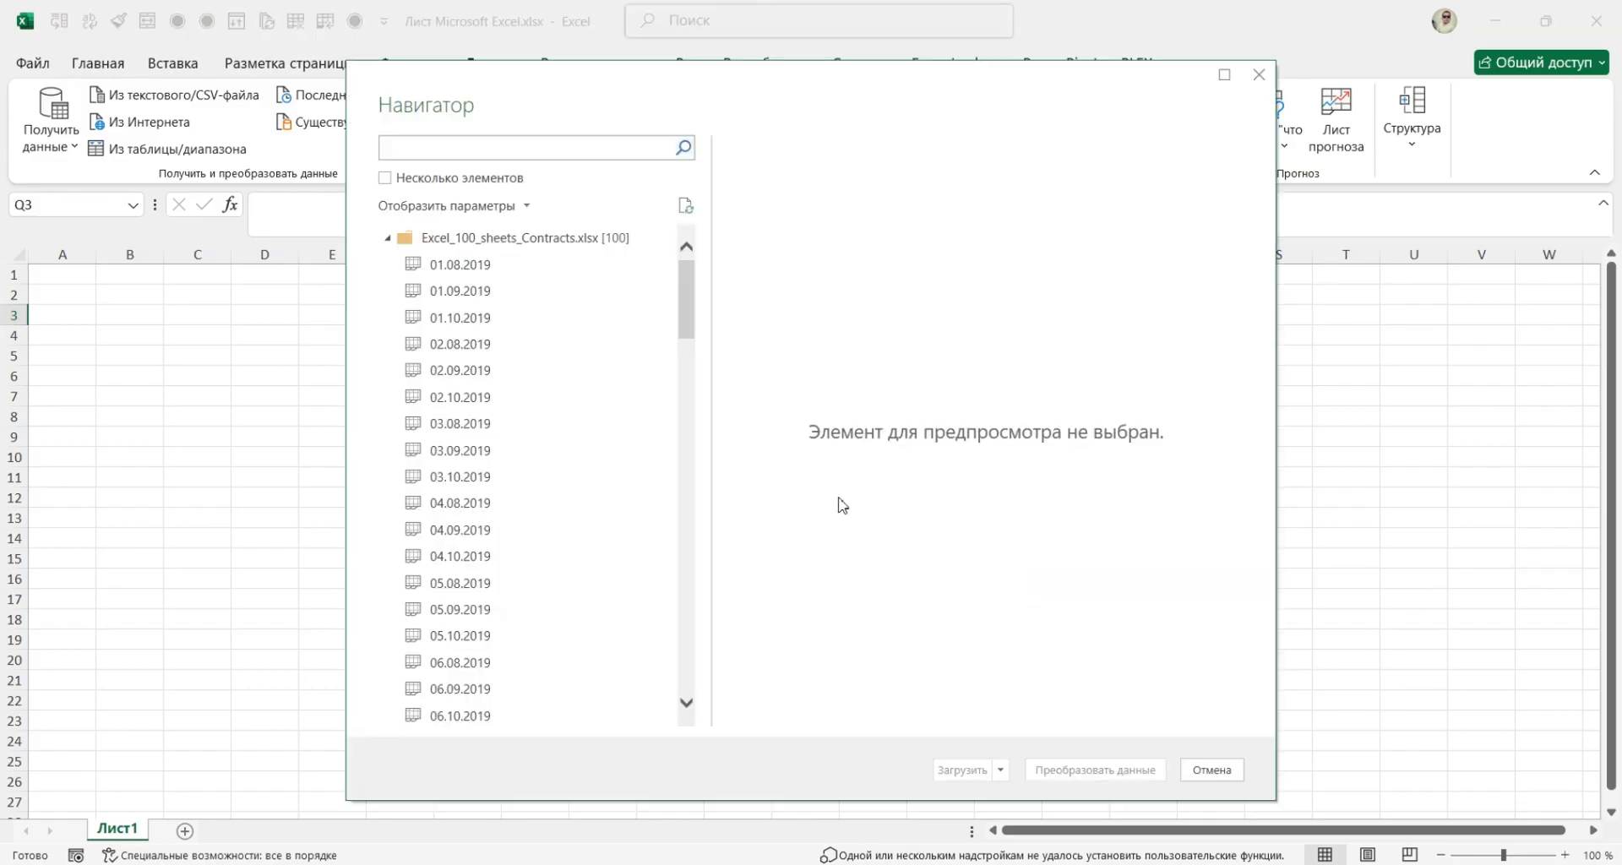
{"action": "mouse_move", "coordinate": [686, 279]}
{"action": "left_mouse_down"}
{"action": "mouse_move", "coordinate": [692, 718]}
{"action": "mouse_move", "coordinate": [695, 287]}
{"action": "left_mouse_up"}
{"action": "left_click", "coordinate": [430, 180]}
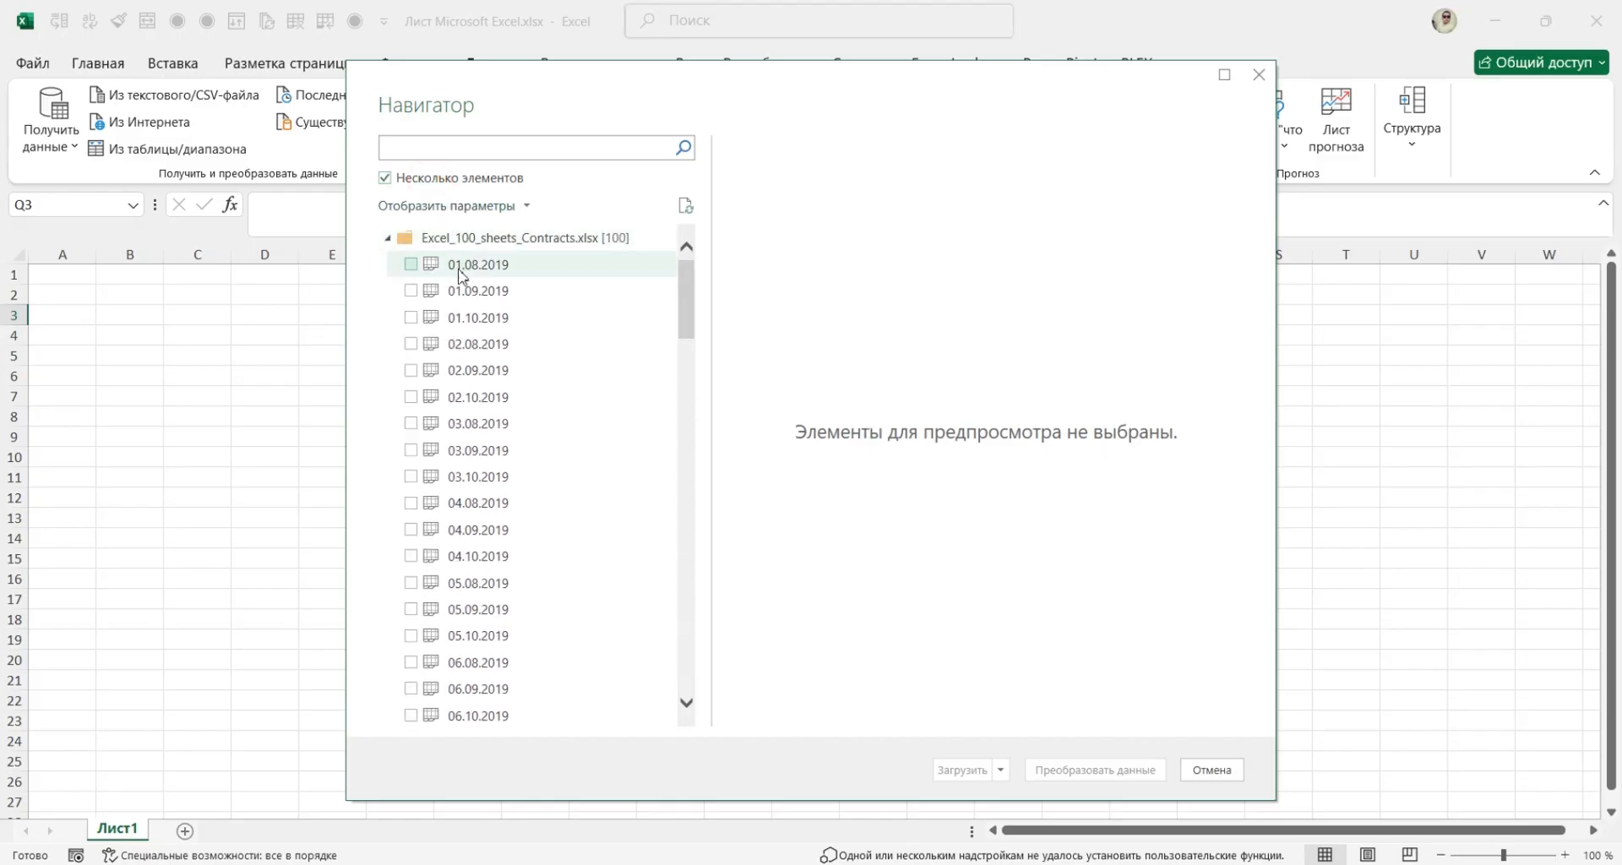
{"action": "left_click", "coordinate": [411, 265]}
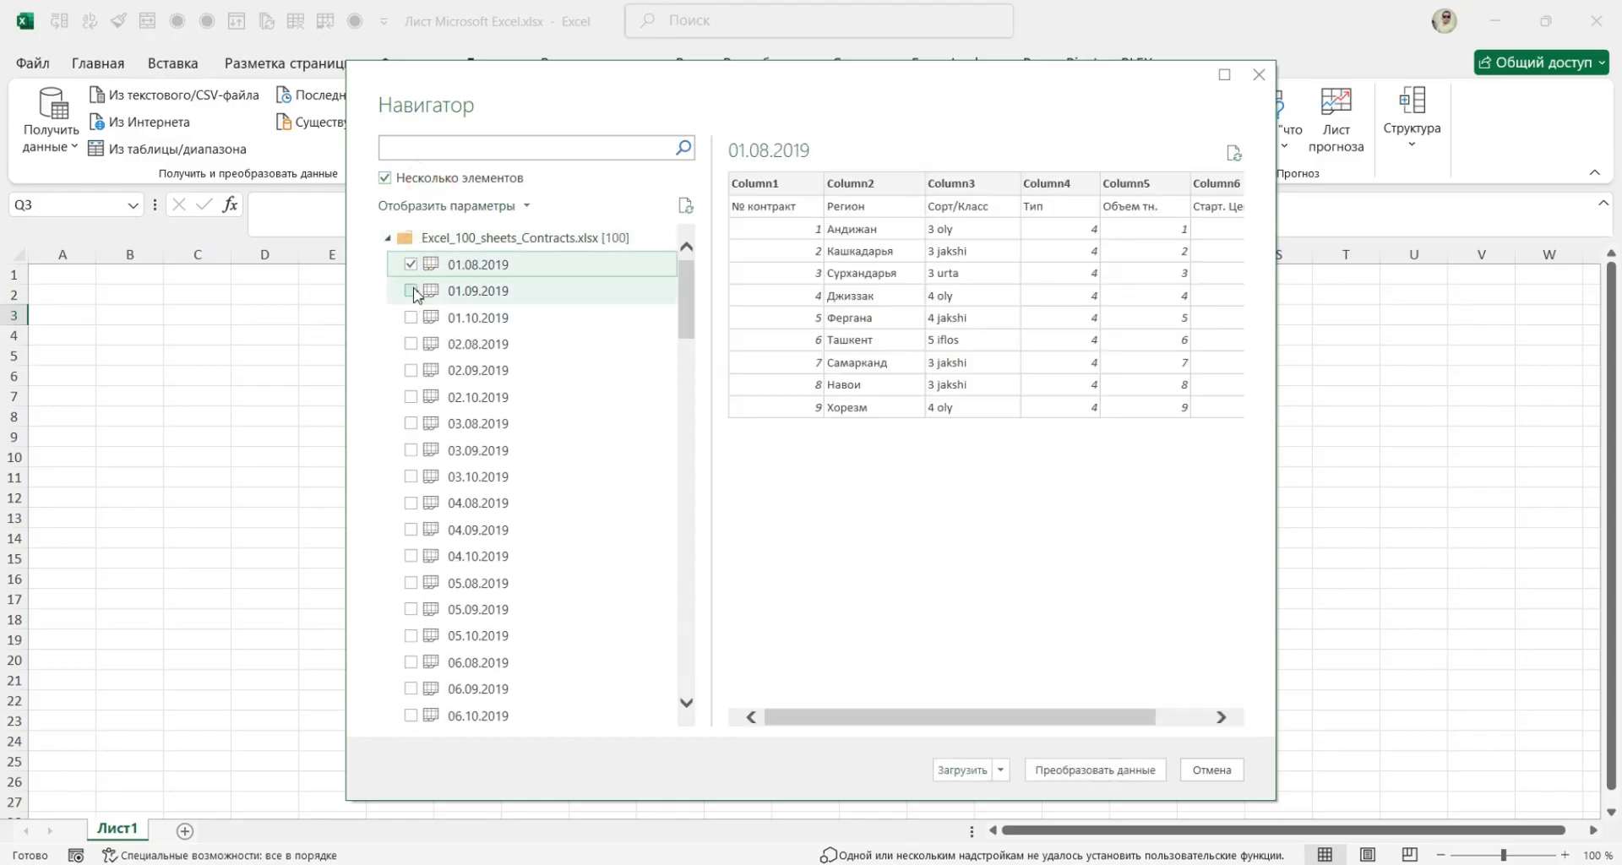
{"action": "left_click", "coordinate": [410, 291]}
{"action": "left_click", "coordinate": [410, 318]}
{"action": "left_click", "coordinate": [410, 344]}
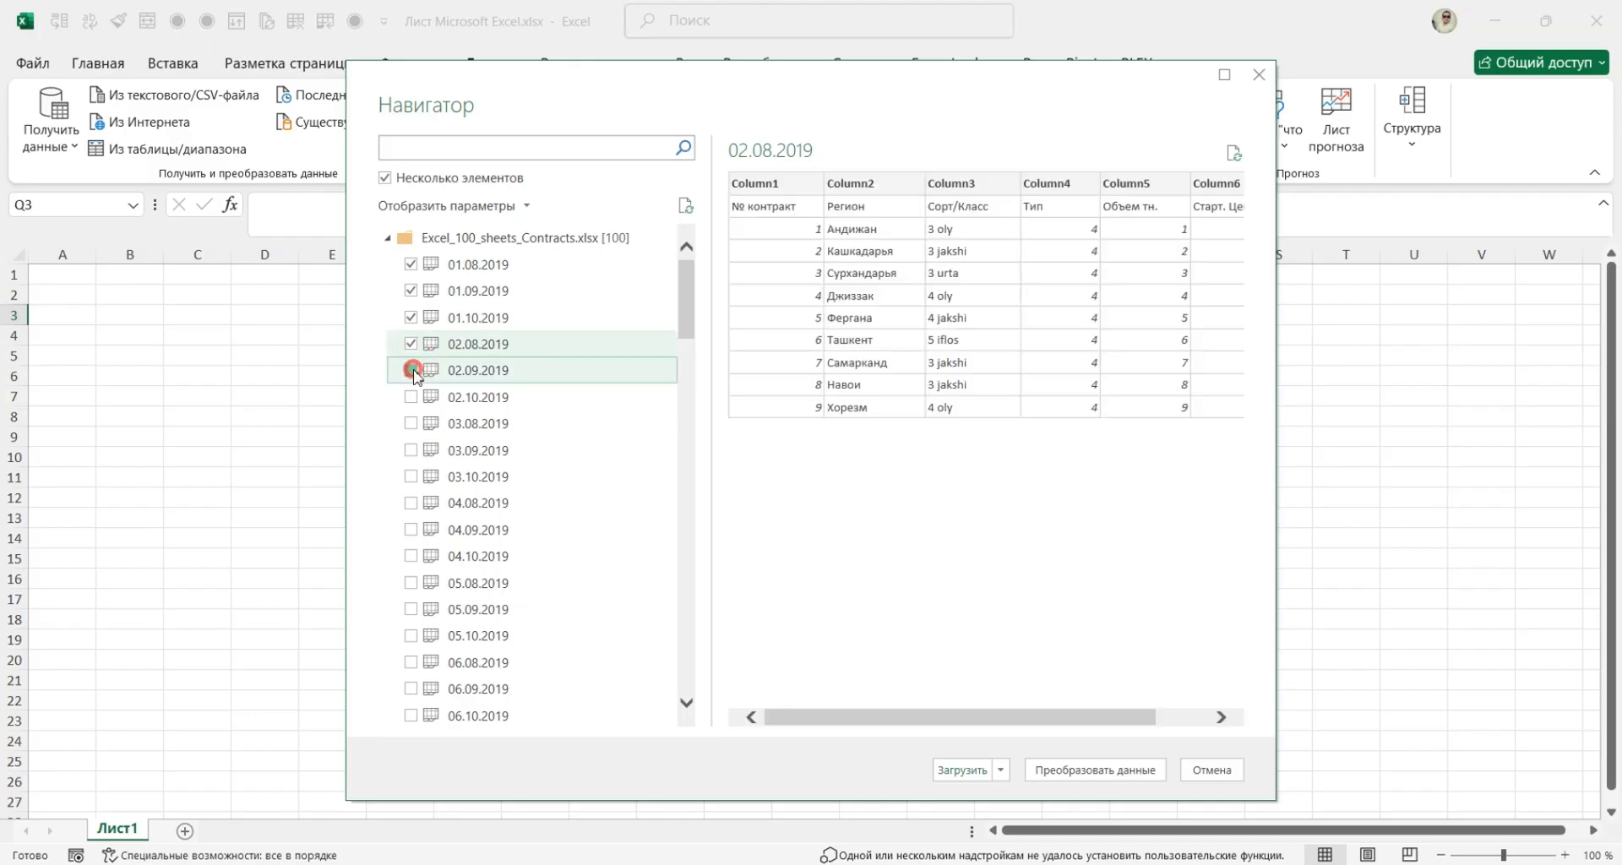
{"action": "left_click", "coordinate": [411, 370]}
{"action": "left_click", "coordinate": [411, 397]}
{"action": "left_click", "coordinate": [411, 423]}
{"action": "left_click", "coordinate": [412, 450]}
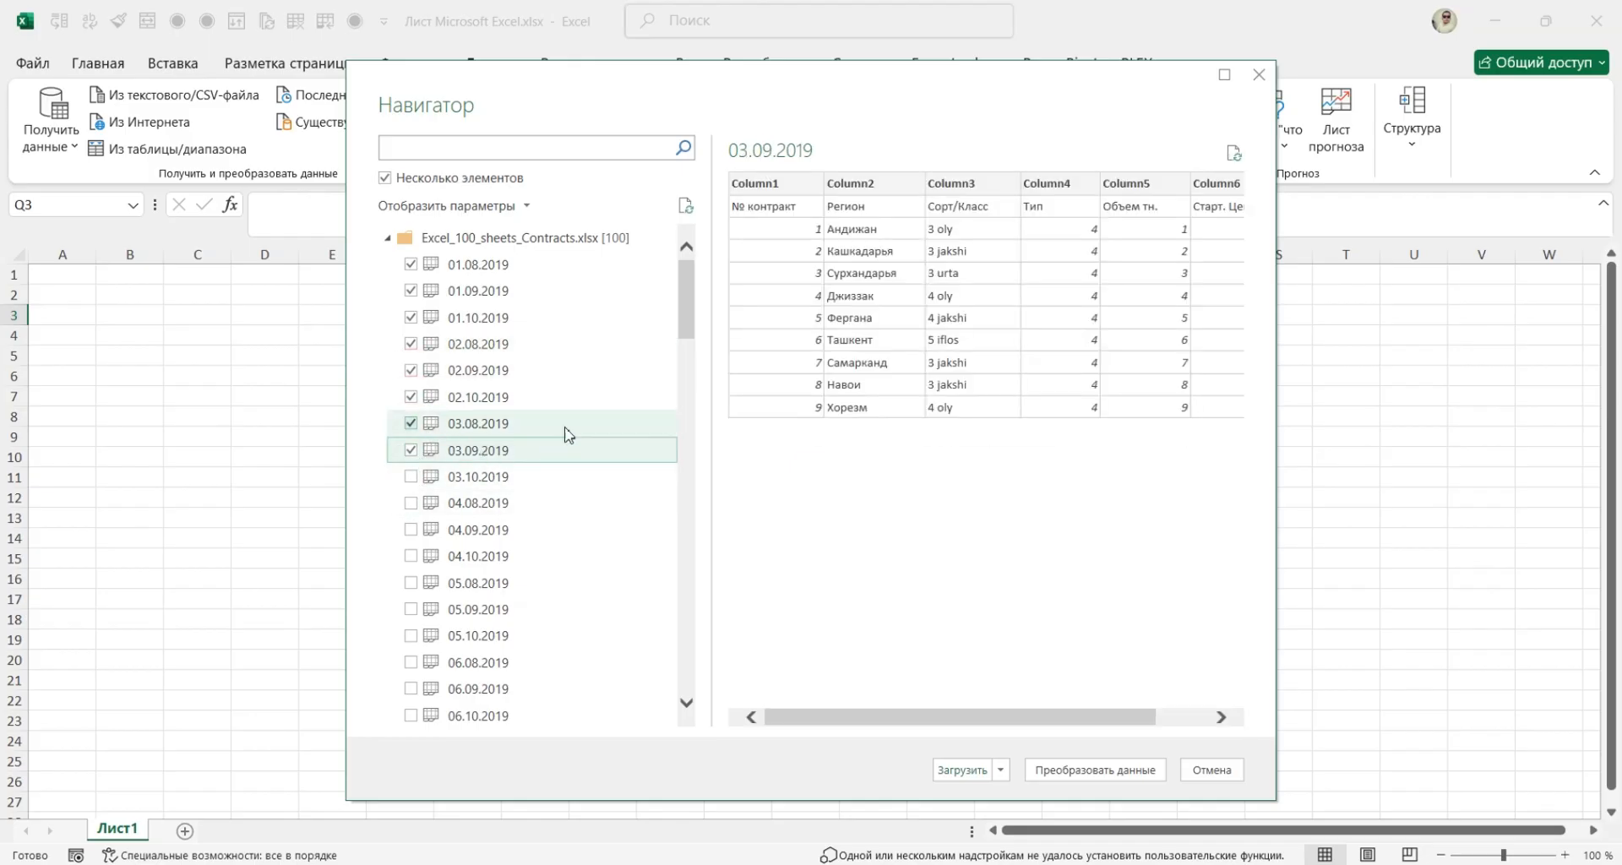
{"action": "mouse_move", "coordinate": [692, 300]}
{"action": "left_mouse_down"}
{"action": "mouse_move", "coordinate": [701, 692]}
{"action": "mouse_move", "coordinate": [687, 304]}
{"action": "left_mouse_up"}
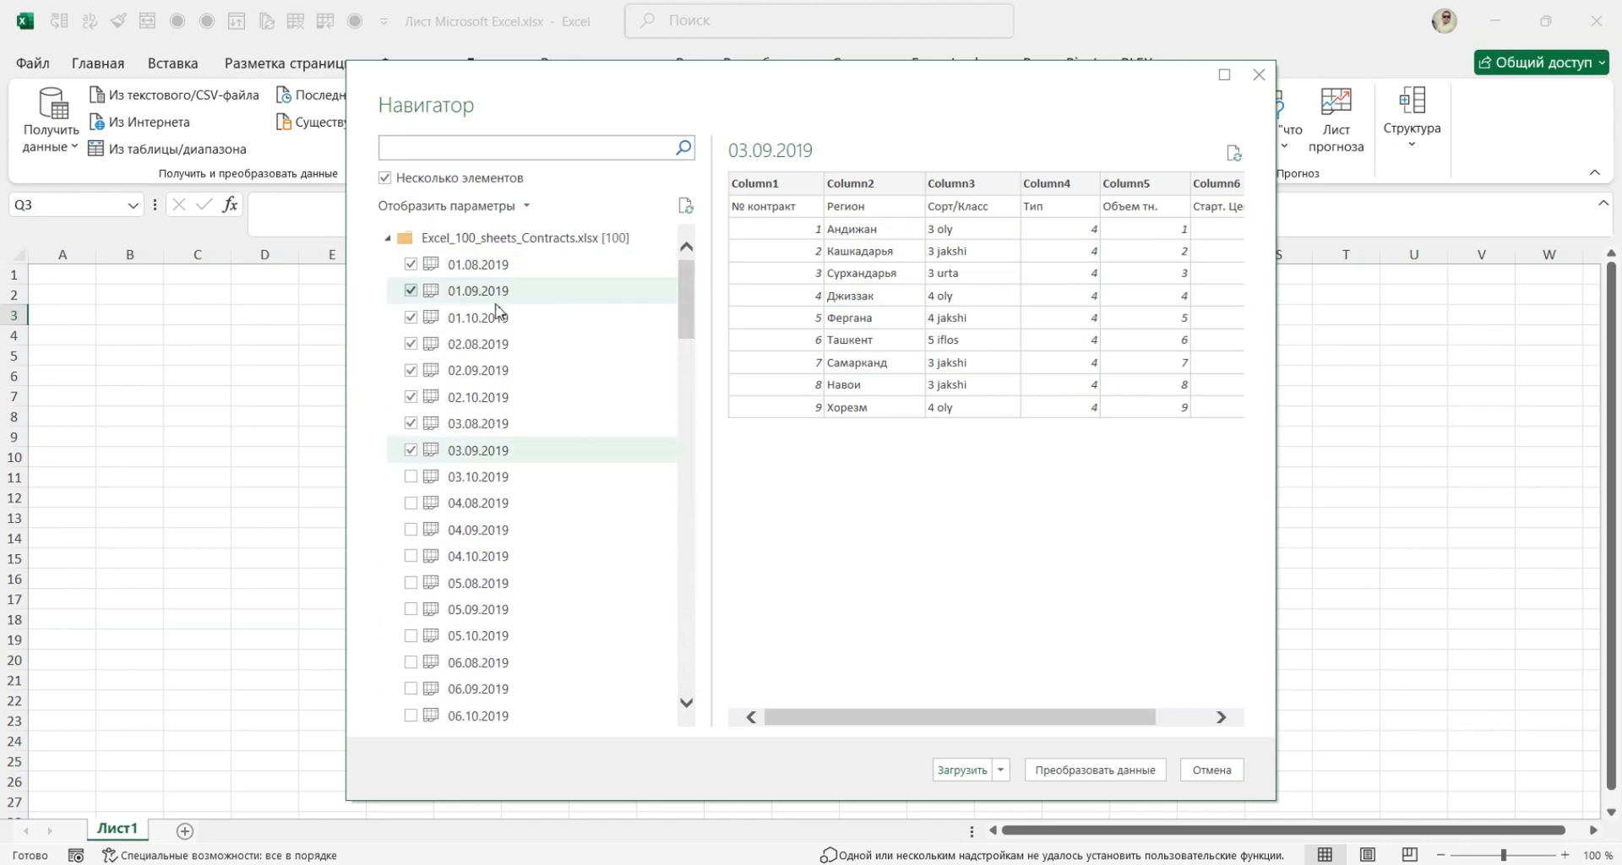
{"action": "left_click", "coordinate": [411, 477]}
{"action": "left_click", "coordinate": [410, 504]}
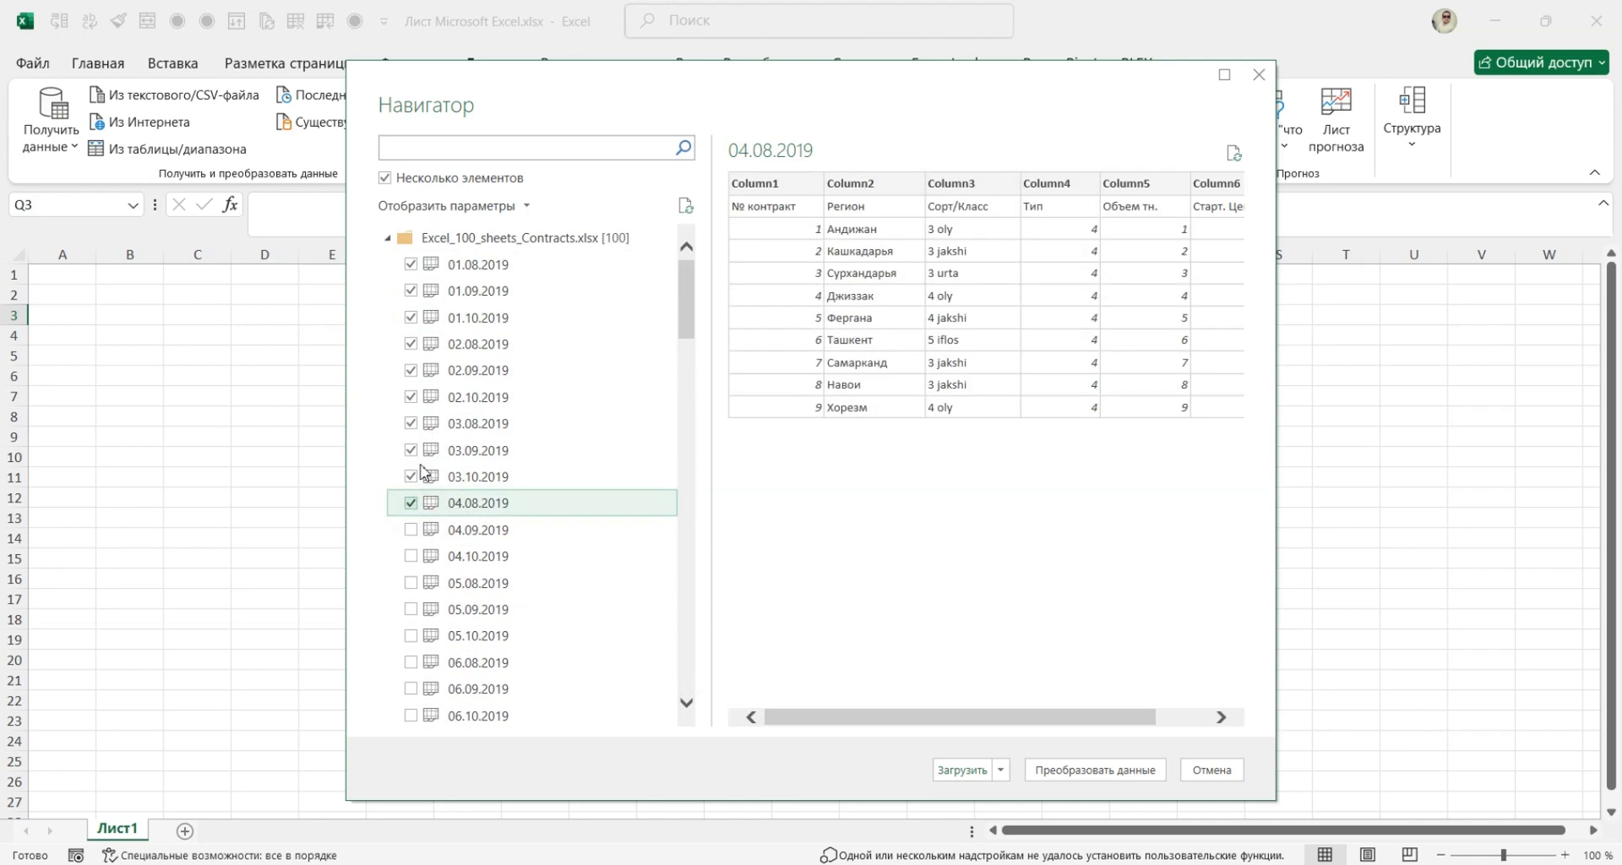
{"action": "left_click", "coordinate": [386, 178]}
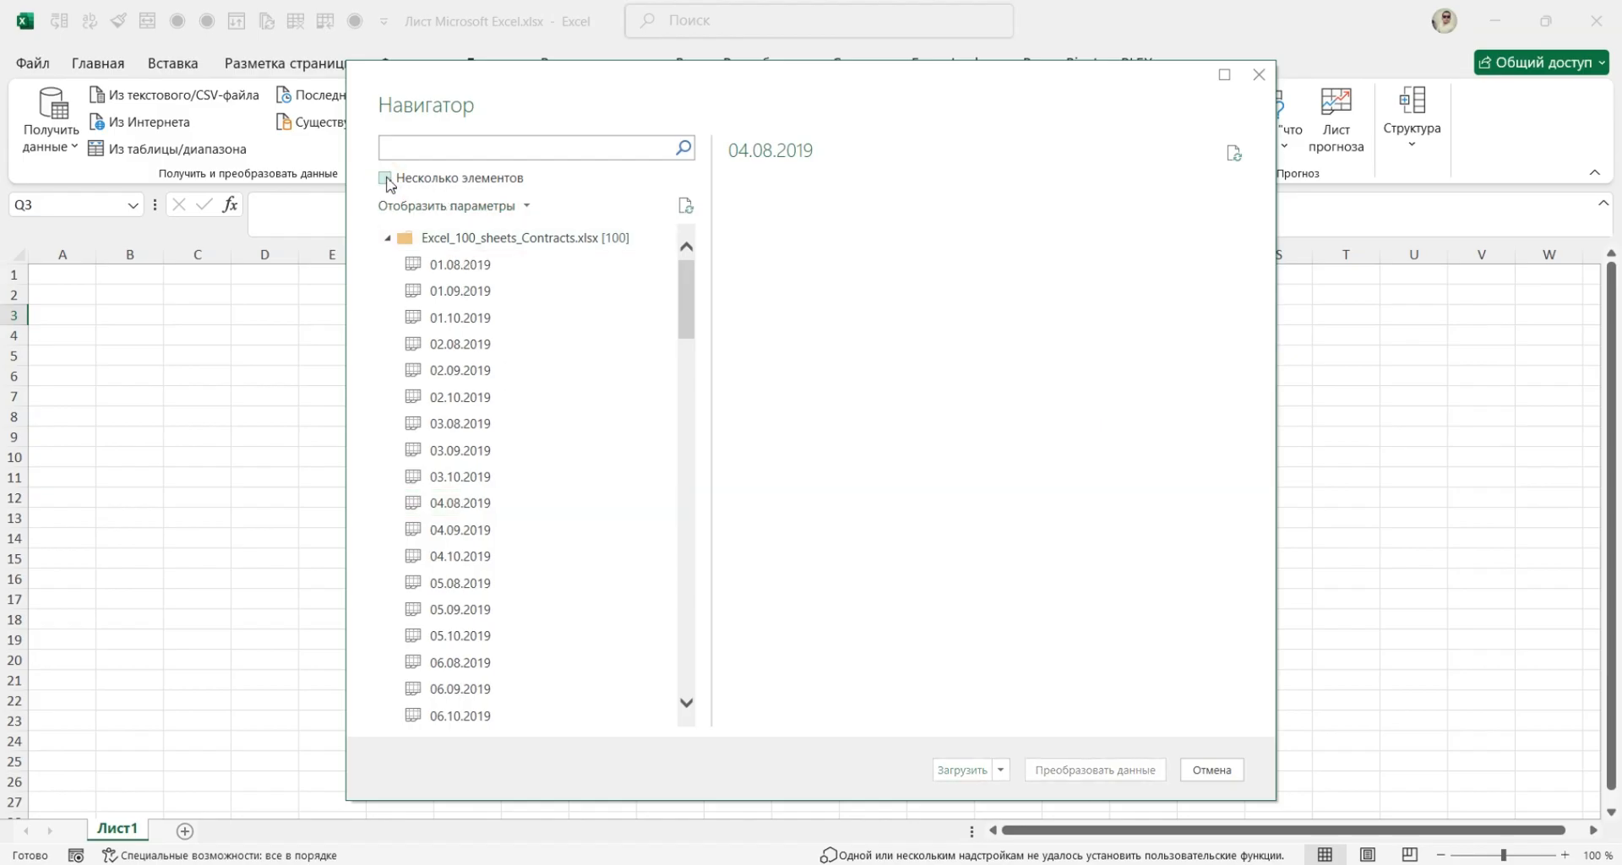
Preview the 01.08.2019 sheet across all its columns and open it for transformation in the Power Query Editor
{"action": "left_click", "coordinate": [457, 265]}
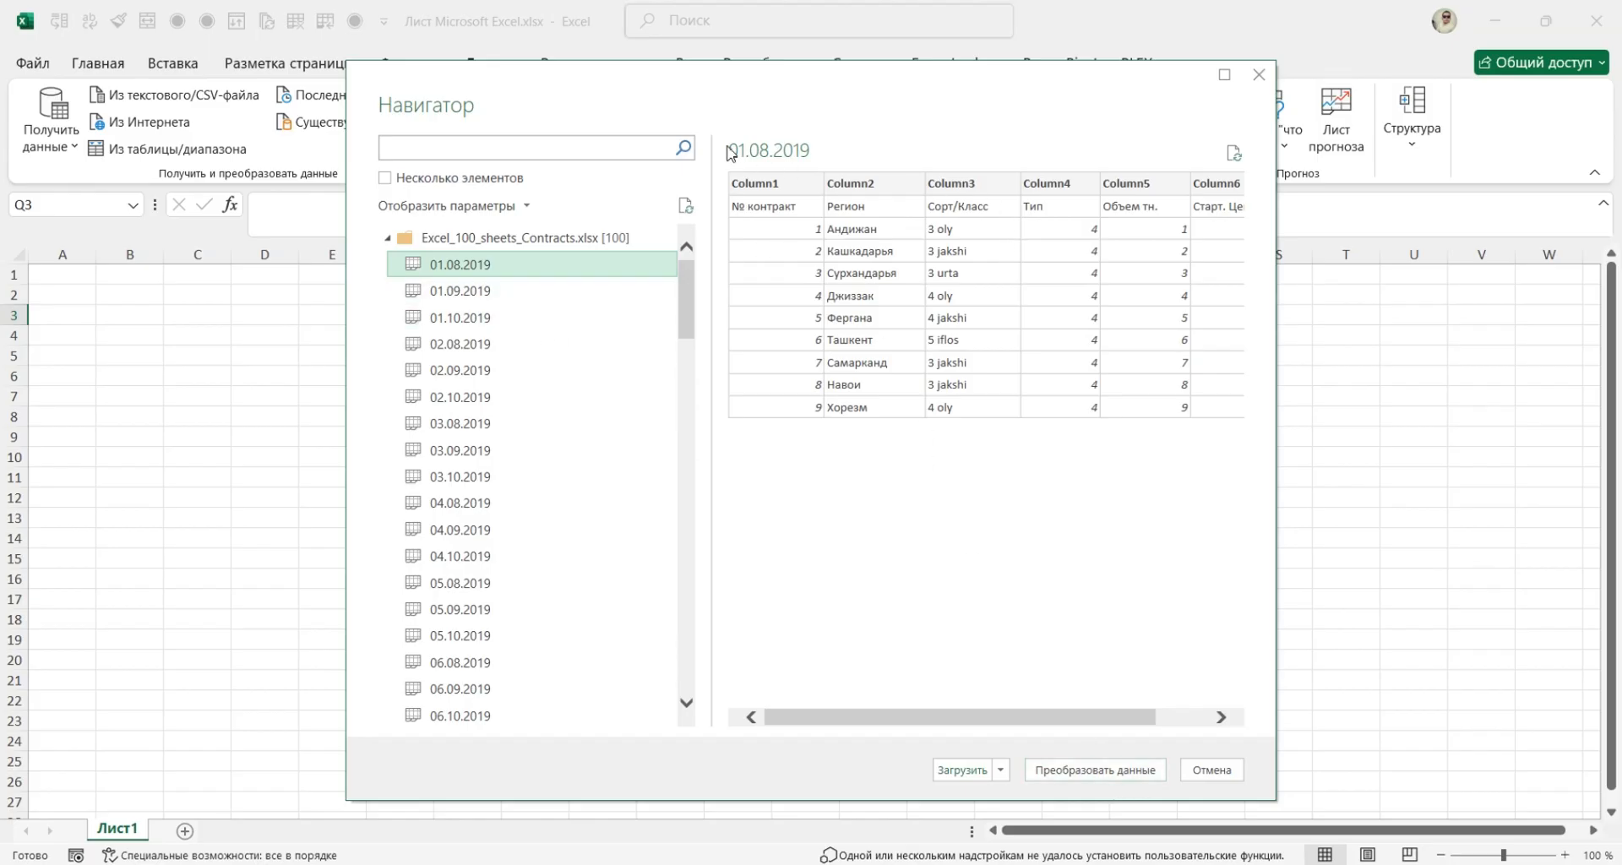
{"action": "left_click", "coordinate": [893, 718]}
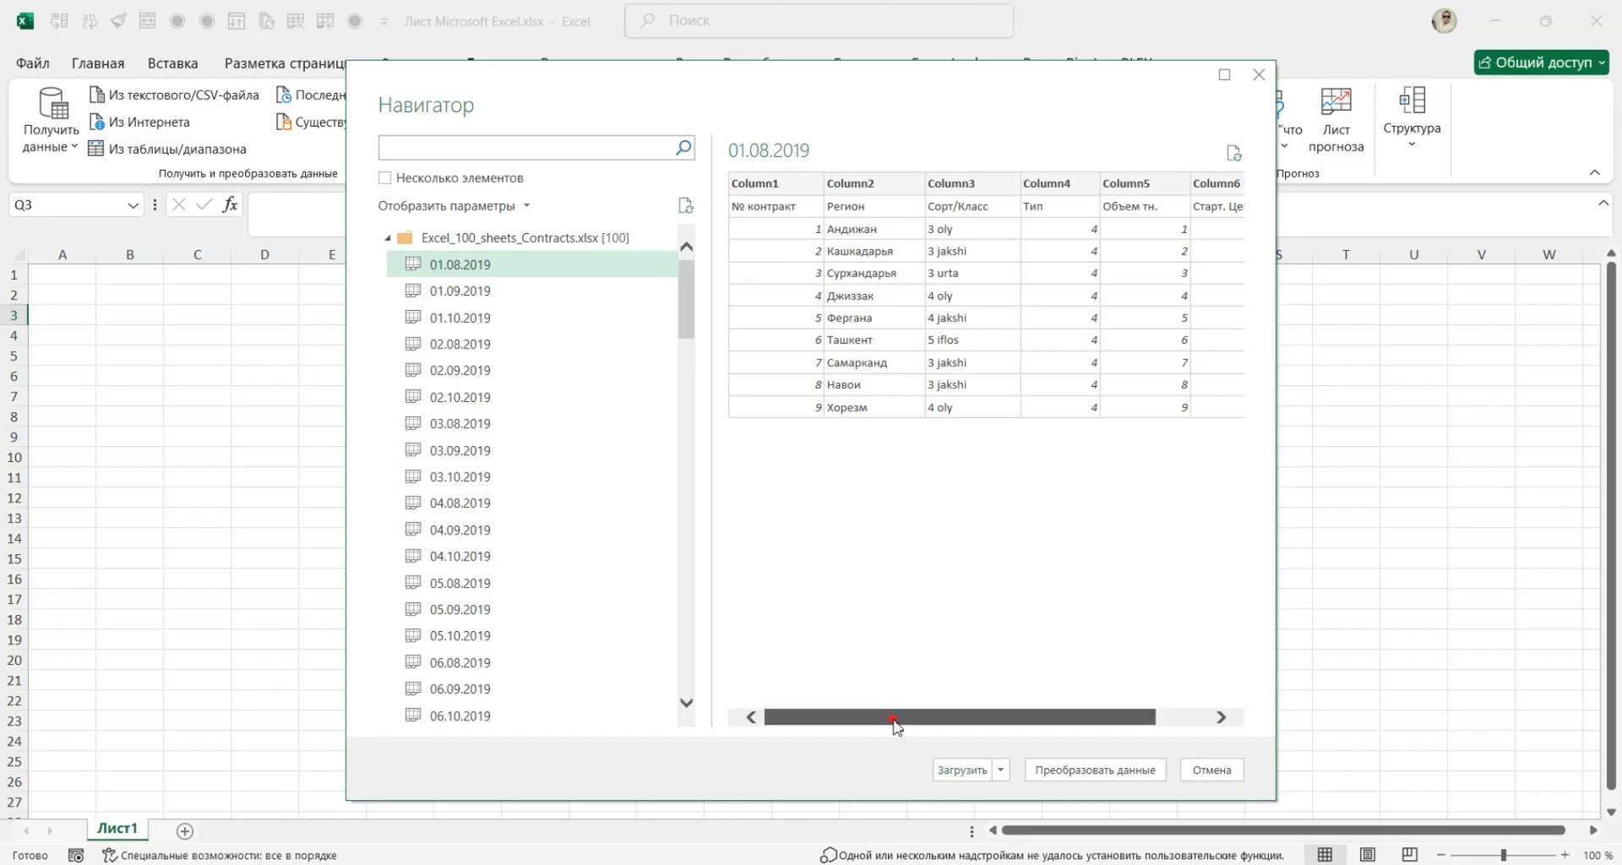
{"action": "left_click_drag", "start_coordinate": [893, 718], "coordinate": [1161, 722]}
{"action": "left_click_drag", "start_coordinate": [1015, 736], "coordinate": [1248, 728]}
{"action": "left_click_drag", "start_coordinate": [1030, 725], "coordinate": [847, 734]}
{"action": "left_click", "coordinate": [1095, 769]}
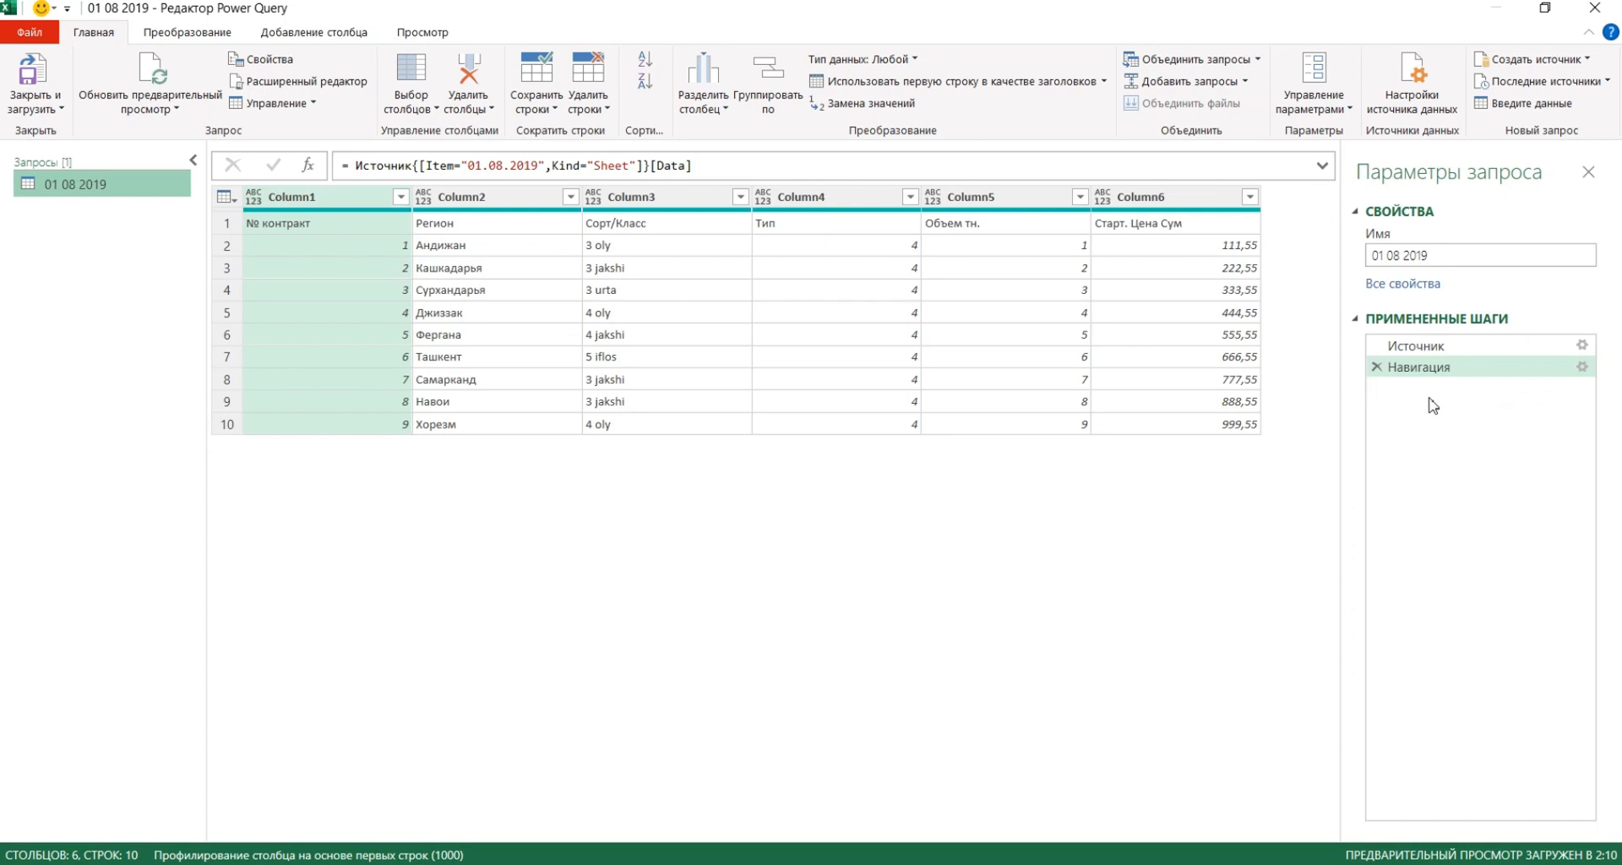
{"action": "left_click", "coordinate": [763, 196]}
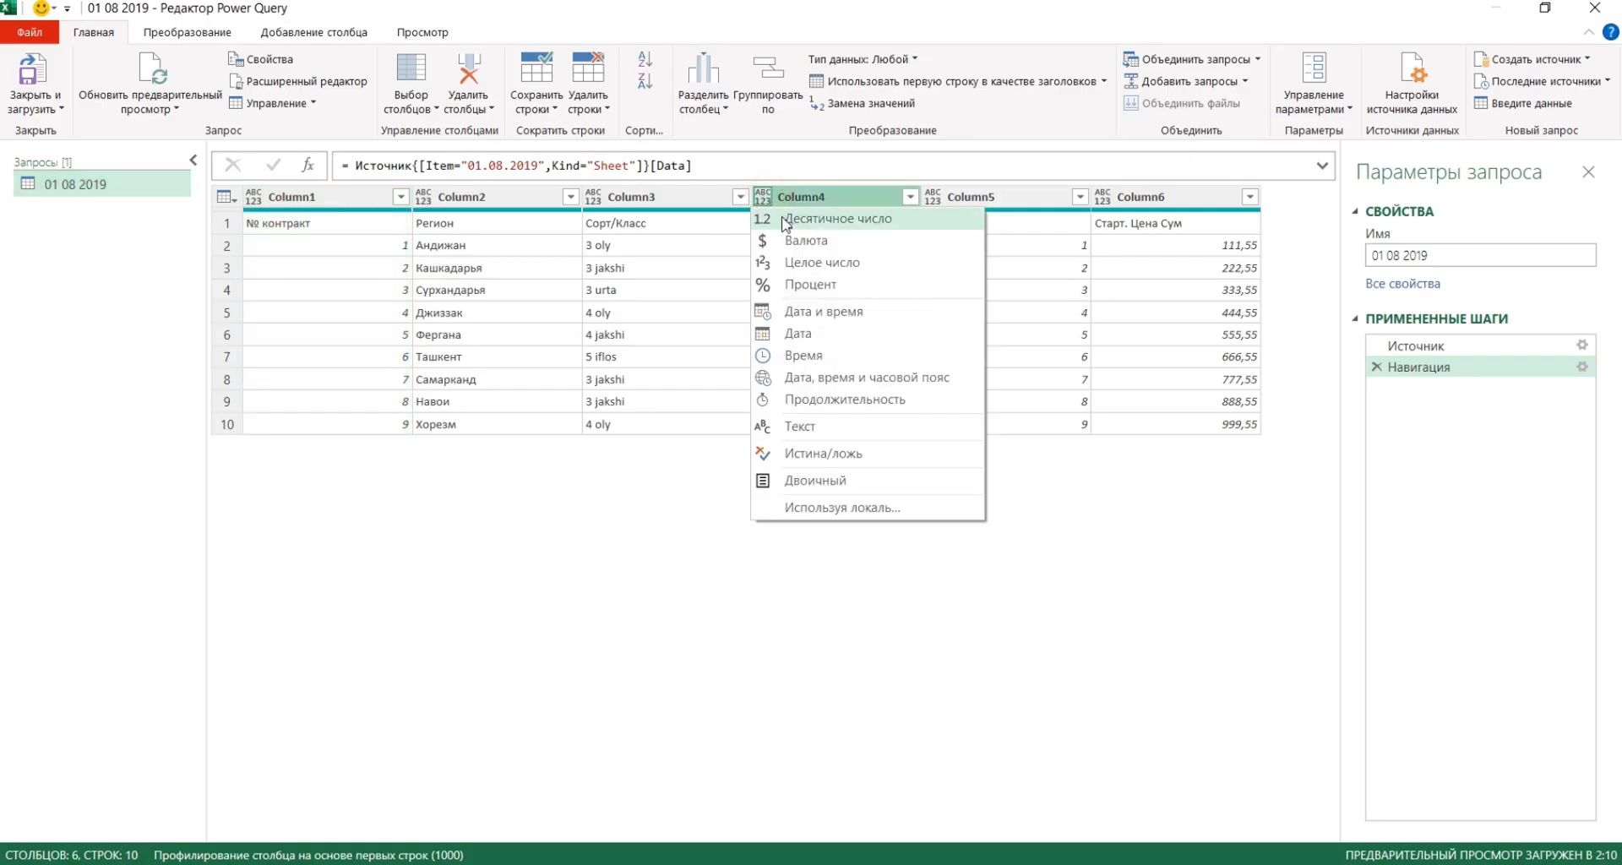
{"action": "left_click", "coordinate": [798, 239]}
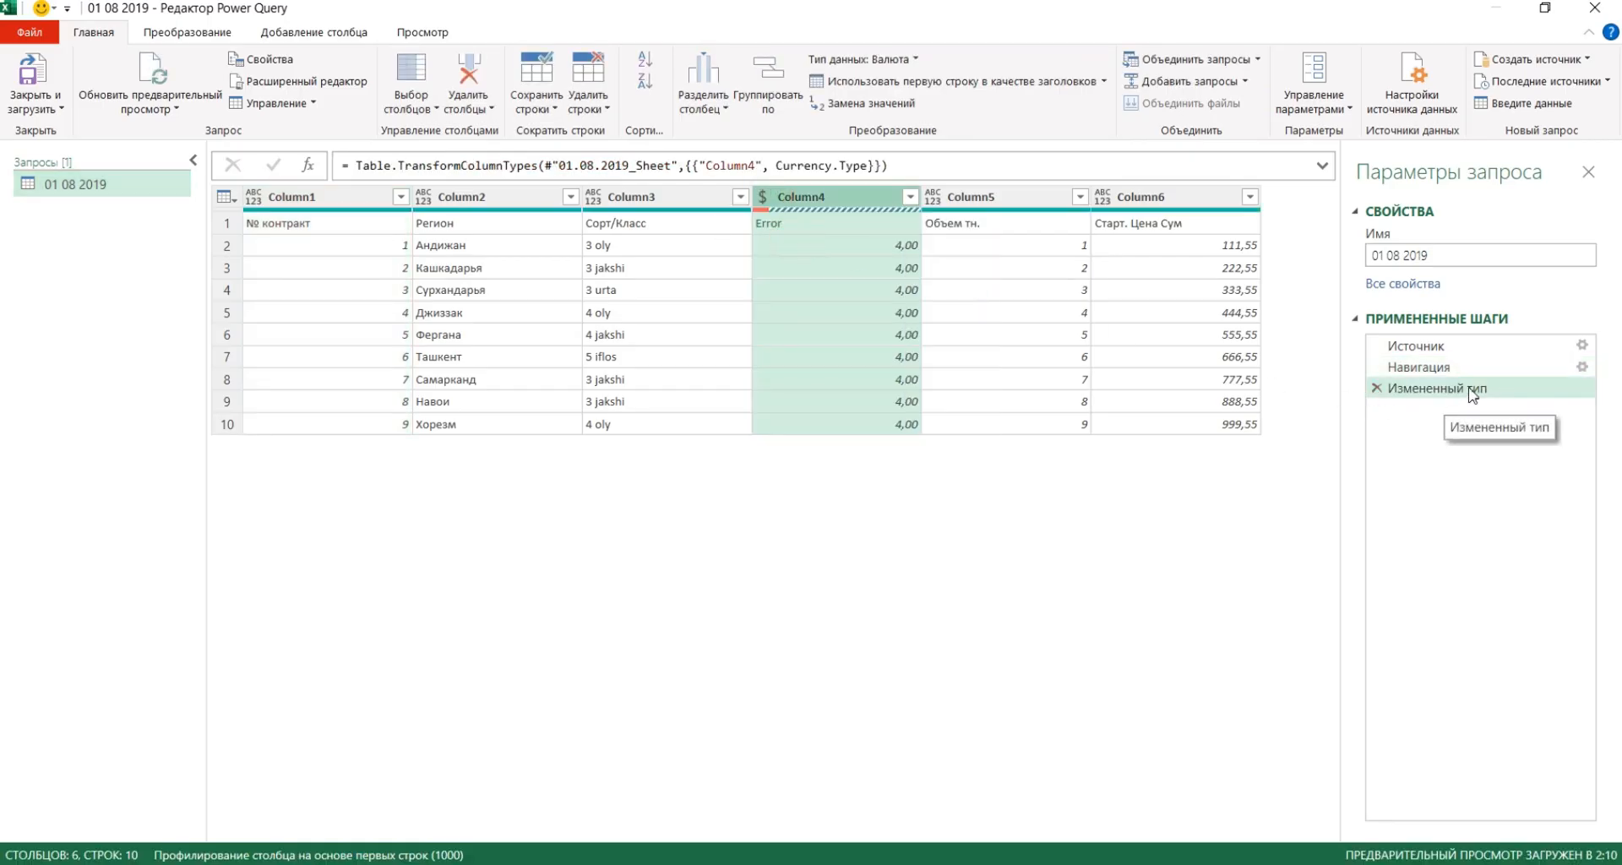
{"action": "left_click", "coordinate": [1376, 388]}
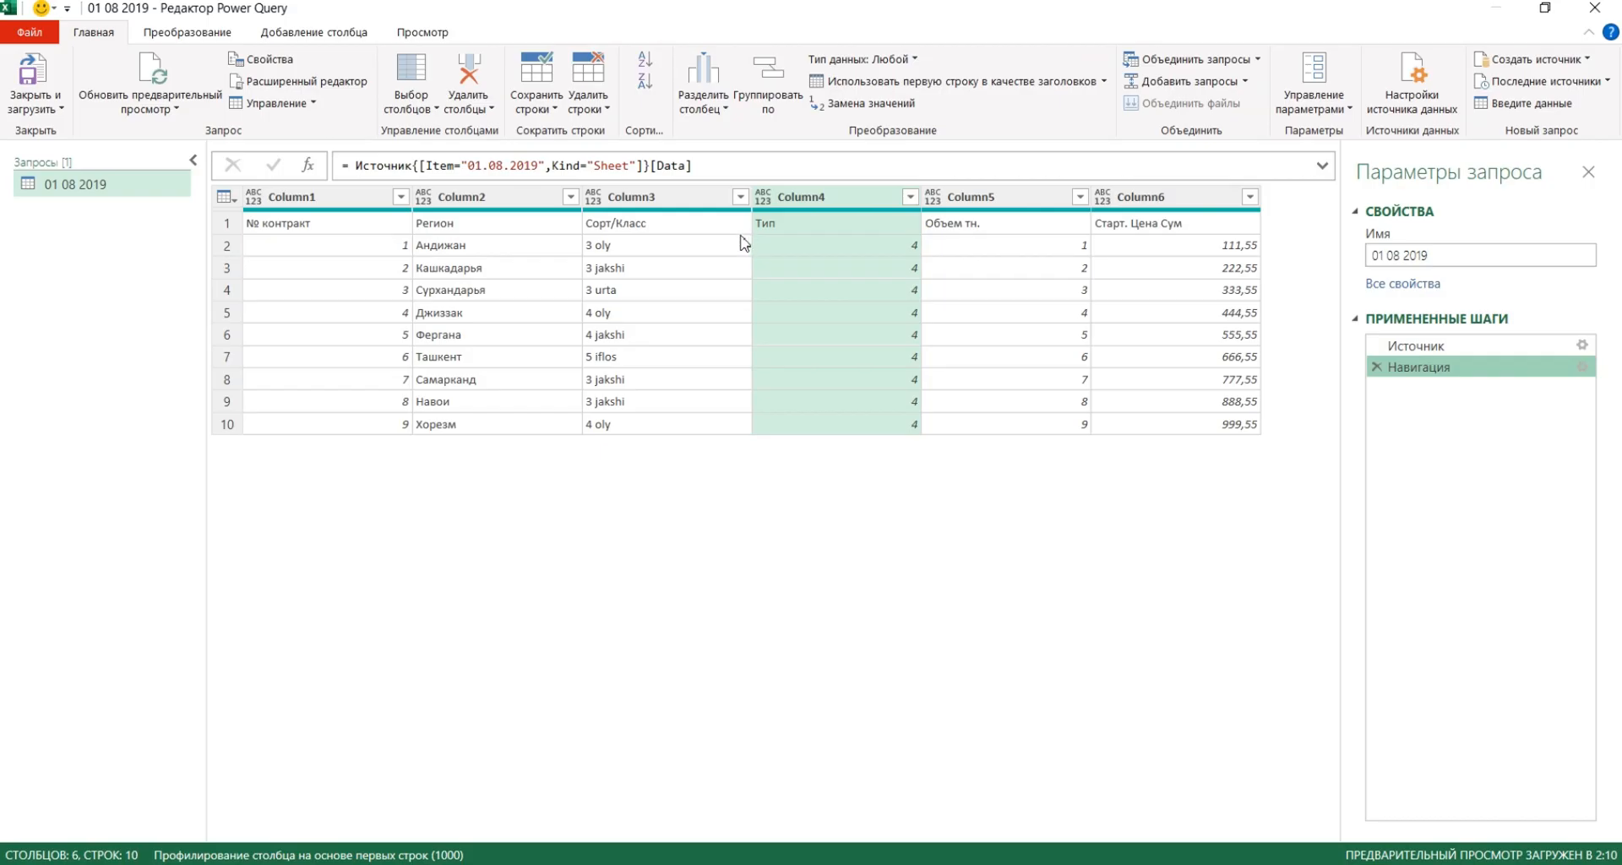
Open the code of the 01 08 2019 query in the Advanced Editor
{"action": "left_click", "coordinate": [424, 32]}
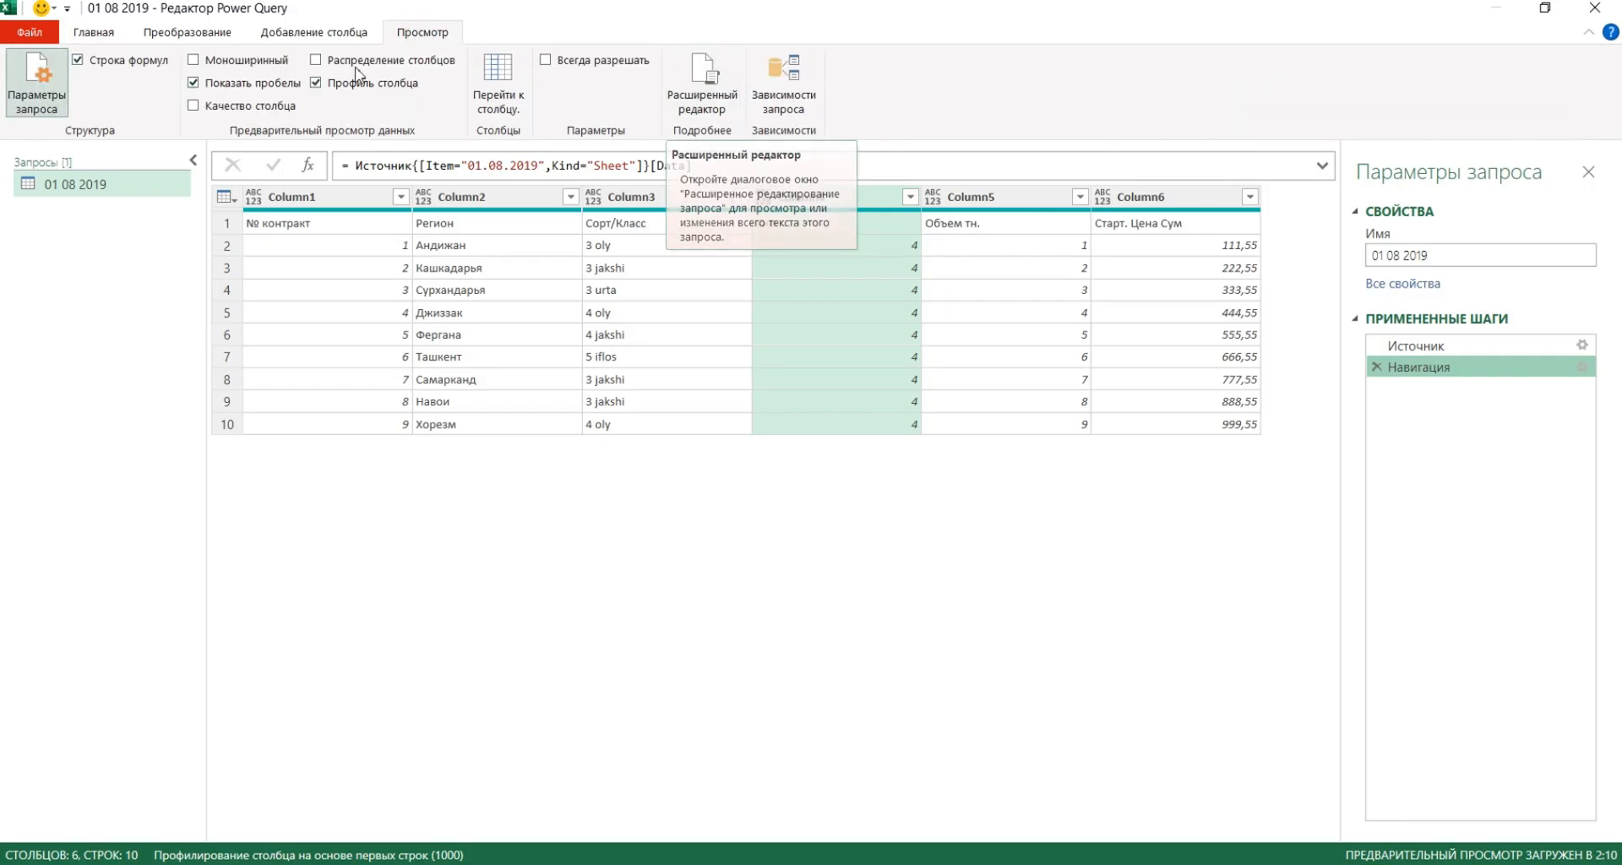
{"action": "left_click", "coordinate": [93, 33]}
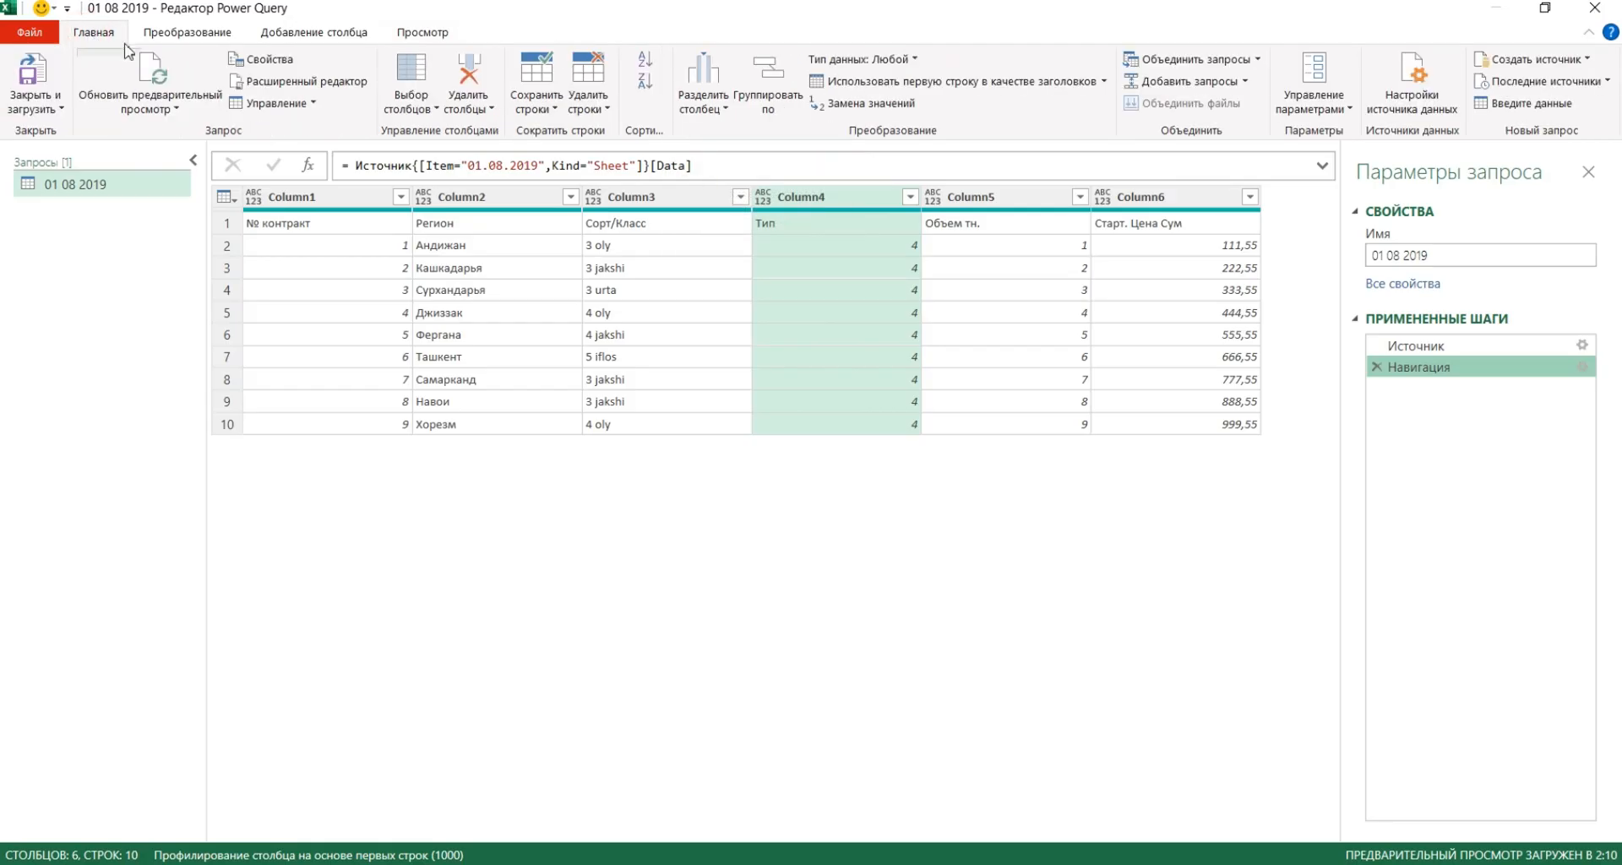
{"action": "left_click", "coordinate": [308, 82]}
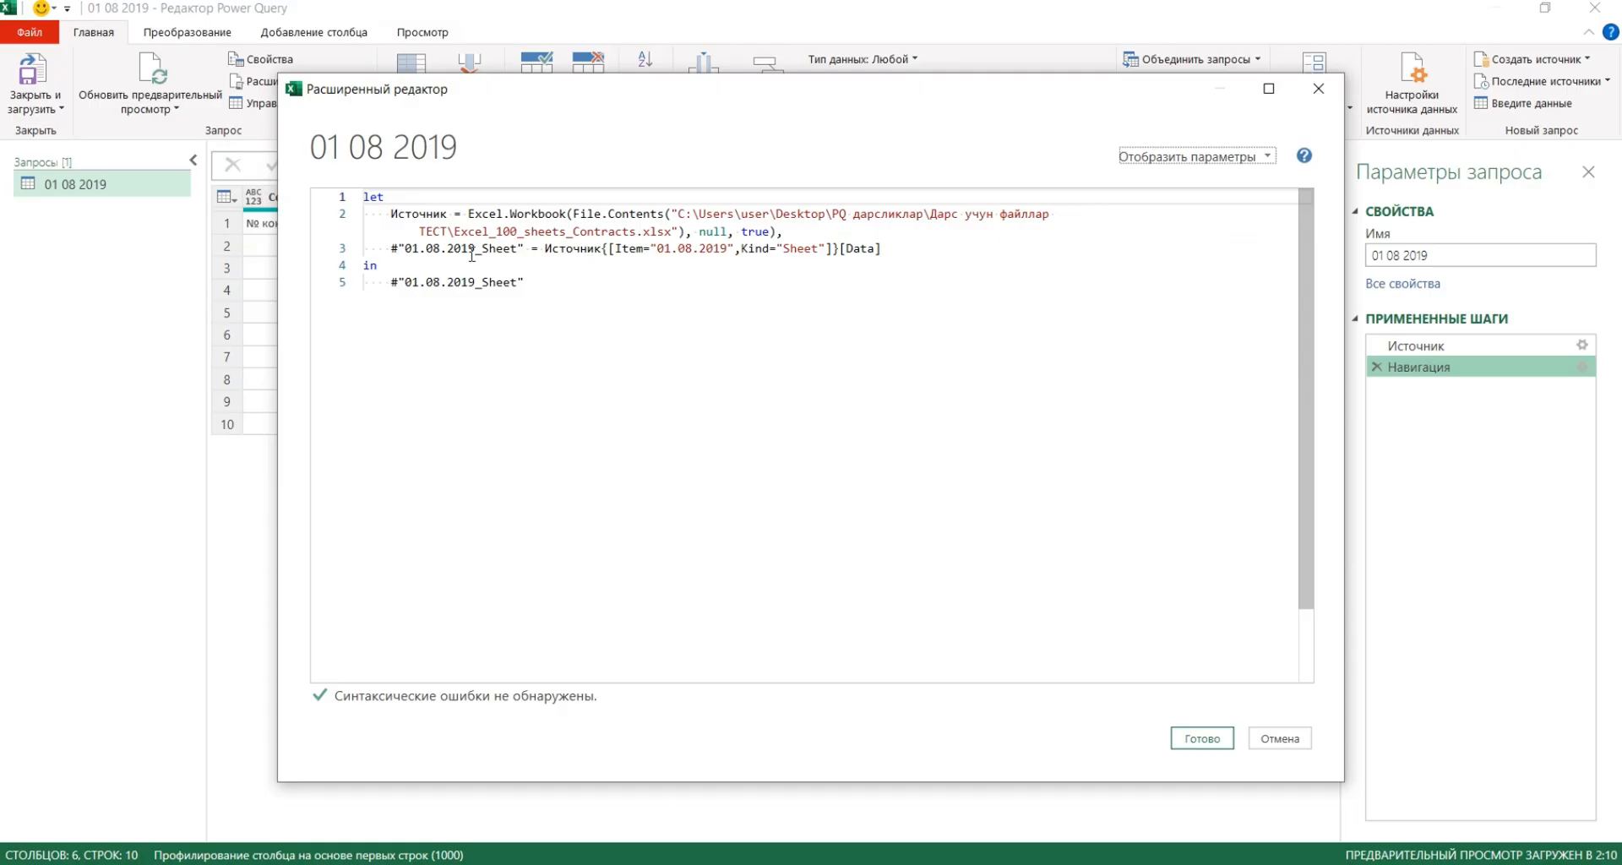
Examine the query code: the source step name, the Excel.Workbook function, the file path and the sheet navigation lines
{"action": "left_click_drag", "start_coordinate": [448, 214], "coordinate": [391, 214]}
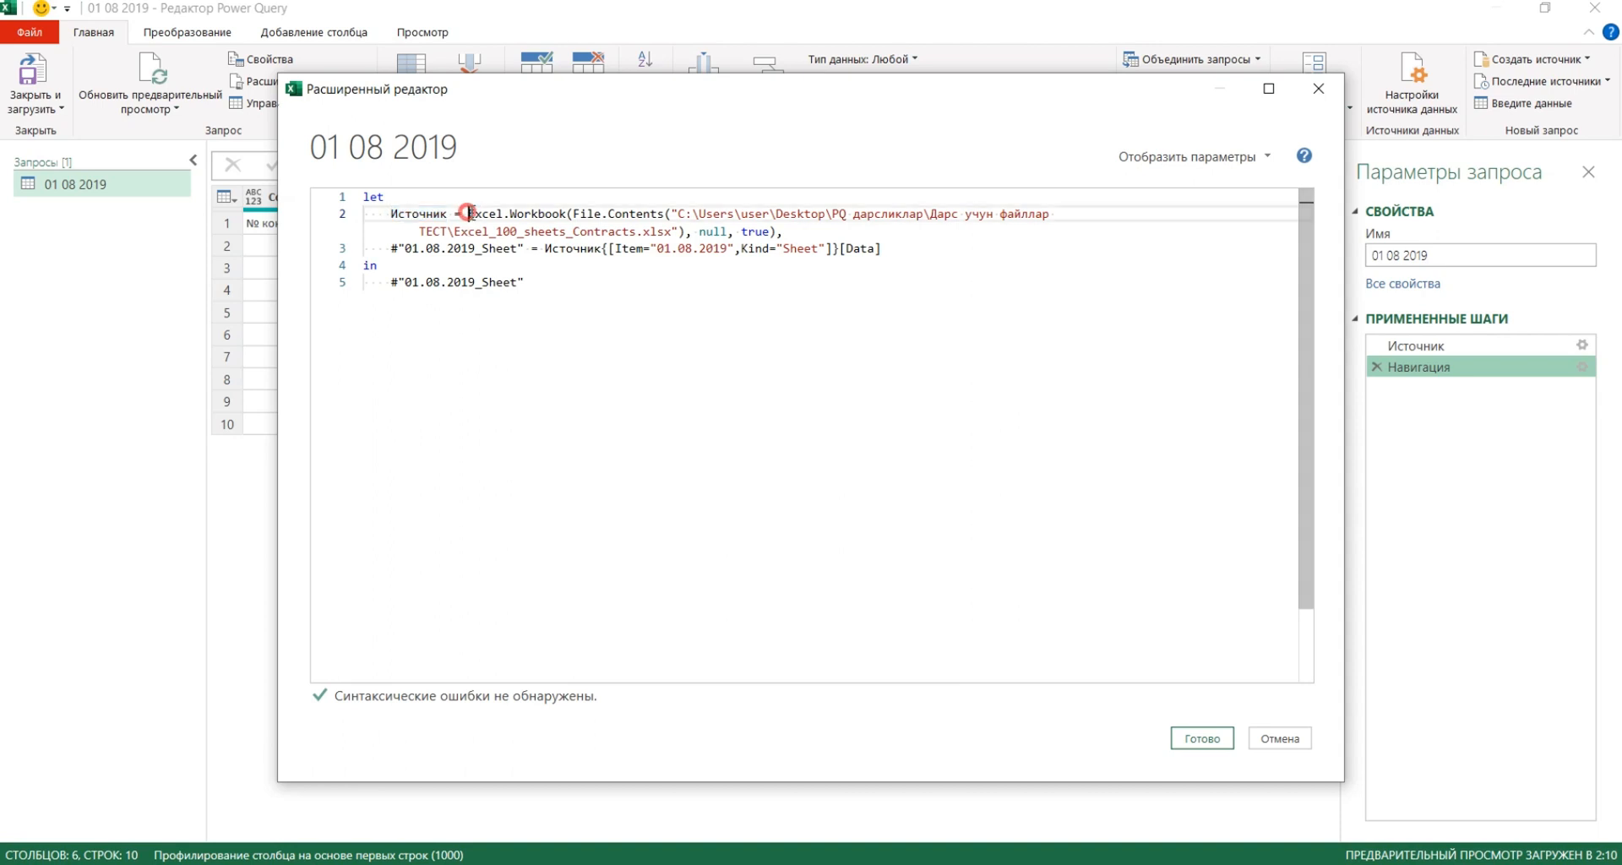
{"action": "left_click_drag", "start_coordinate": [469, 214], "coordinate": [570, 214]}
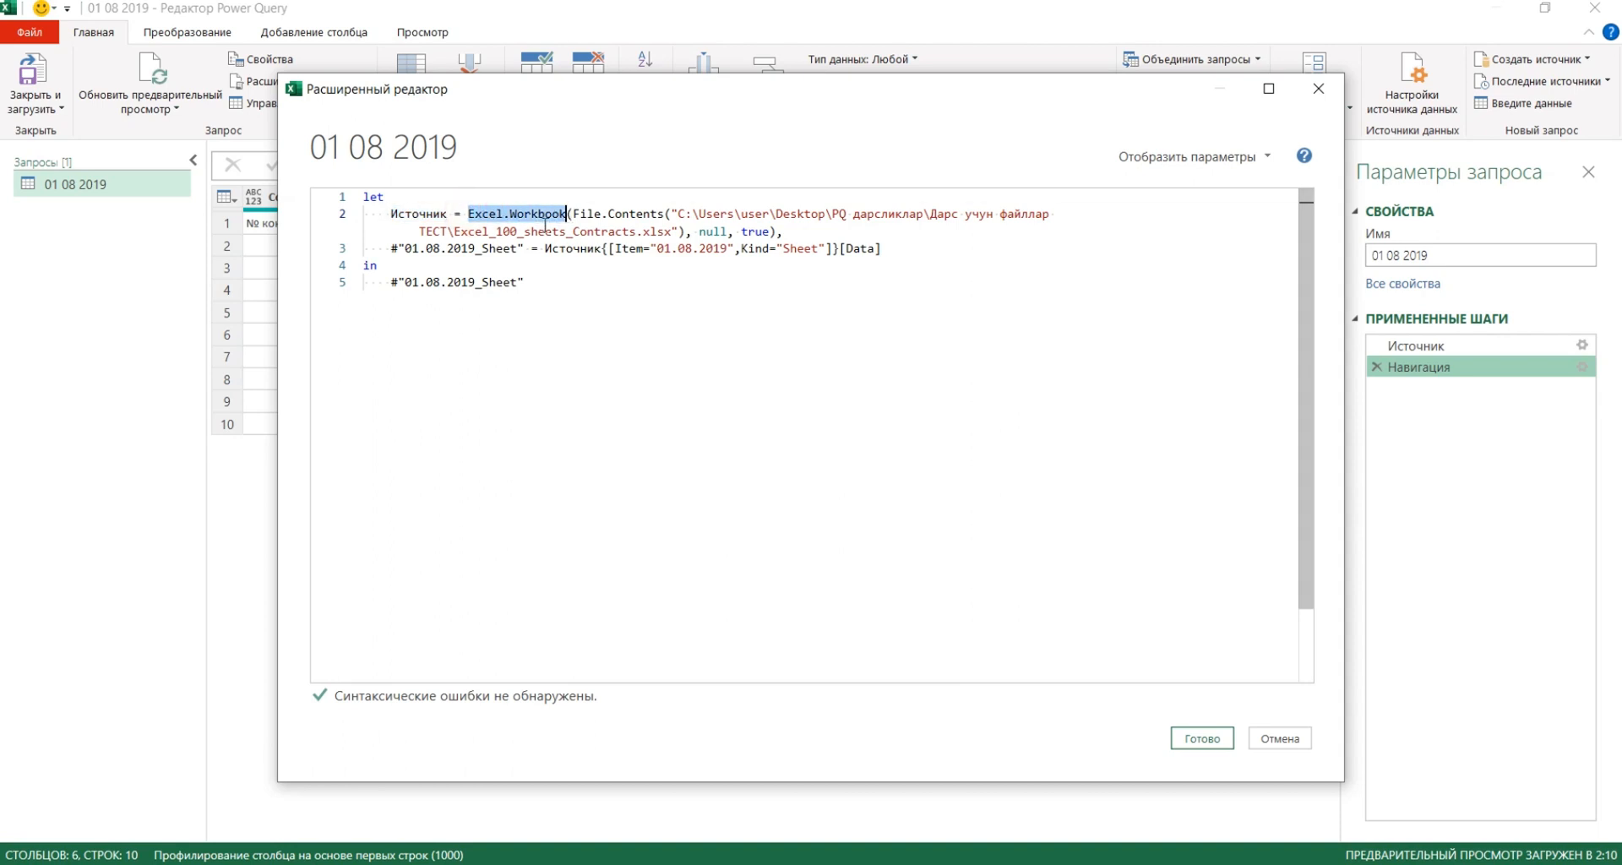
{"action": "mouse_move", "coordinate": [657, 215]}
{"action": "mouse_move", "coordinate": [678, 214]}
{"action": "left_mouse_down"}
{"action": "mouse_move", "coordinate": [1051, 214]}
{"action": "mouse_move", "coordinate": [446, 231]}
{"action": "mouse_move", "coordinate": [679, 239]}
{"action": "left_mouse_up"}
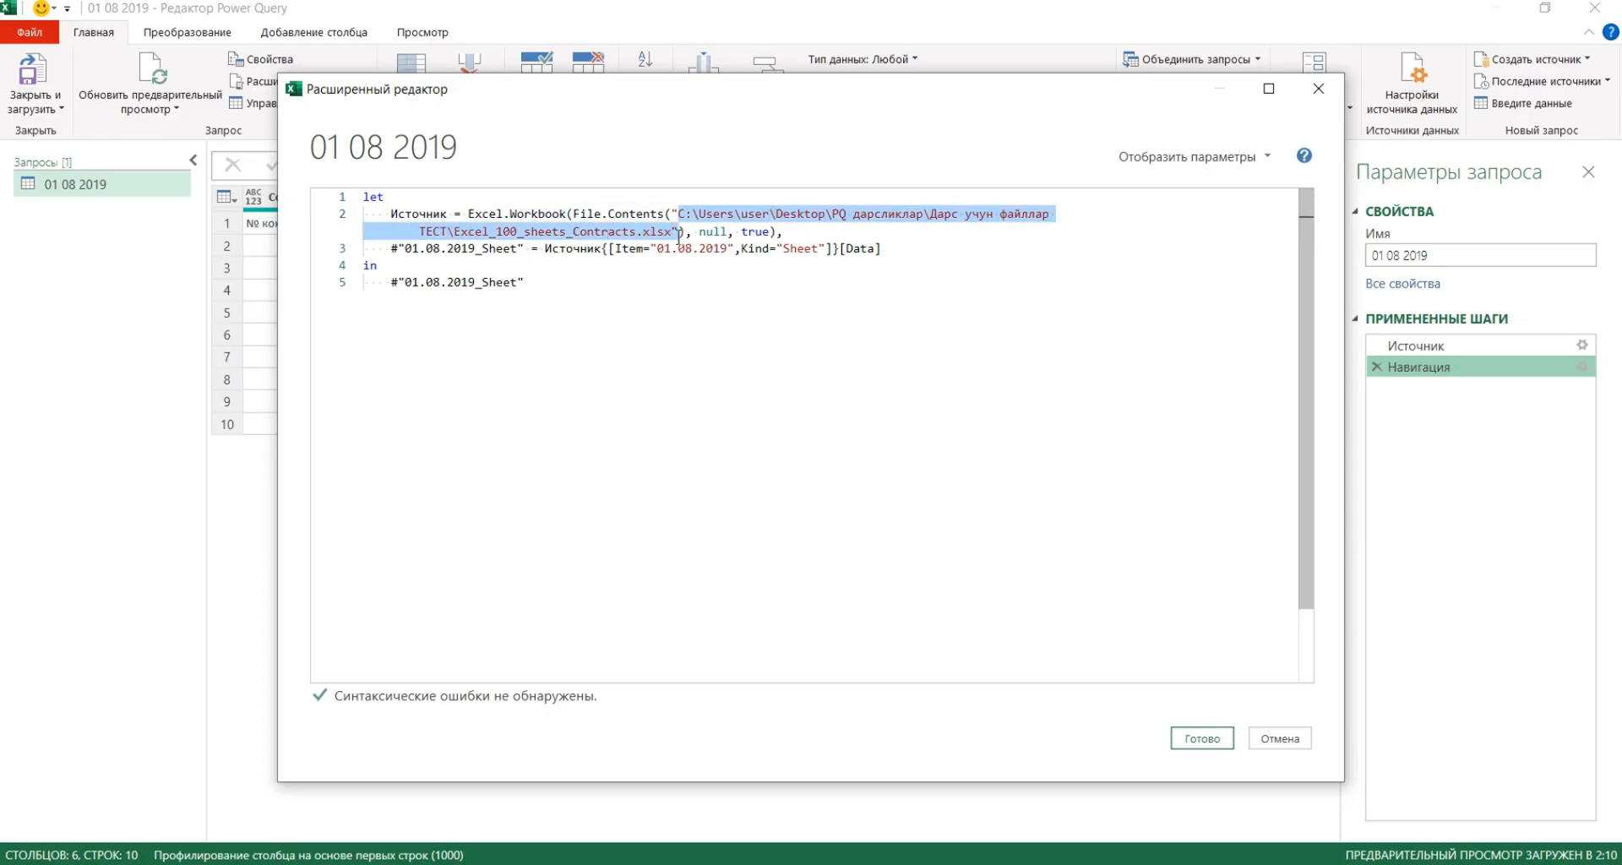
{"action": "left_click", "coordinate": [758, 326]}
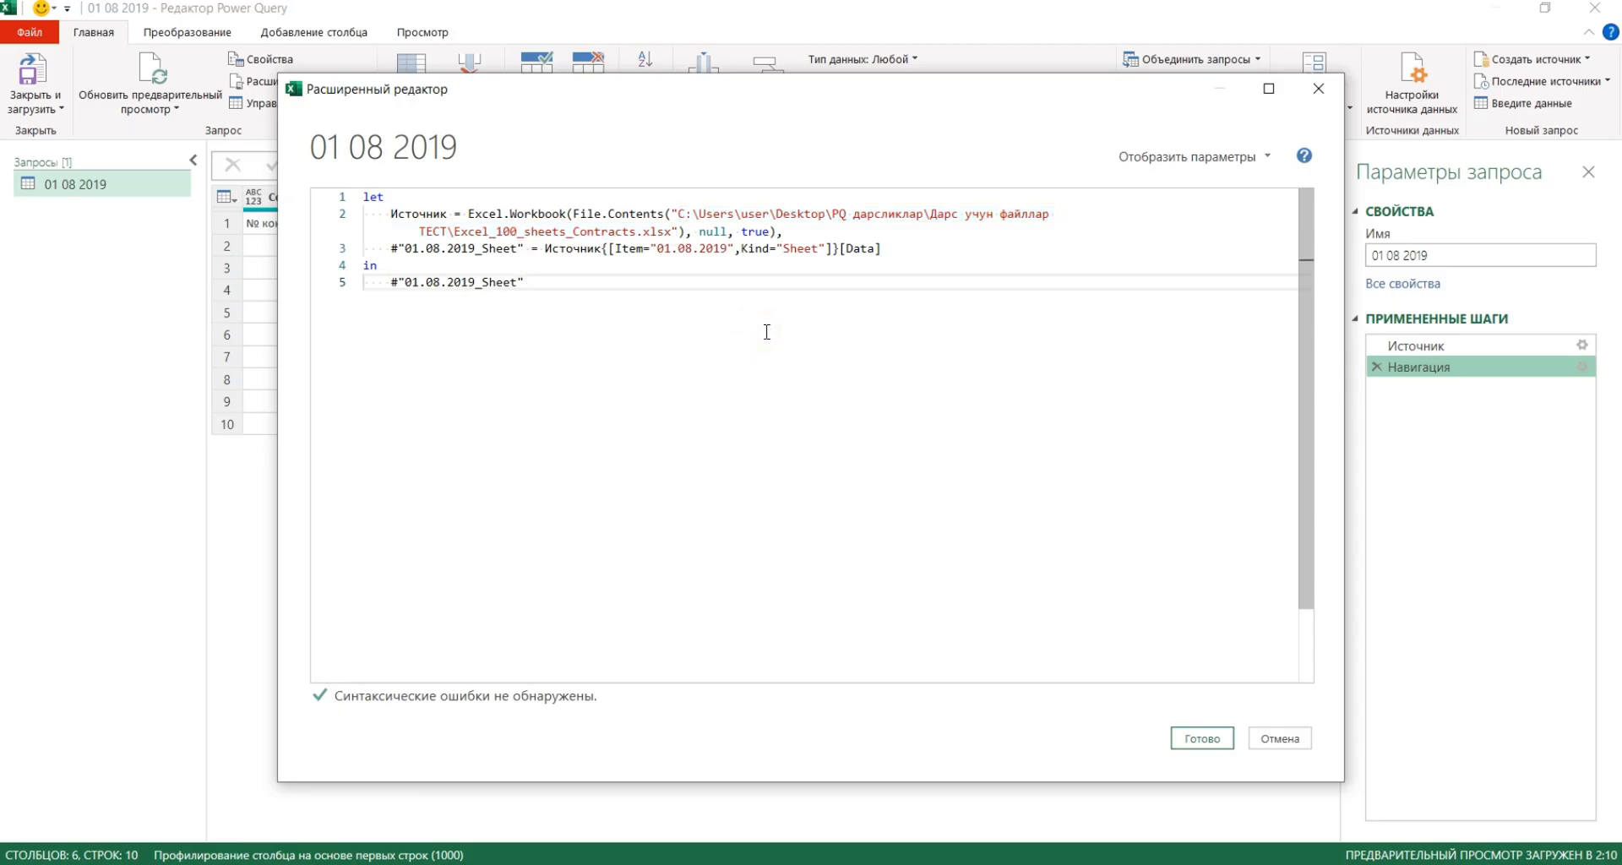
{"action": "left_click_drag", "start_coordinate": [428, 247], "coordinate": [518, 248]}
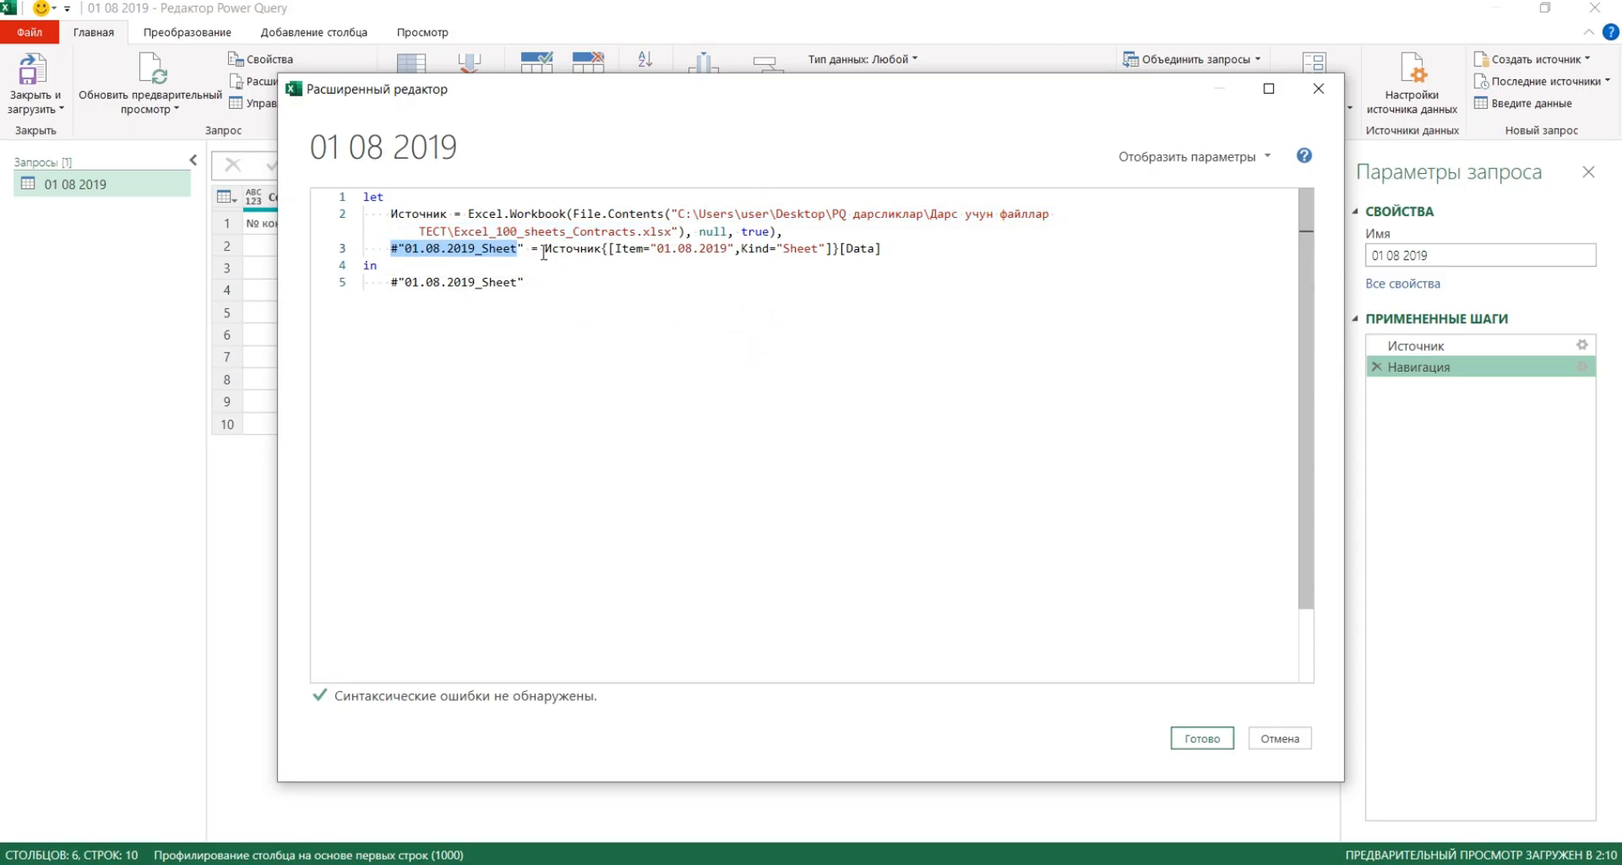
{"action": "left_click_drag", "start_coordinate": [608, 249], "coordinate": [819, 253]}
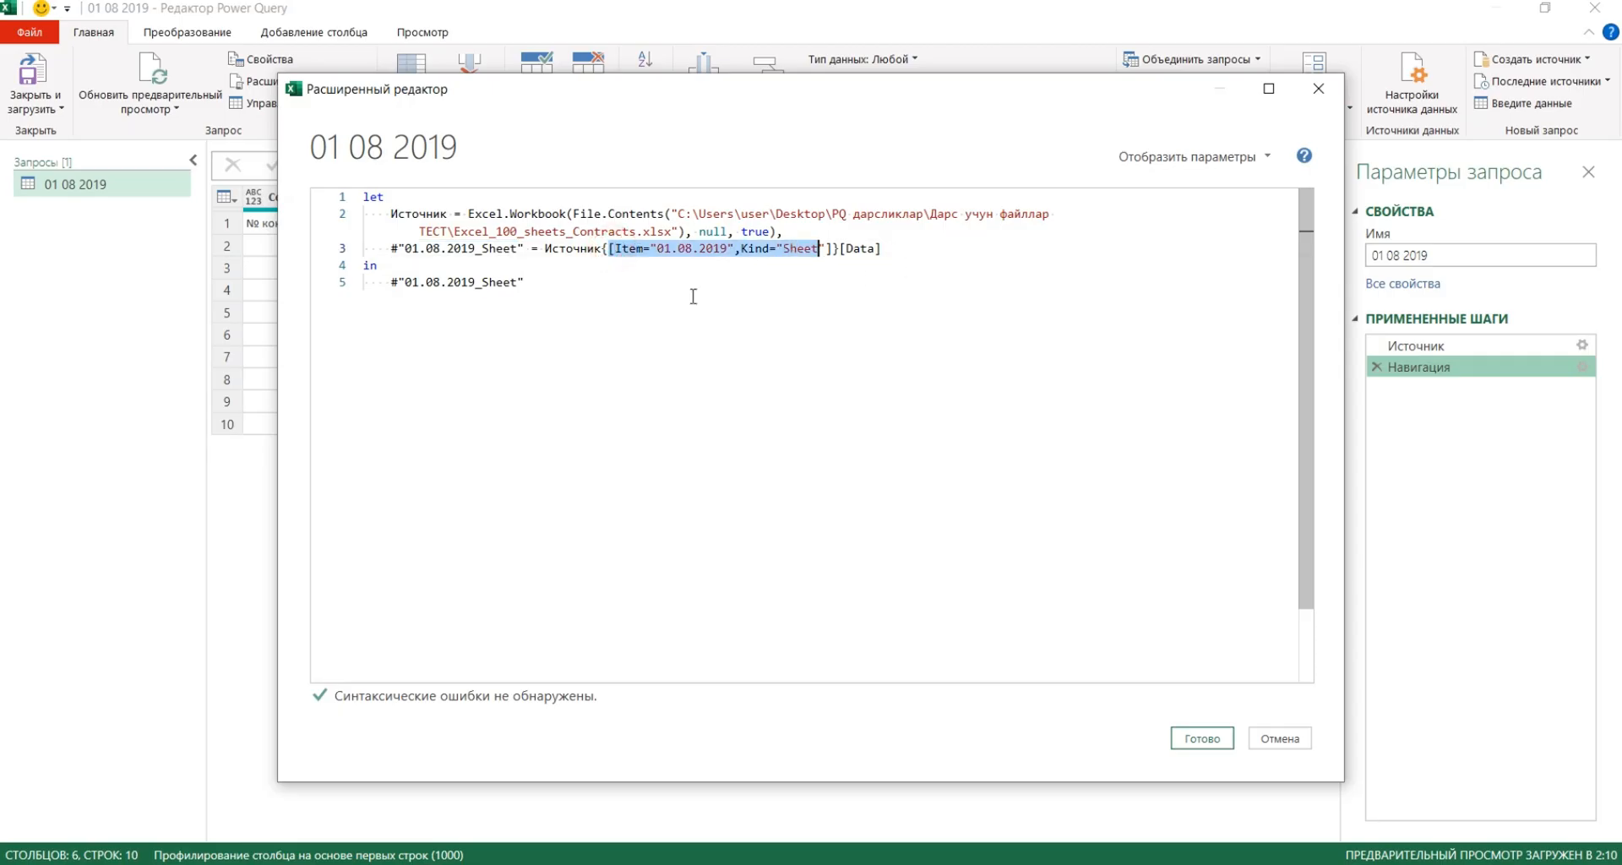
{"action": "left_click_drag", "start_coordinate": [530, 288], "coordinate": [284, 248]}
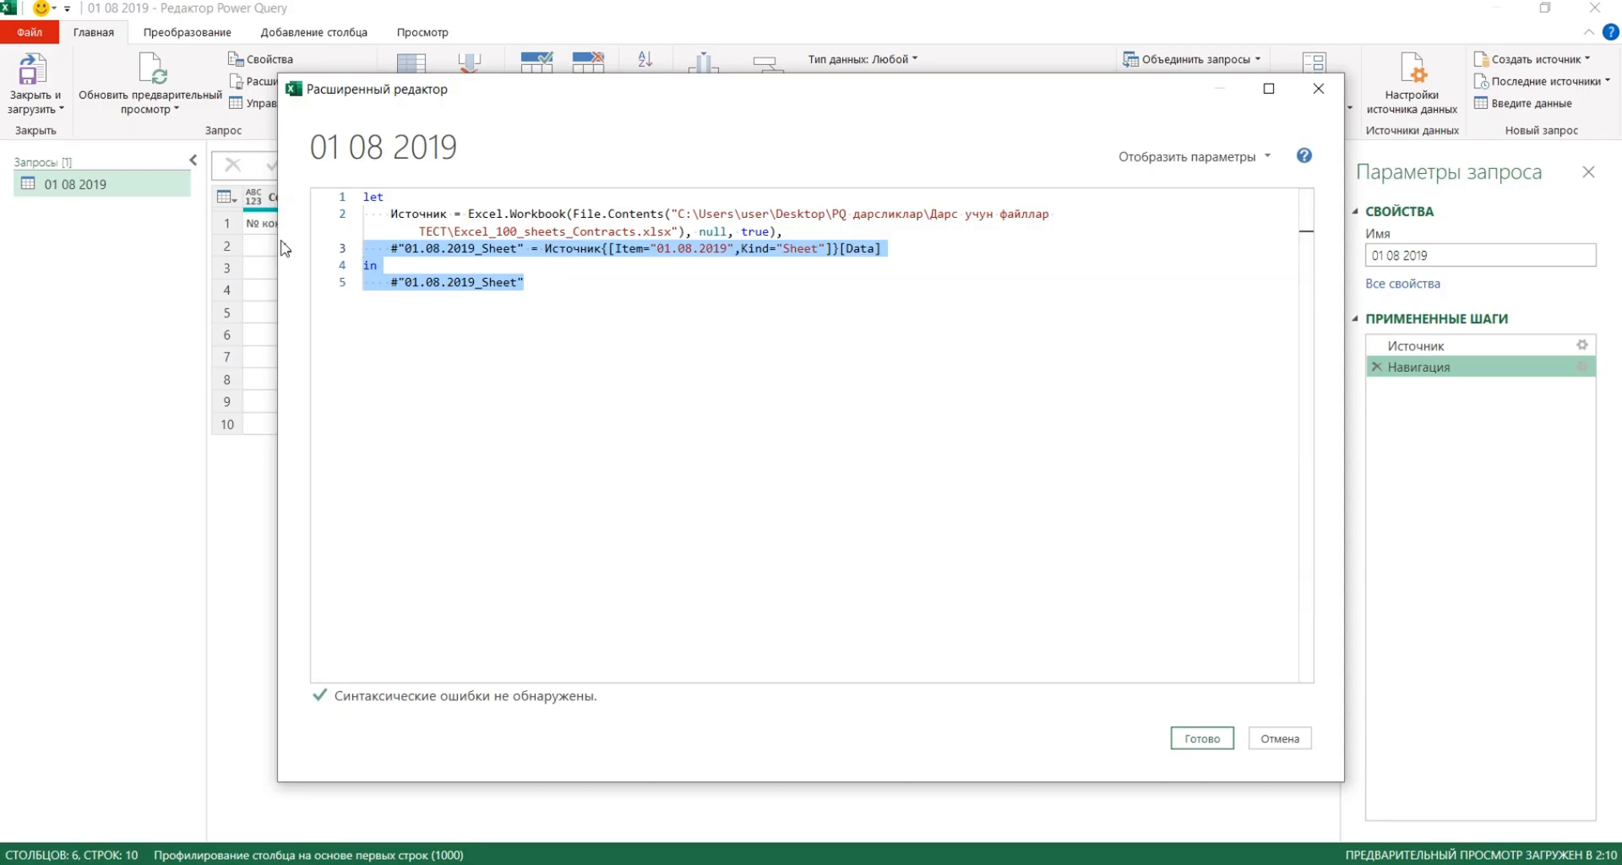
{"action": "left_click", "coordinate": [545, 305]}
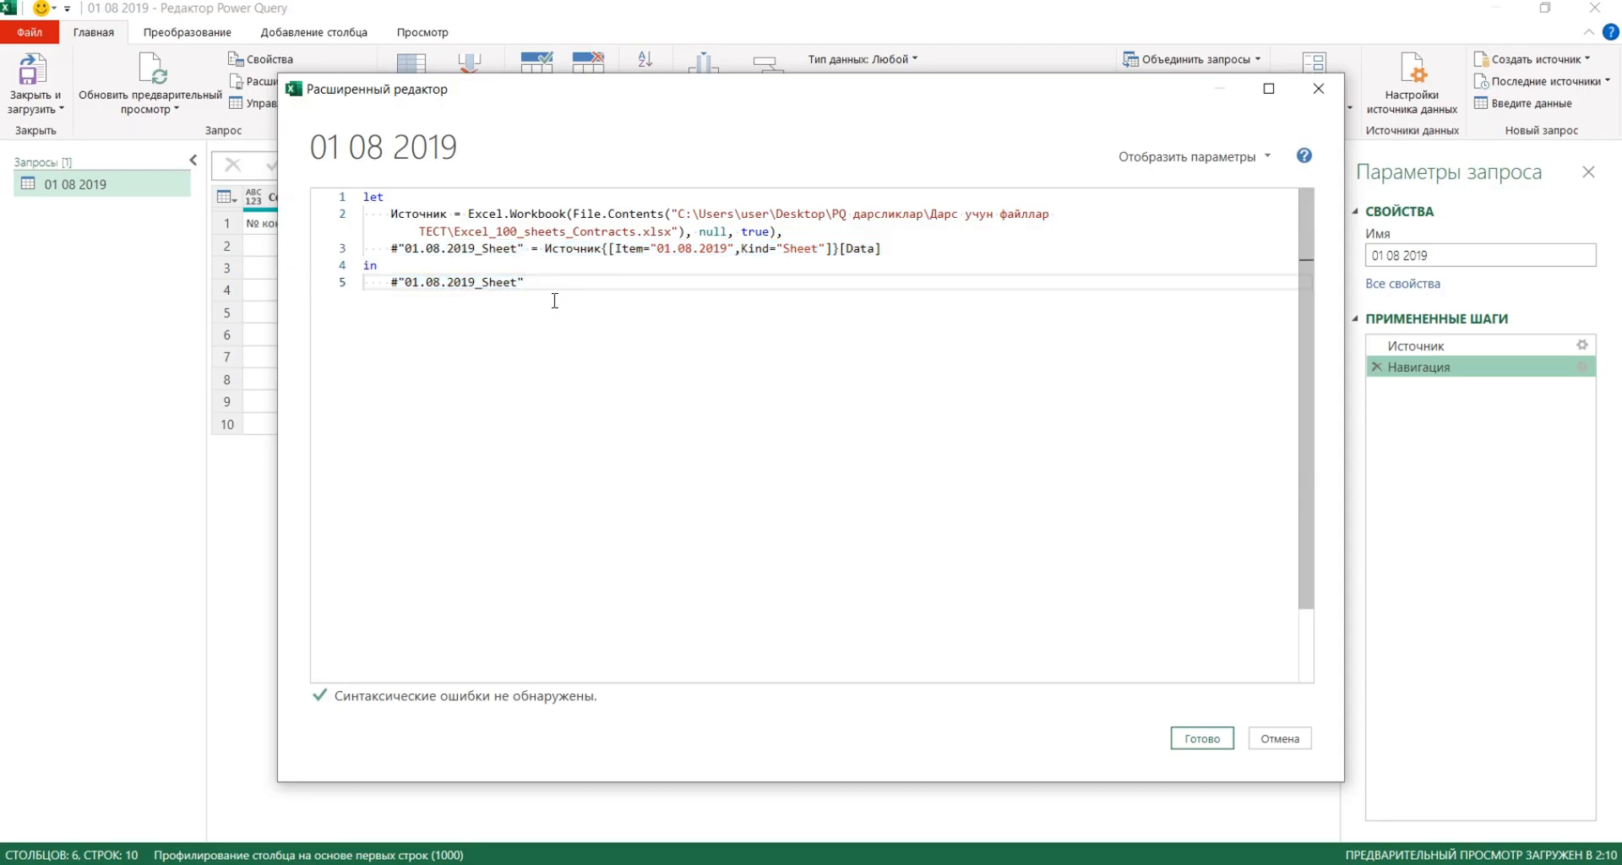
Delete the 01.08.2019_Sheet navigation line and the closing in section from the query code
{"action": "left_click_drag", "start_coordinate": [542, 292], "coordinate": [264, 235]}
{"action": "left_click", "coordinate": [662, 331]}
{"action": "left_click_drag", "start_coordinate": [591, 304], "coordinate": [329, 258]}
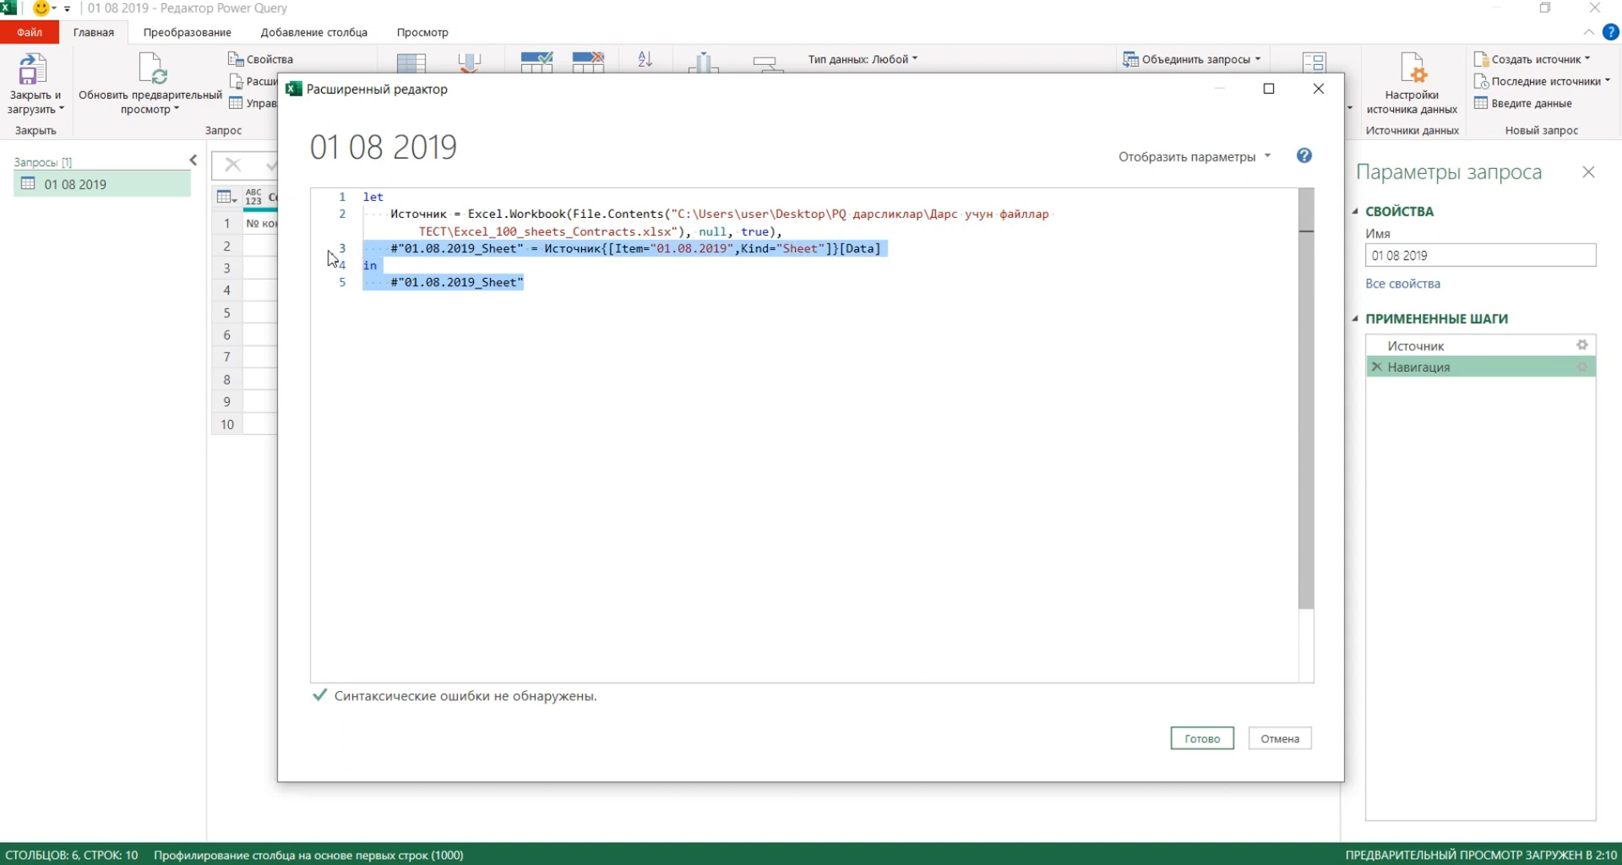
{"action": "key", "text": "Delete"}
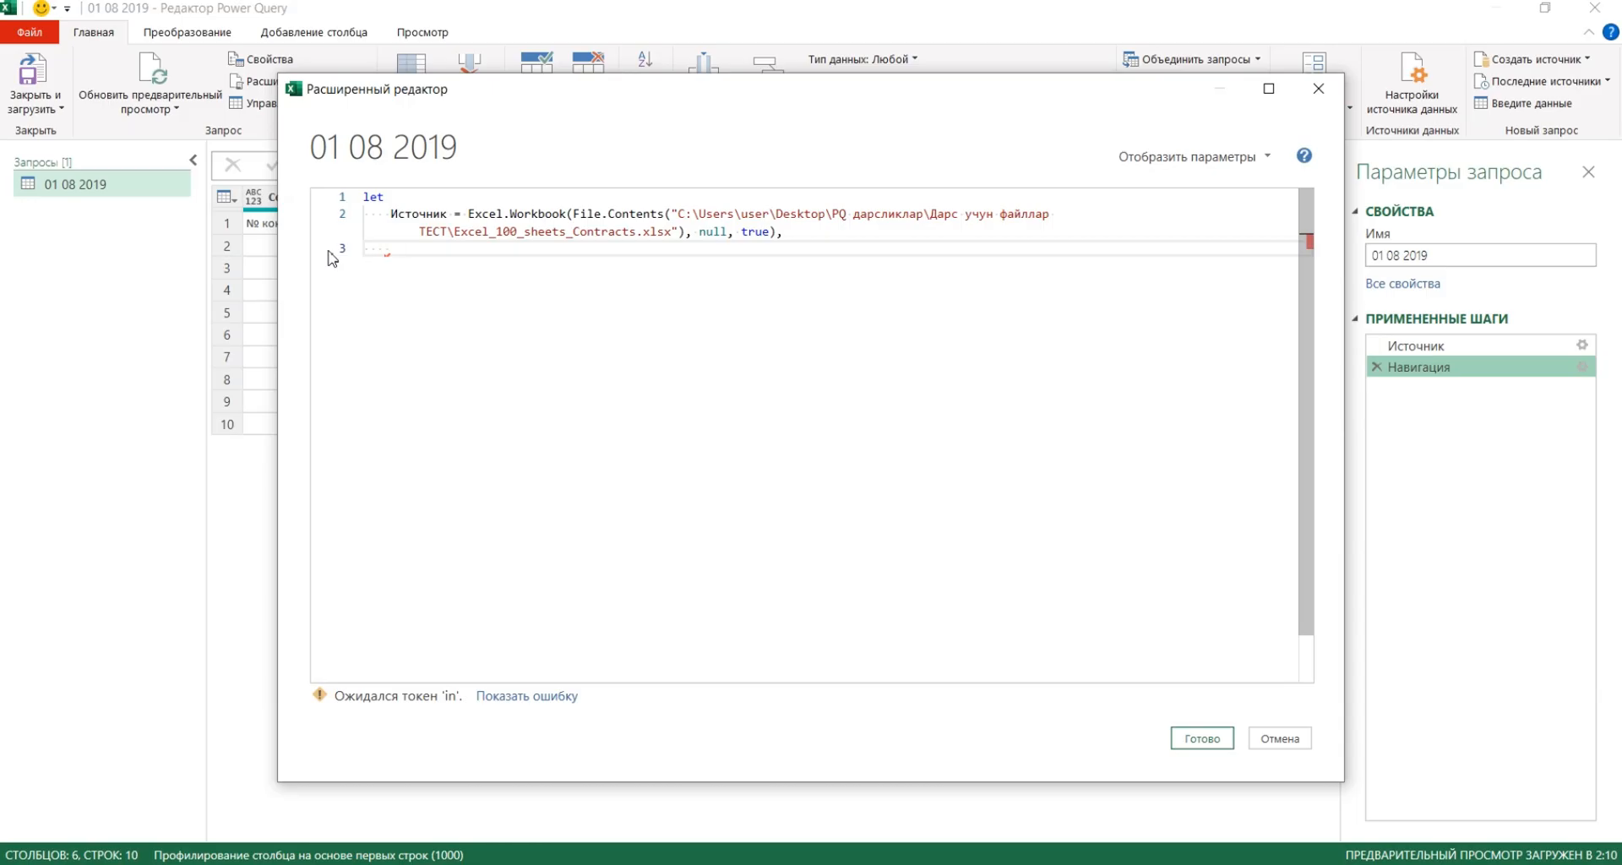
Start a new query step on line 3 named ВарокларниЖамиси that calls the Table.SelectRows function
{"action": "type", "text": "Варокларни"}
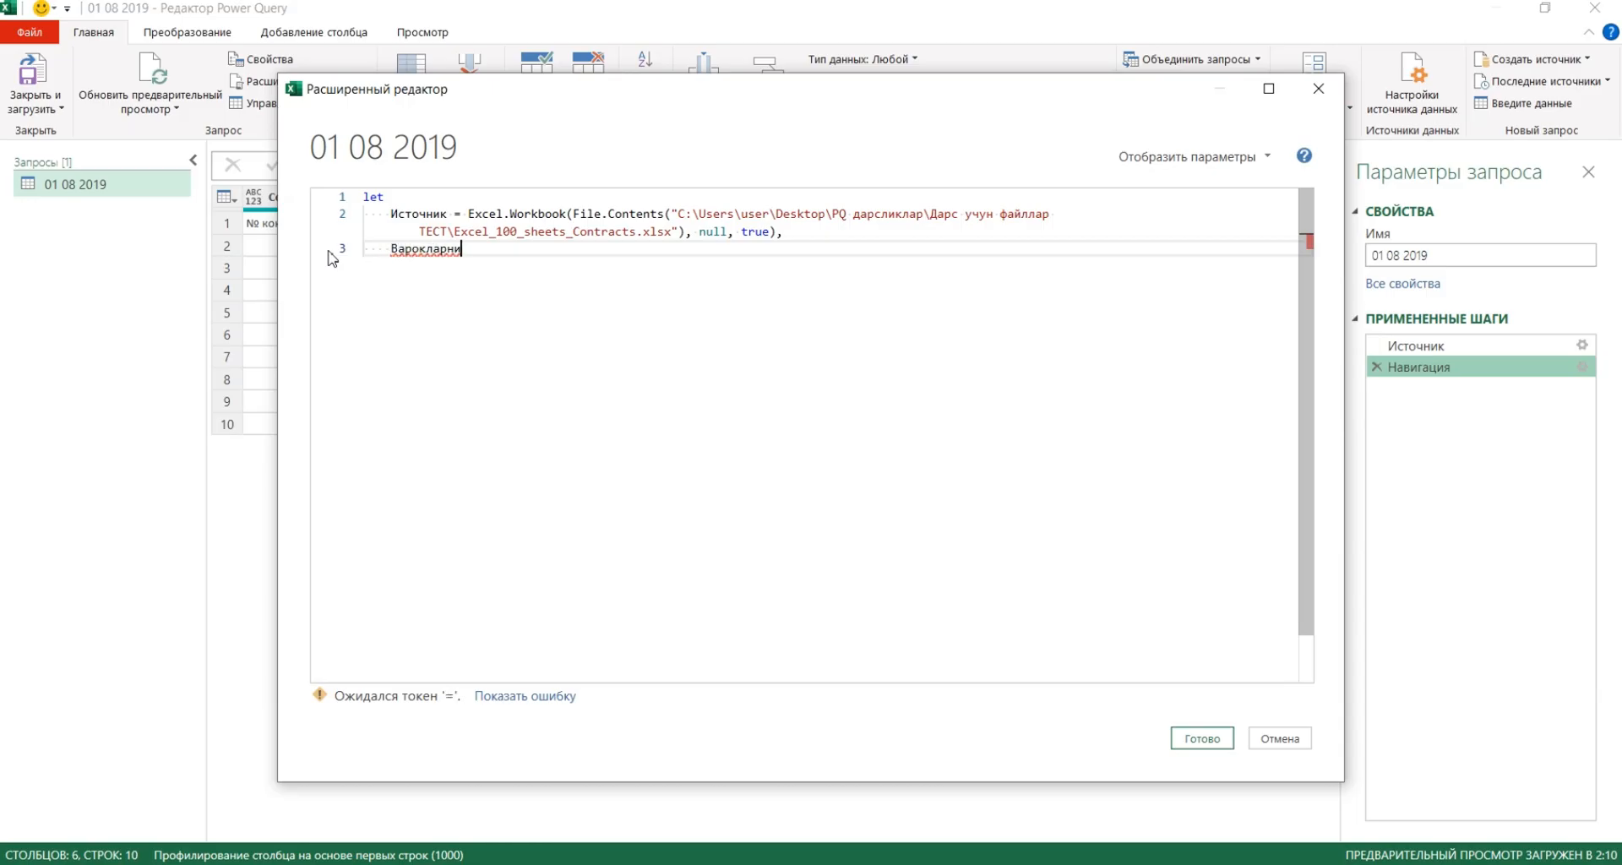
{"action": "type", "text": "Жамиси х="}
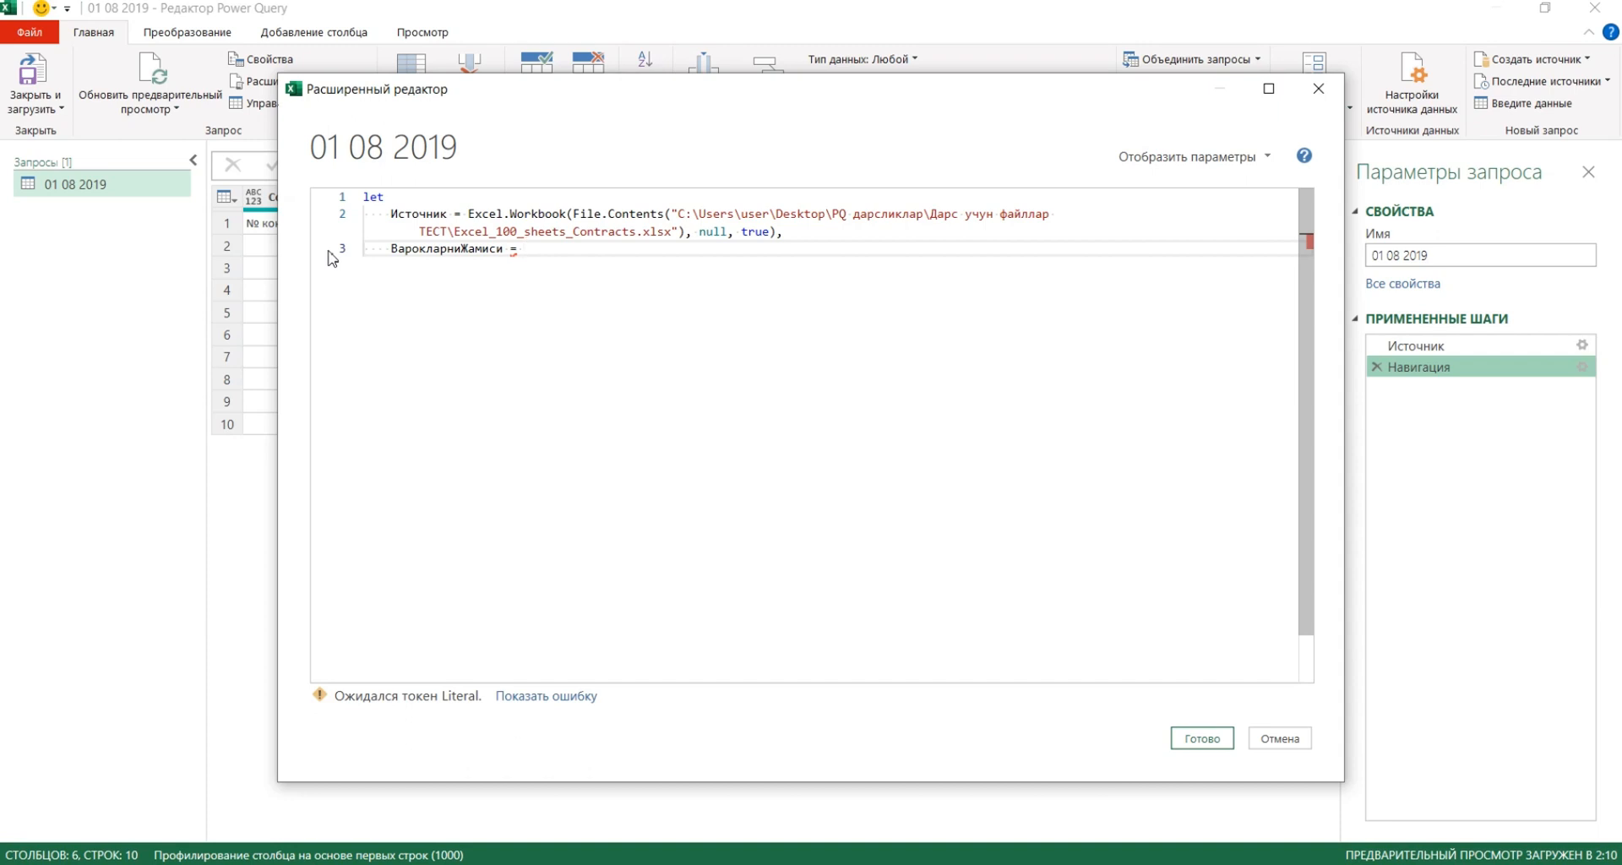
{"action": "type", "text": "Tab"}
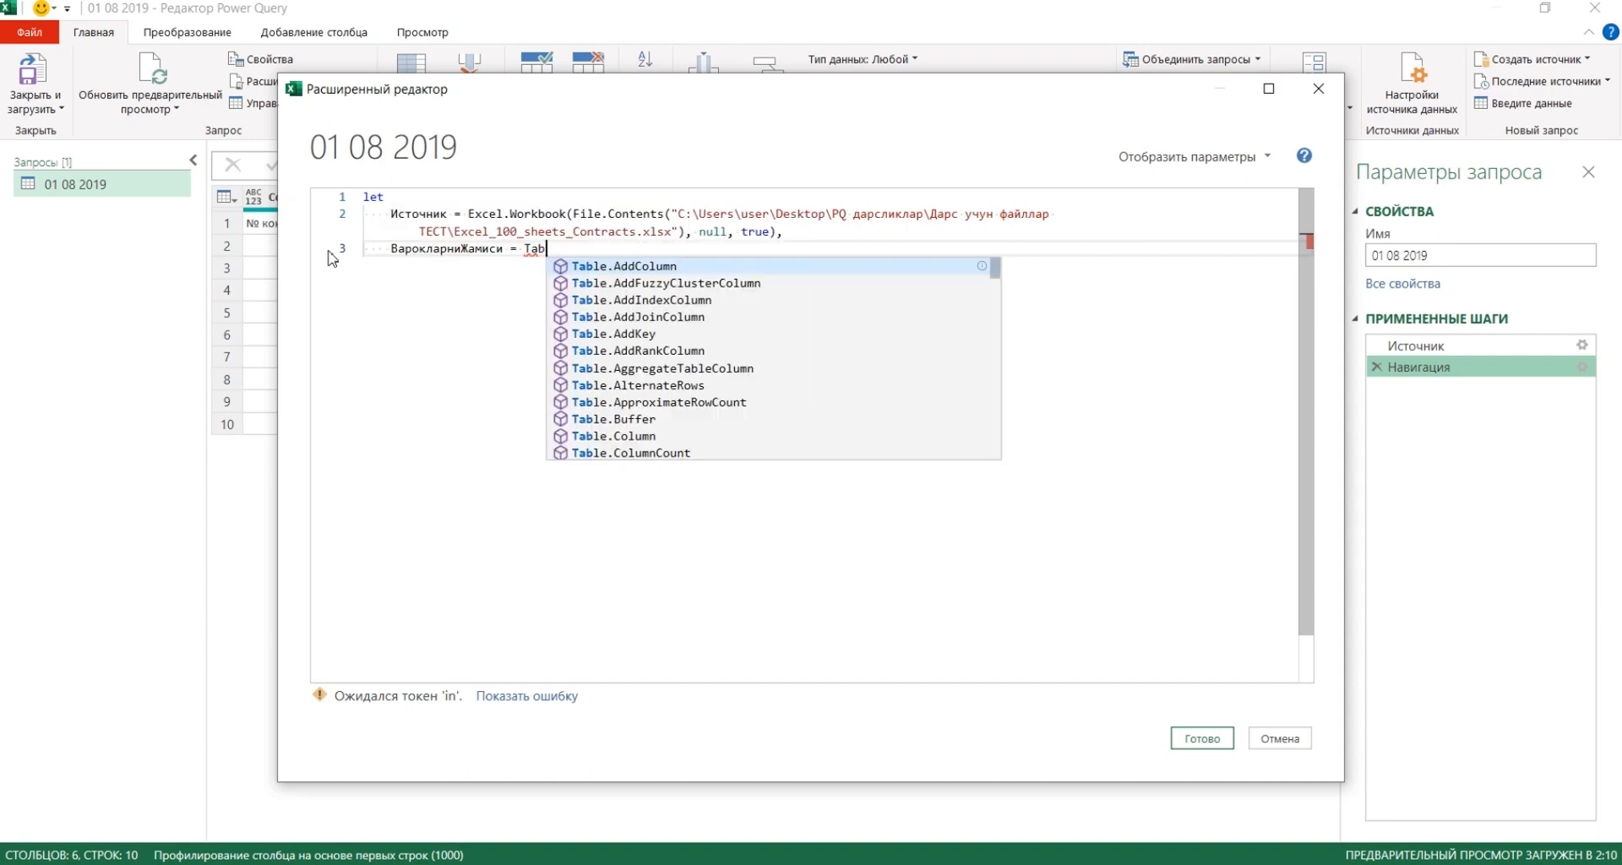
{"action": "type", "text": "le."}
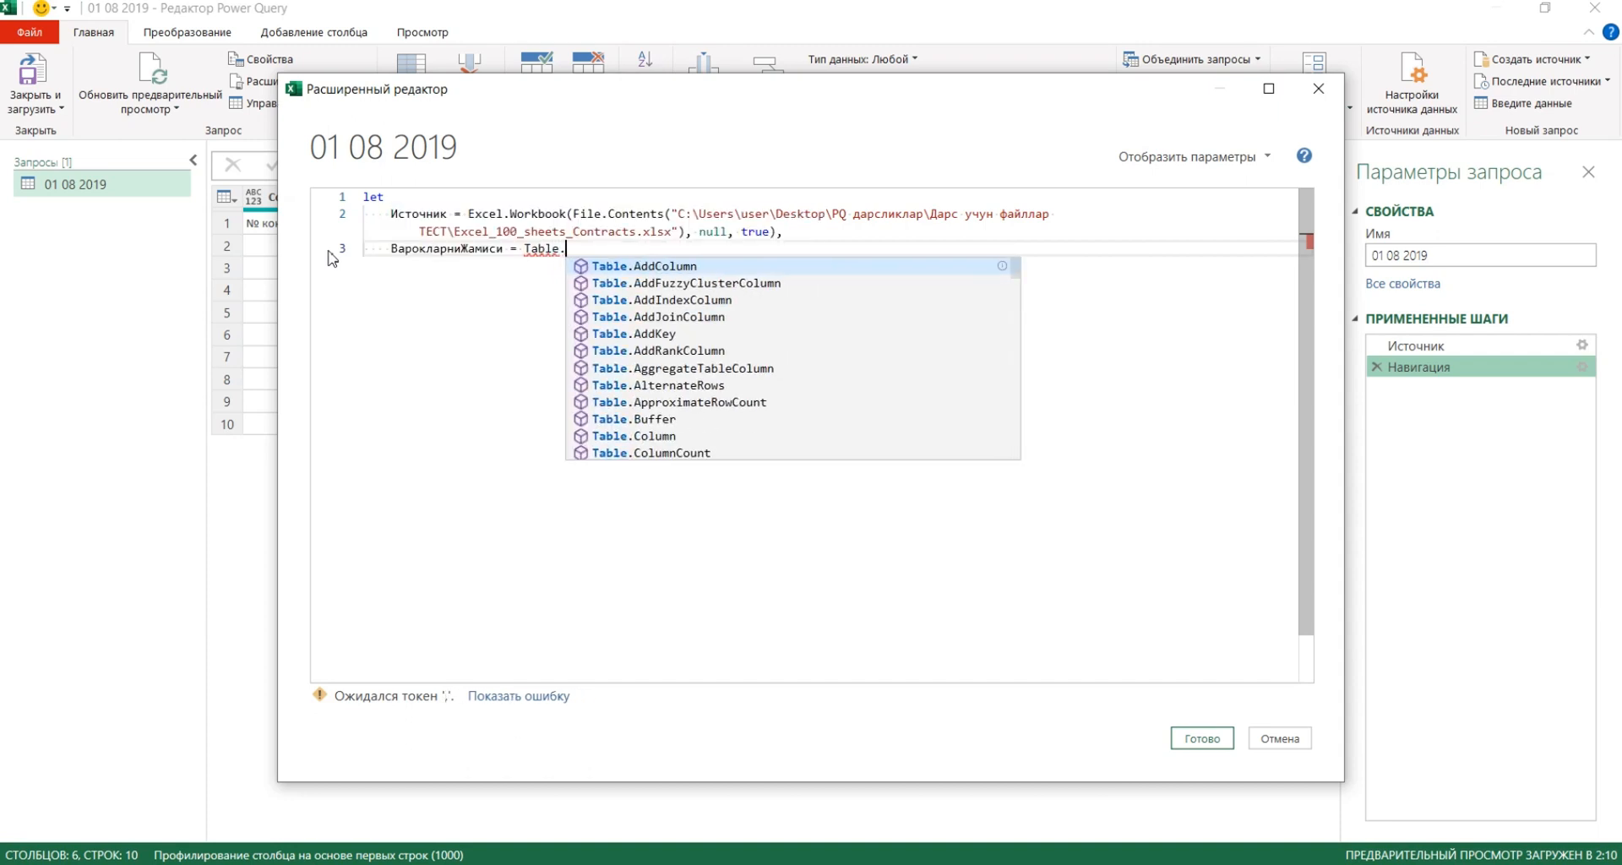
{"action": "type", "text": "sele"}
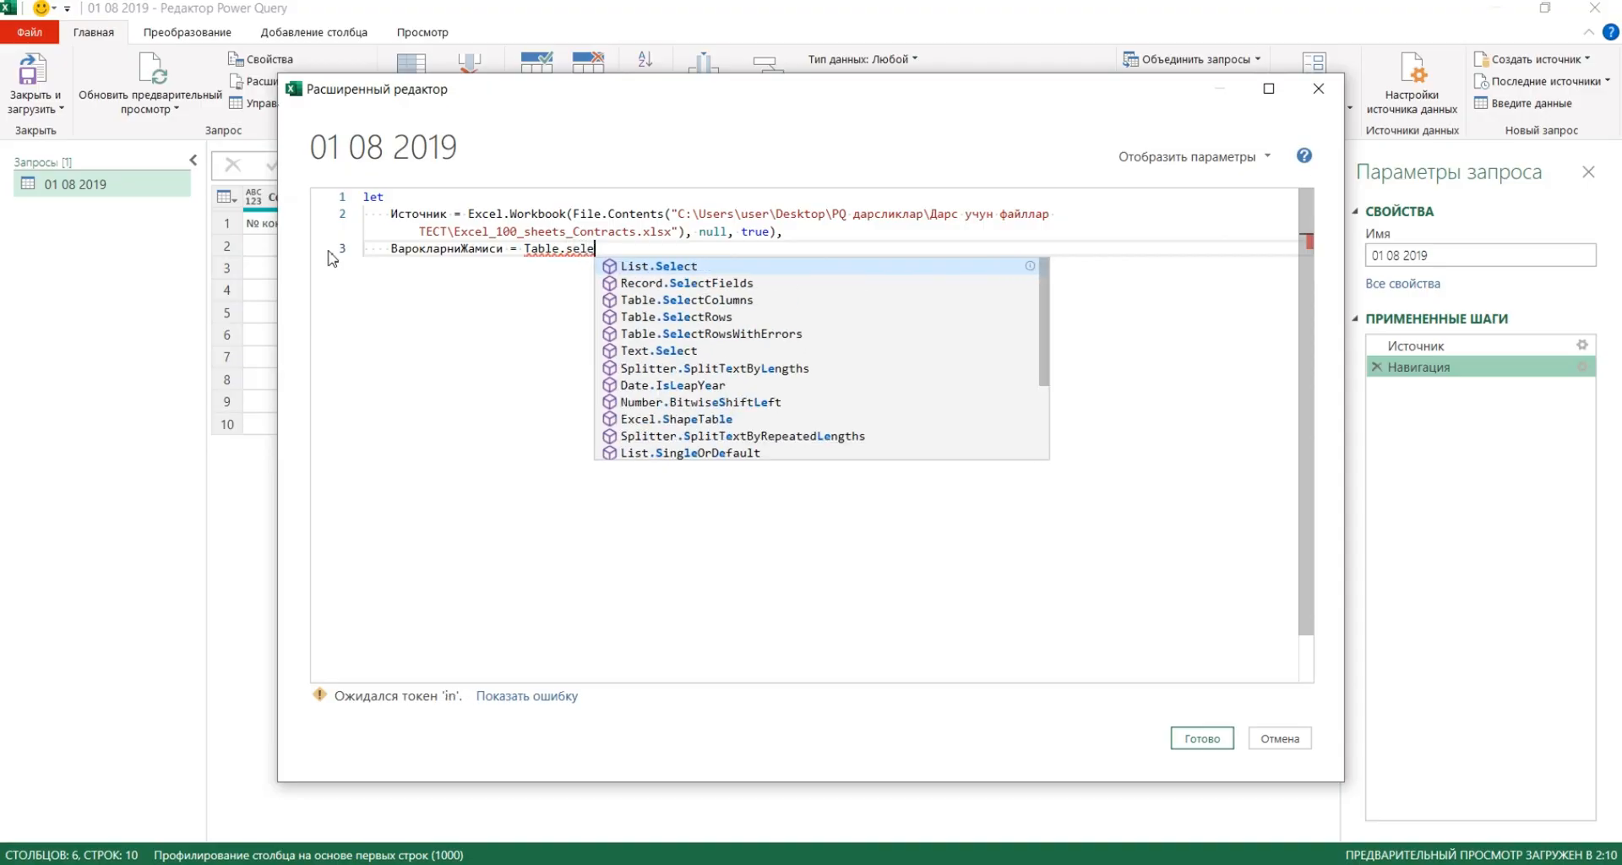
{"action": "key", "text": "Down"}
{"action": "key", "text": "Tab"}
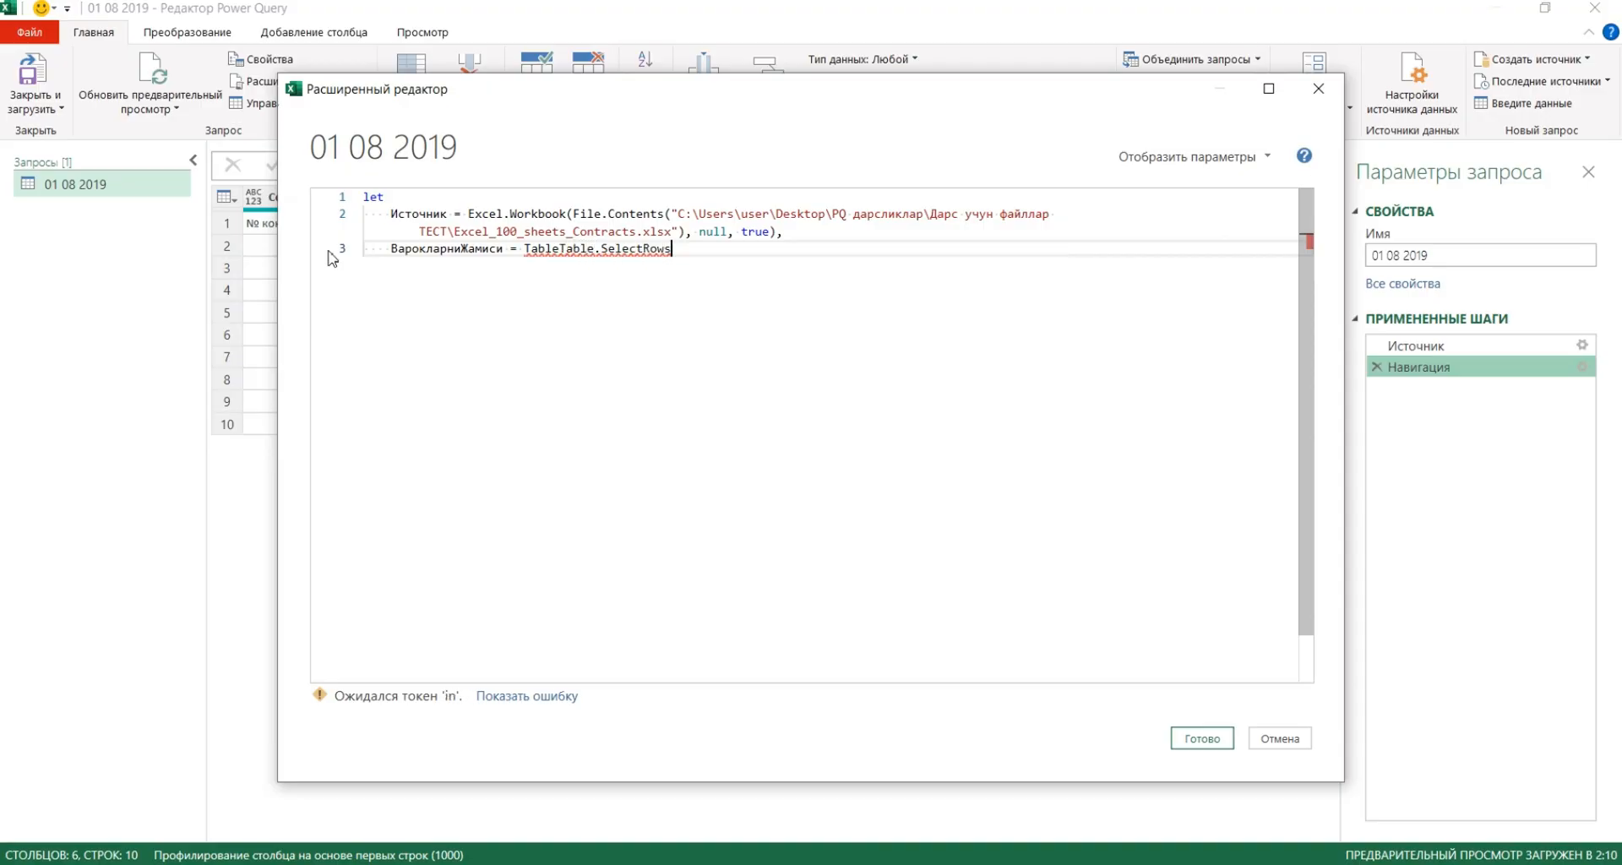
{"action": "type", "text": "("}
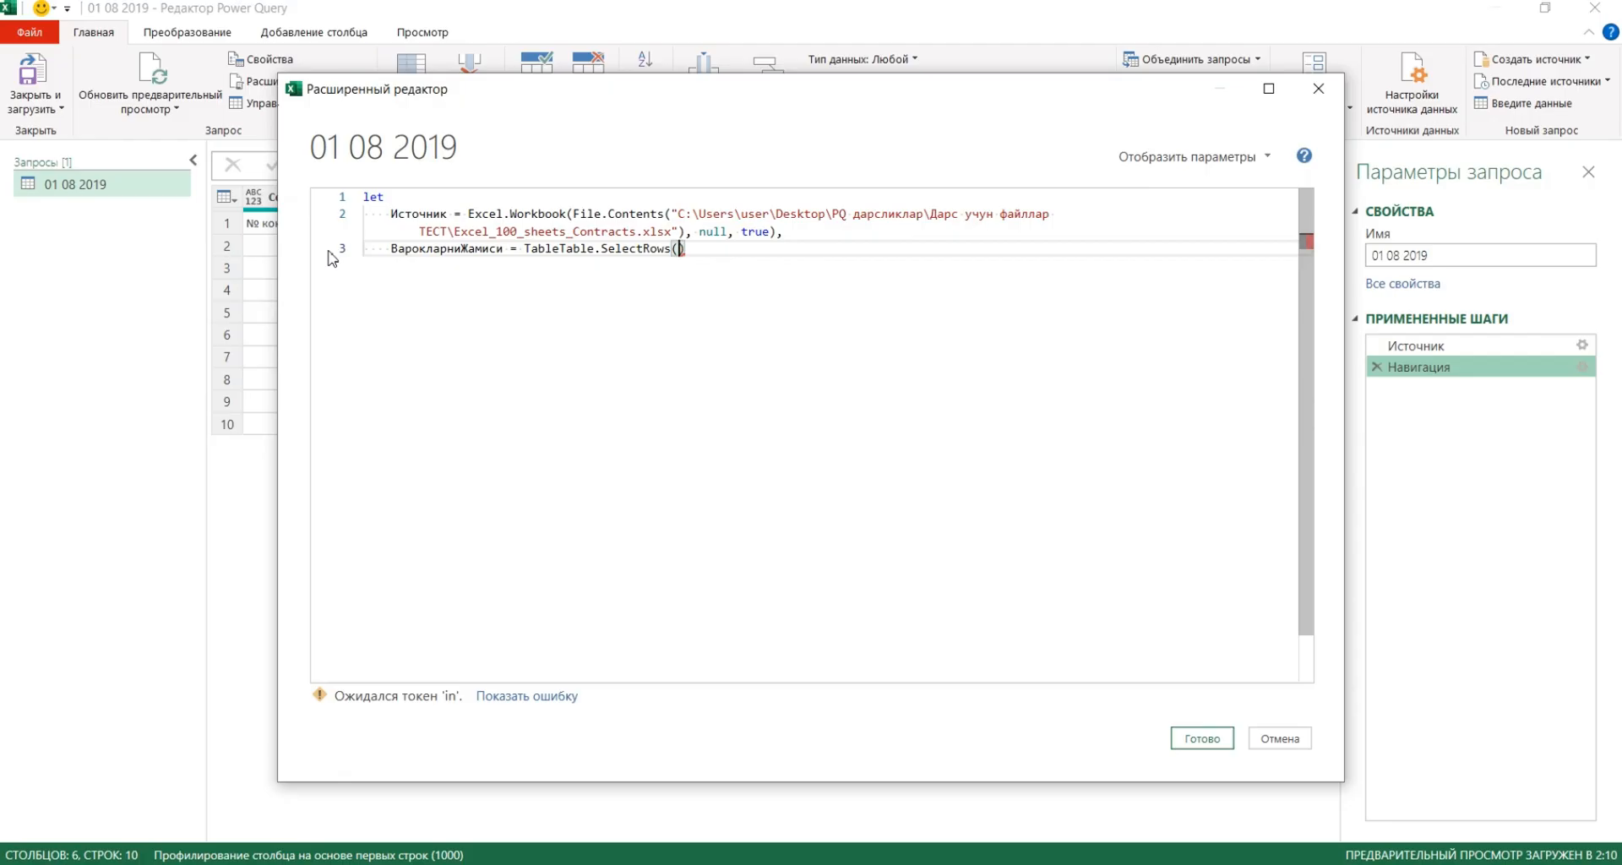
{"action": "type", "text": "Bcb"}
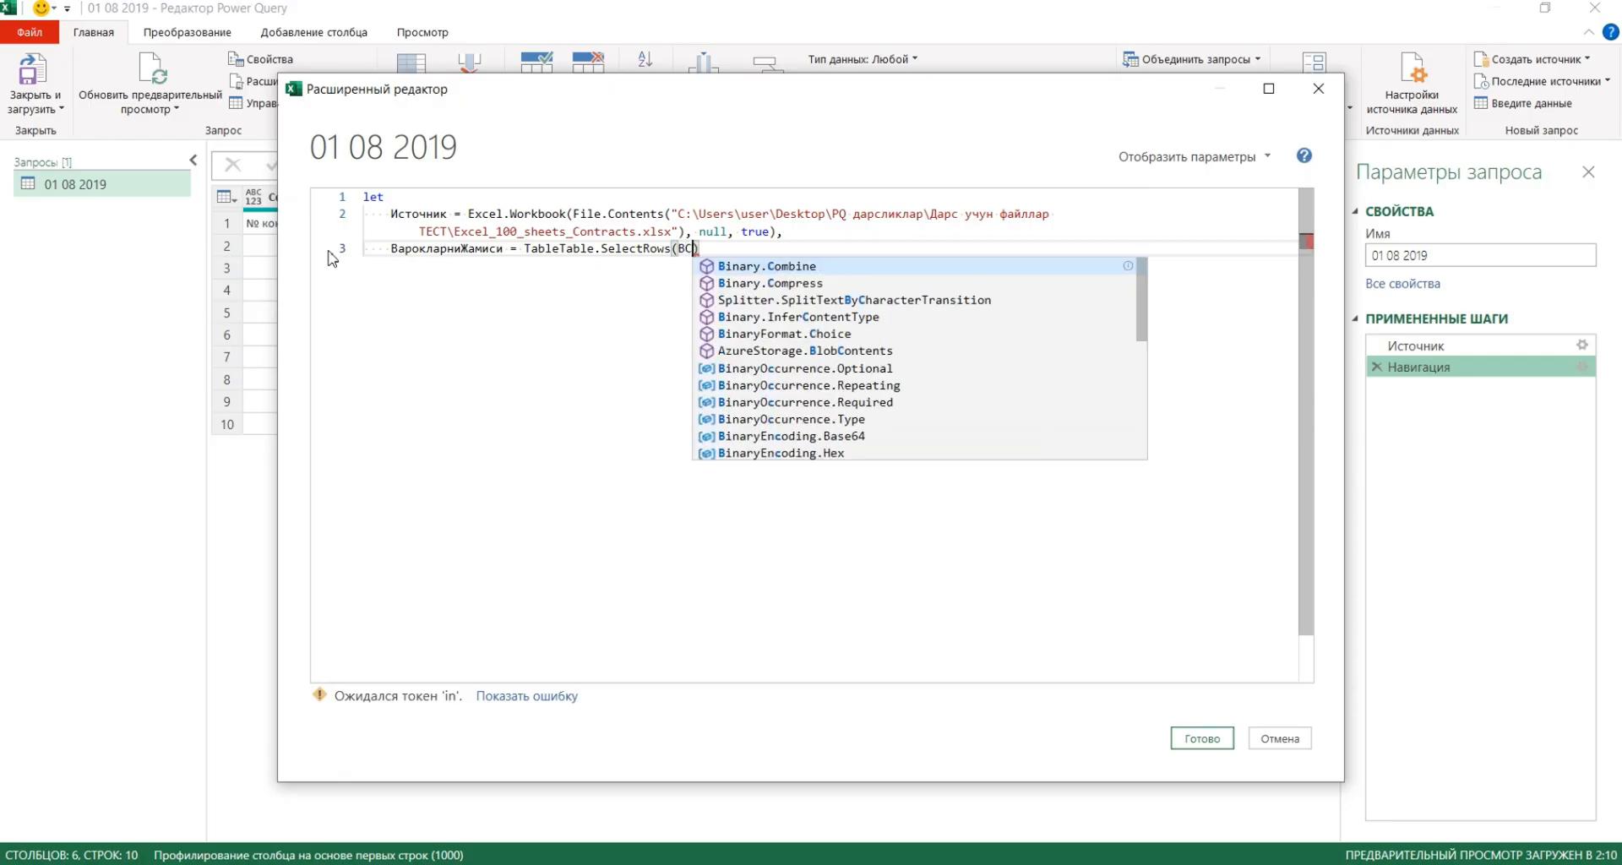
{"action": "key", "text": "BackSpace"}
{"action": "key", "text": "BackSpace"}
{"action": "key", "text": "BackSpace"}
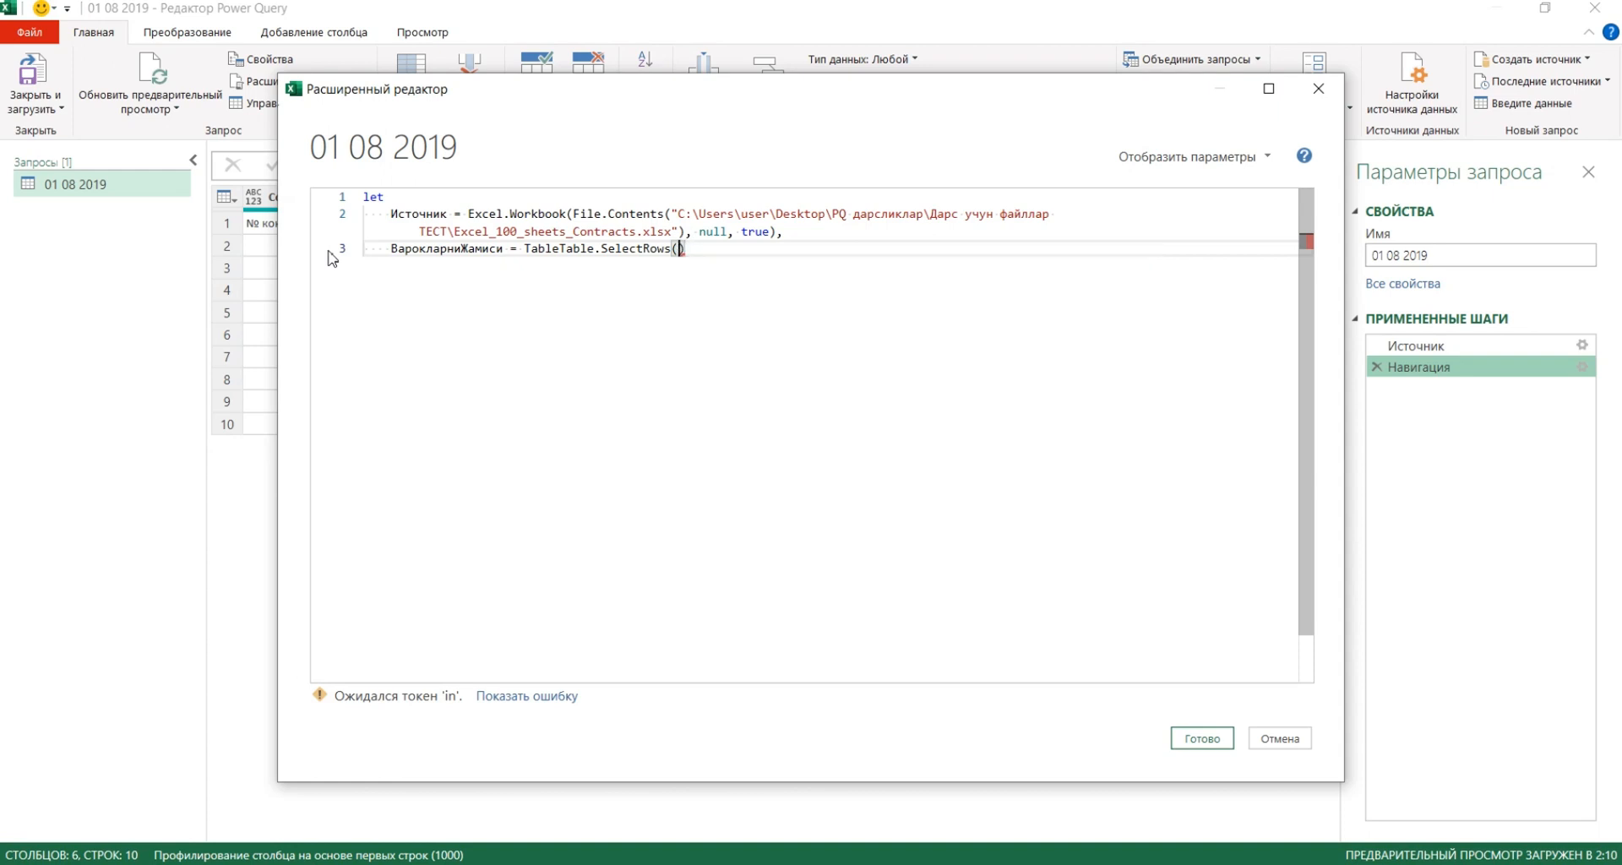
Enter Источник as the first argument of the row selection function, followed by a comma
{"action": "type", "text": "источник"}
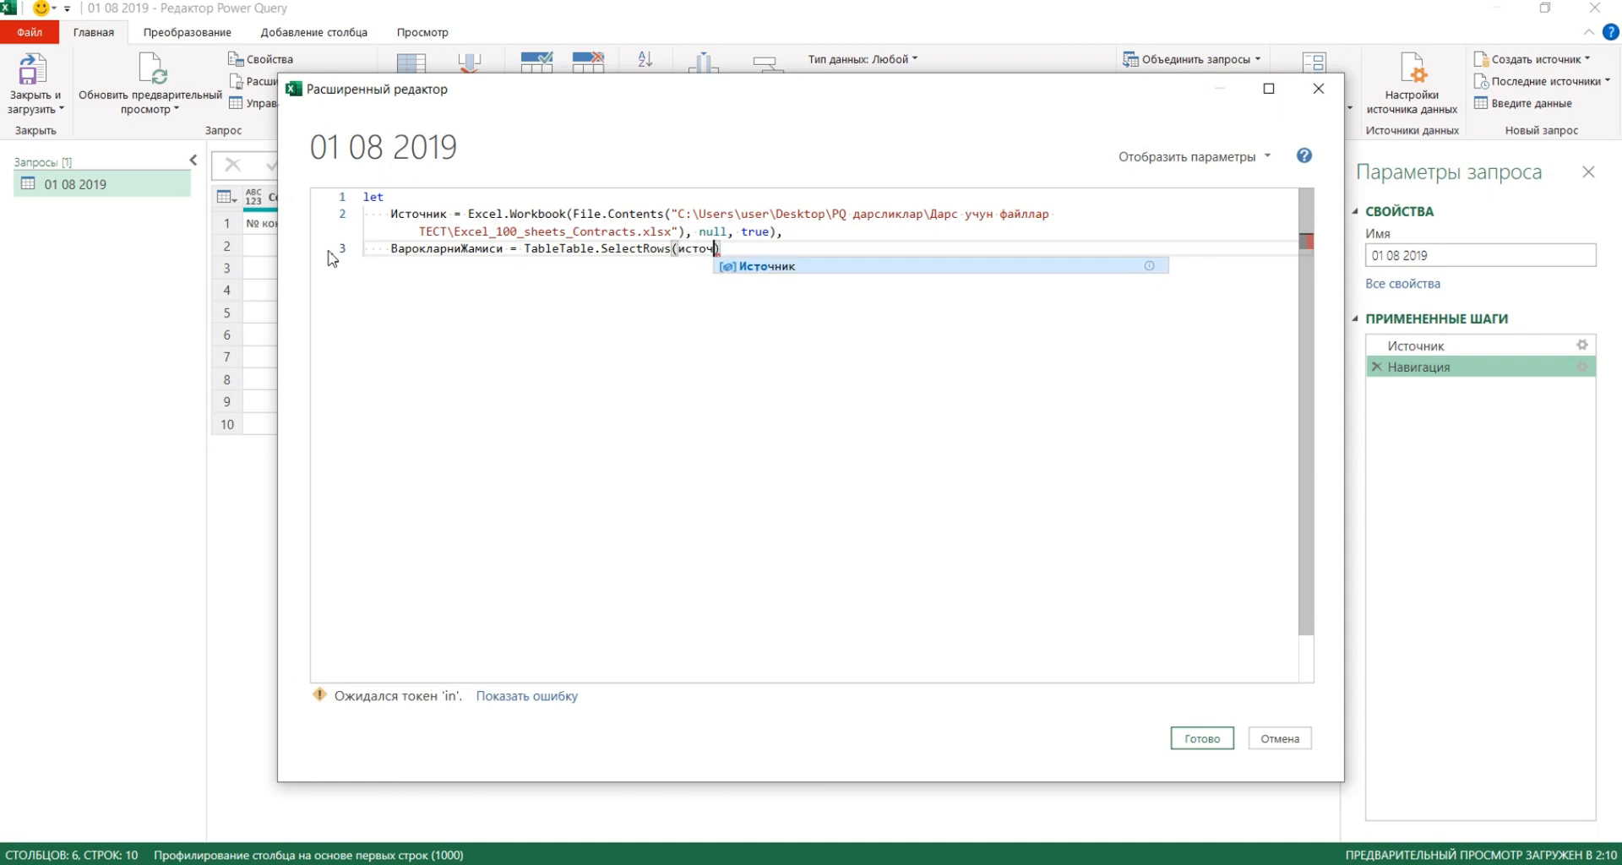
{"action": "key", "text": "Tab"}
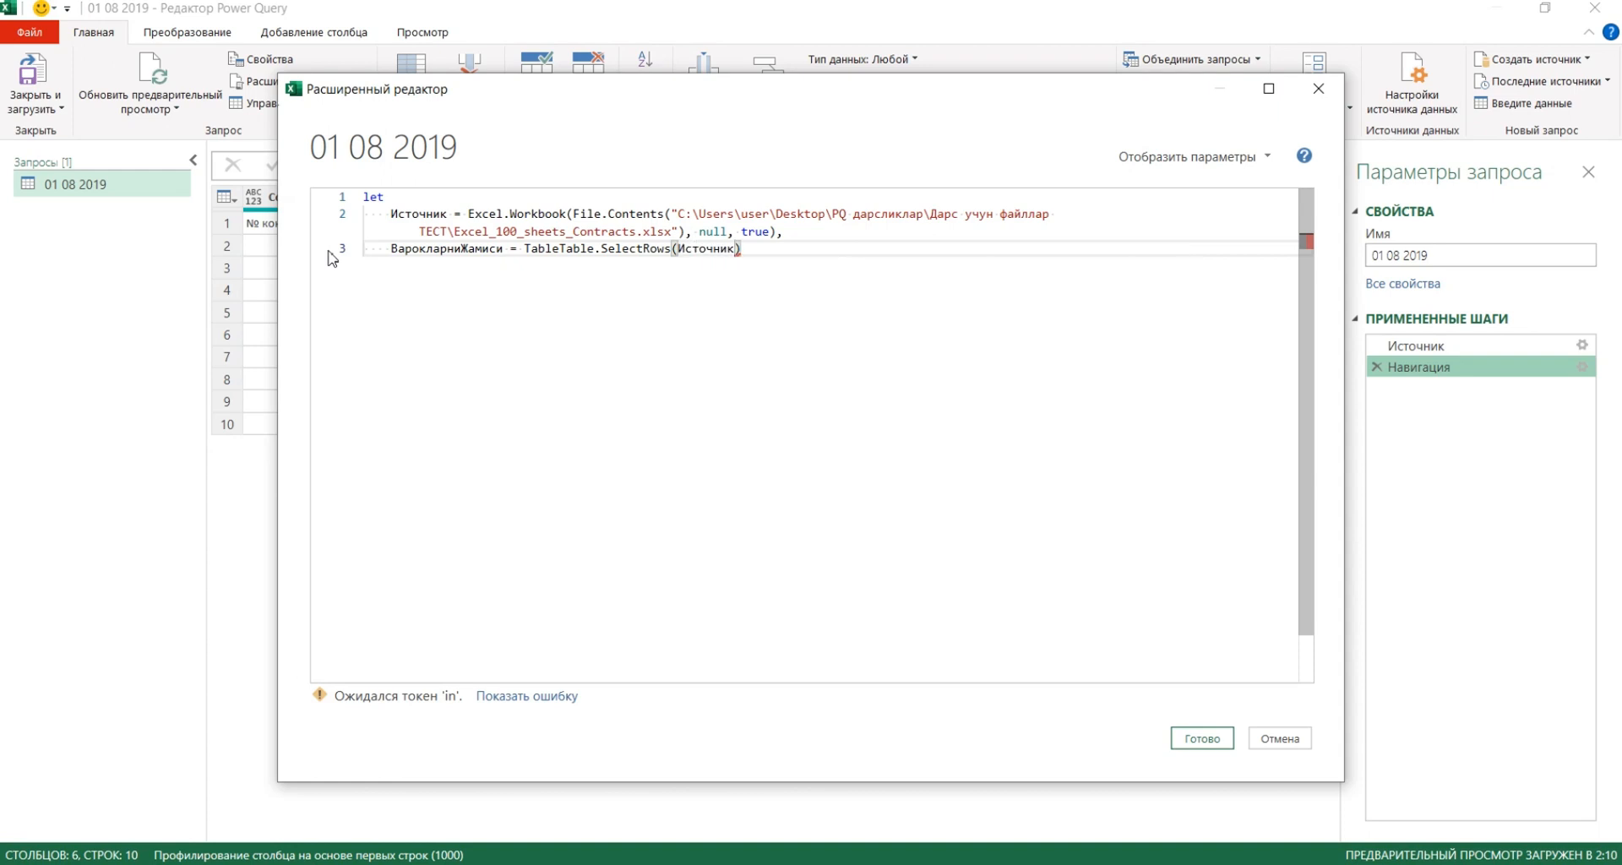
{"action": "type", "text": "б"}
{"action": "key", "text": "BackSpace"}
{"action": "type", "text": ","}
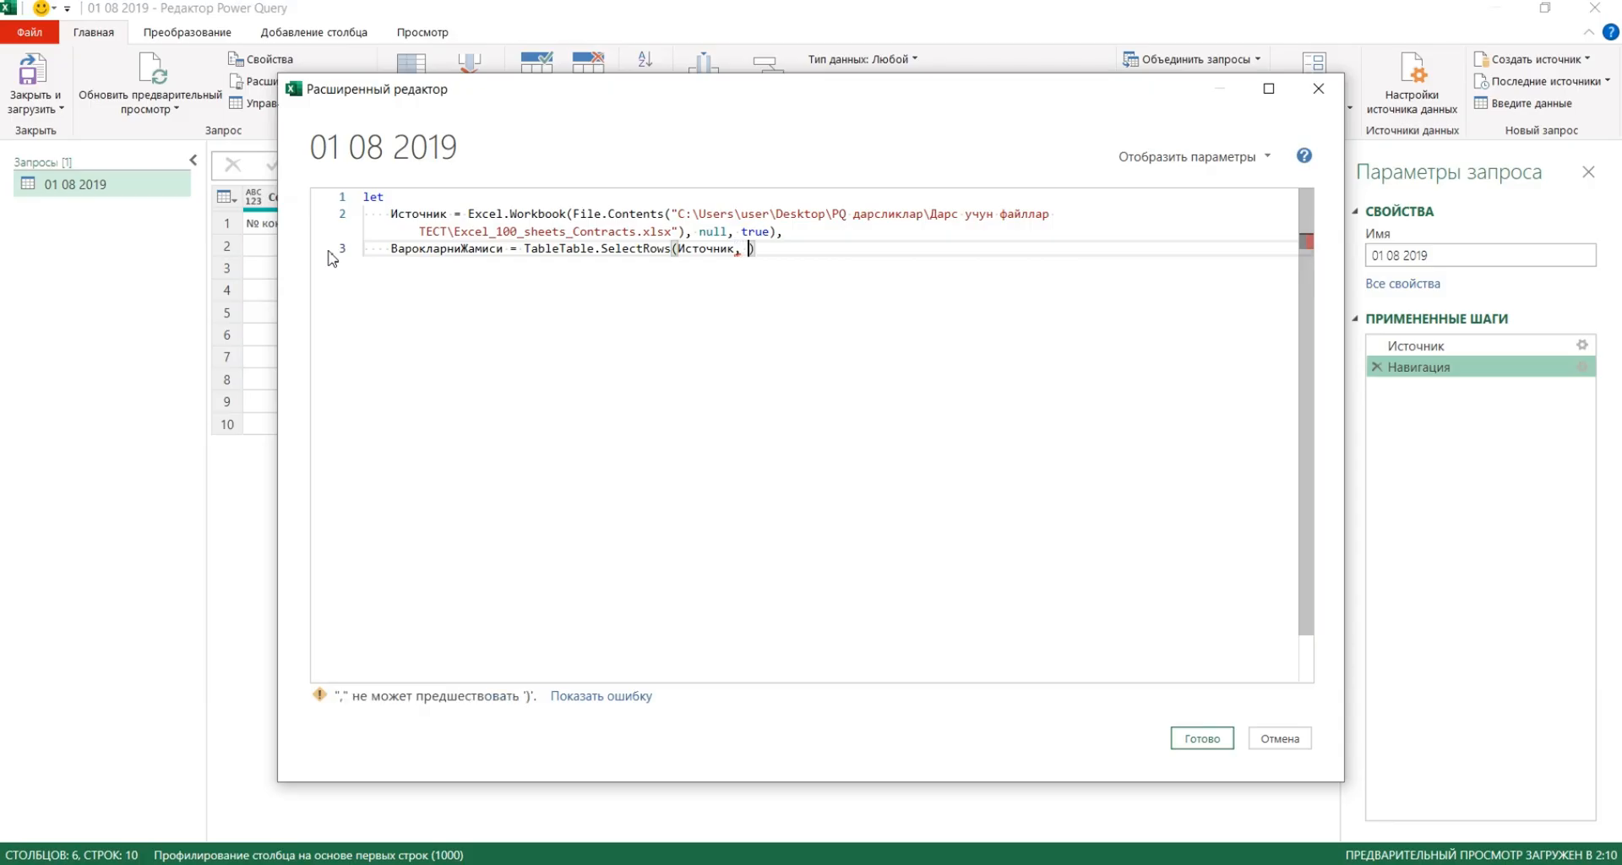
{"action": "type", "text": " уфср"}
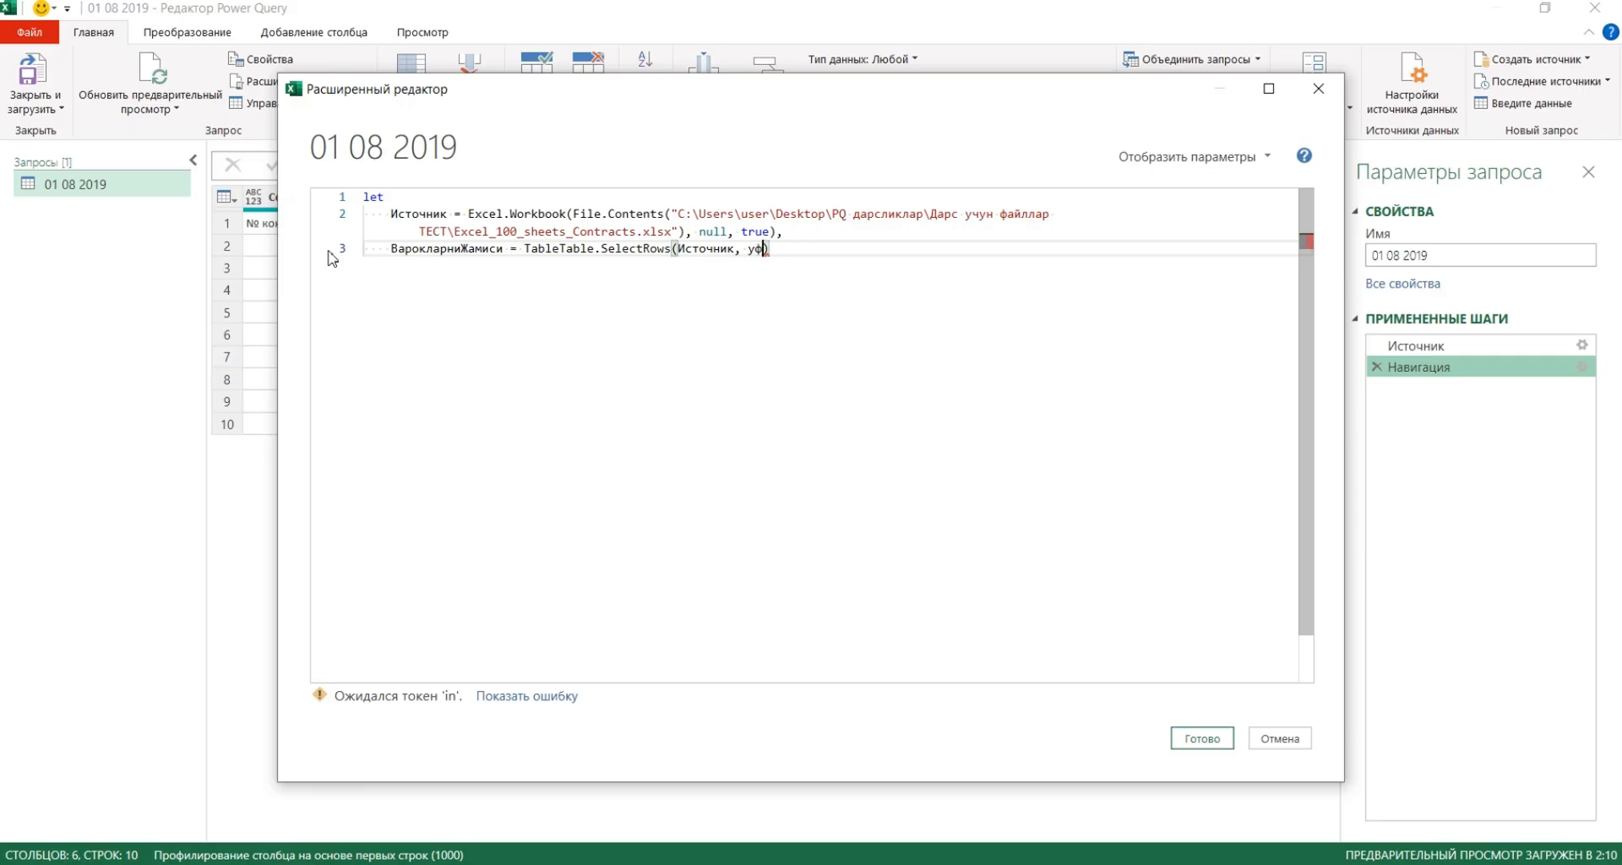
{"action": "key", "text": "BackSpace"}
{"action": "key", "text": "BackSpace"}
{"action": "key", "text": "BackSpace"}
{"action": "key", "text": "BackSpace"}
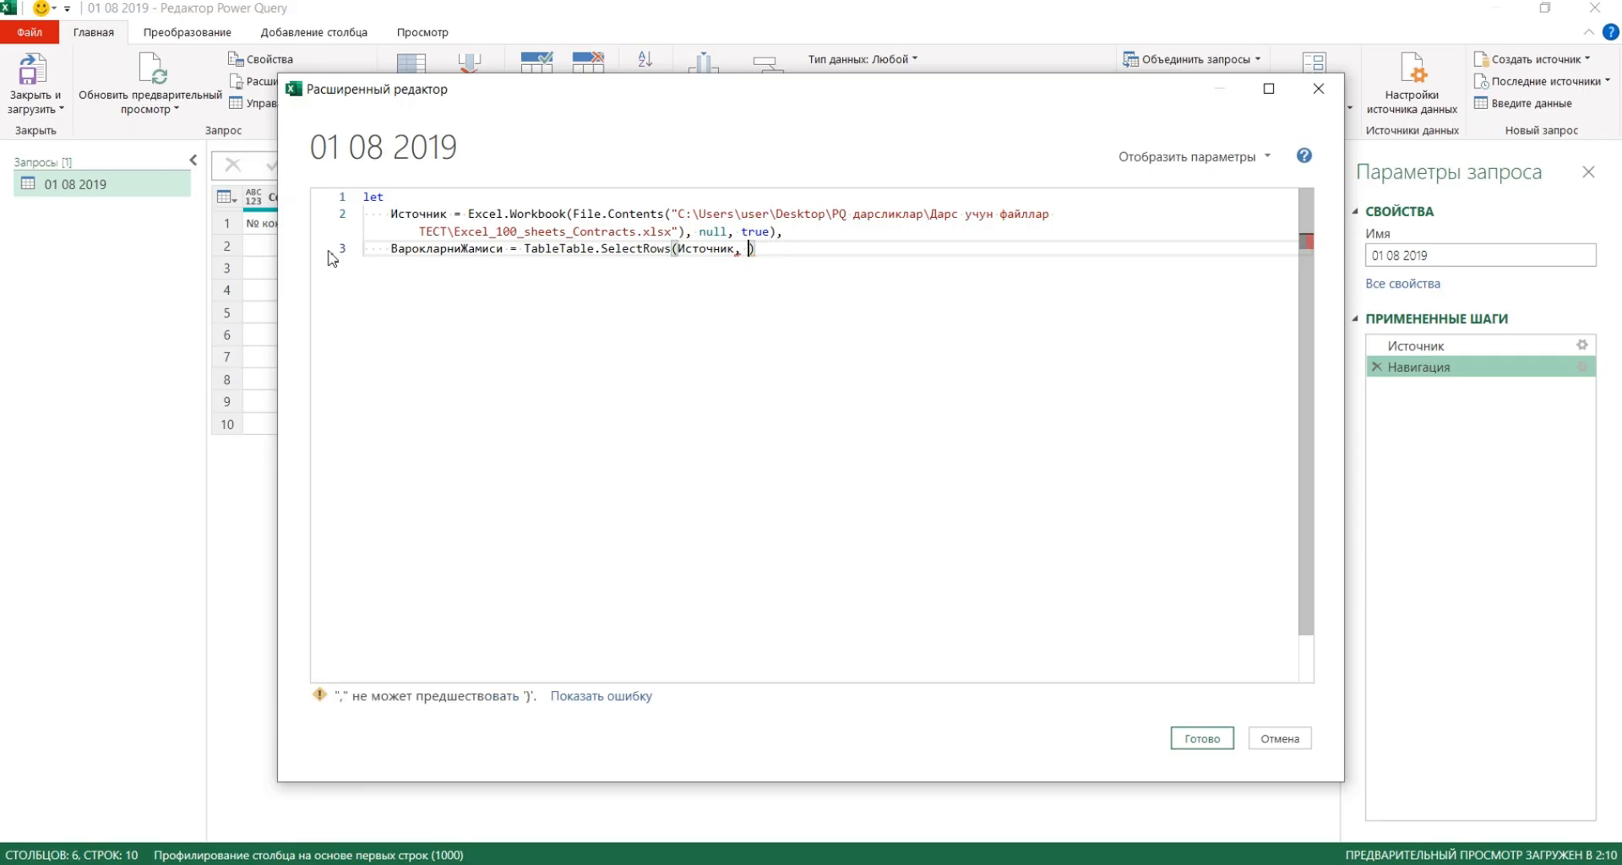
Enter the row condition each ([Kind] = "Sheet") as the second argument and add empty lines below the expression
{"action": "type", "text": "each"}
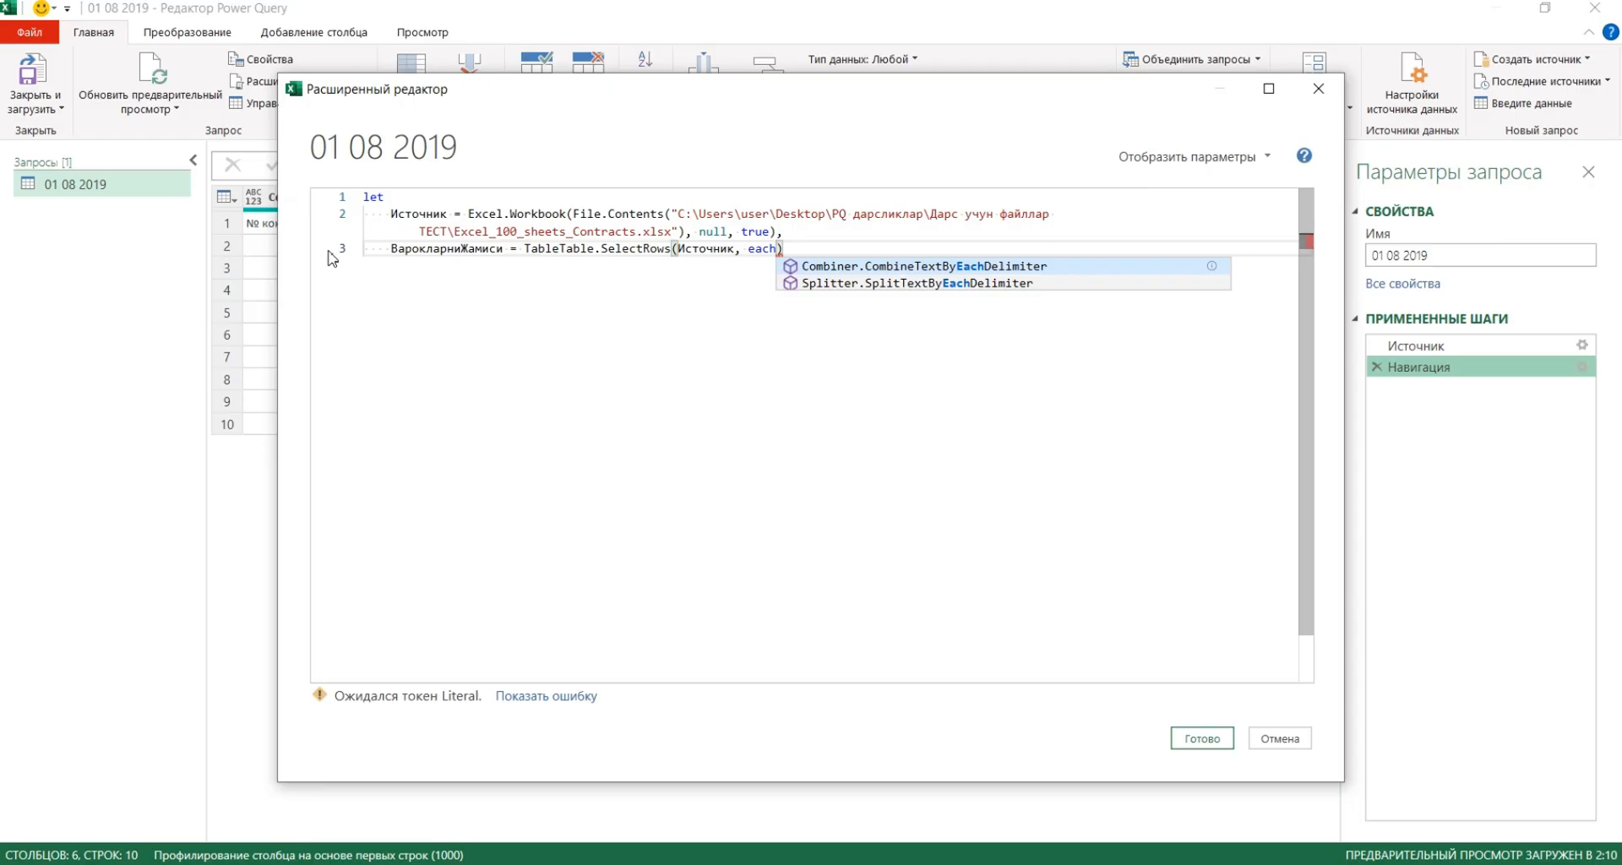
{"action": "type", "text": " ("}
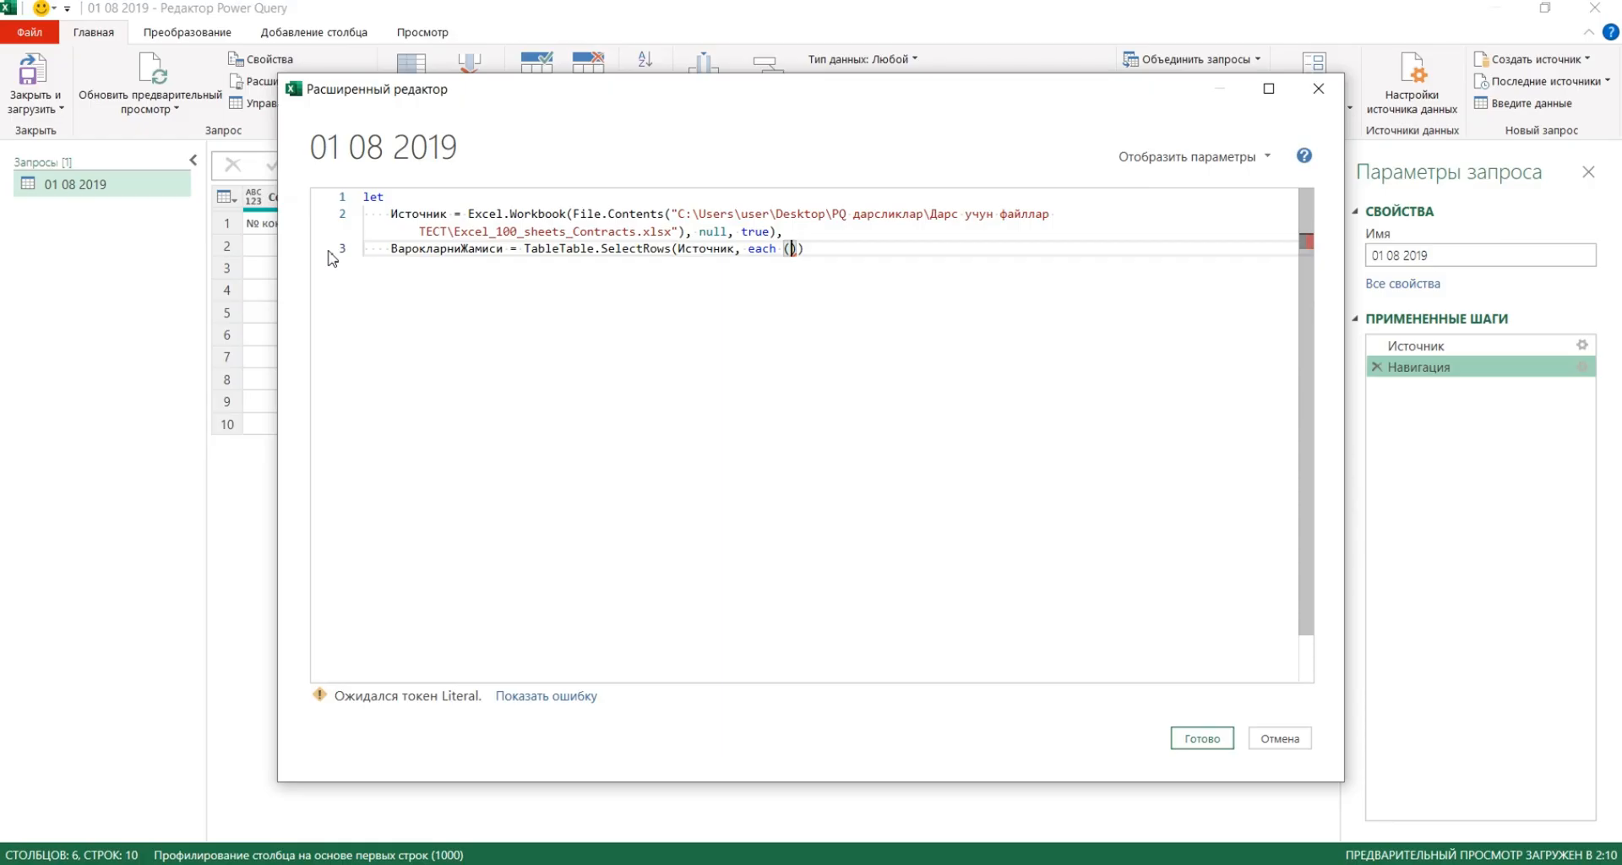
{"action": "type", "text": "["}
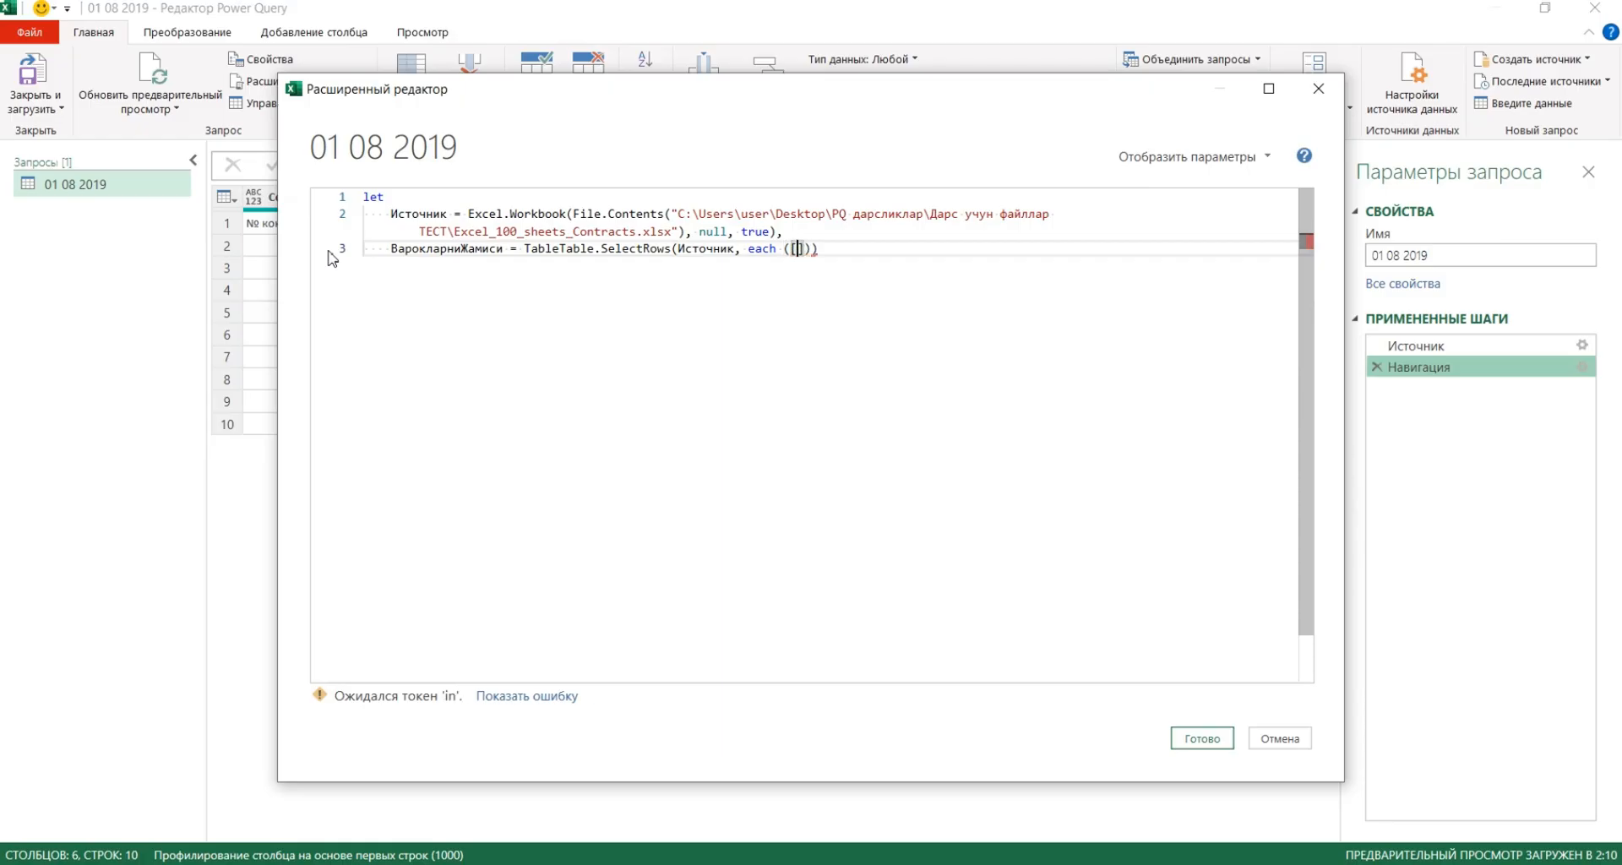
{"action": "type", "text": "Kind] ="}
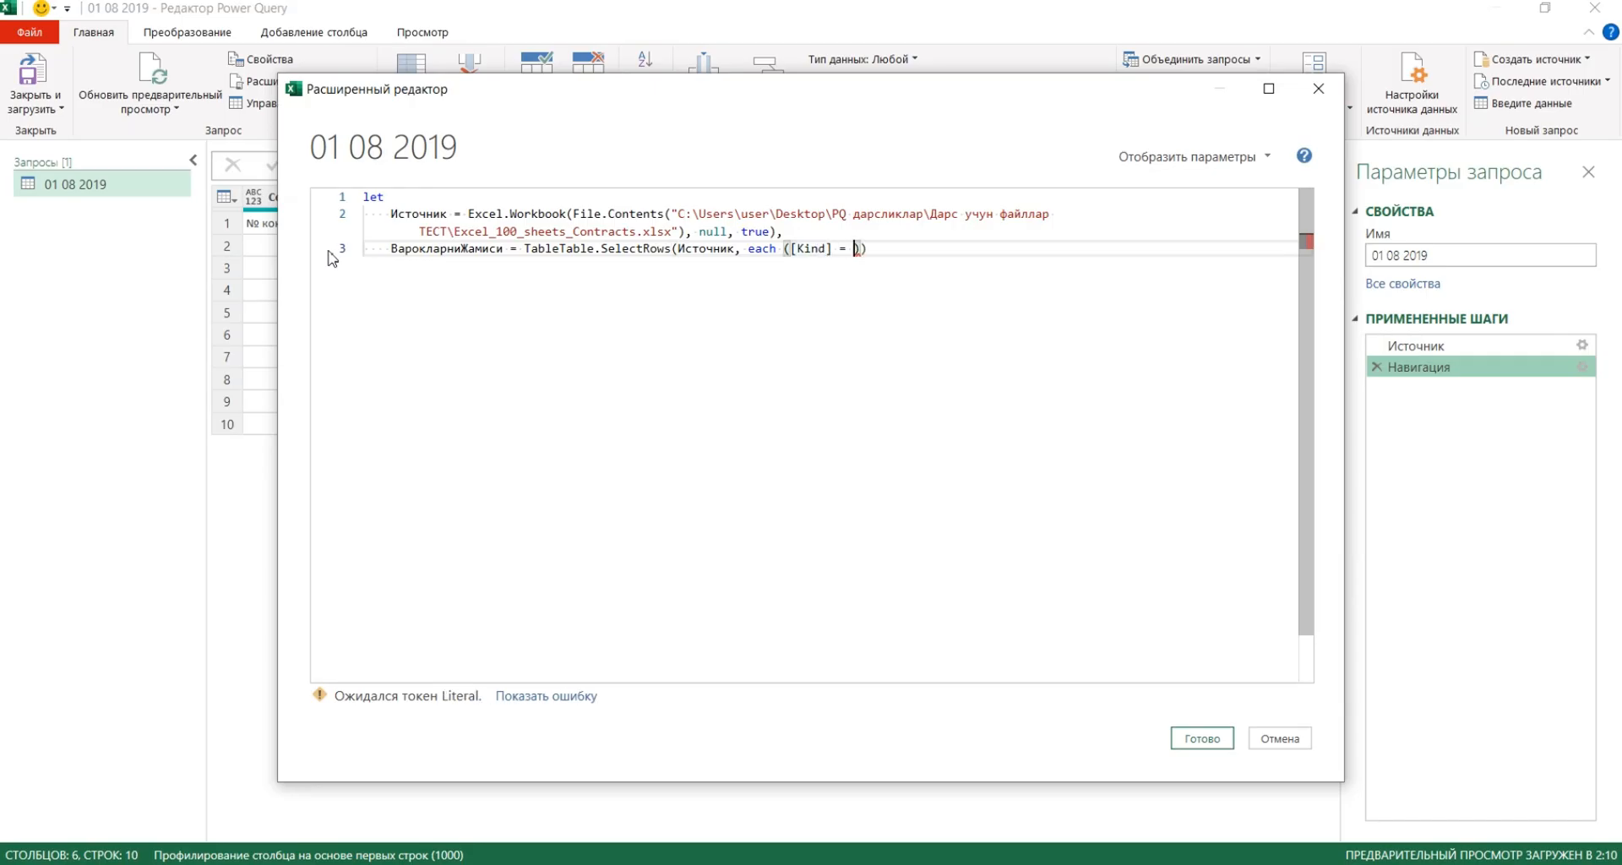
{"action": "type", "text": " \"Sheet"}
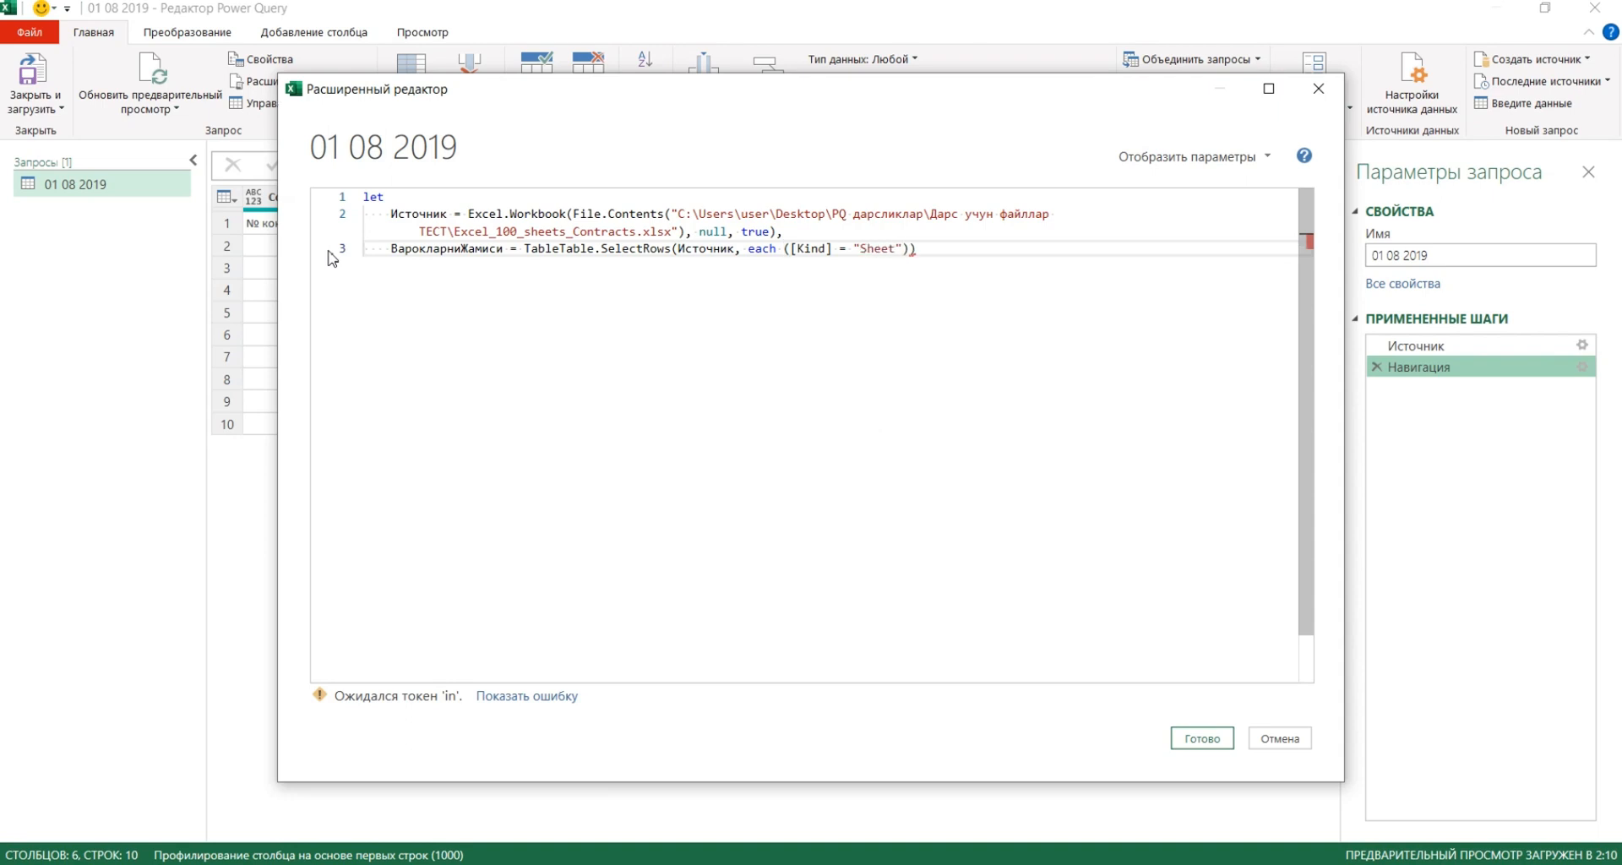
{"action": "key", "text": "Right"}
{"action": "key", "text": "Right"}
{"action": "key", "text": "Right"}
{"action": "key", "text": "Return"}
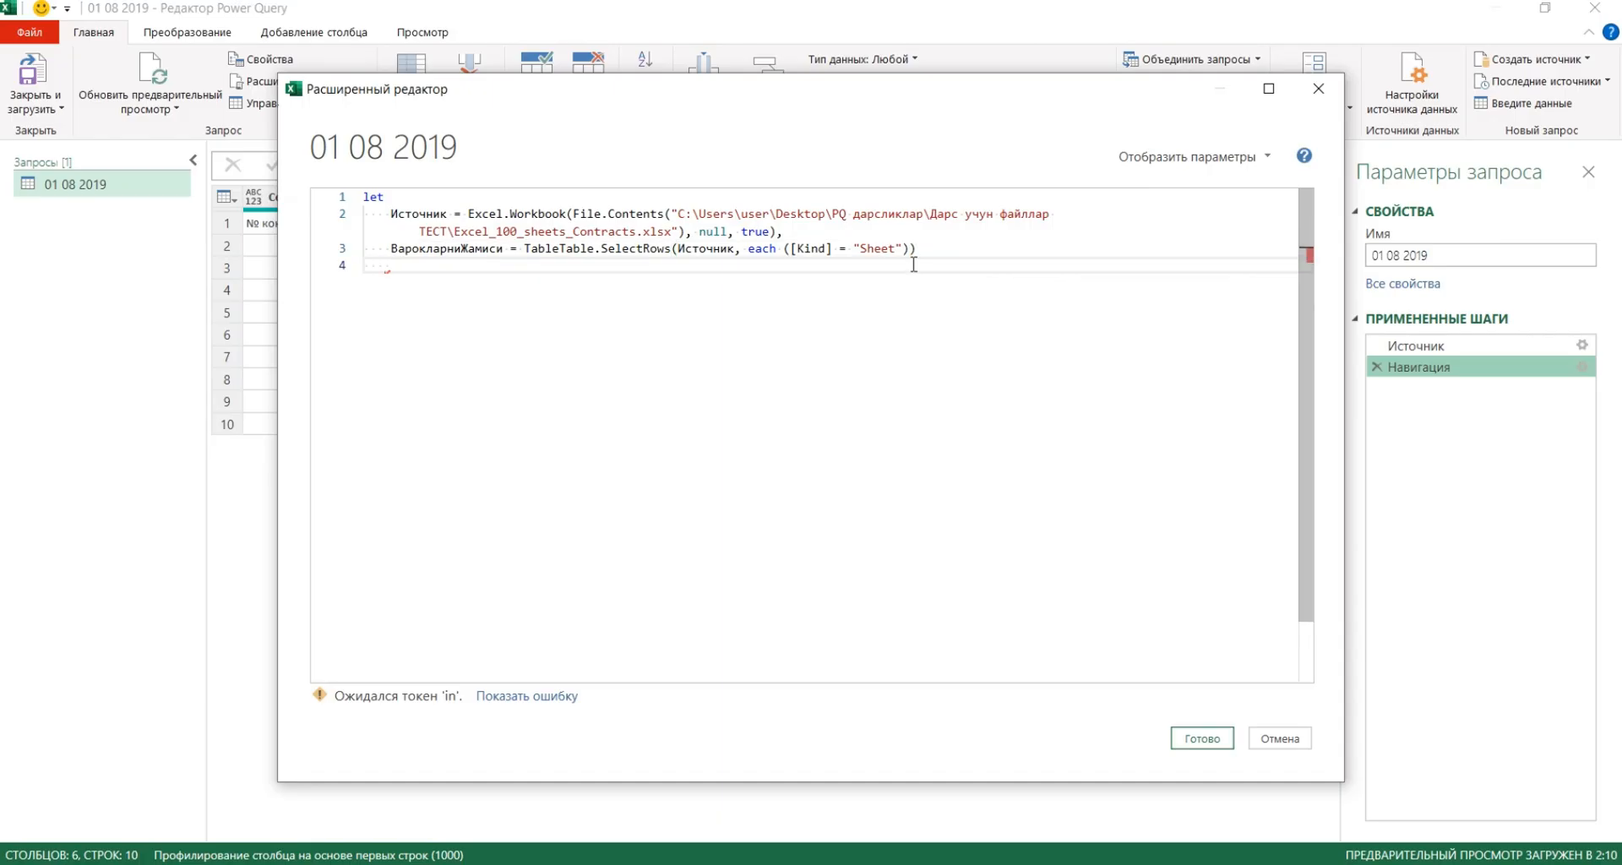
{"action": "key", "text": "Return"}
{"action": "key", "text": "Up"}
{"action": "type", "text": "in"}
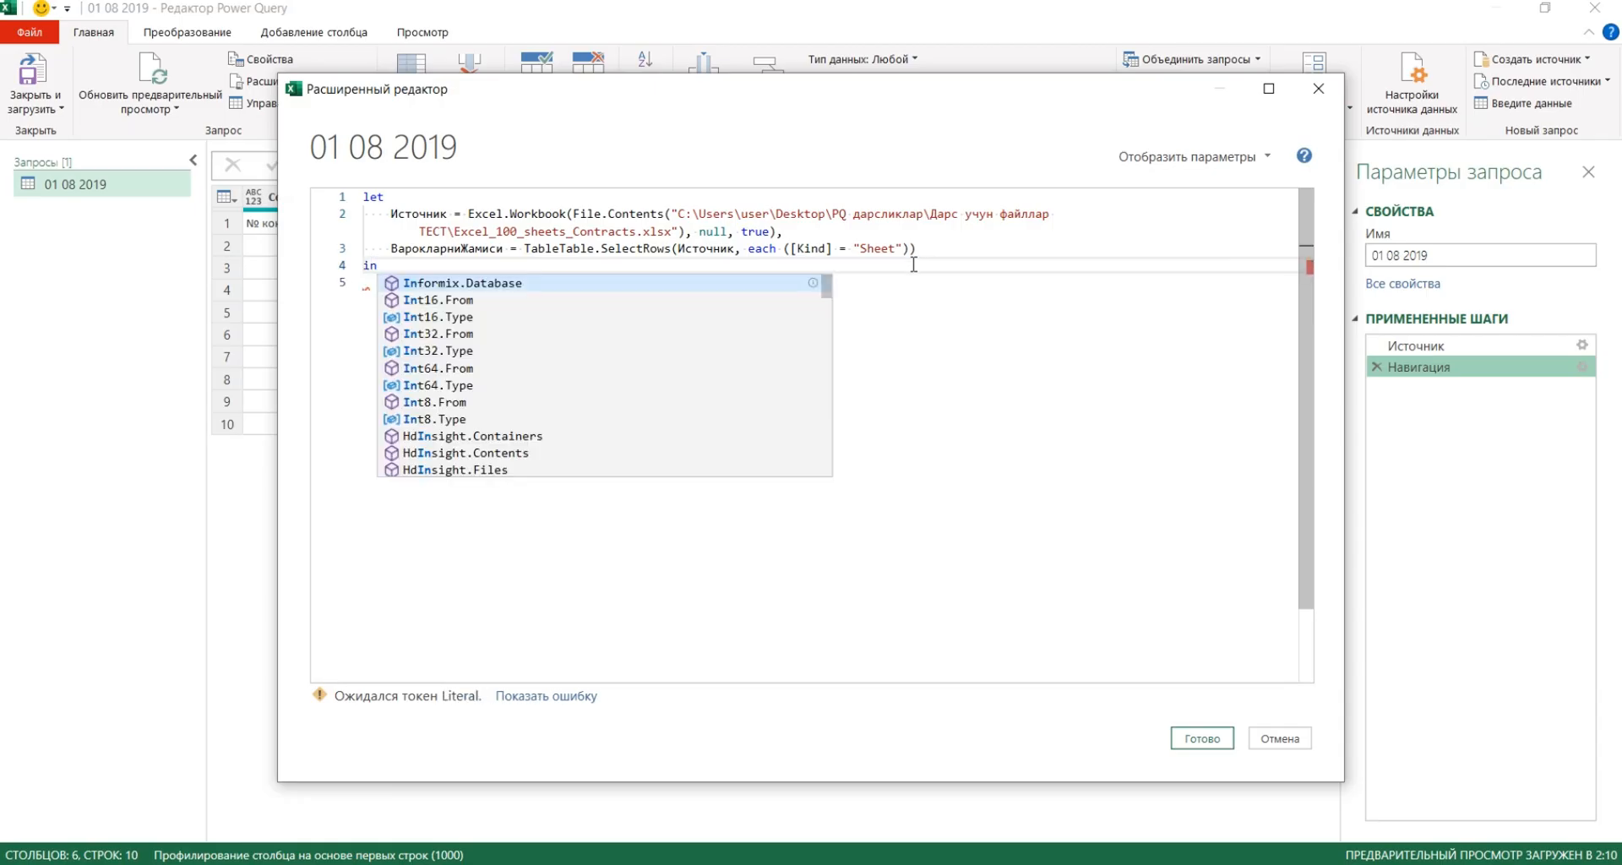
{"action": "key", "text": "Return"}
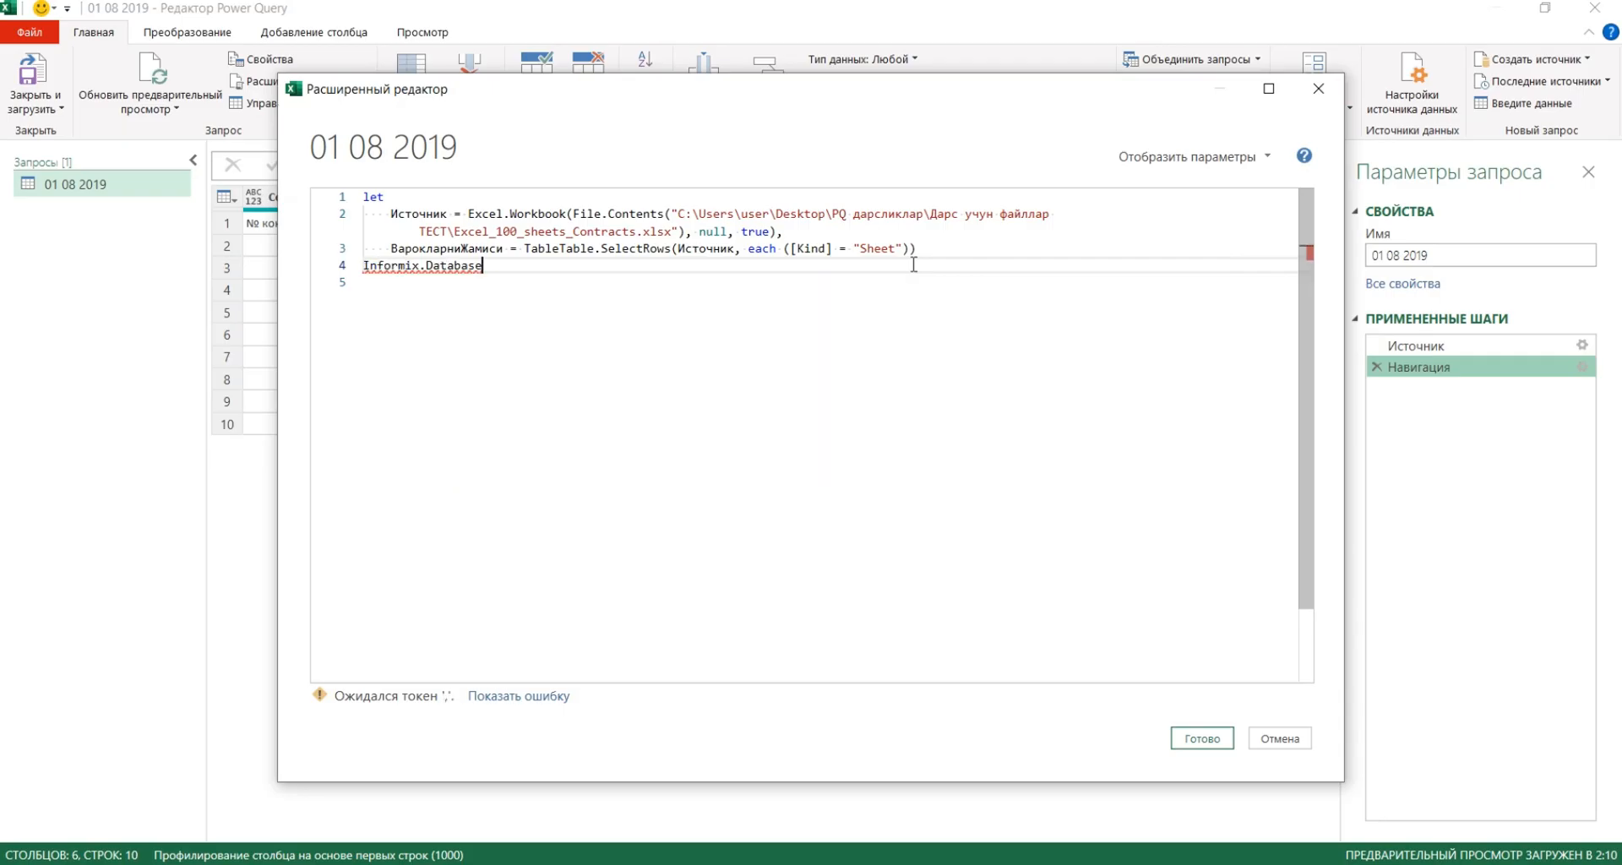
{"action": "key", "text": "BackSpace"}
{"action": "key", "text": "BackSpace"}
{"action": "key", "text": "shift+Left"}
{"action": "key", "text": "shift+Left"}
{"action": "key", "text": "shift+Left"}
{"action": "key", "text": "shift+Left"}
{"action": "key", "text": "shift+Left"}
{"action": "key", "text": "shift+Left"}
{"action": "key", "text": "shift+Left"}
{"action": "key", "text": "shift+Left"}
{"action": "key", "text": "shift+Left"}
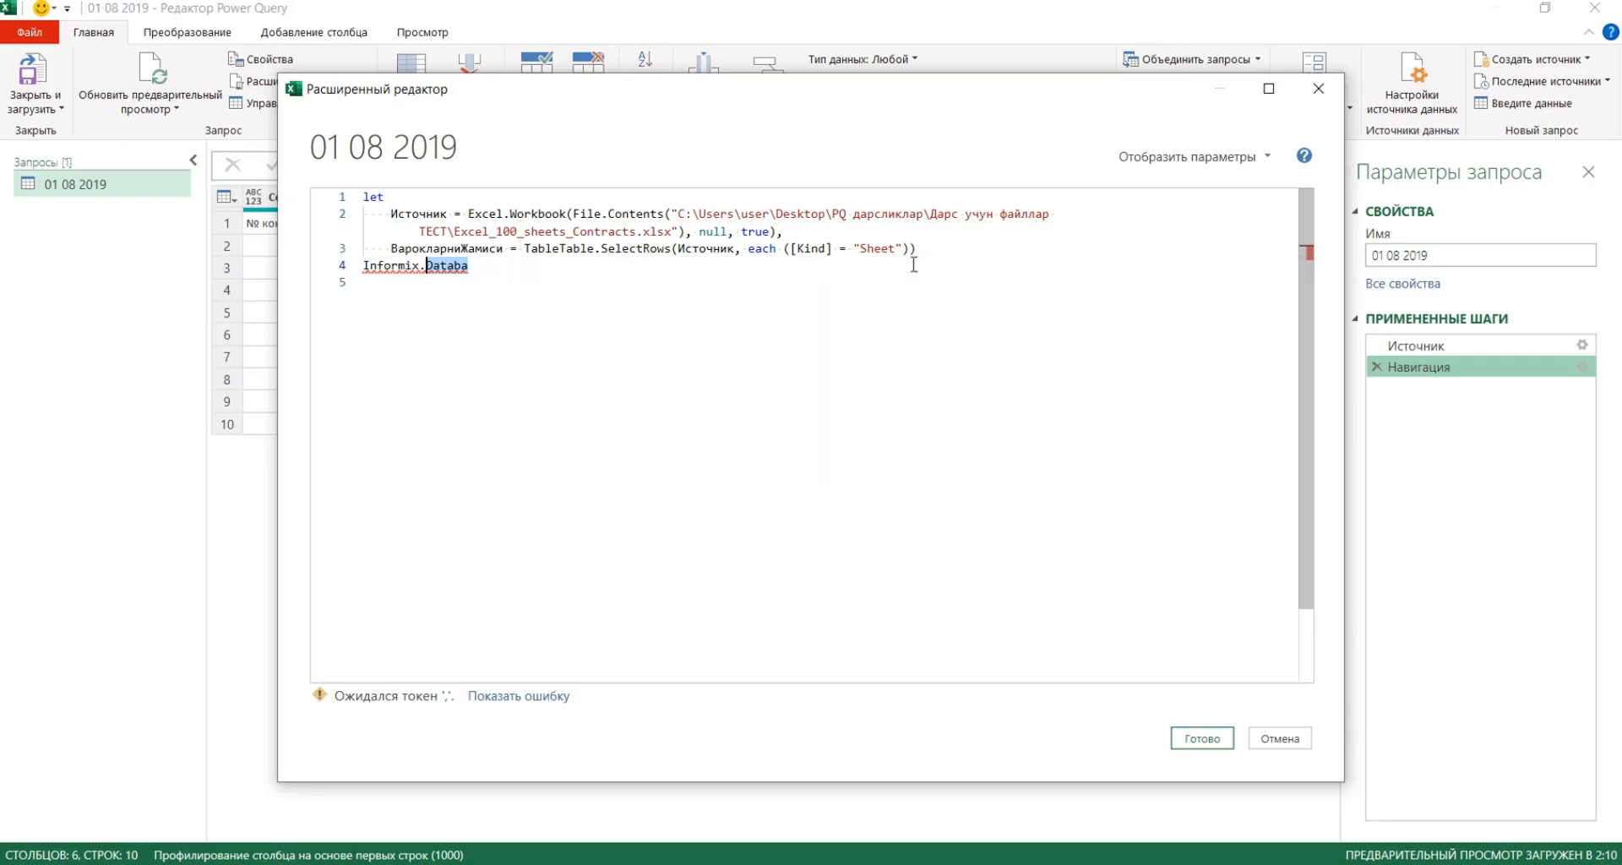
{"action": "key", "text": "ctrl+z"}
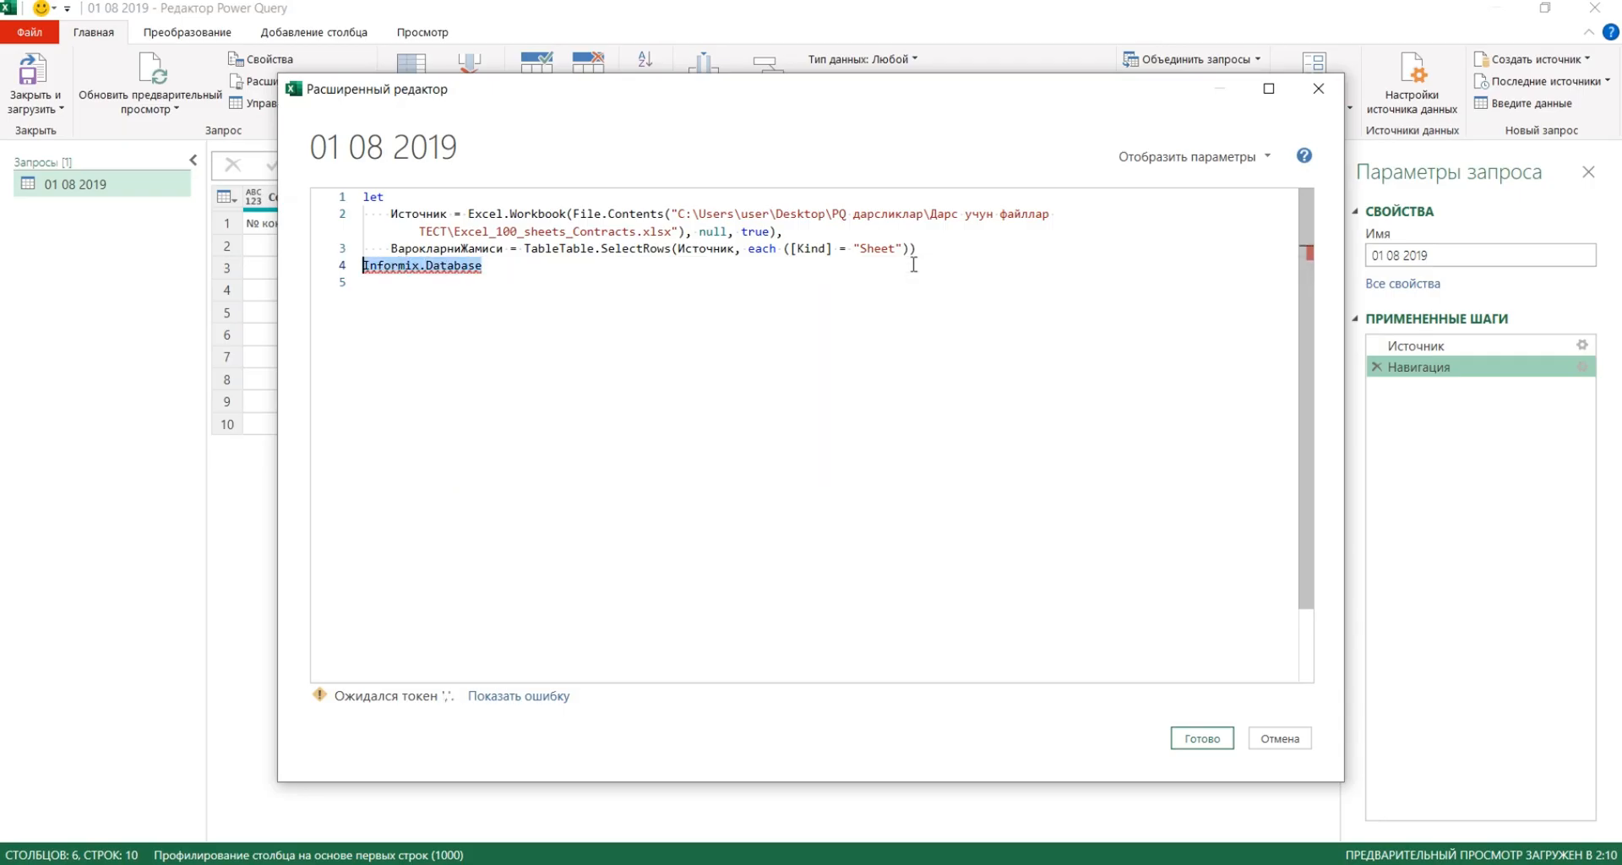
Close the code with an in section returning ВарокларниЖамиси and apply the edited query
{"action": "type", "text": "in"}
{"action": "key", "text": "Escape"}
{"action": "key", "text": "Return"}
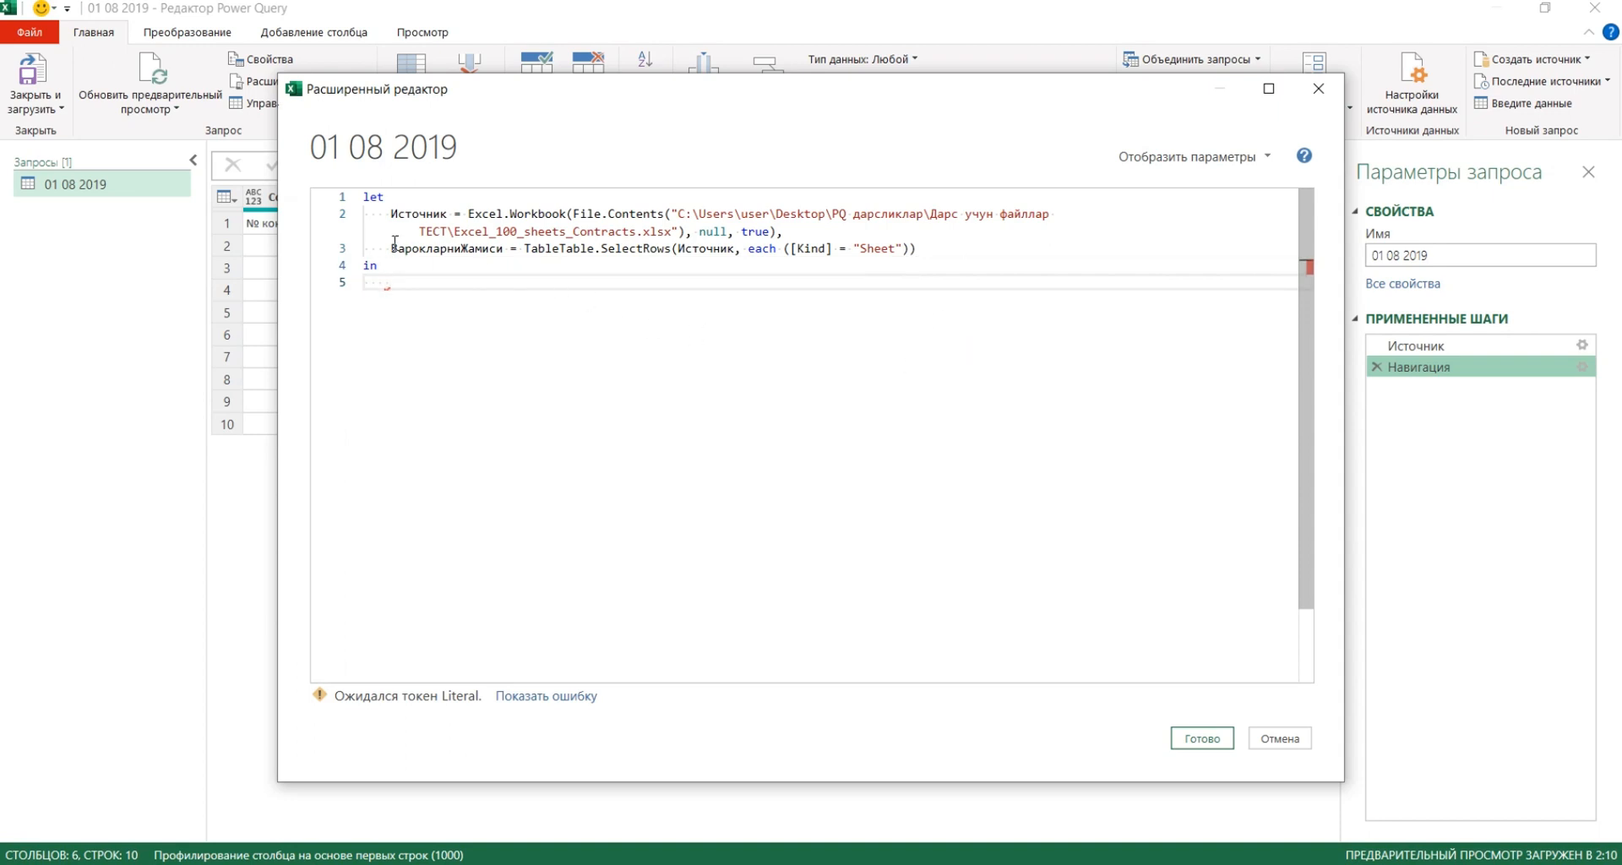
{"action": "left_click_drag", "start_coordinate": [392, 247], "coordinate": [505, 249]}
{"action": "key", "text": "ctrl+c"}
{"action": "left_click", "coordinate": [486, 294]}
{"action": "key", "text": "ctrl+v"}
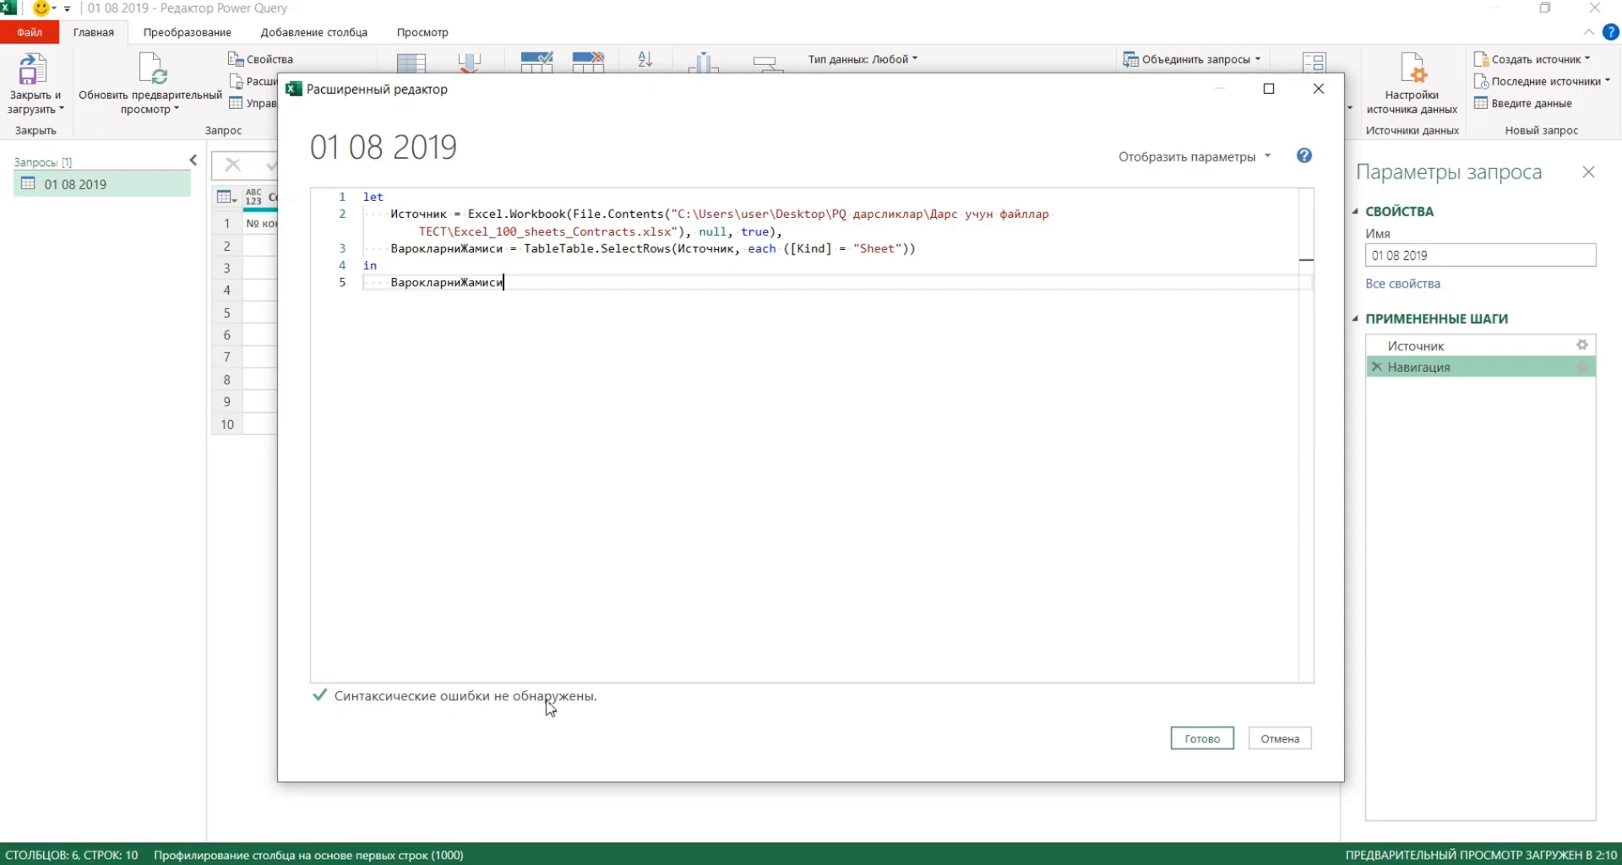
{"action": "left_click", "coordinate": [1209, 740]}
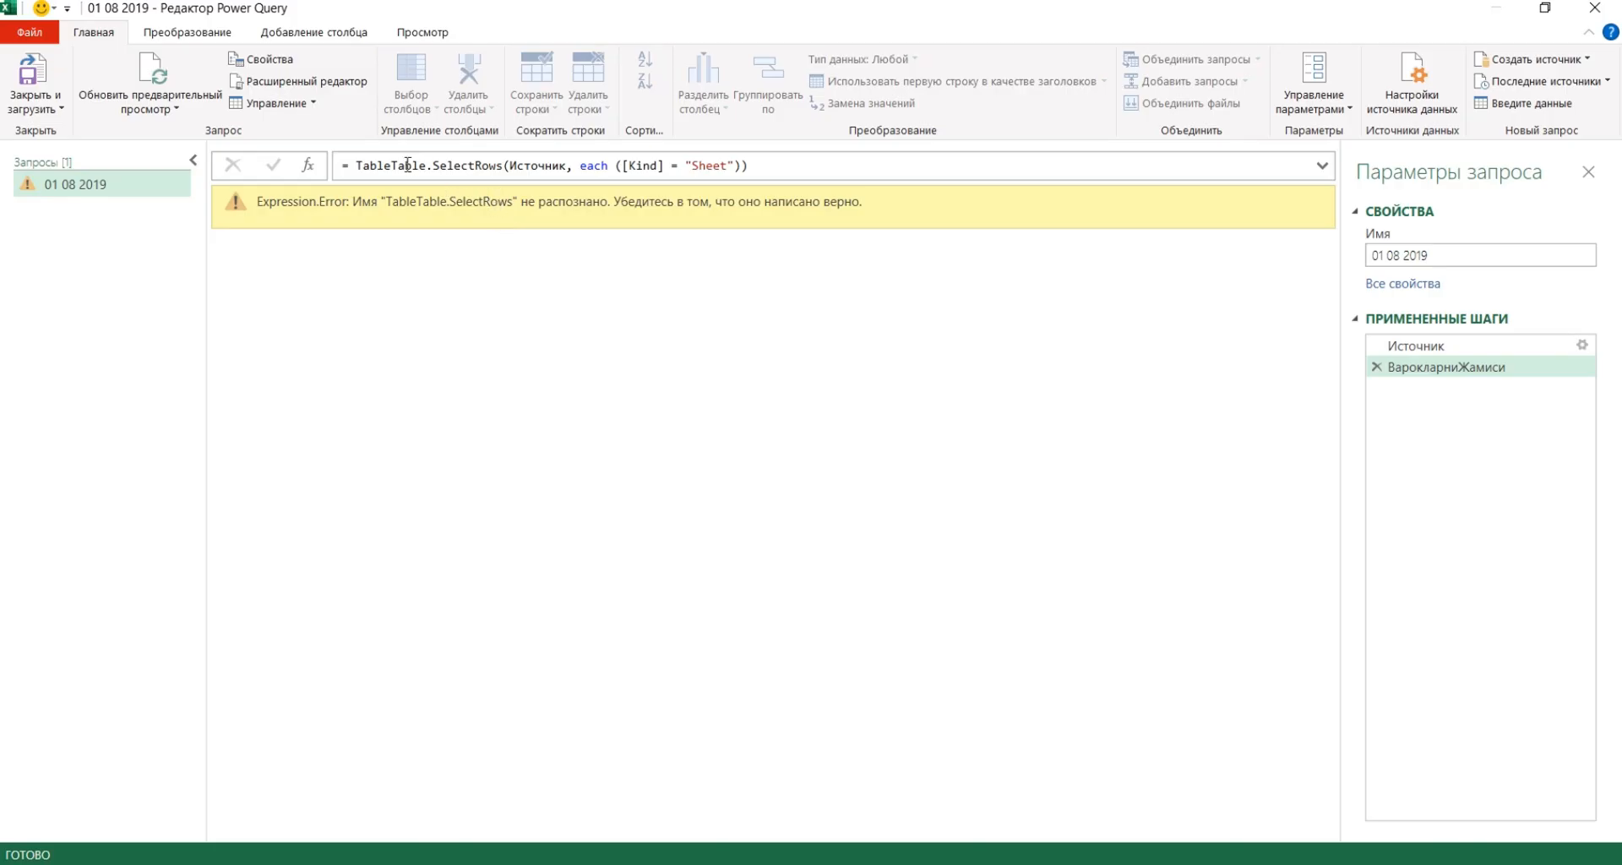
Reopen the query code, remove the duplicated Table prefix so the function reads Table.SelectRows, and apply it
{"action": "left_click", "coordinate": [297, 81]}
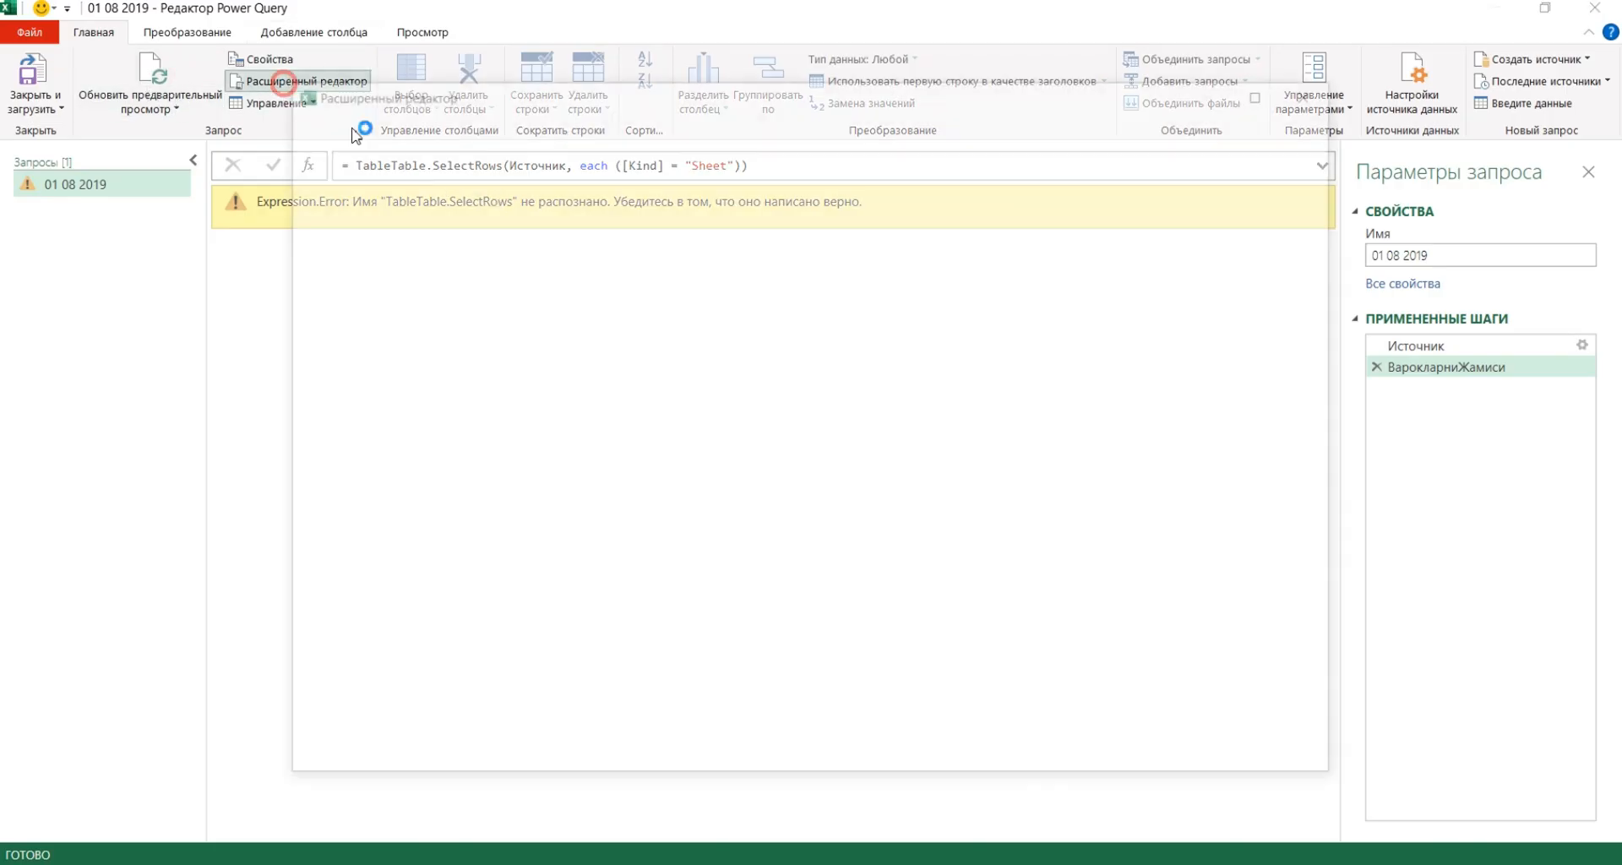
{"action": "left_click_drag", "start_coordinate": [560, 249], "coordinate": [525, 249]}
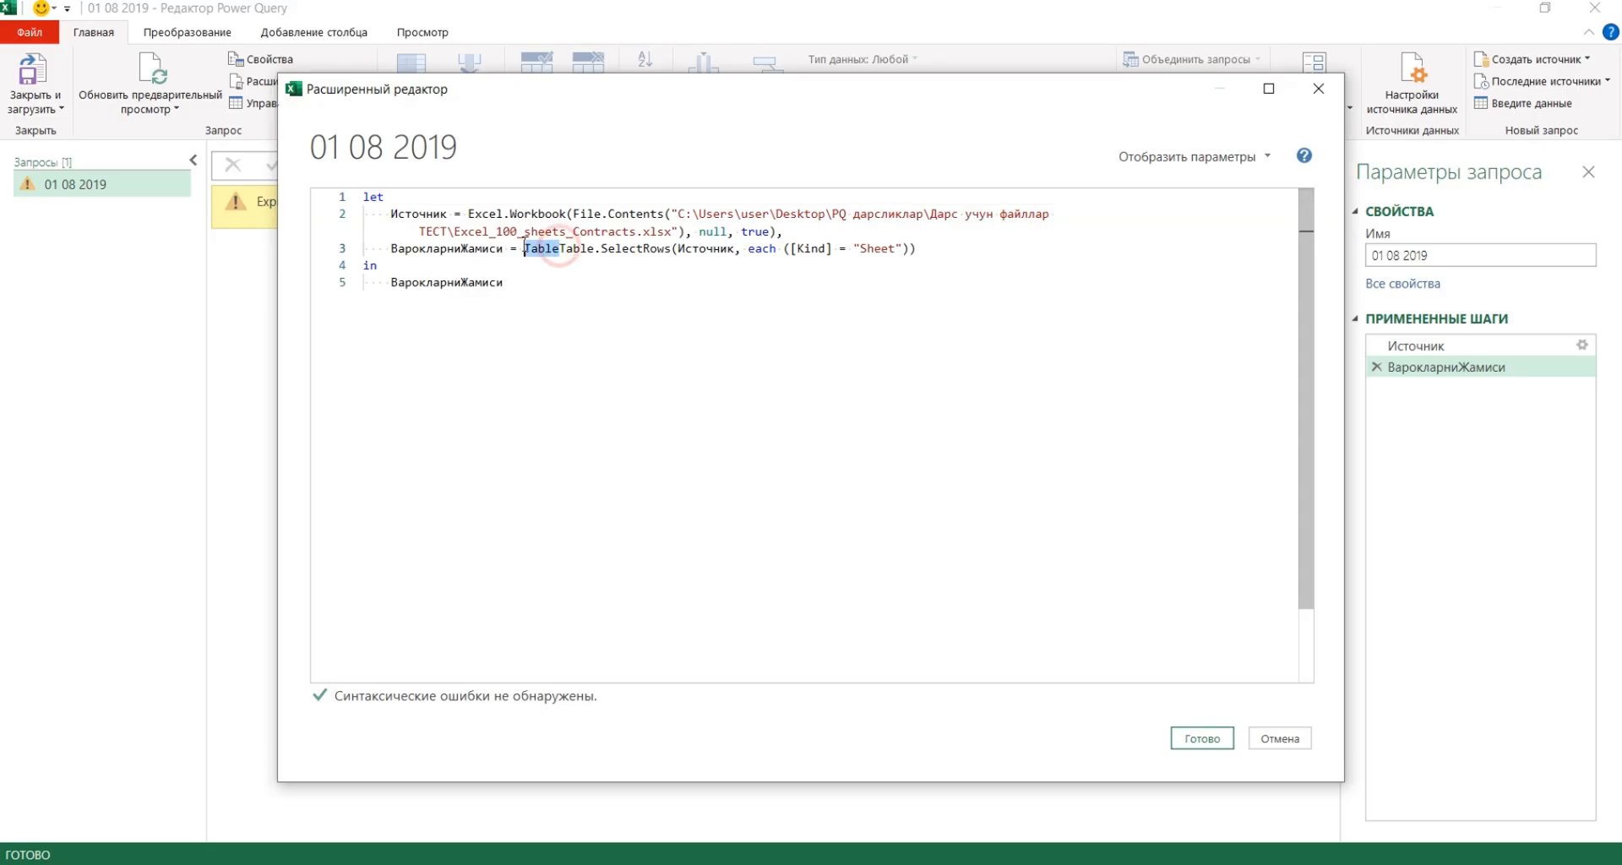
{"action": "key", "text": "Delete"}
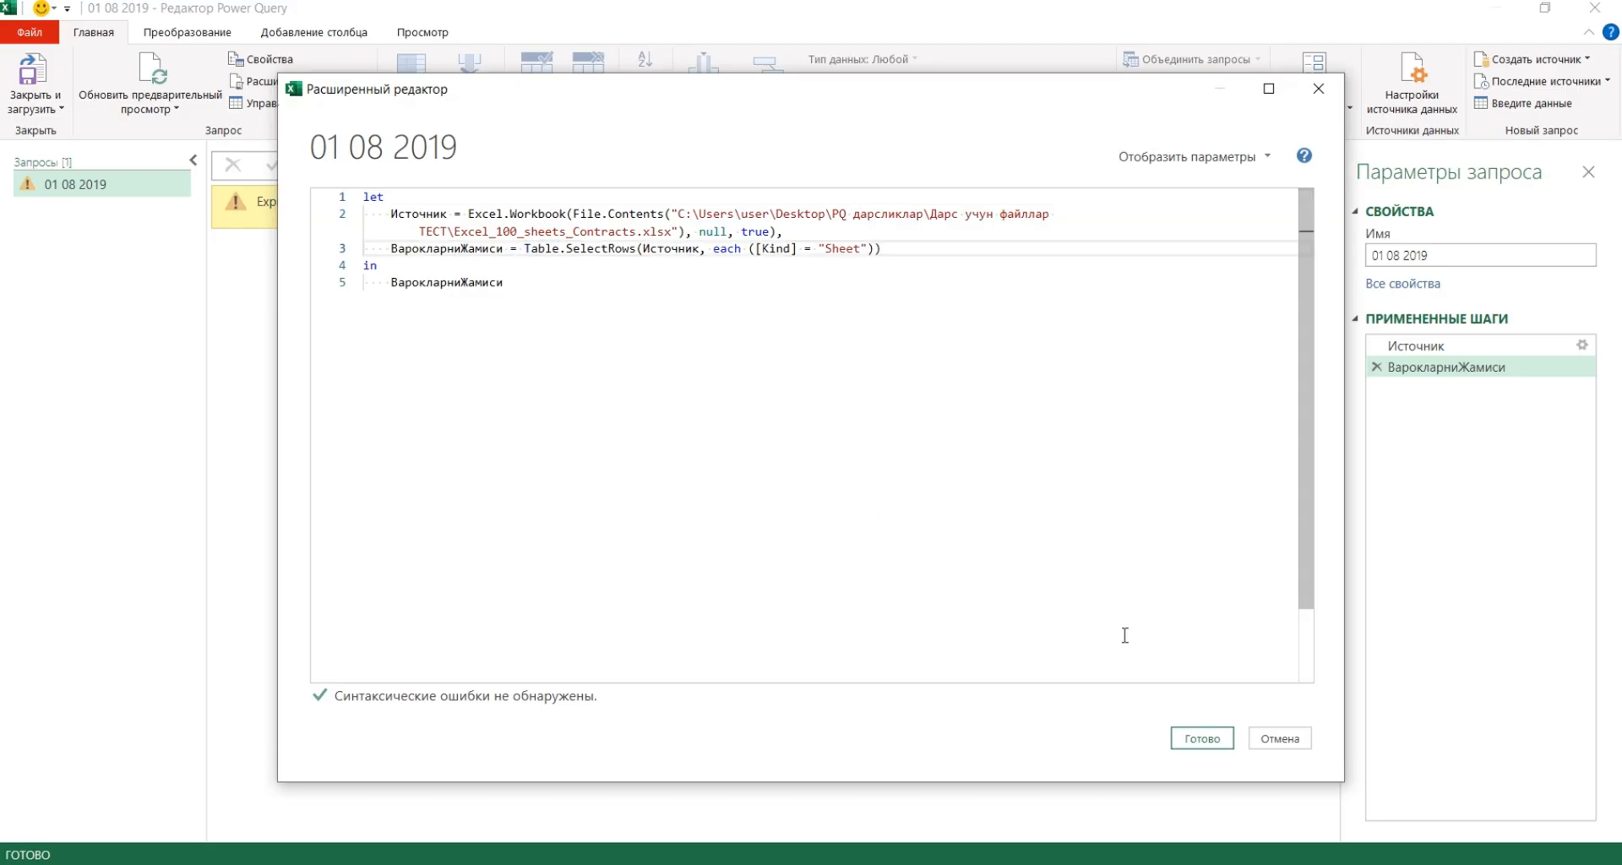
{"action": "left_click", "coordinate": [1202, 739]}
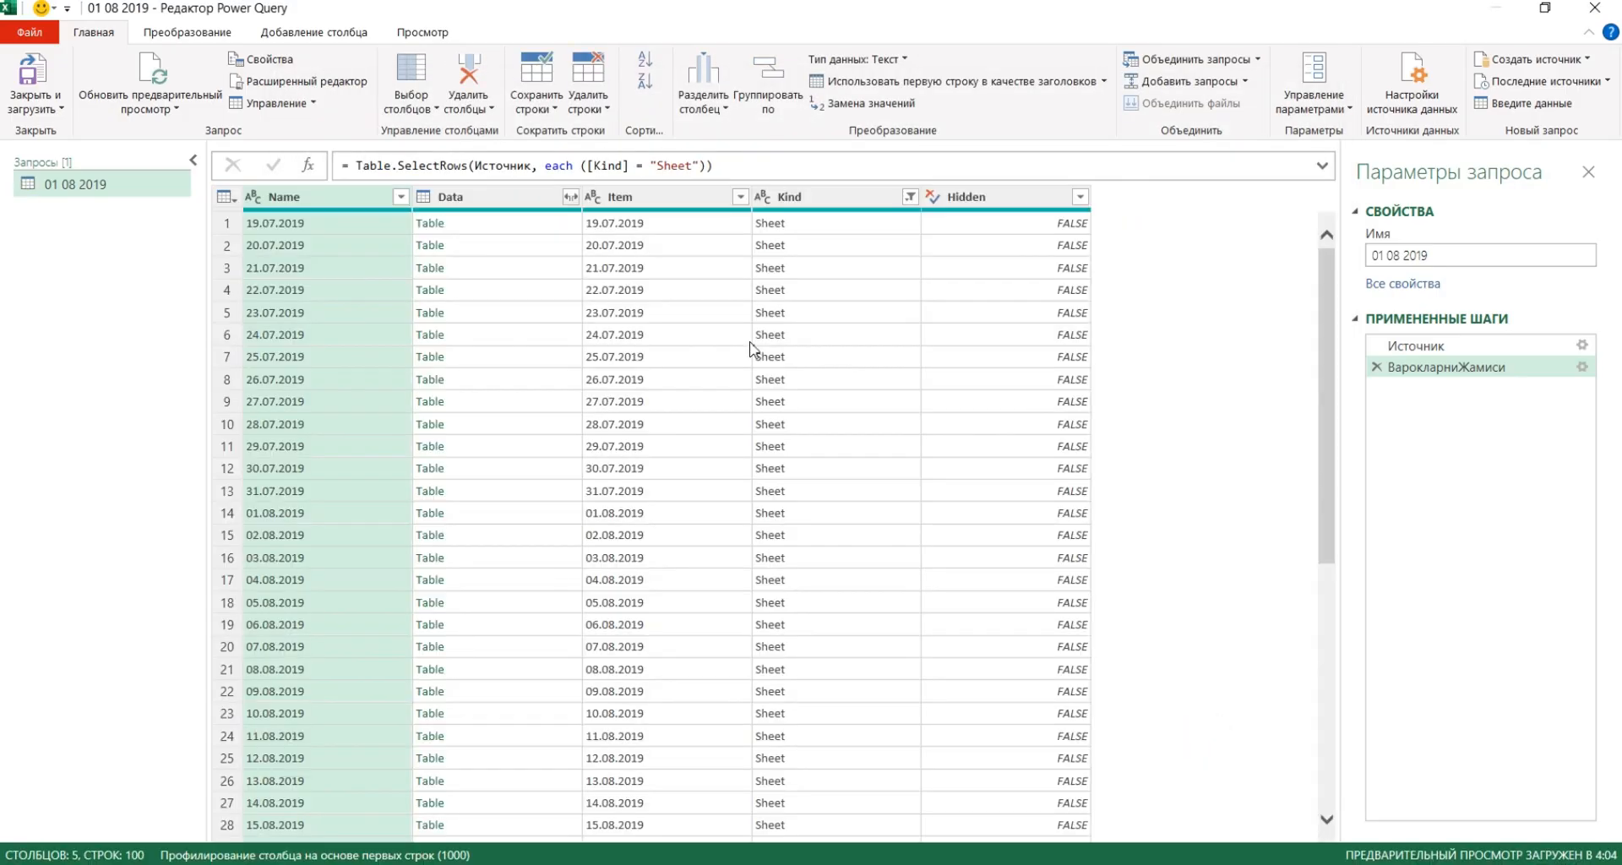
Review the filtered sheet list through its rows, the Kind filter values, and the Hidden and Item columns
{"action": "left_click_drag", "start_coordinate": [1331, 296], "coordinate": [1347, 645]}
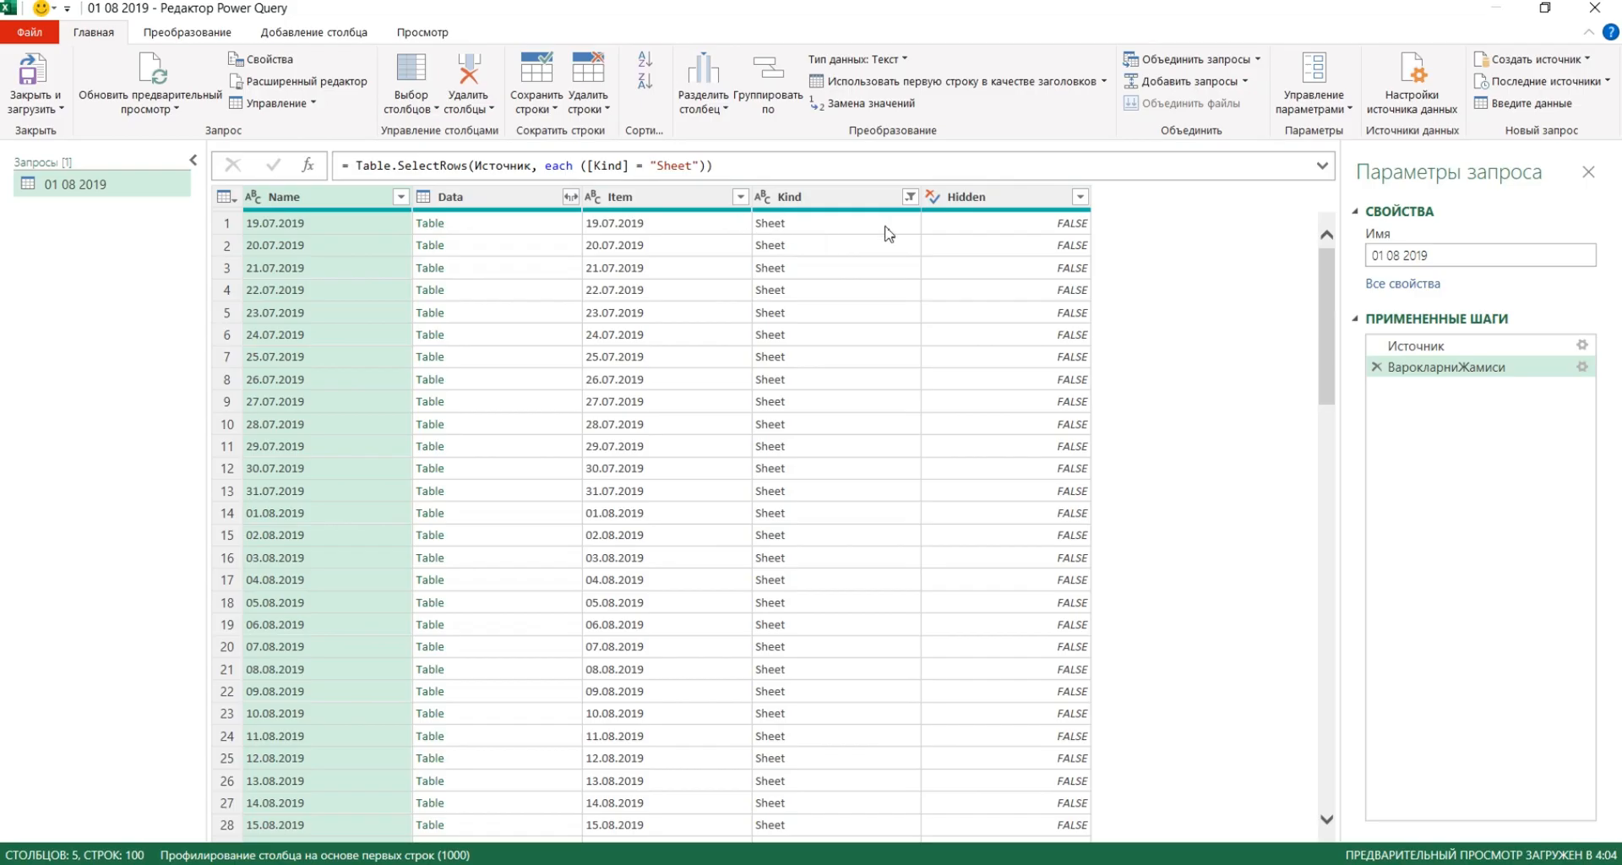
{"action": "left_click", "coordinate": [909, 197]}
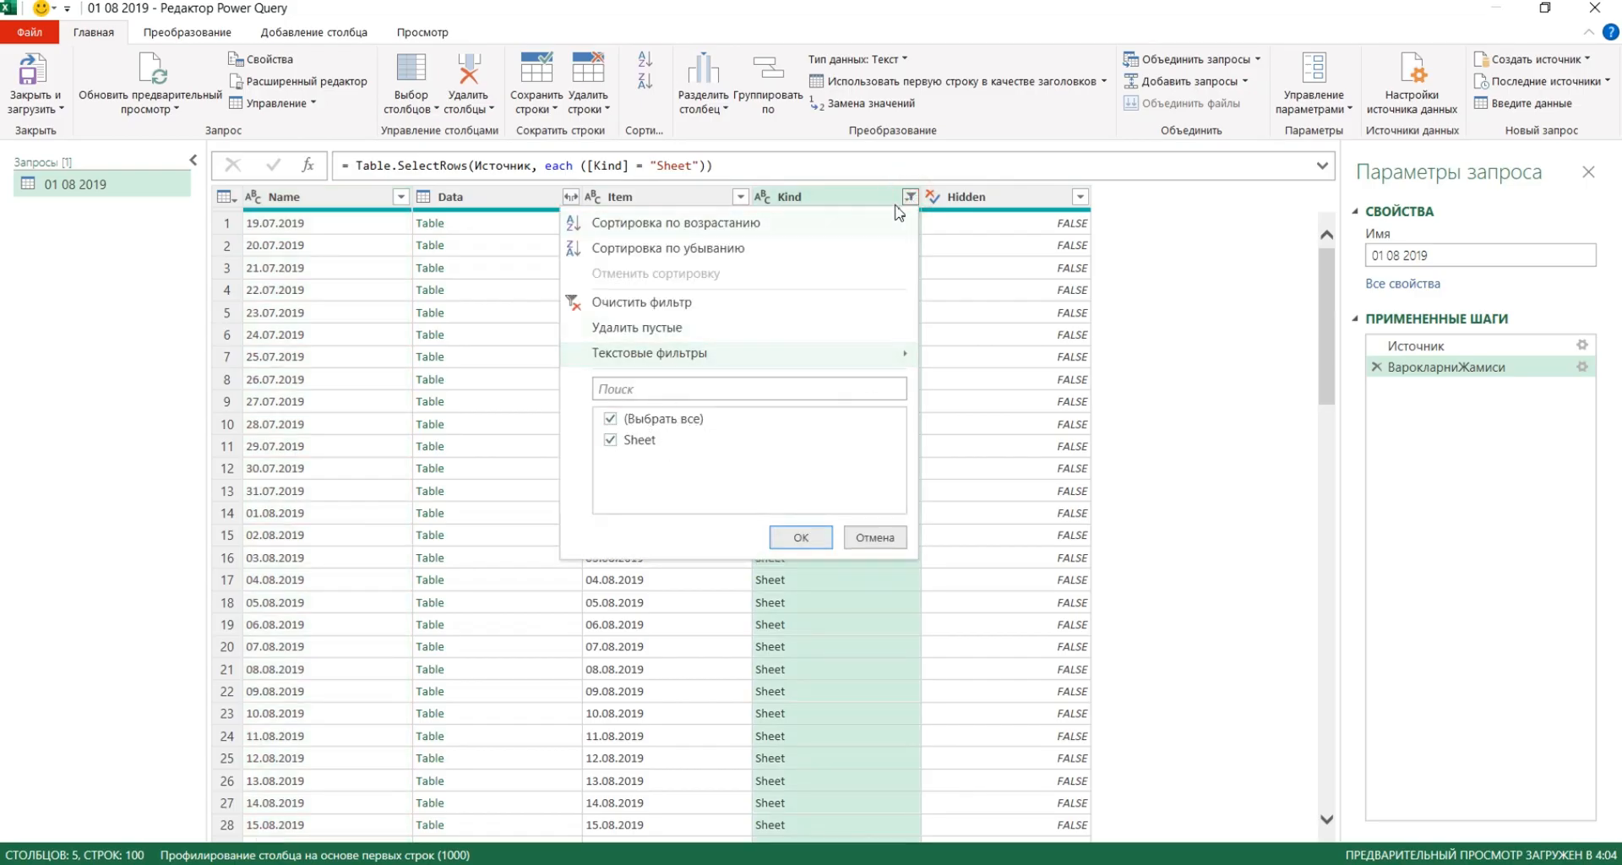
{"action": "left_click", "coordinate": [1018, 269]}
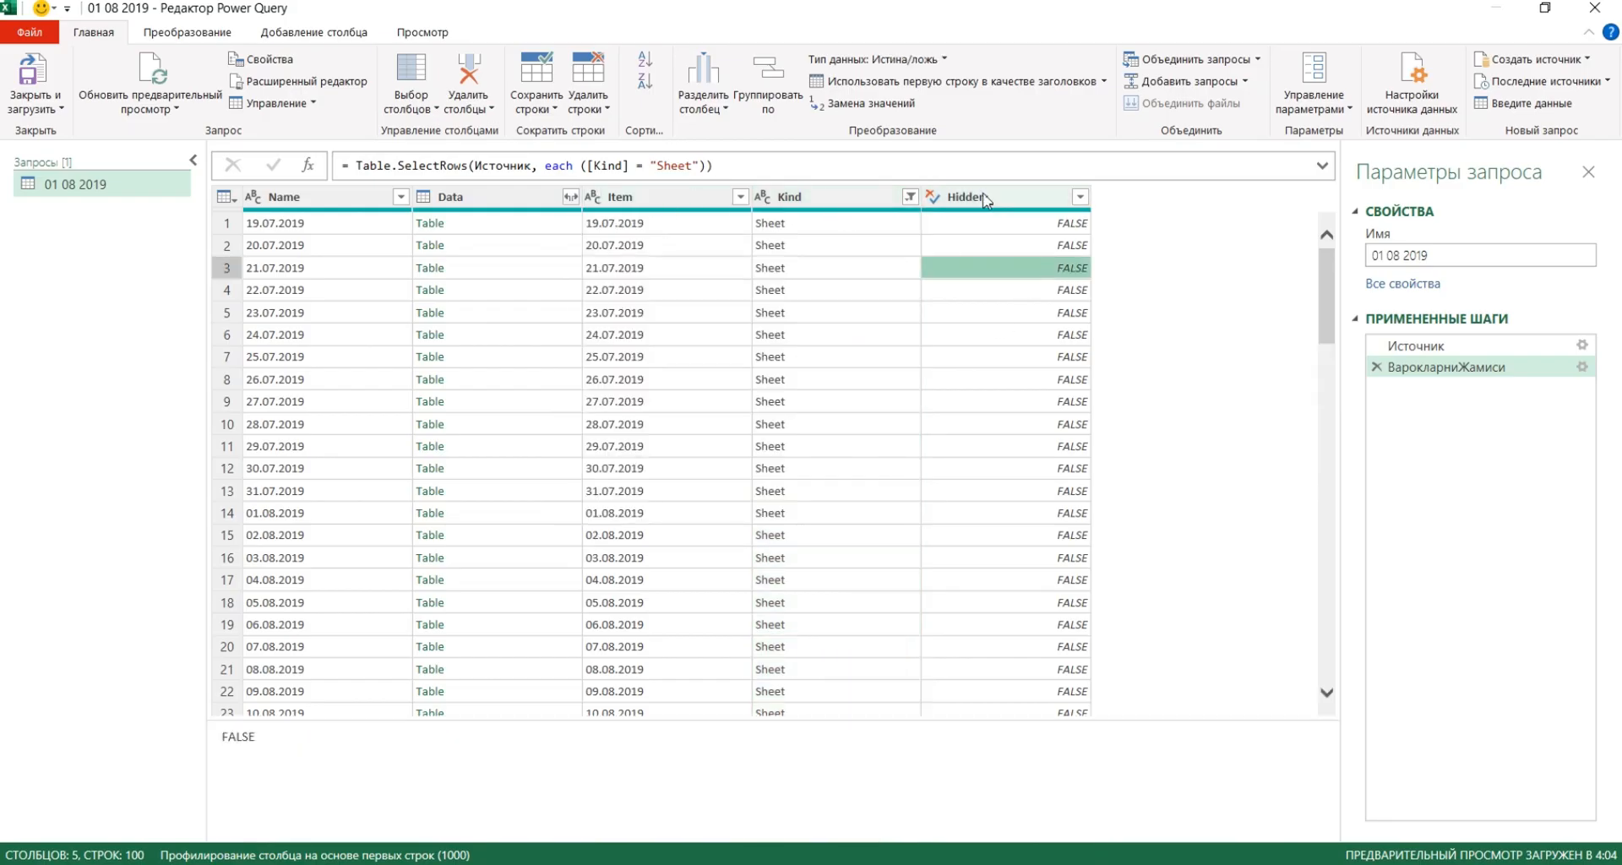
{"action": "left_click", "coordinate": [652, 198]}
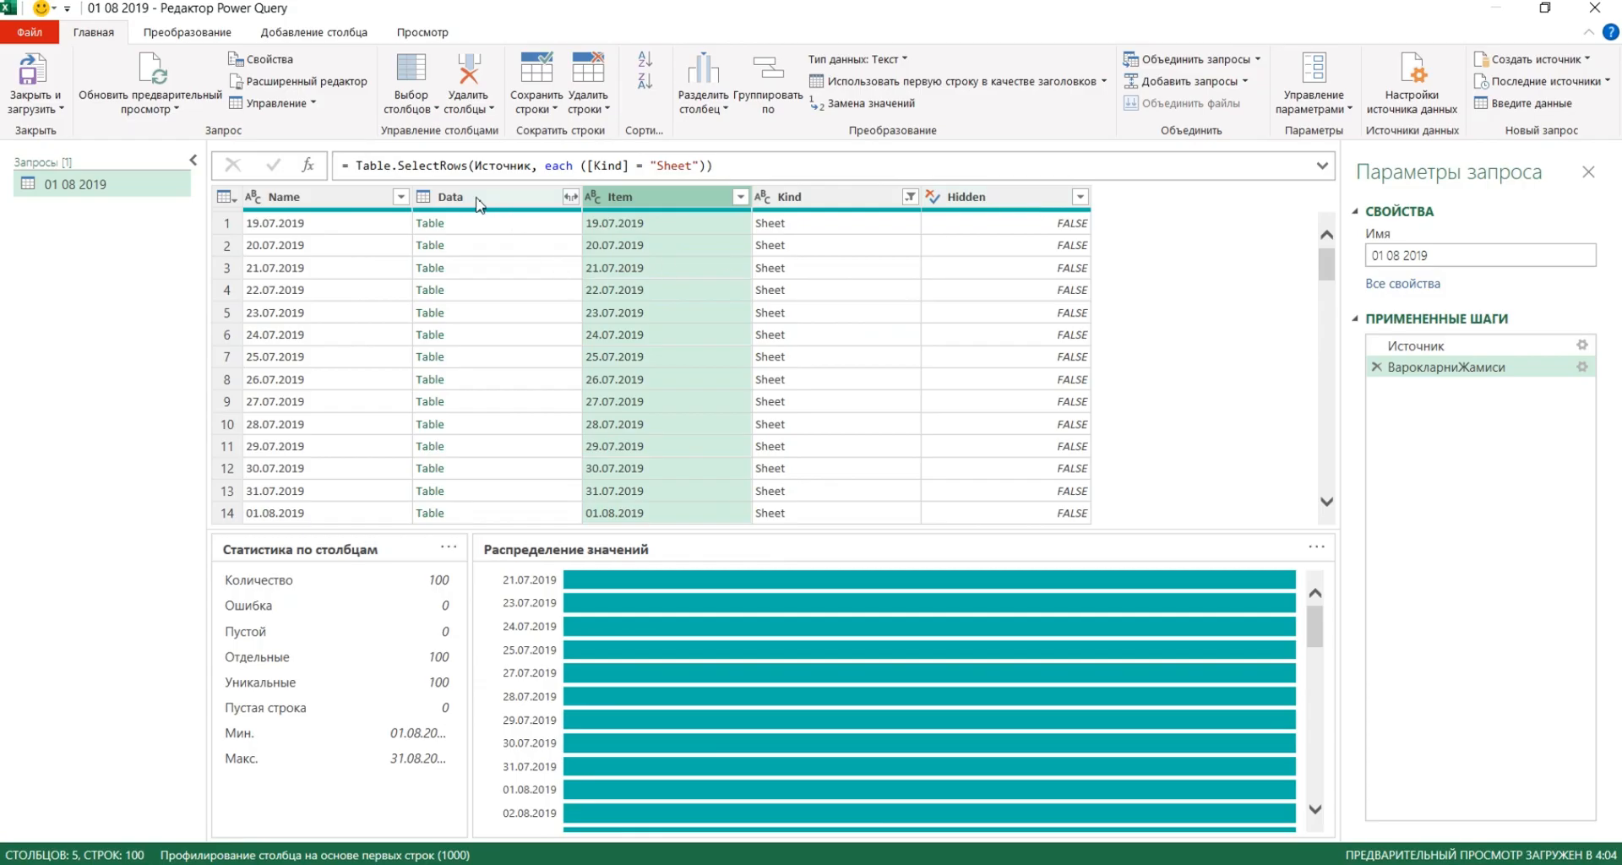
Preview the nested tables of the first nine dated sheets in the Data column
{"action": "left_click", "coordinate": [488, 199]}
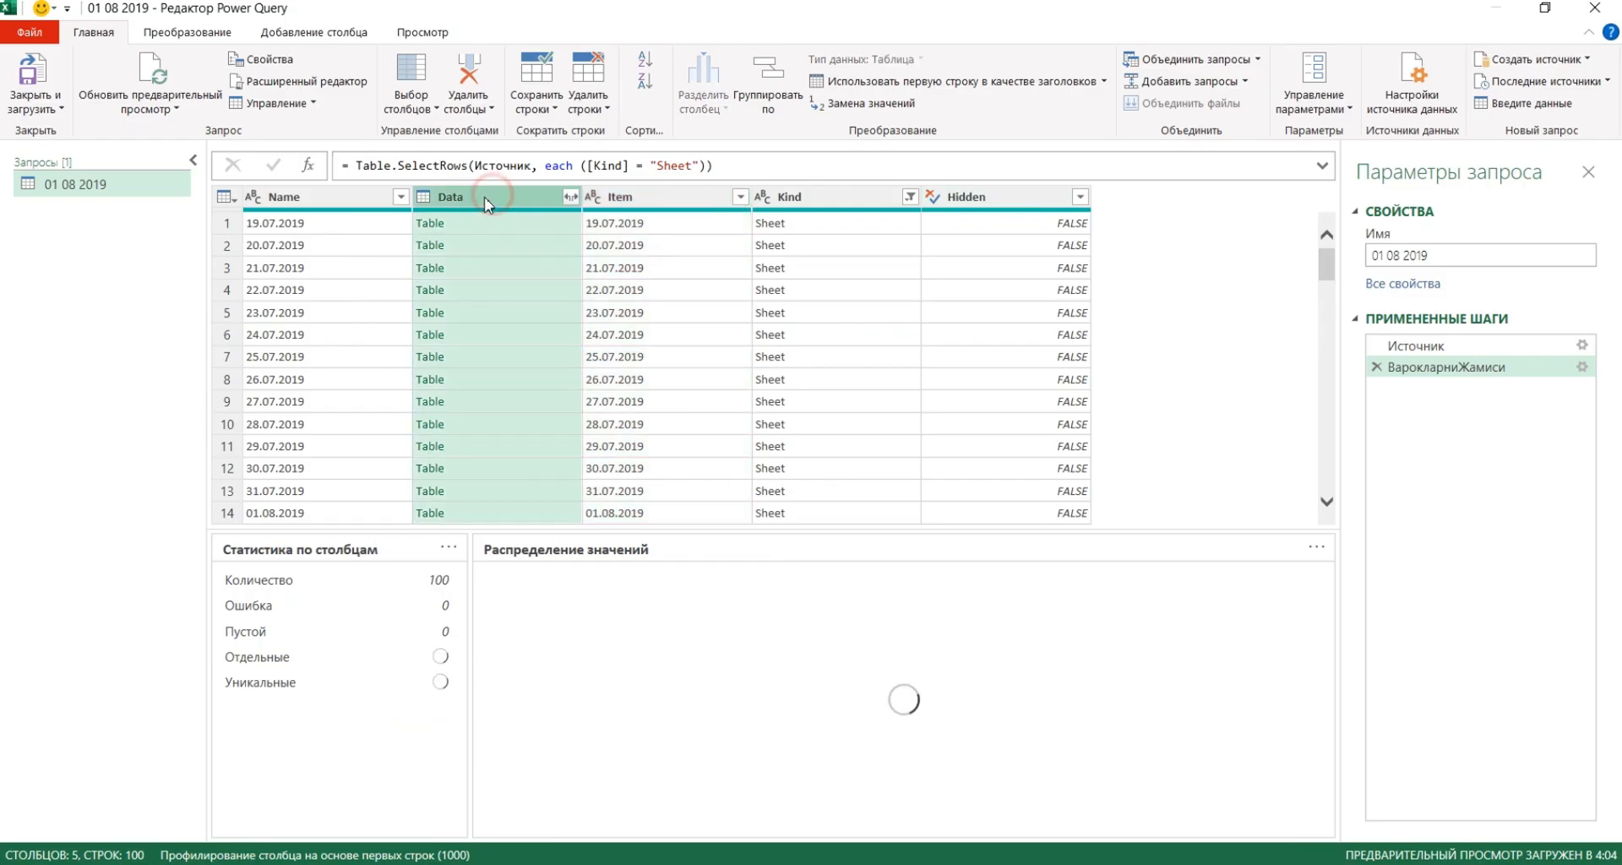
{"action": "left_click", "coordinate": [524, 223]}
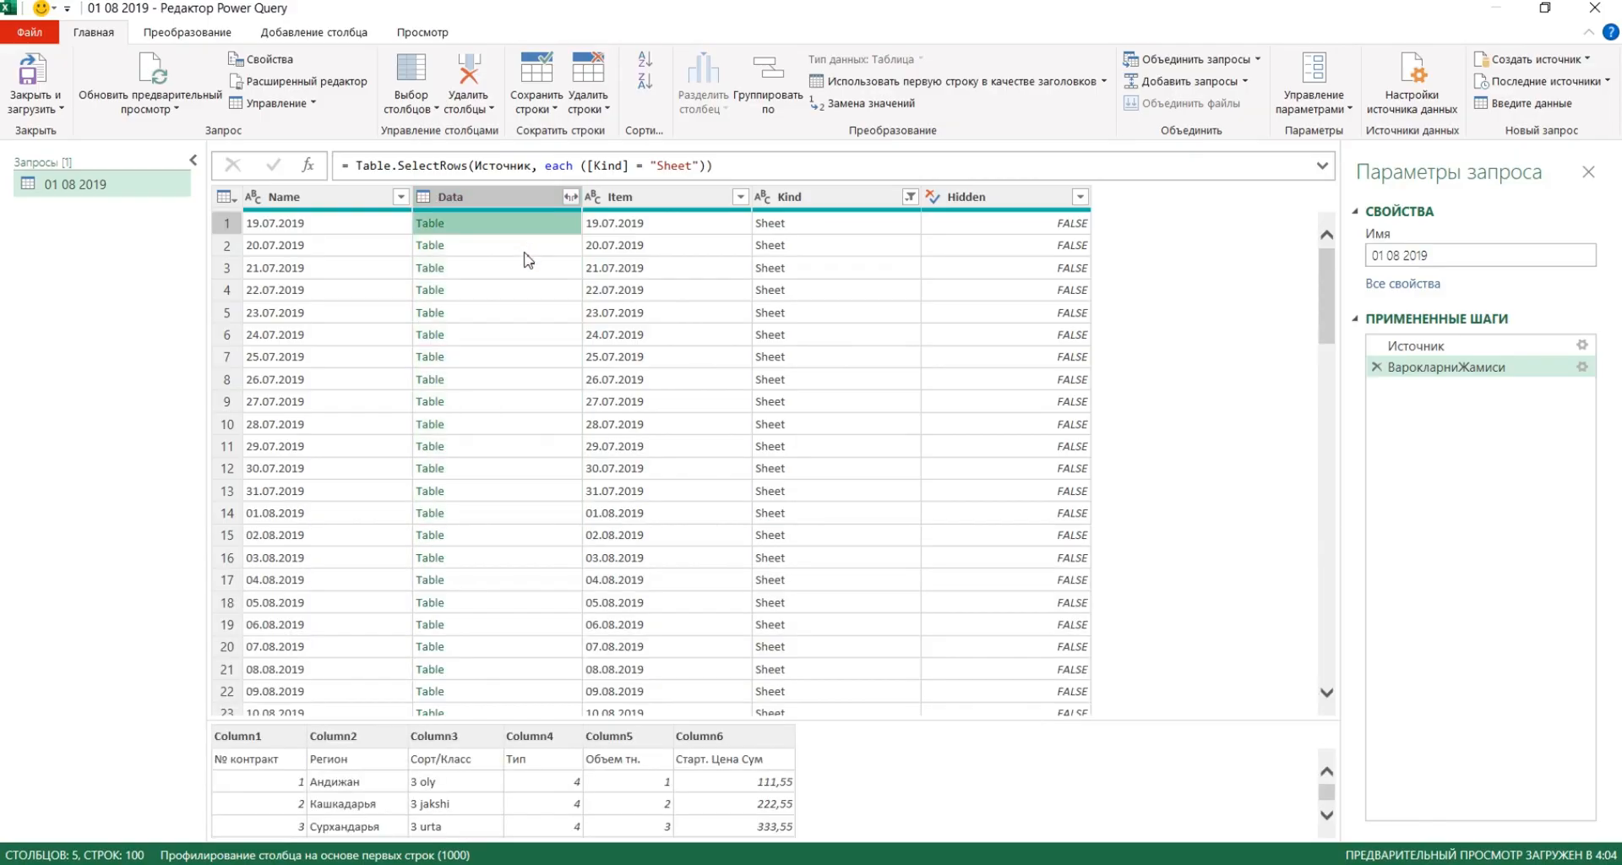
{"action": "left_click", "coordinate": [525, 252]}
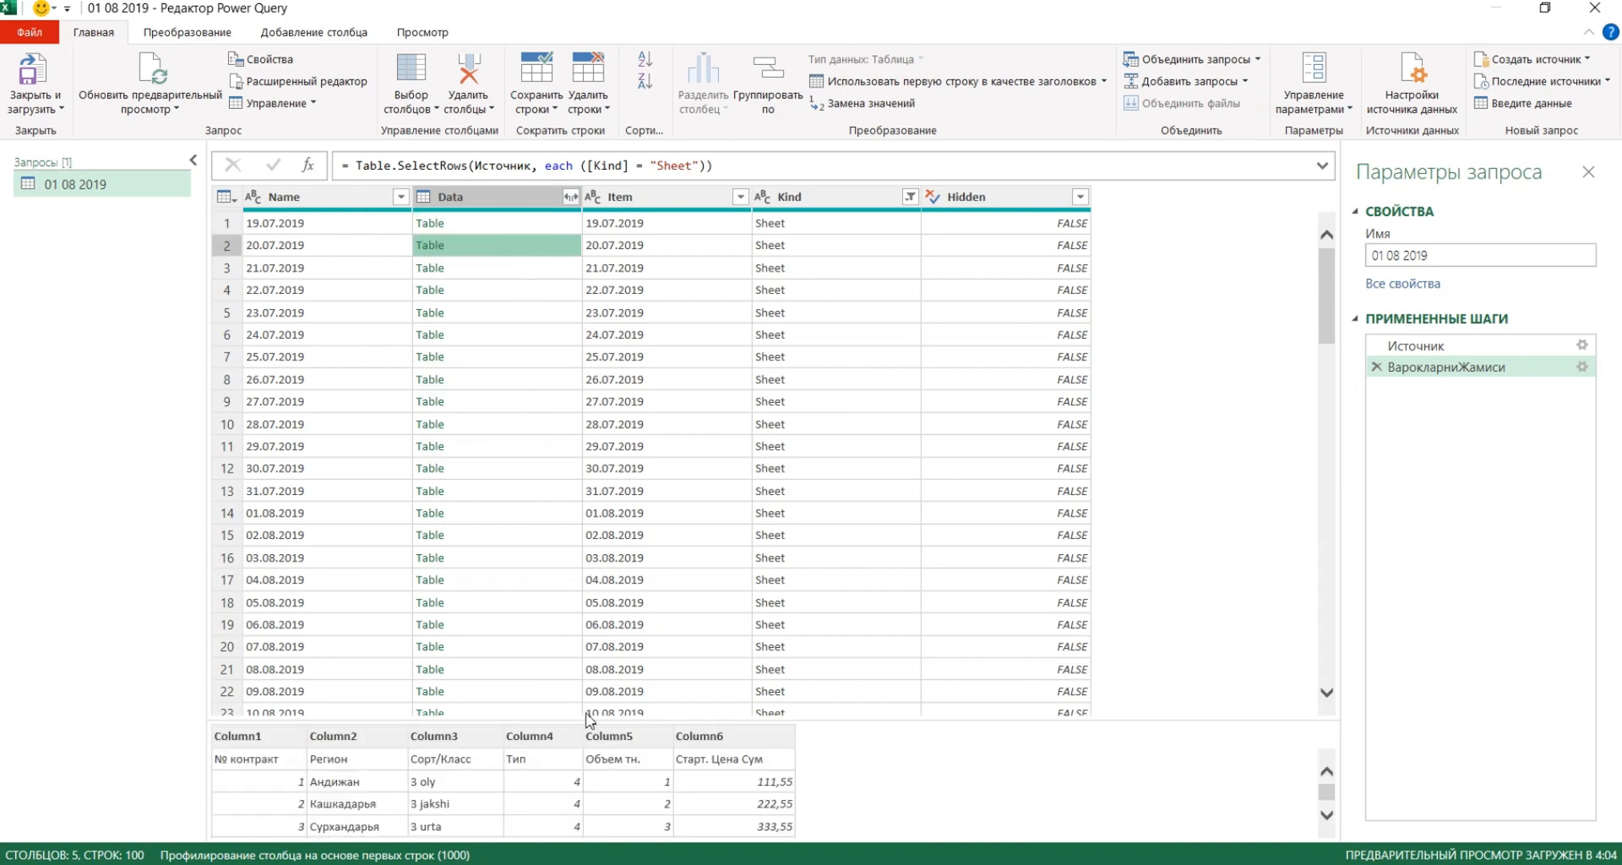
{"action": "left_click_drag", "start_coordinate": [641, 720], "coordinate": [641, 485]}
{"action": "left_click", "coordinate": [489, 273]}
{"action": "left_click", "coordinate": [490, 293]}
{"action": "left_click", "coordinate": [500, 316]}
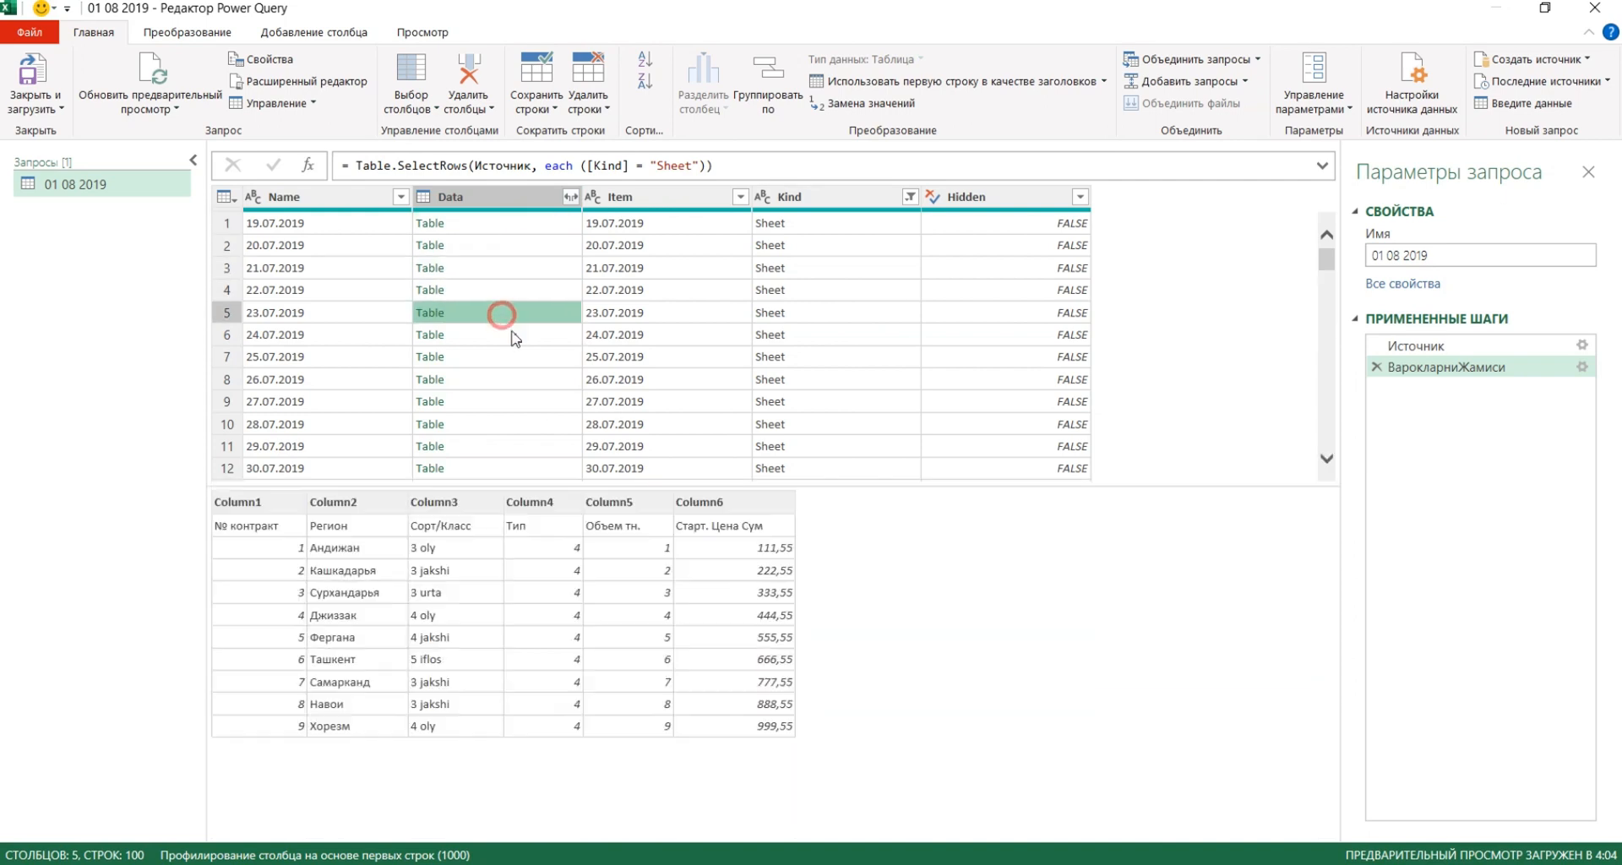
{"action": "left_click", "coordinate": [512, 335]}
{"action": "left_click", "coordinate": [515, 358]}
{"action": "left_click", "coordinate": [518, 380]}
{"action": "left_click", "coordinate": [524, 403]}
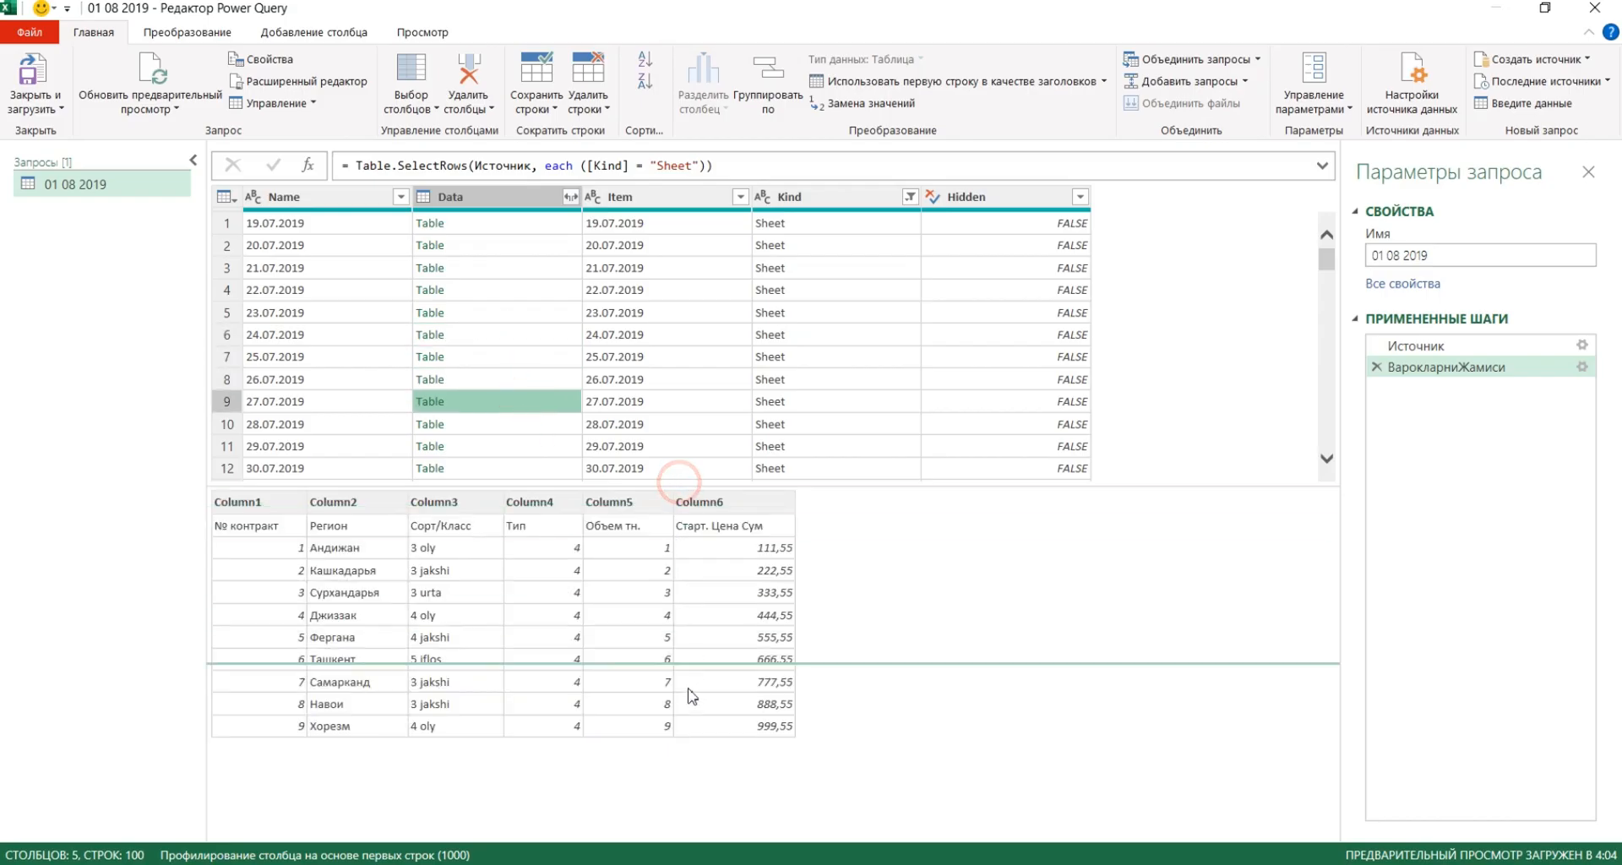
{"action": "left_click_drag", "start_coordinate": [692, 745], "coordinate": [693, 766]}
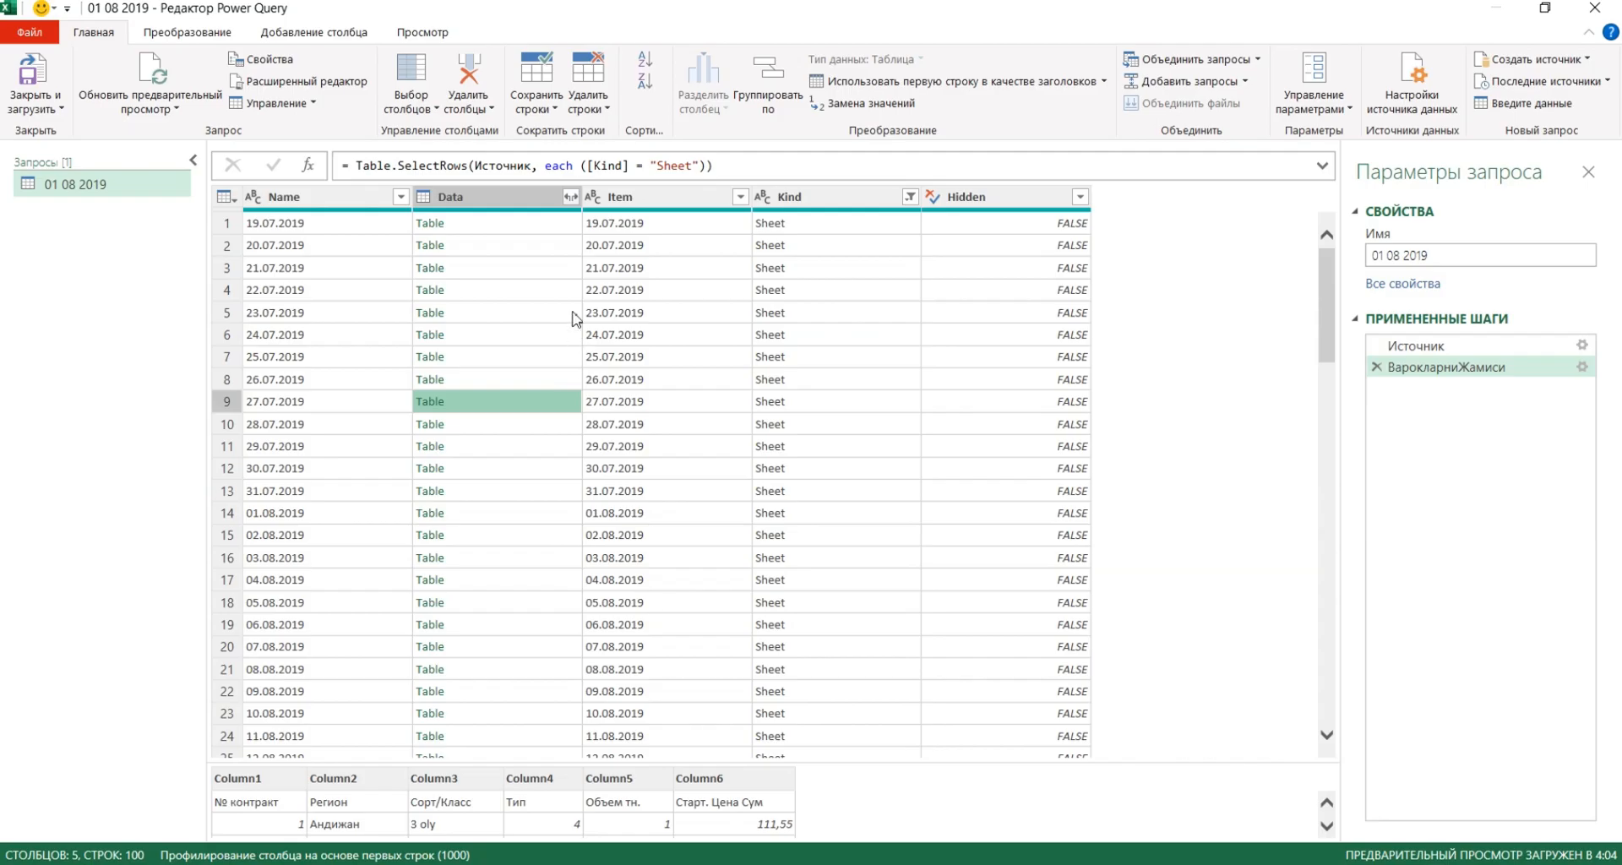
Expand the Data column into Column1 through Column6 without using the original column name as a prefix
{"action": "left_click", "coordinate": [571, 198]}
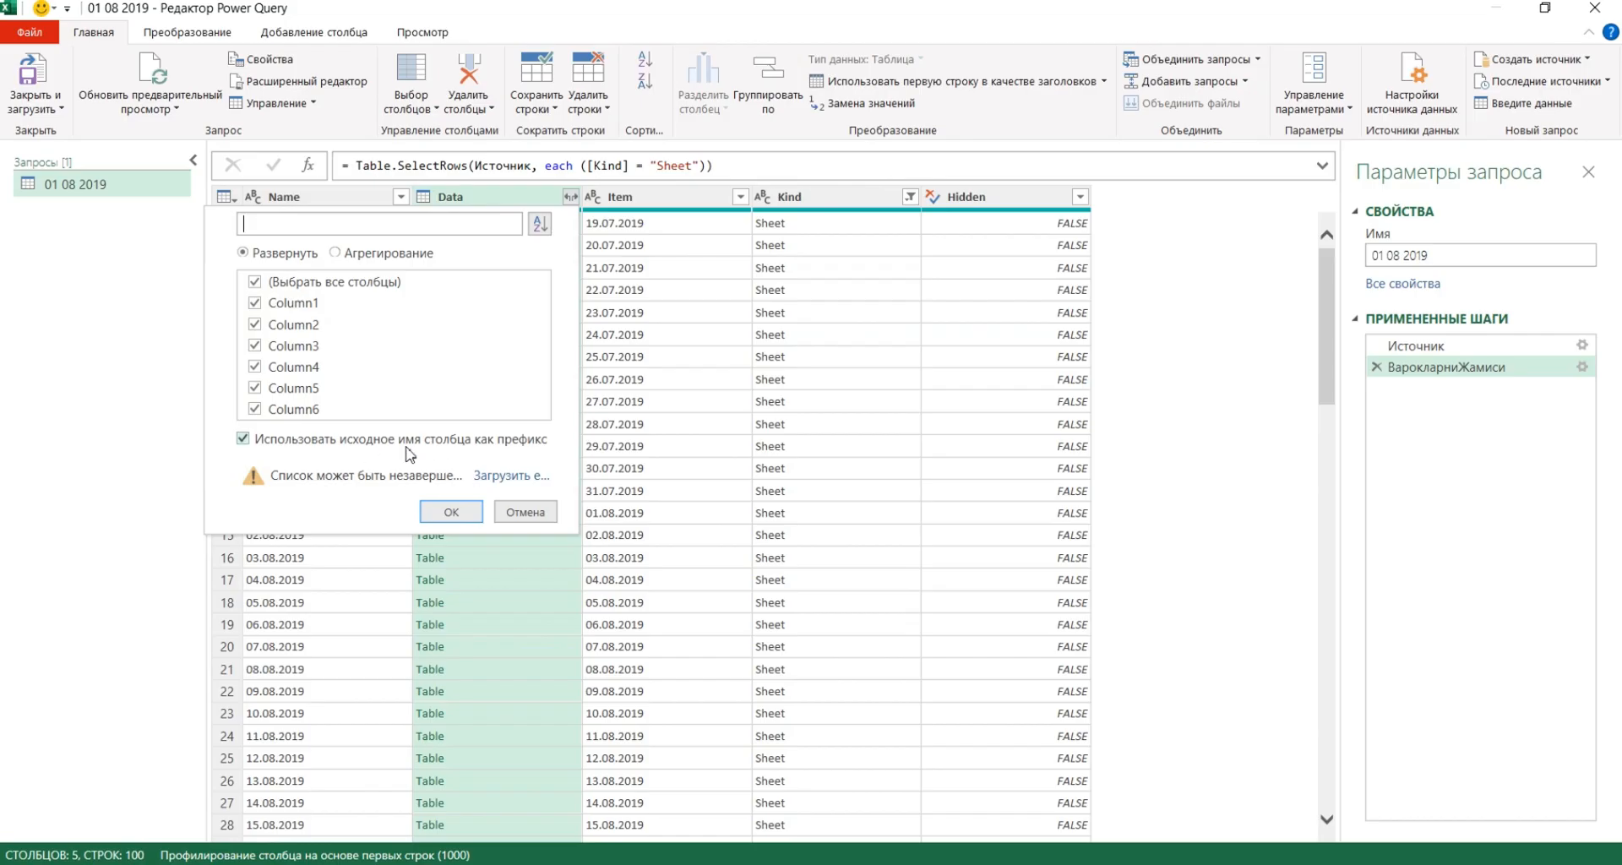
{"action": "left_click", "coordinate": [309, 440]}
{"action": "left_click", "coordinate": [447, 510]}
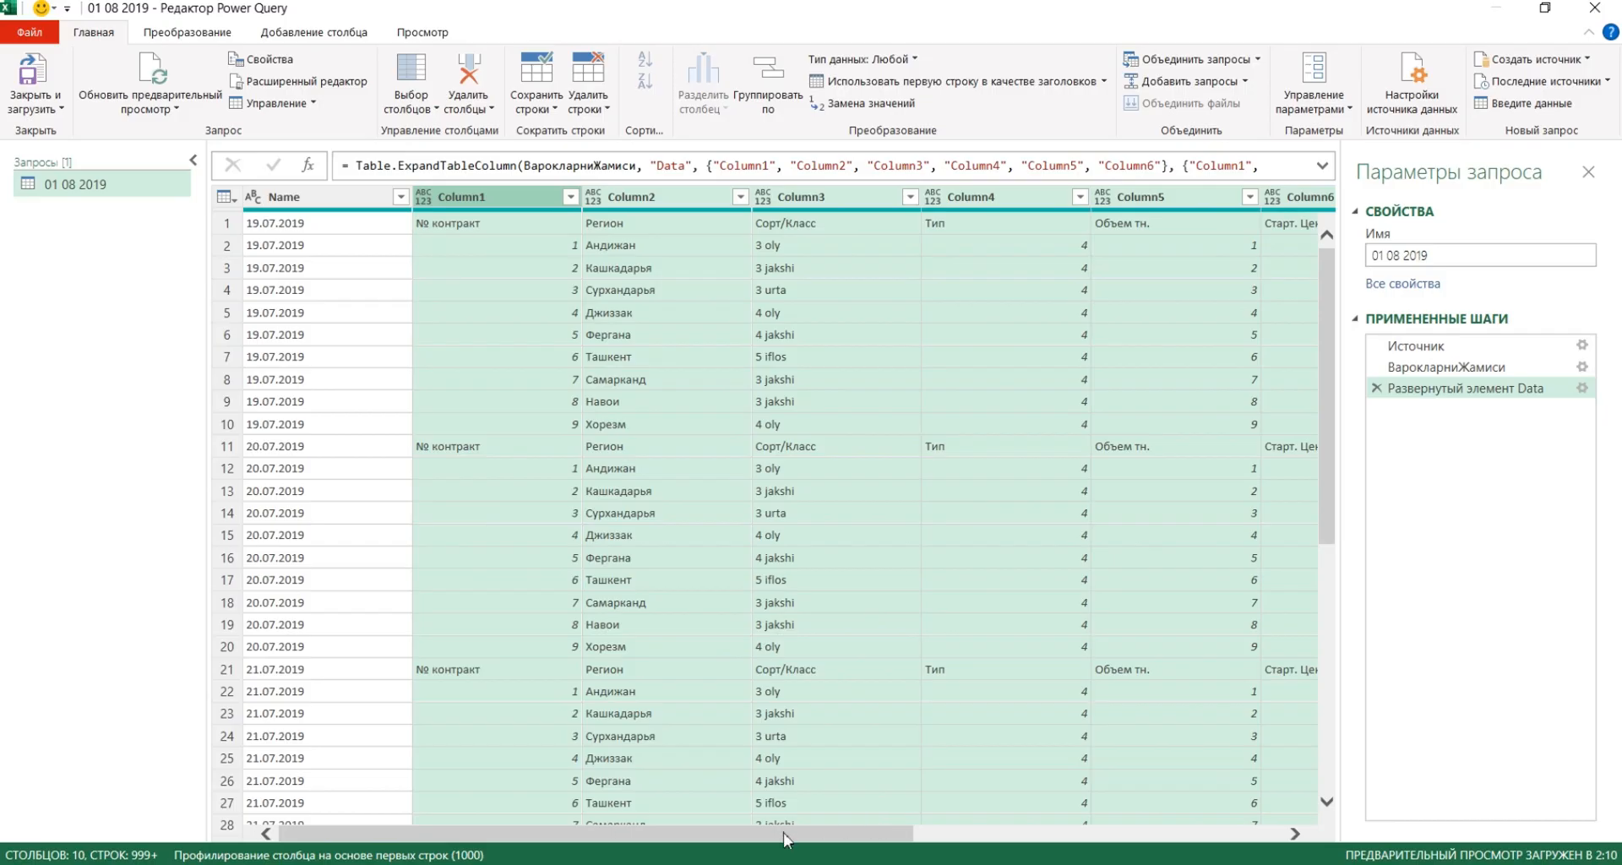
Keep only the columns from Name through Column6 and remove all the other columns
{"action": "left_click_drag", "start_coordinate": [783, 833], "coordinate": [378, 821]}
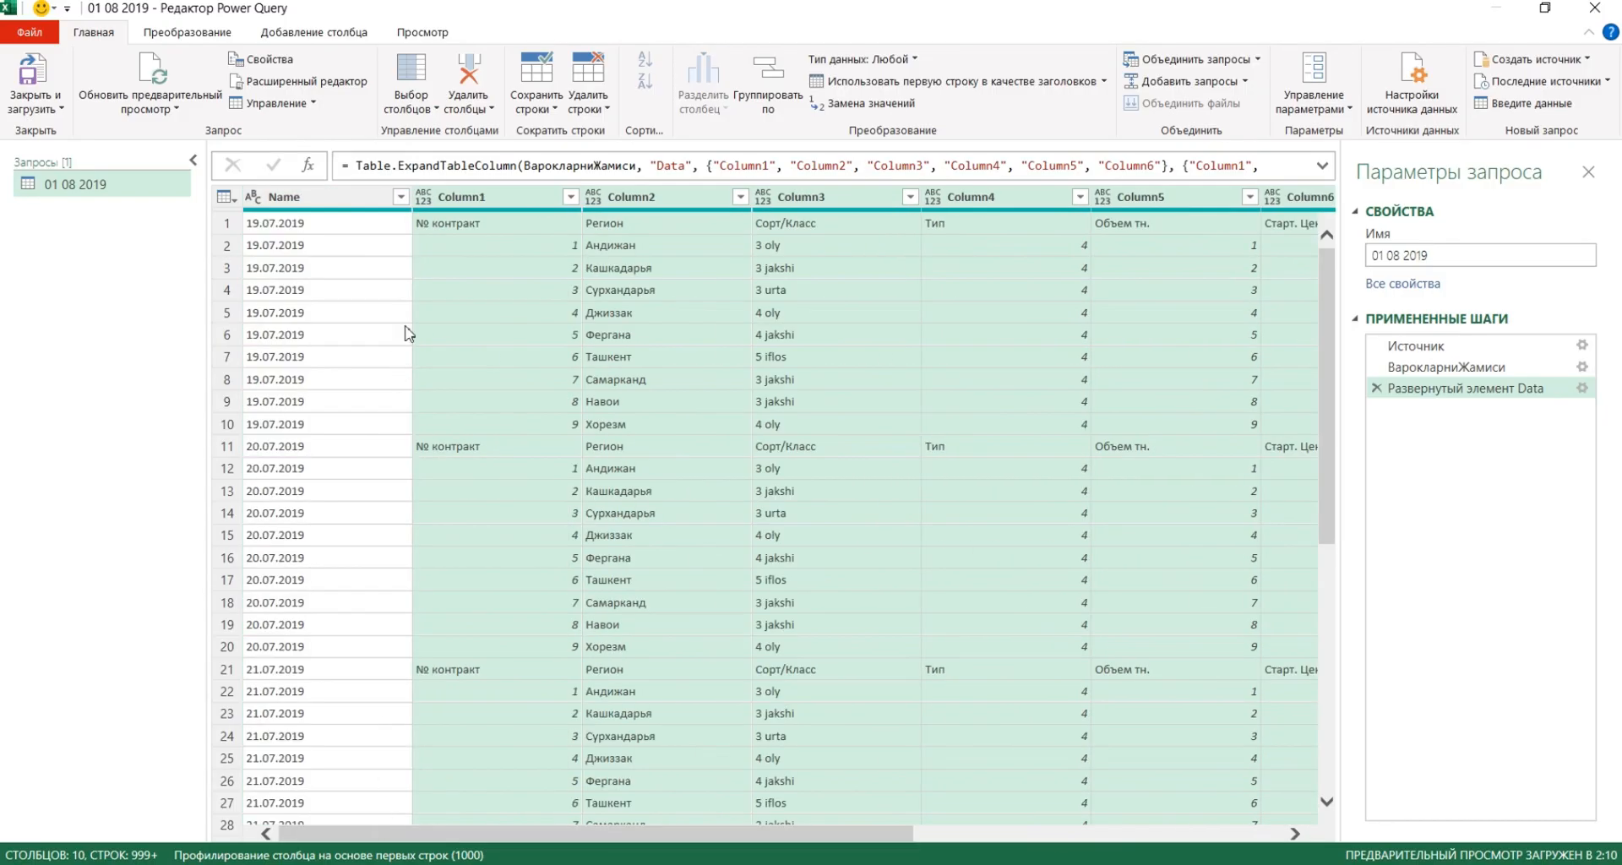
{"action": "left_click", "coordinate": [320, 196]}
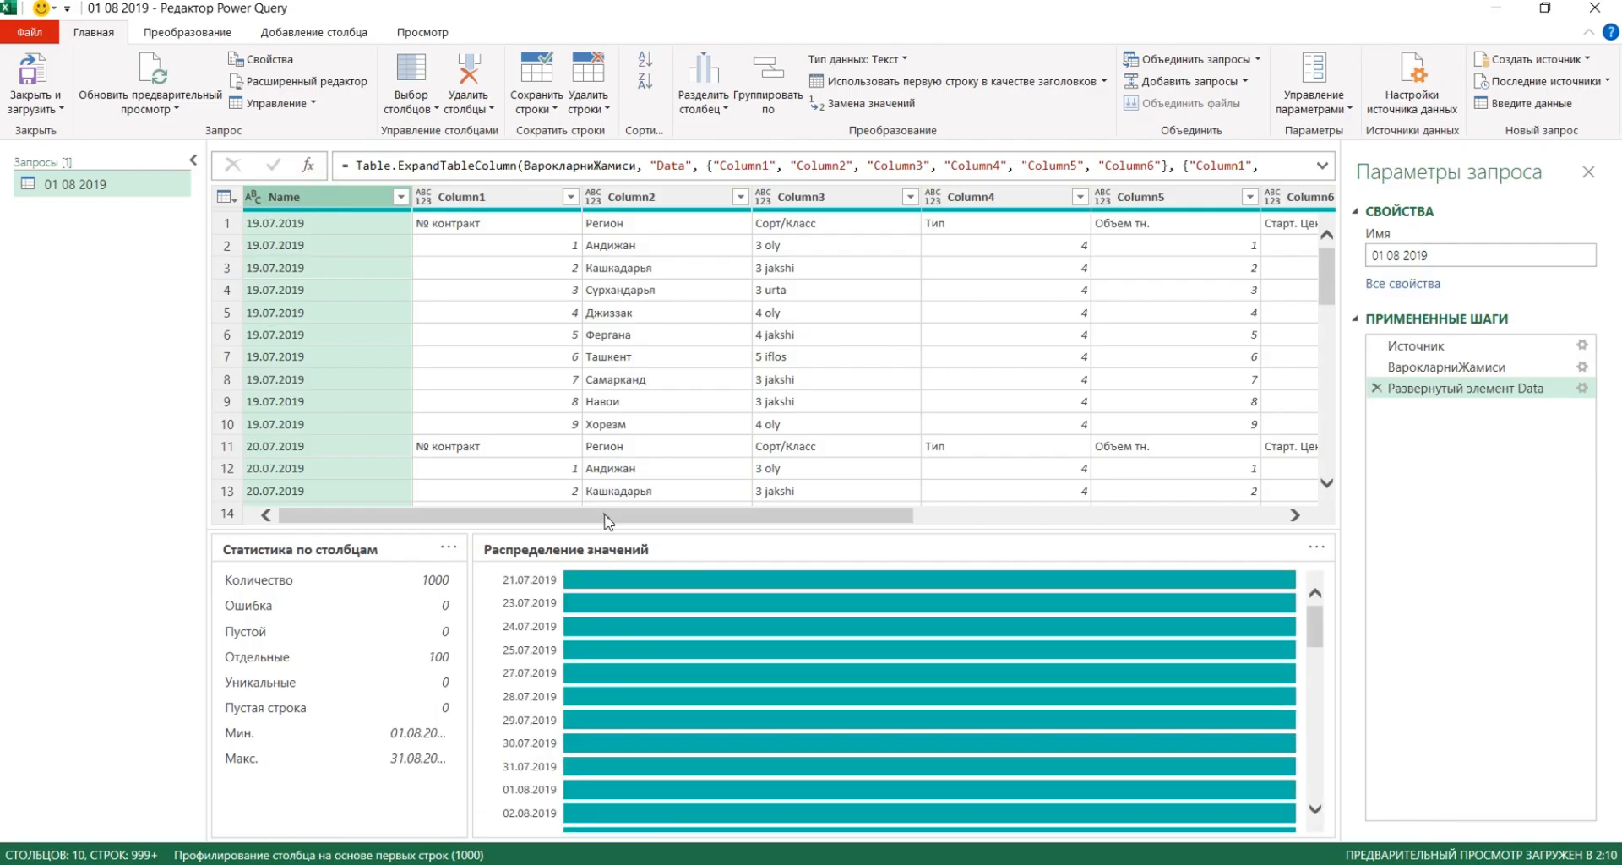
{"action": "left_click_drag", "start_coordinate": [605, 514], "coordinate": [959, 525]}
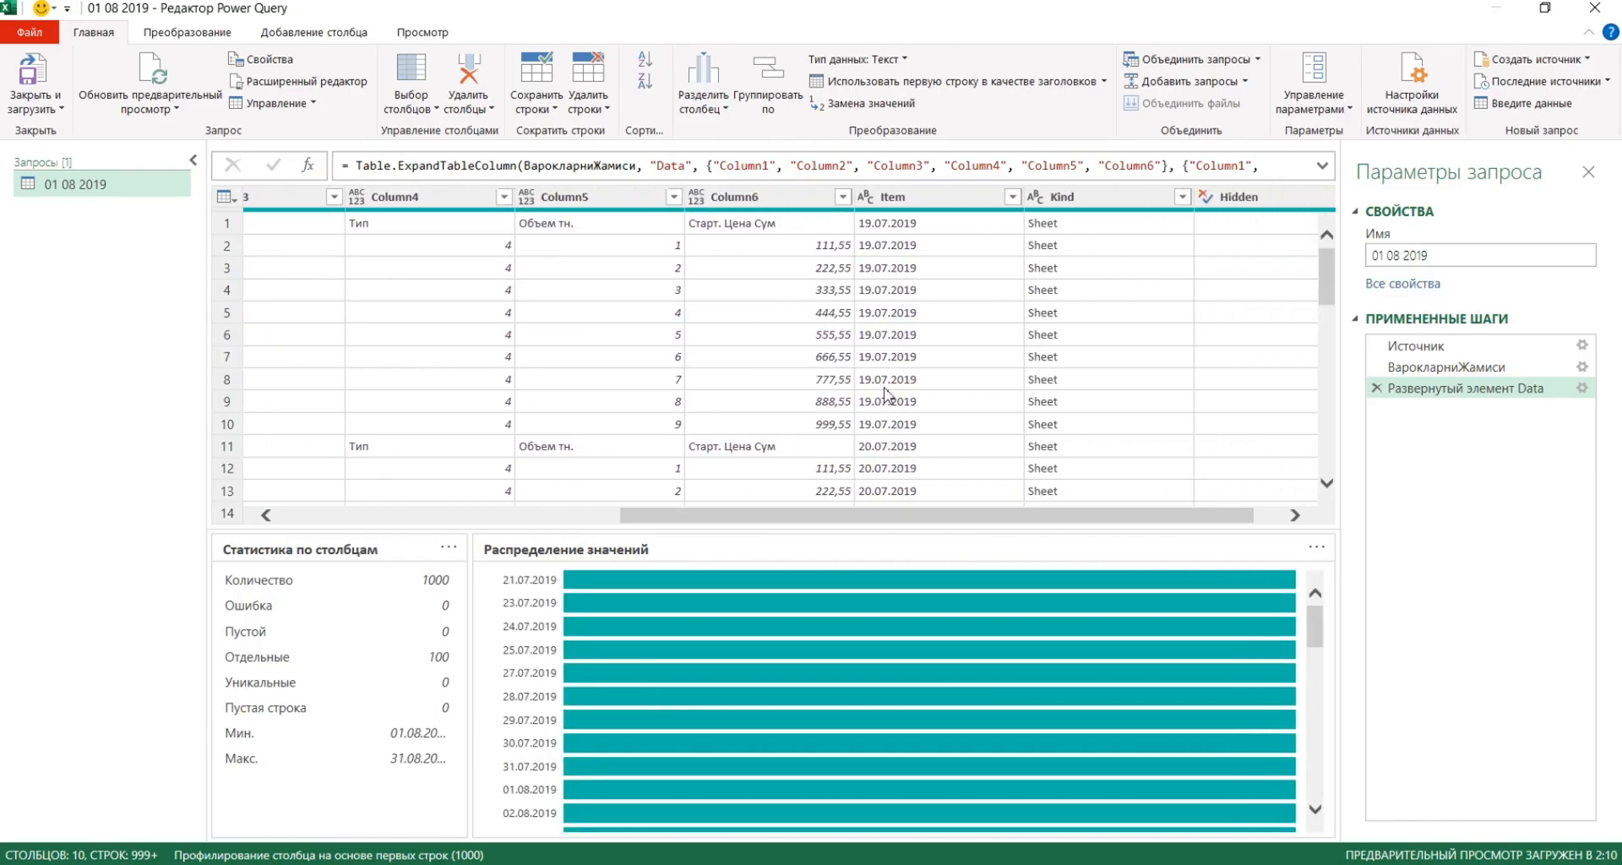
{"action": "left_click", "coordinate": [777, 198], "text": "shift"}
{"action": "left_click_drag", "start_coordinate": [929, 837], "coordinate": [534, 845]}
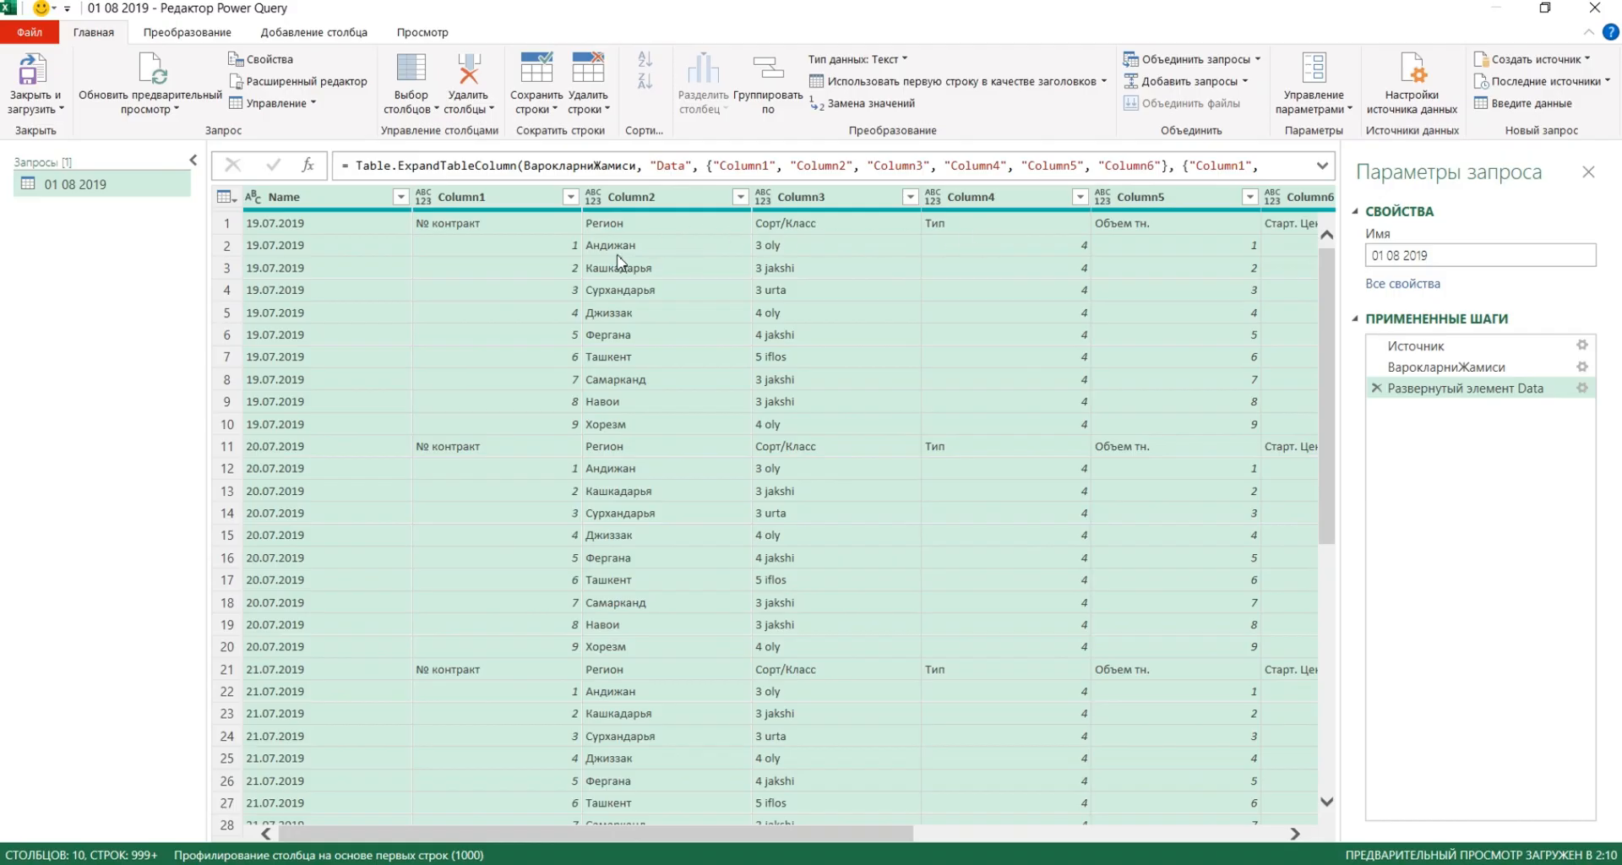
{"action": "right_click", "coordinate": [315, 201]}
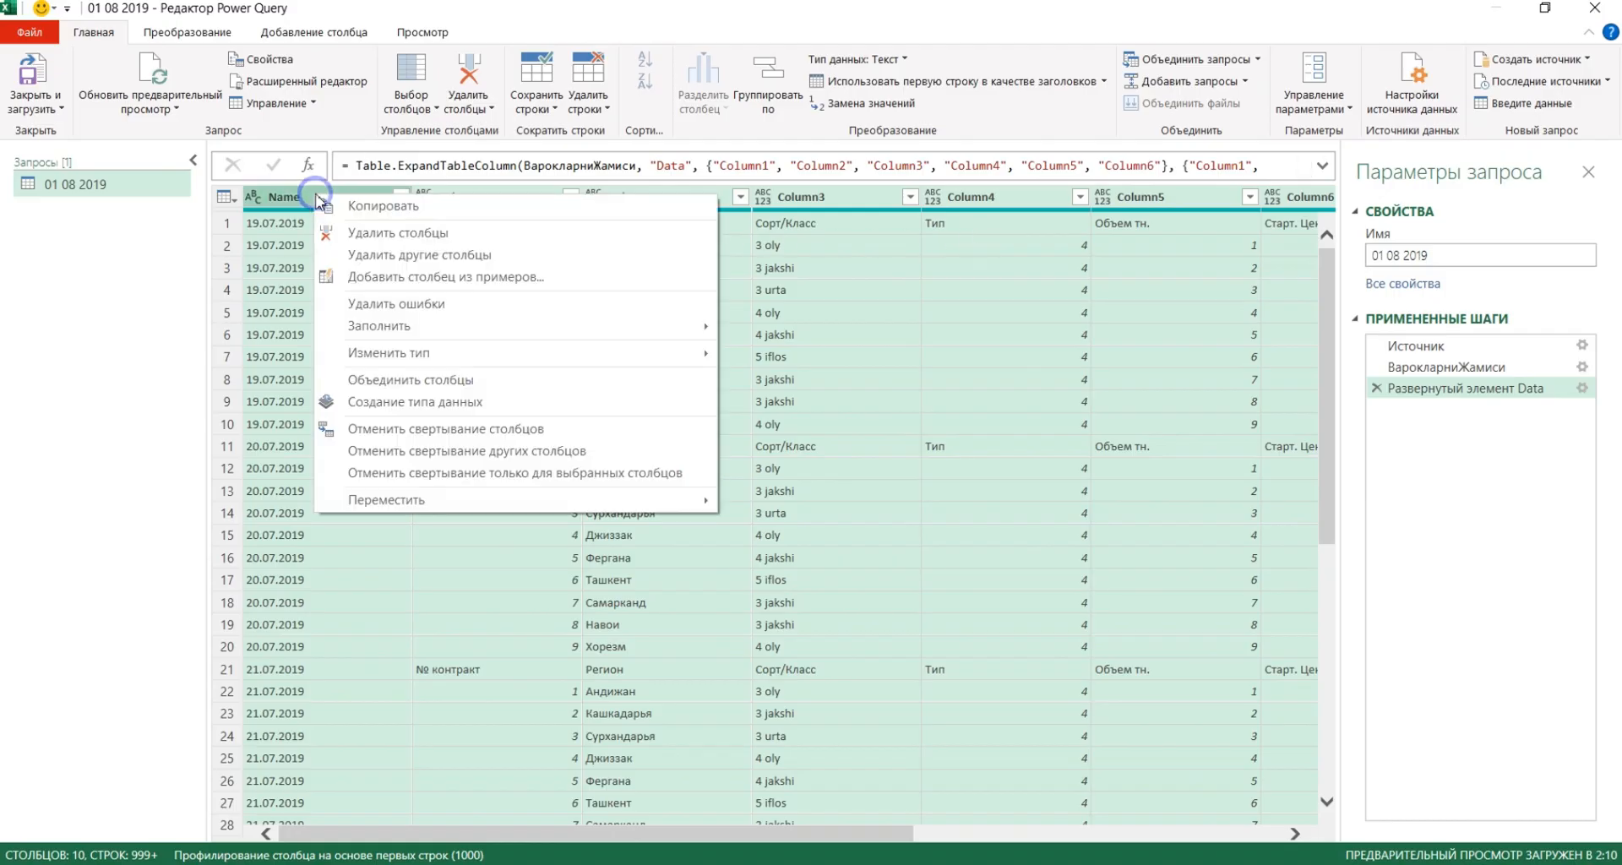
{"action": "left_click", "coordinate": [407, 262]}
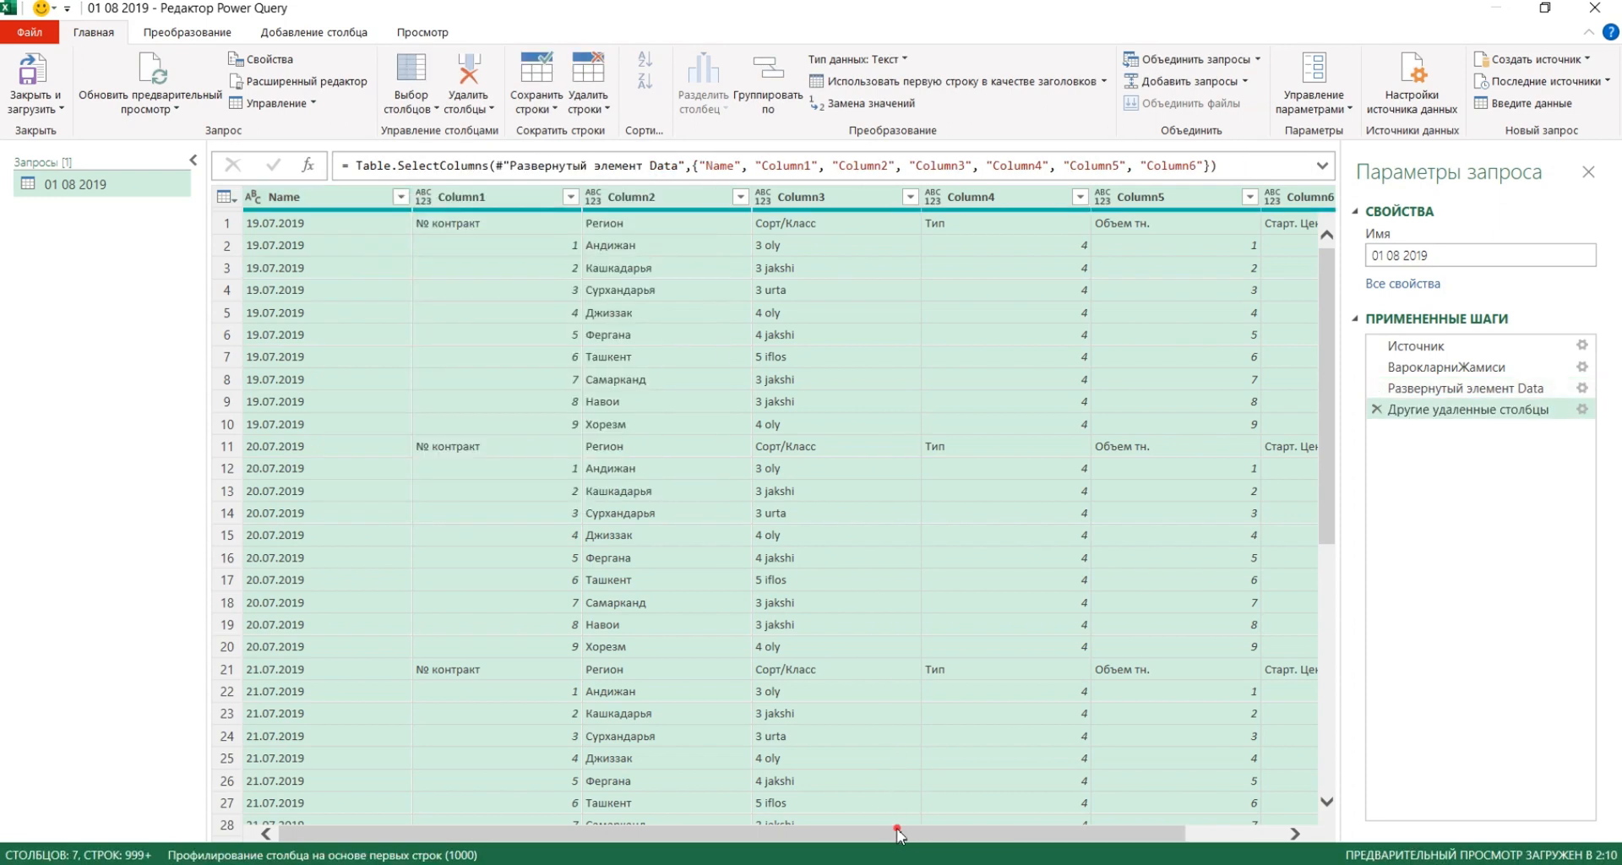
Examine the header texts in the first data row, the option to promote that row to headers, and the Name column's dates
{"action": "left_click_drag", "start_coordinate": [897, 832], "coordinate": [690, 844]}
{"action": "left_click", "coordinate": [526, 225]}
{"action": "left_click", "coordinate": [629, 224]}
{"action": "left_click", "coordinate": [779, 230]}
{"action": "left_click", "coordinate": [1005, 224]}
{"action": "left_click", "coordinate": [1193, 221]}
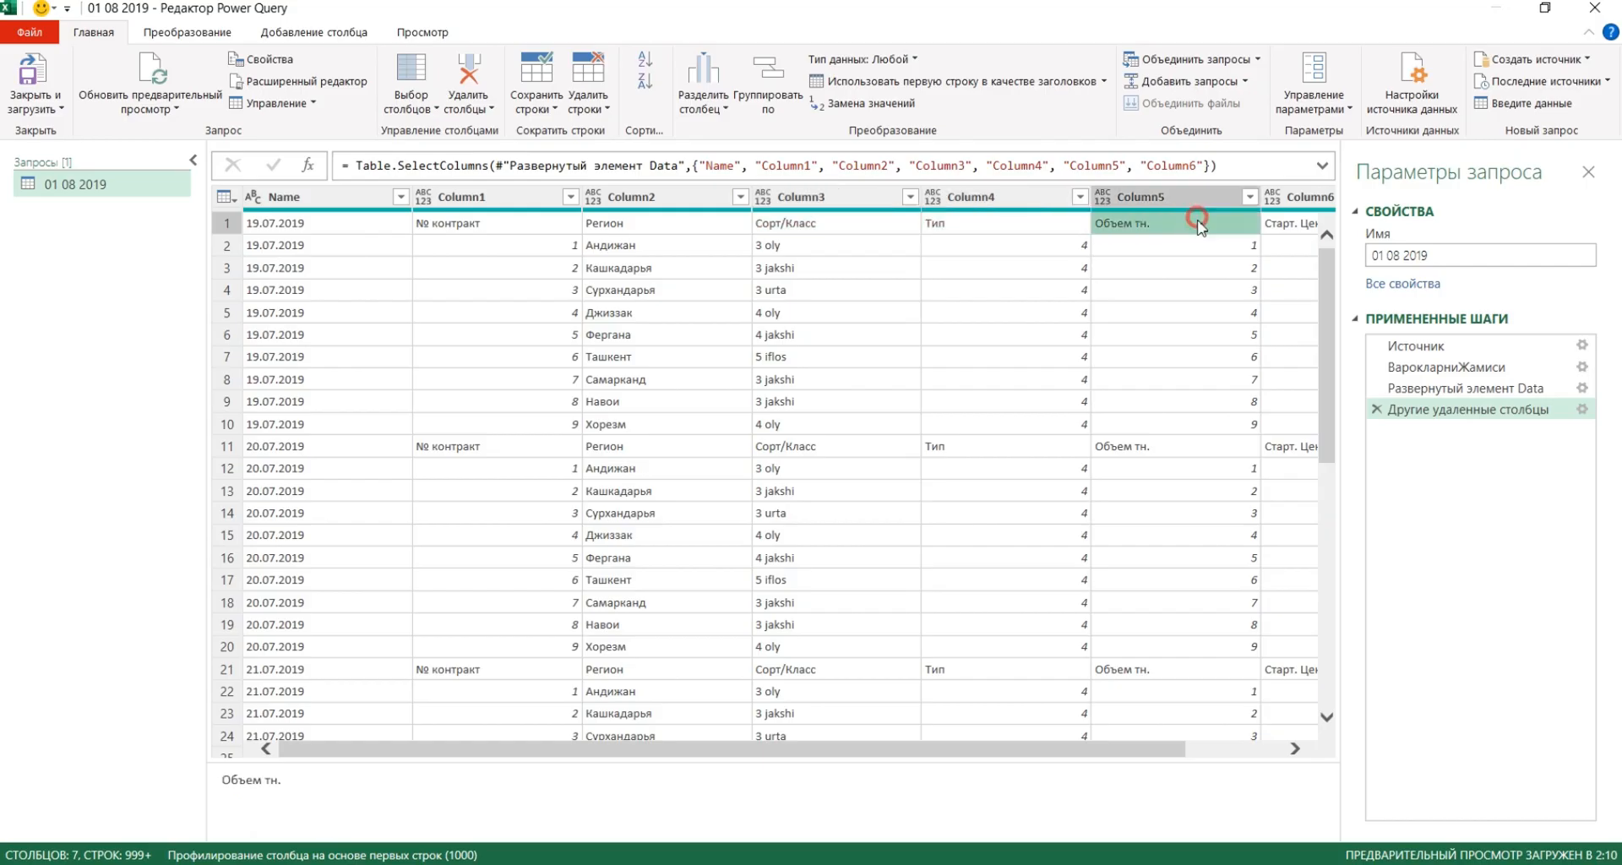
{"action": "left_click_drag", "start_coordinate": [977, 753], "coordinate": [773, 780]}
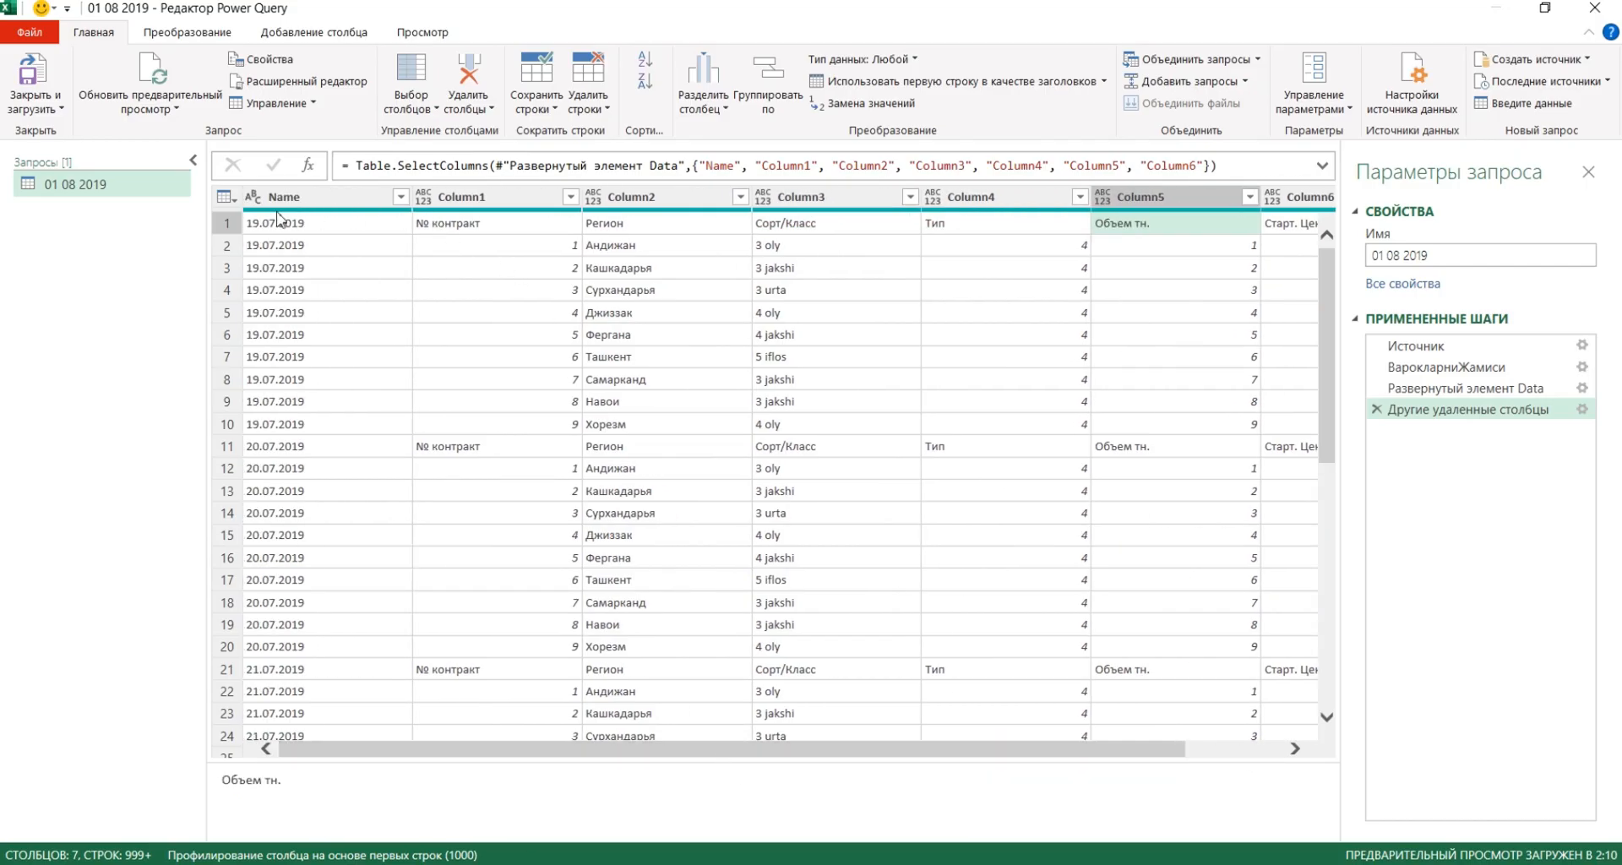
{"action": "left_click", "coordinate": [228, 198]}
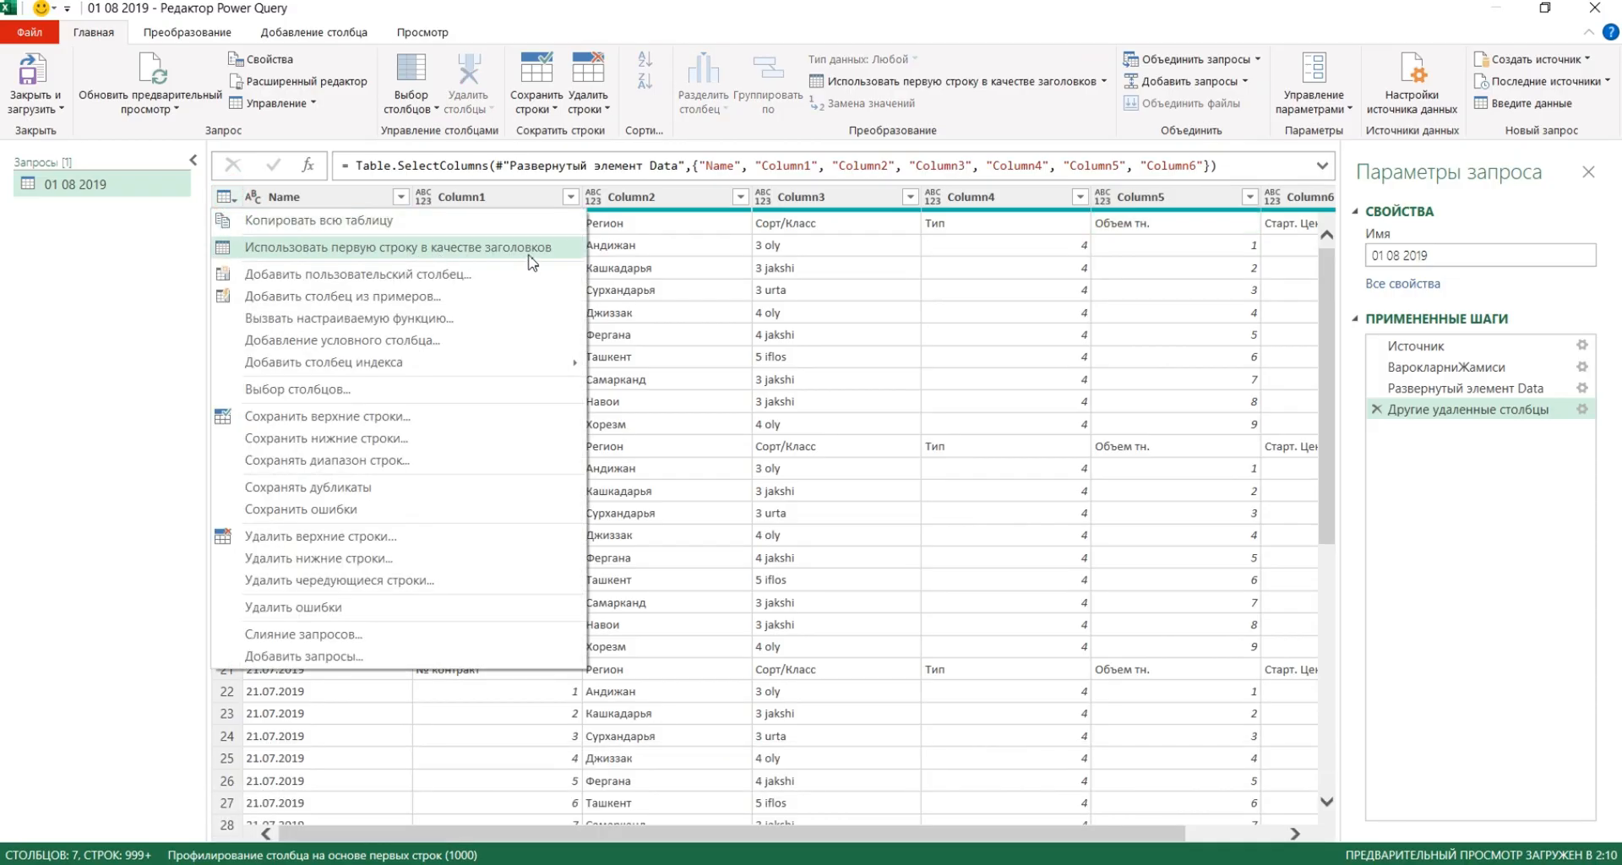
{"action": "left_click", "coordinate": [731, 267]}
{"action": "left_click", "coordinate": [273, 226]}
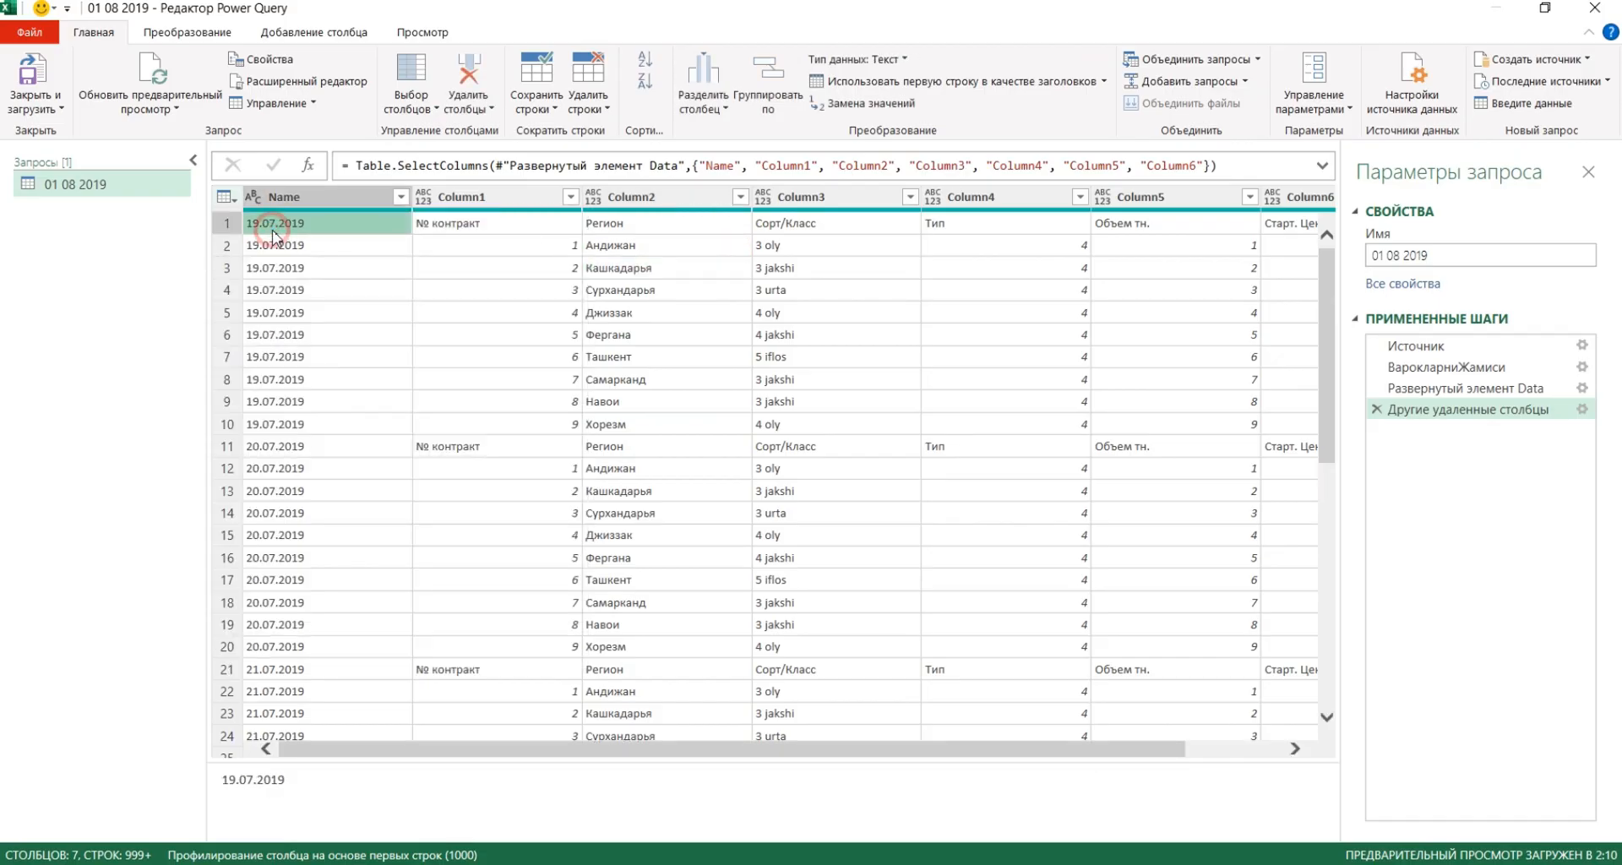
{"action": "left_click", "coordinate": [304, 196]}
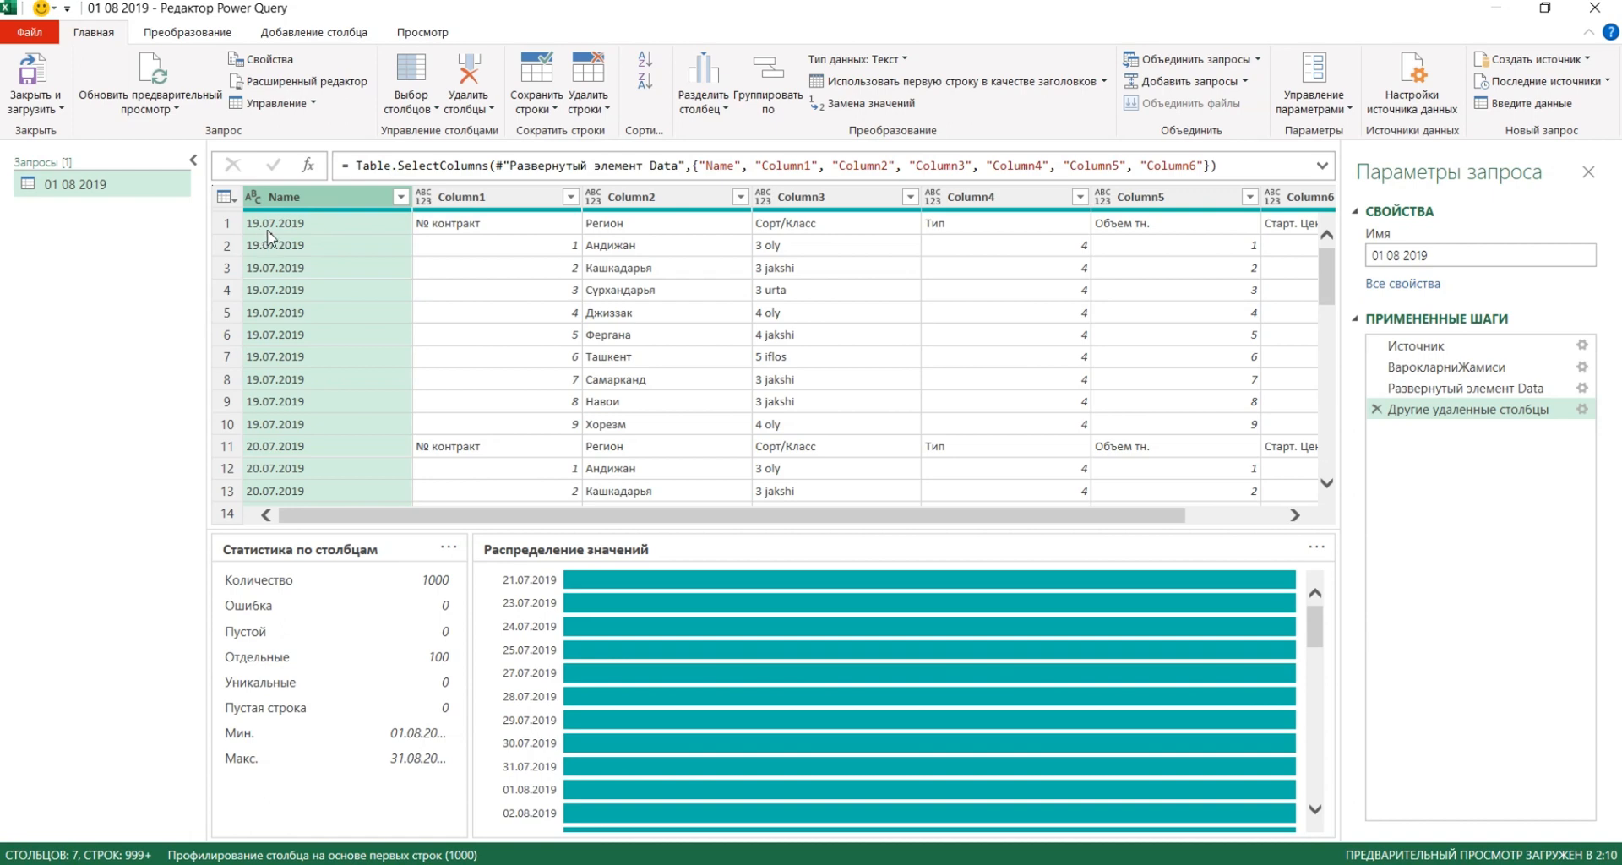
Rename the Name column to Сана and Column1 to Контракт №
{"action": "double_click", "coordinate": [307, 195]}
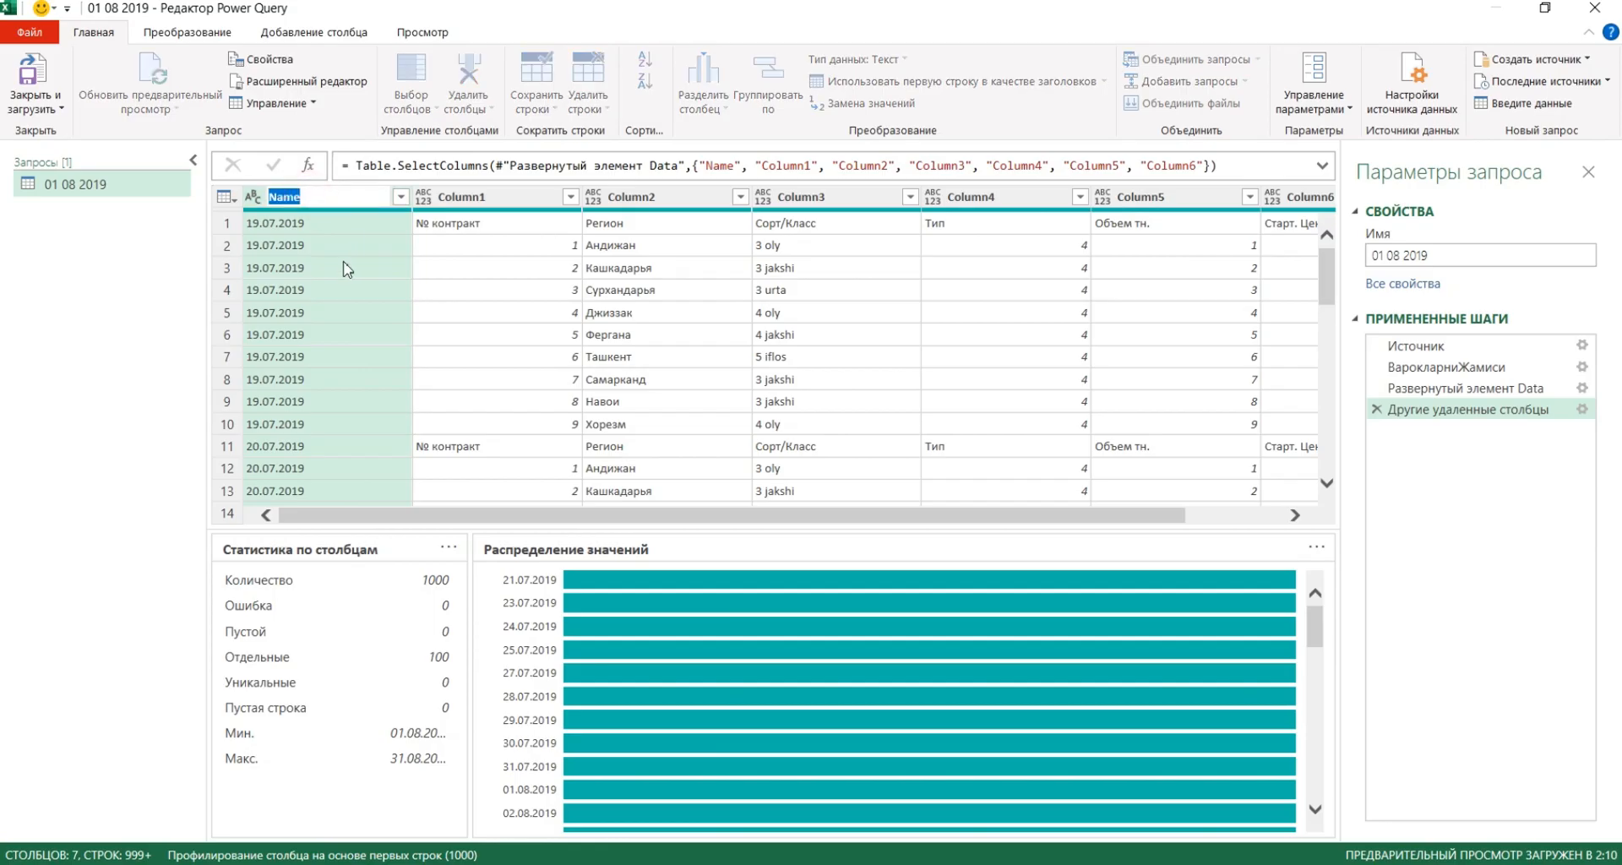
{"action": "type", "text": "Сана"}
{"action": "left_click", "coordinate": [475, 196]}
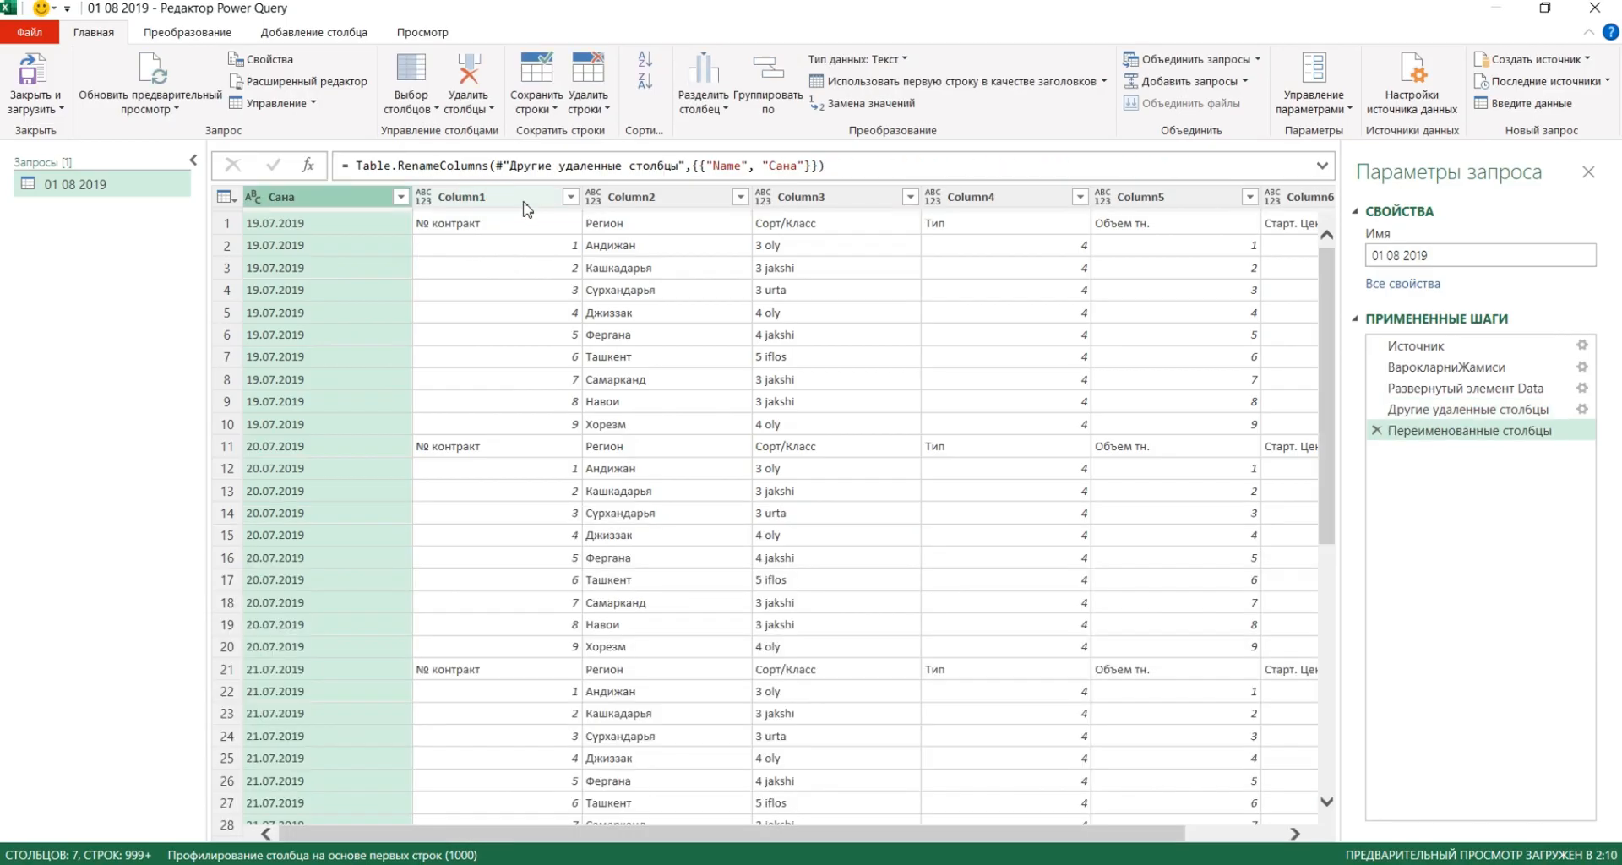
{"action": "double_click", "coordinate": [526, 200]}
{"action": "type", "text": "Контракт №"}
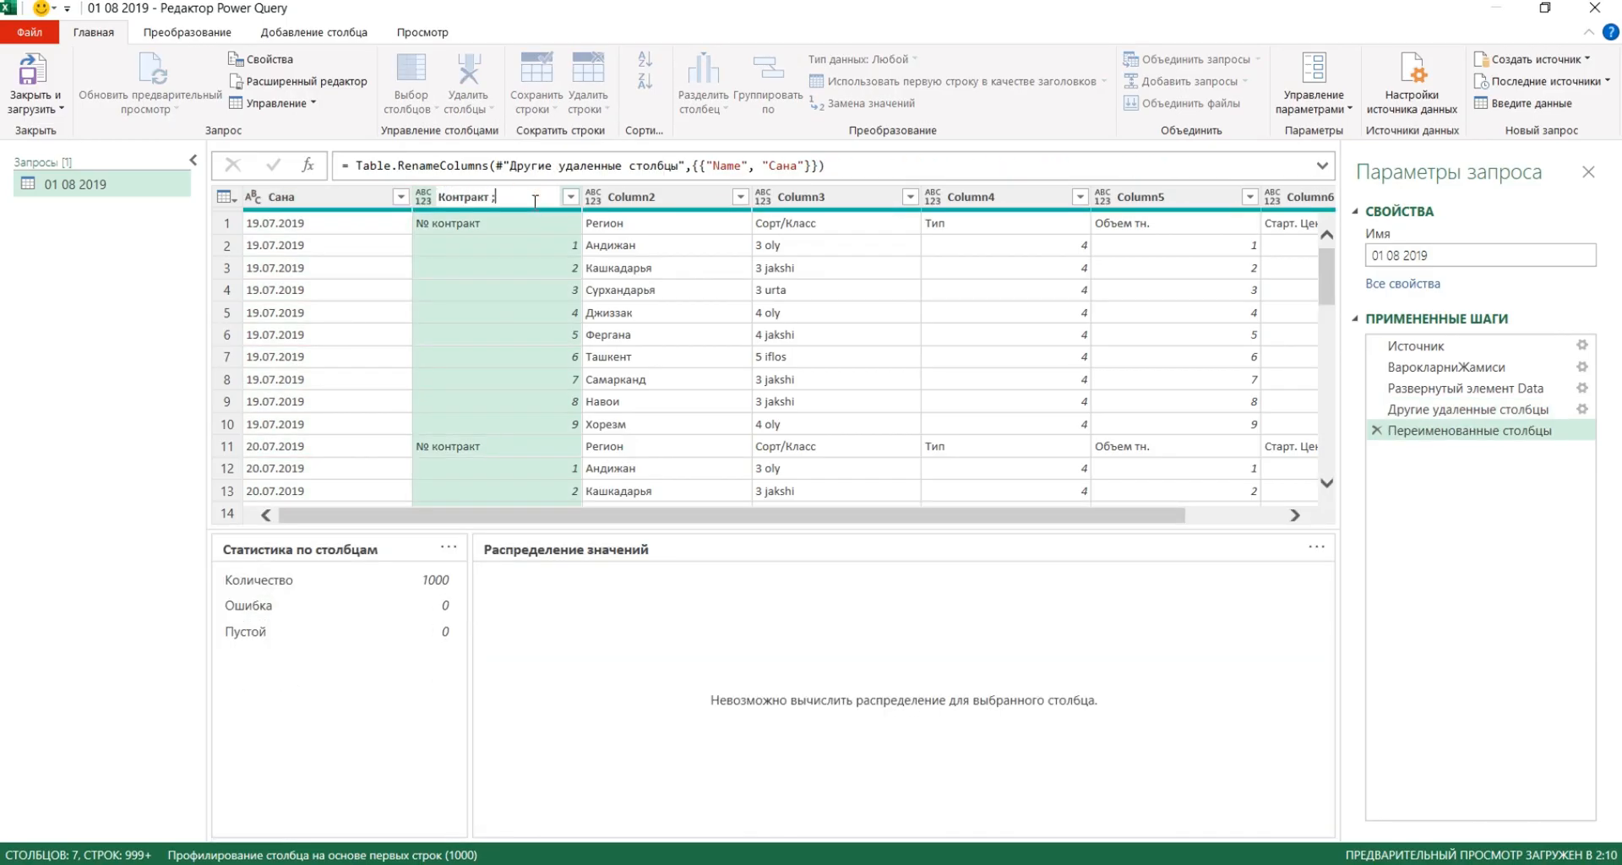
{"action": "key", "text": "Tab"}
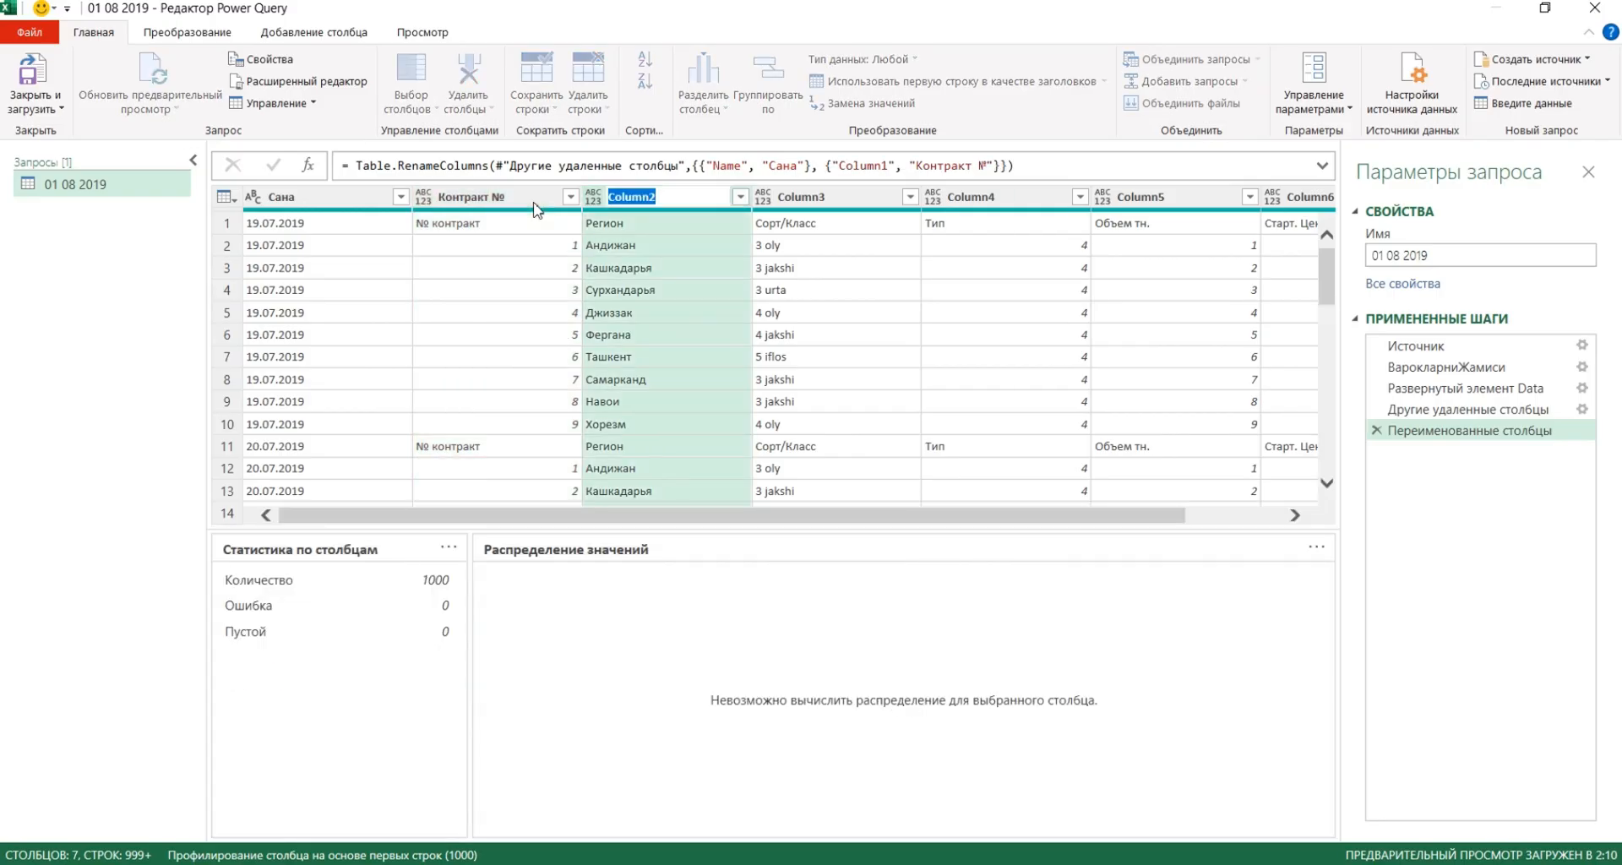
Rename Column2 to Регион, Column3 to Сорт/Класс and Column4 to Тип
{"action": "type", "text": "Регион"}
{"action": "key", "text": "Tab"}
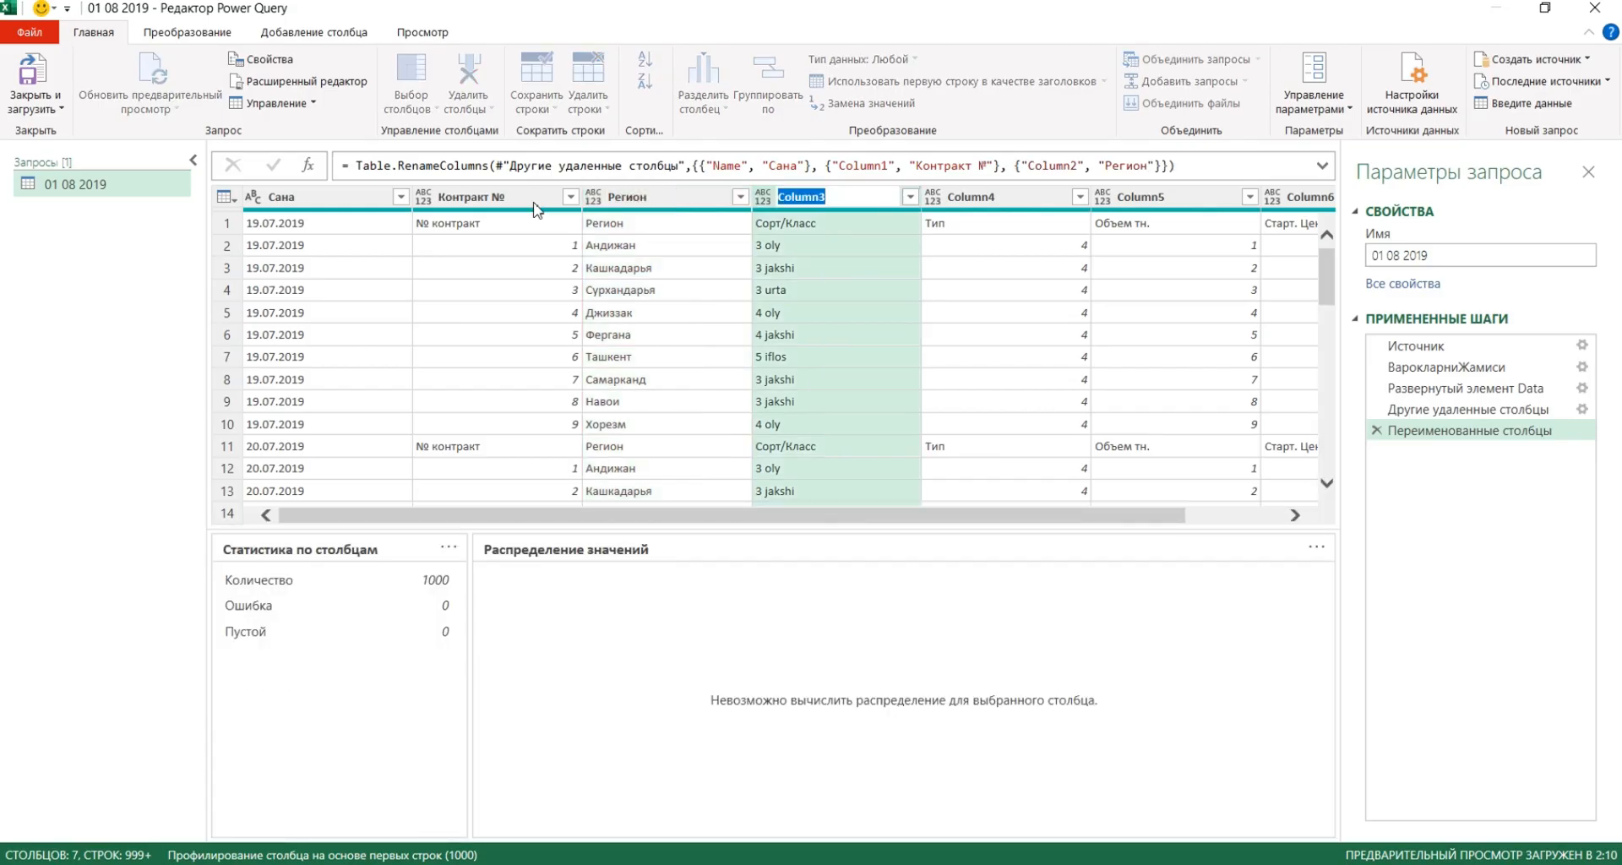
{"action": "type", "text": "Сорт/Класс"}
{"action": "key", "text": "Tab"}
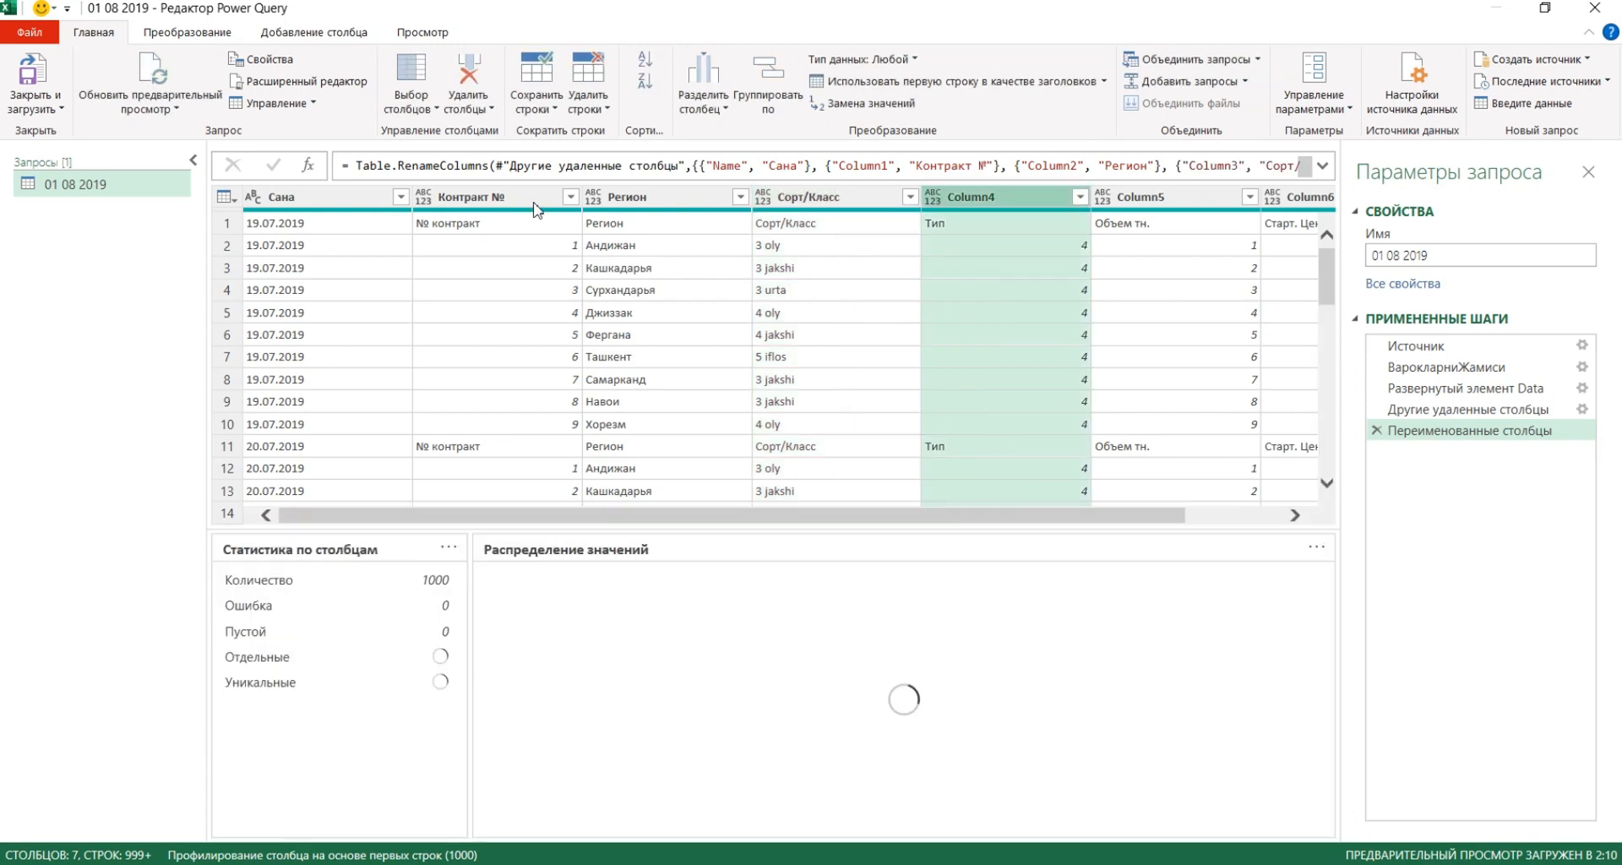
{"action": "type", "text": "Тип"}
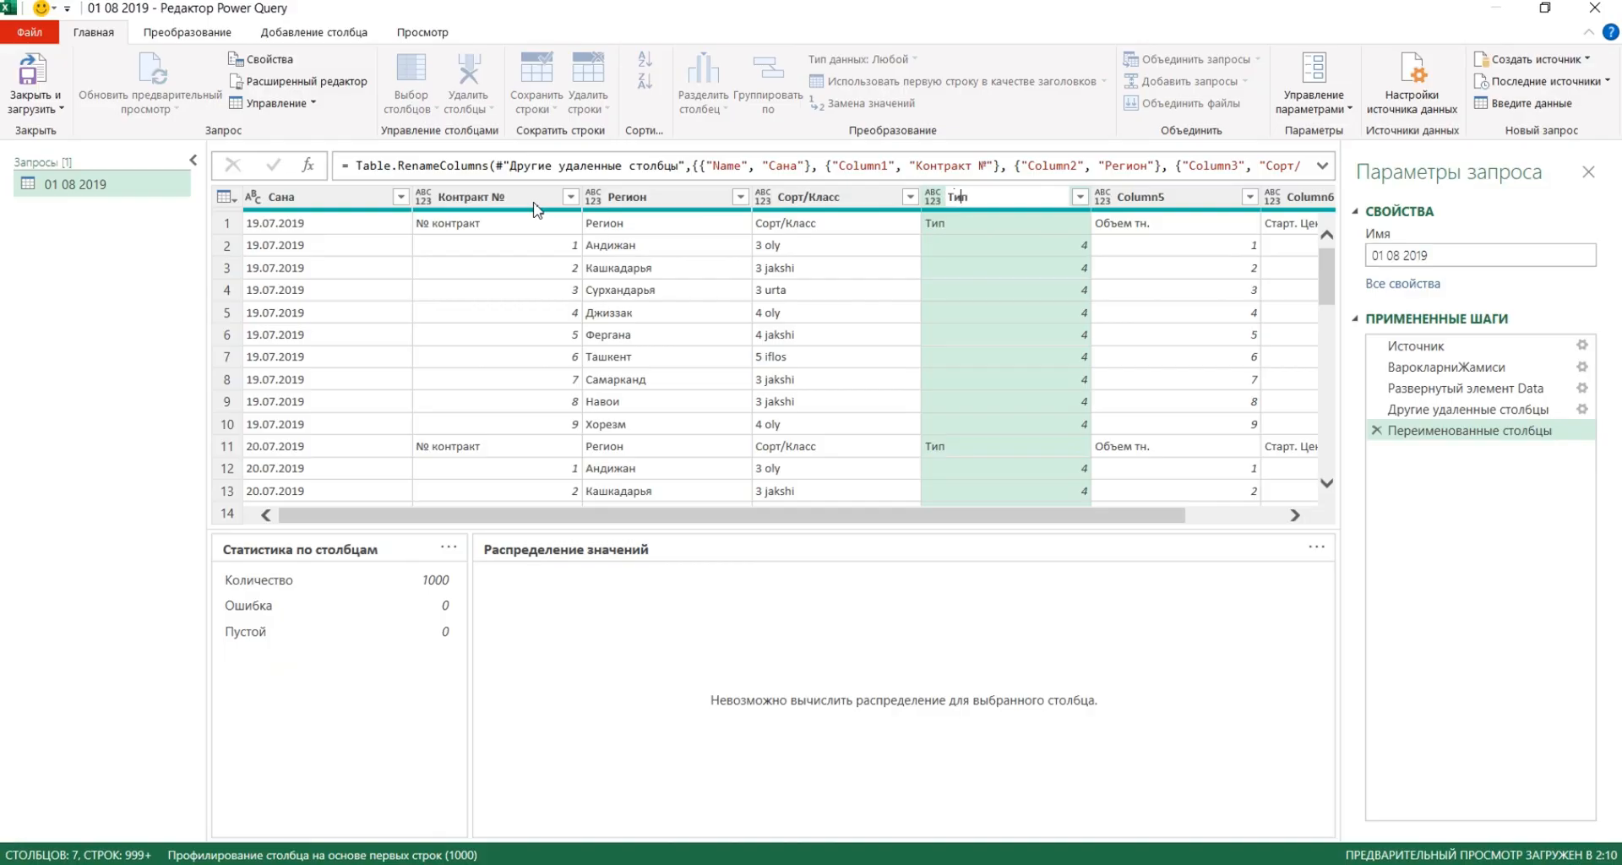
{"action": "key", "text": "Return"}
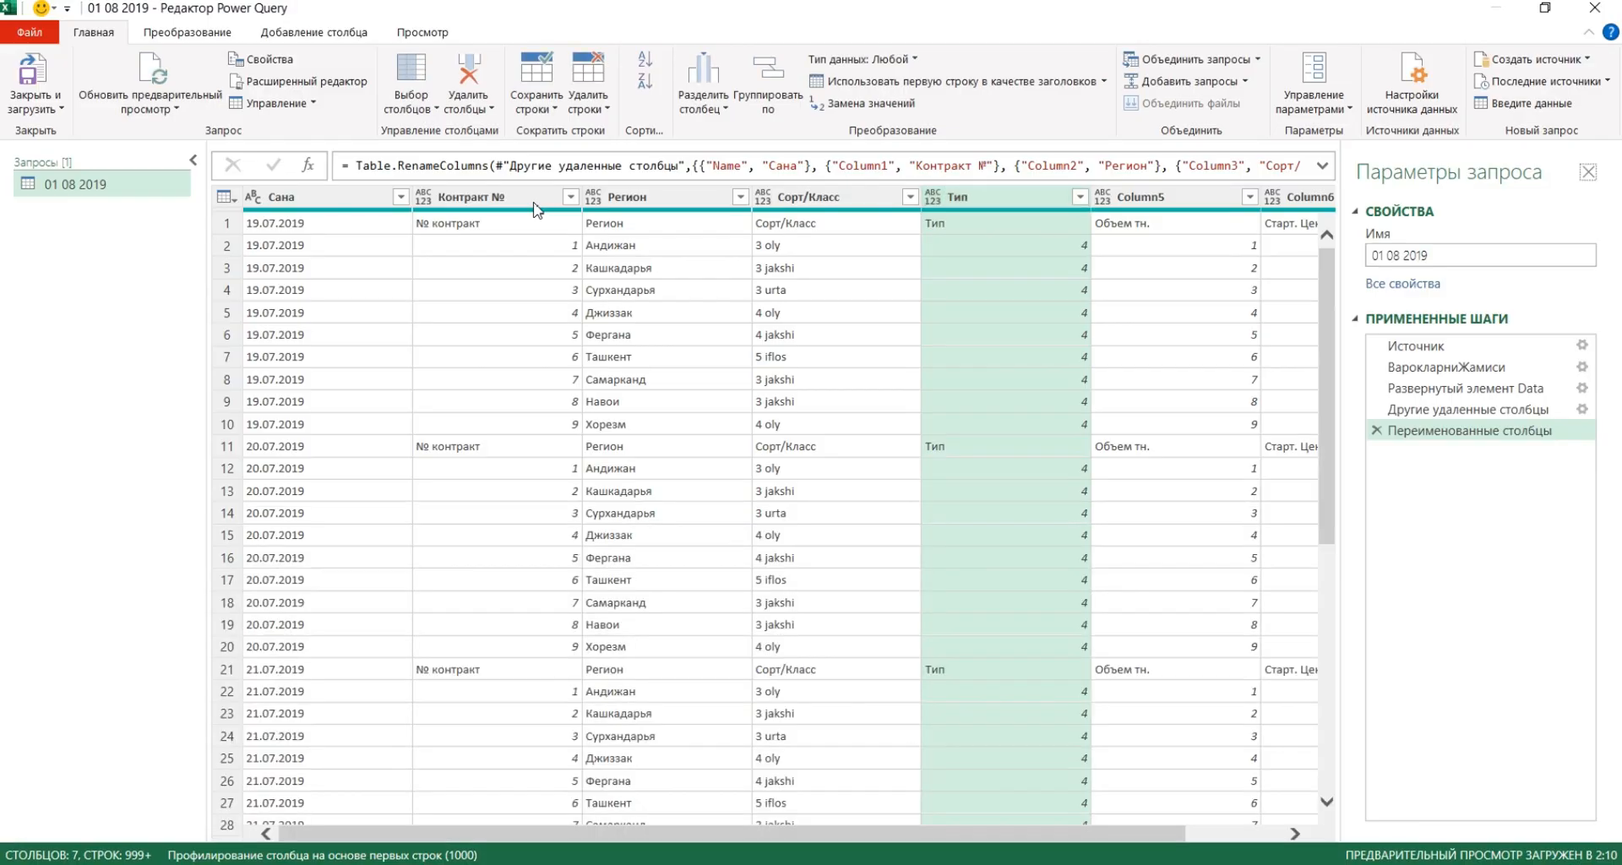
Rename Column5 to Объем тн. and Column6 to Страт. Цена Сум
{"action": "key", "text": "Tab"}
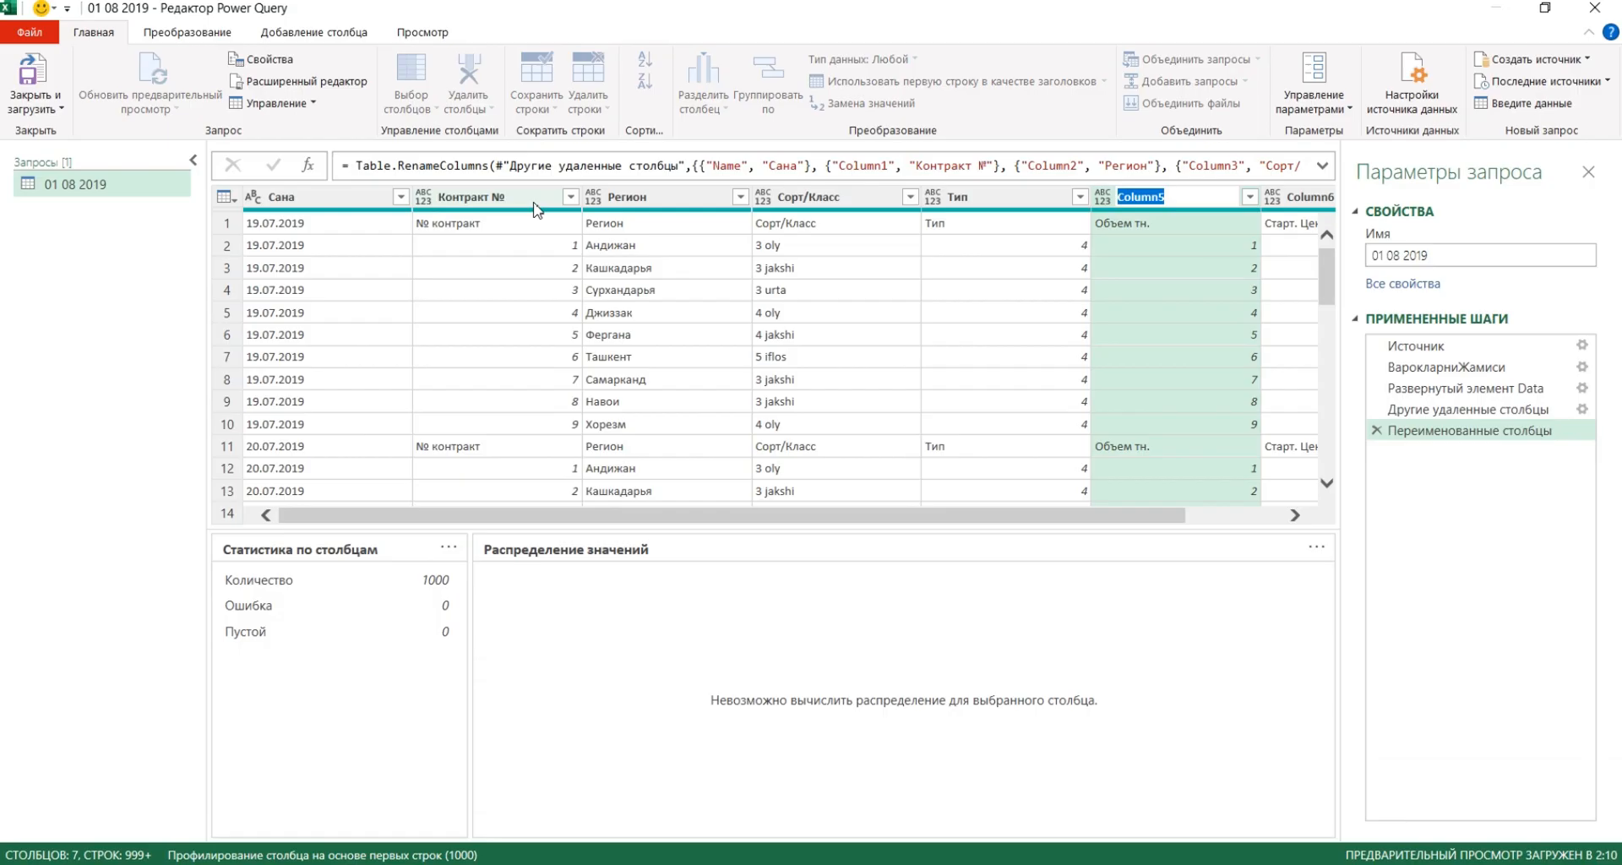
{"action": "type", "text": "Объем тн."}
{"action": "key", "text": "Tab"}
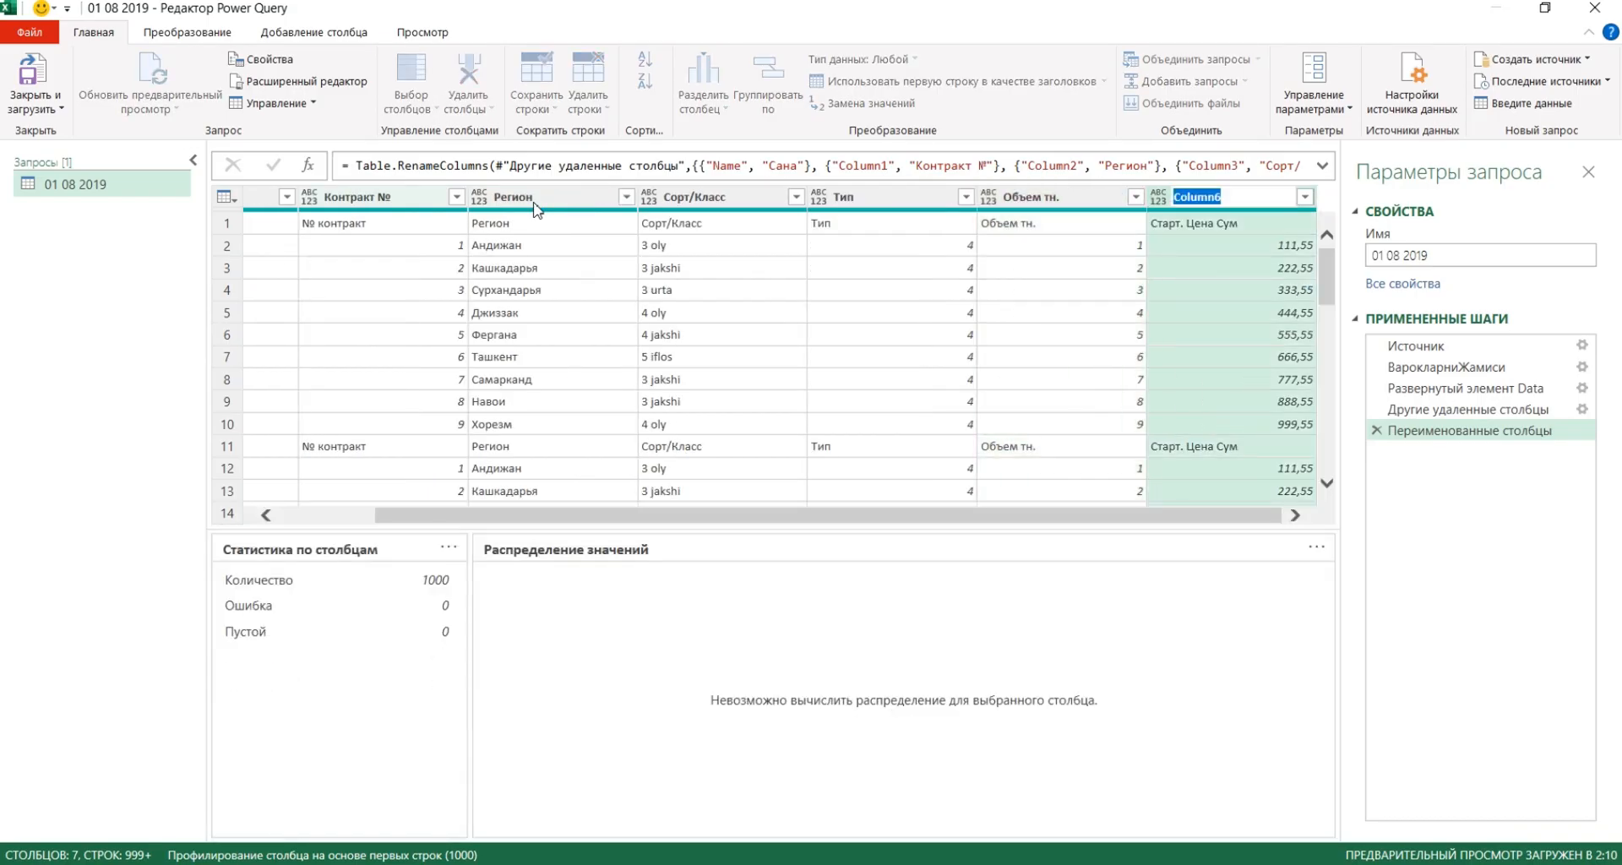
{"action": "type", "text": "С"}
{"action": "type", "text": "трат. Цена Сум"}
{"action": "key", "text": "Return"}
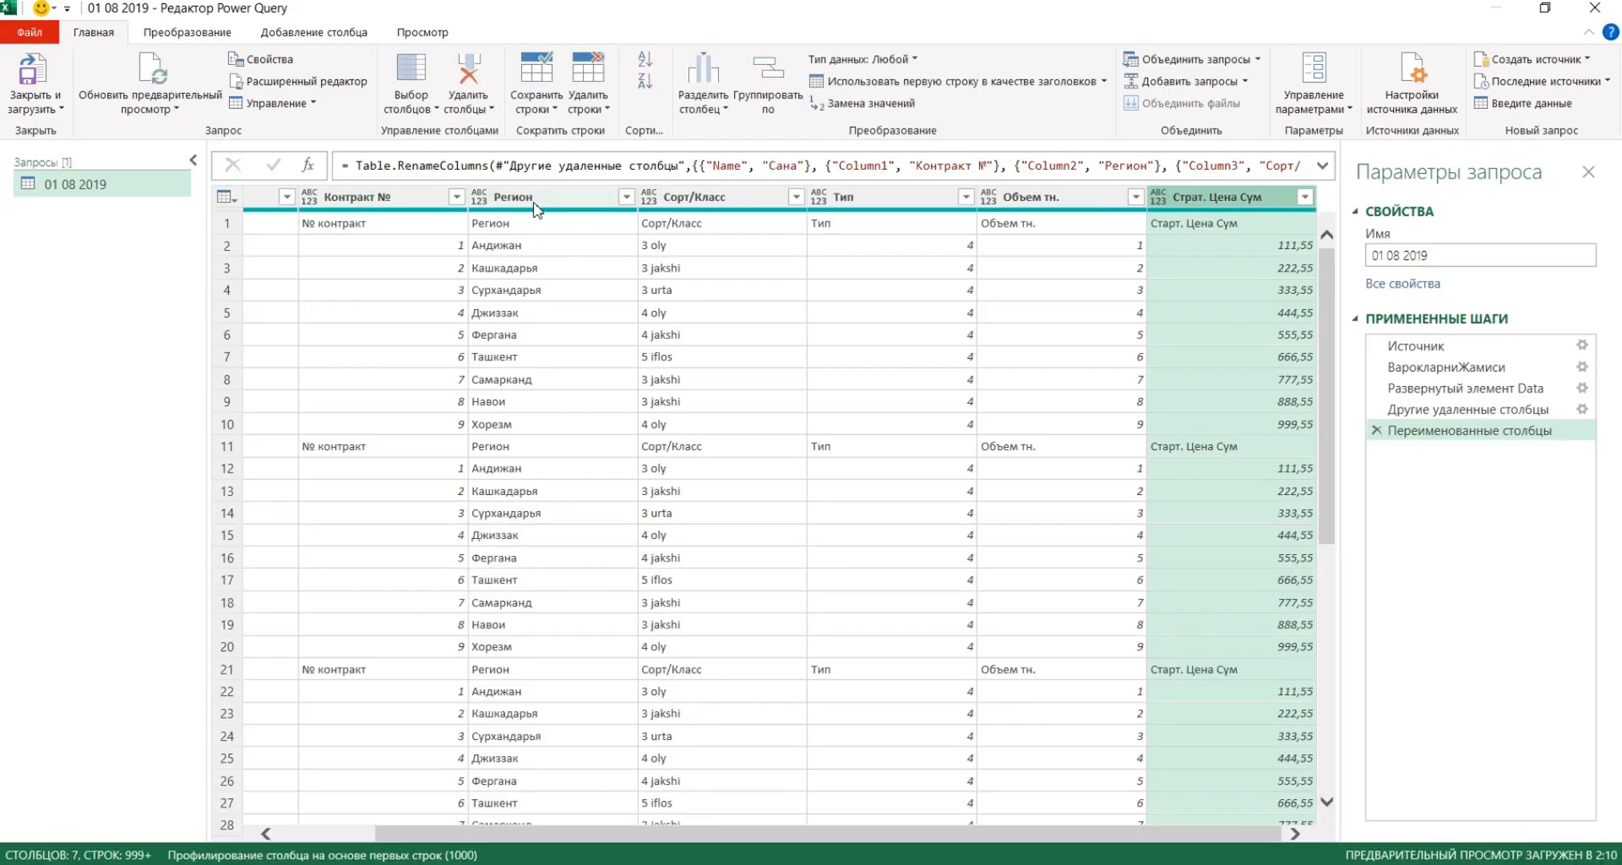
Filter the Контракт № column to exclude the repeated header rows with the value № контракт, and review the remaining table
{"action": "key", "text": "Left"}
{"action": "key", "text": "Left"}
{"action": "key", "text": "Left"}
{"action": "key", "text": "Left"}
{"action": "key", "text": "Left"}
{"action": "key", "text": "Left"}
{"action": "key", "text": "Left"}
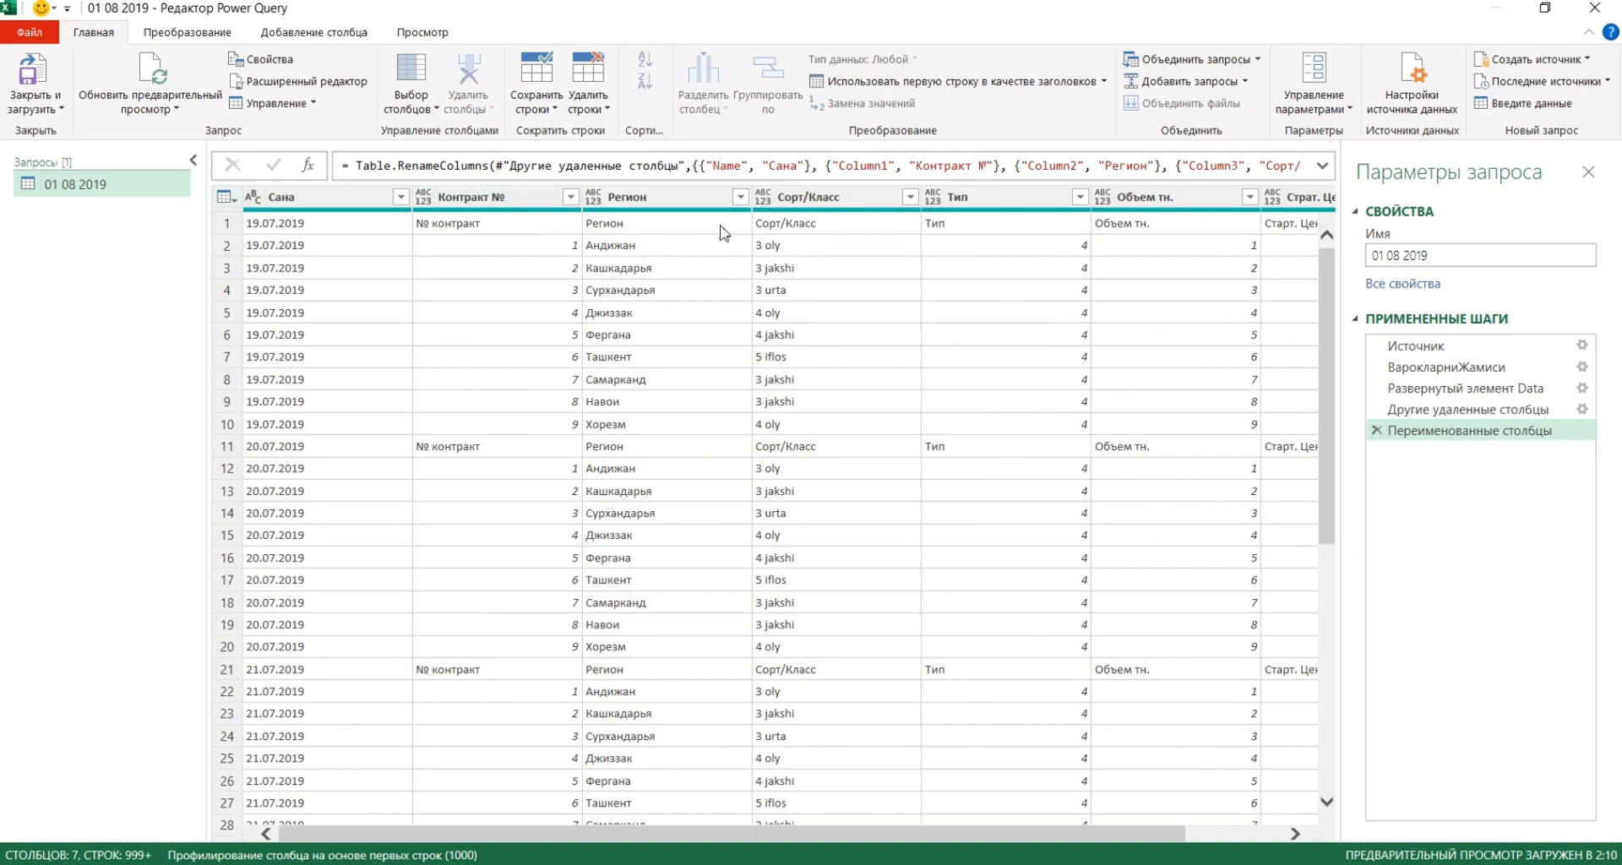
{"action": "left_click", "coordinate": [572, 198]}
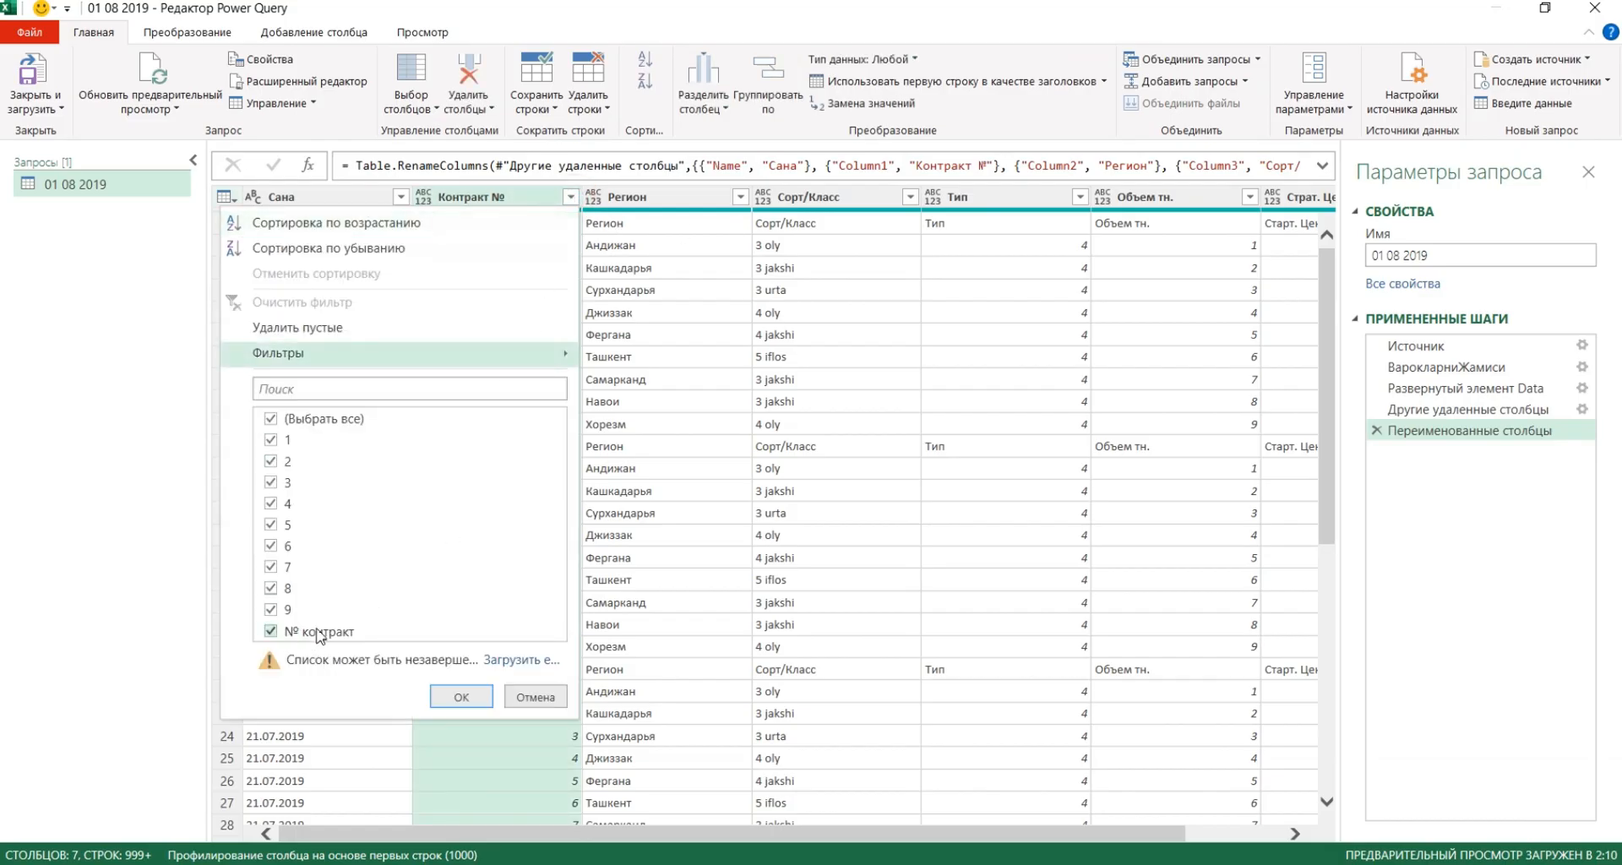
{"action": "left_click", "coordinate": [305, 631]}
{"action": "left_click", "coordinate": [461, 697]}
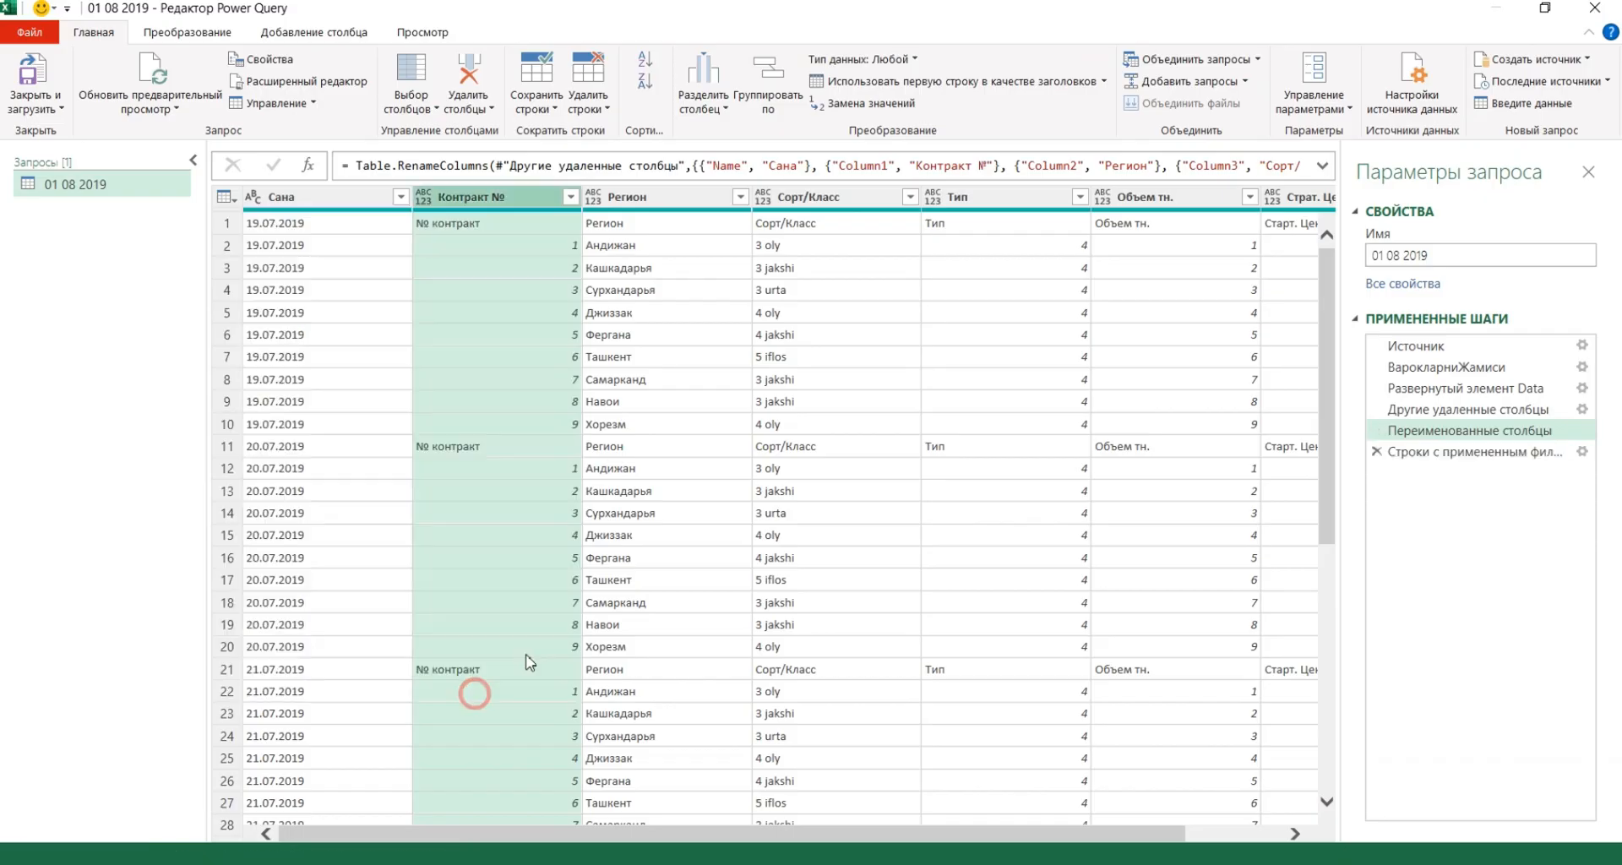
{"action": "left_click_drag", "start_coordinate": [826, 839], "coordinate": [1178, 845]}
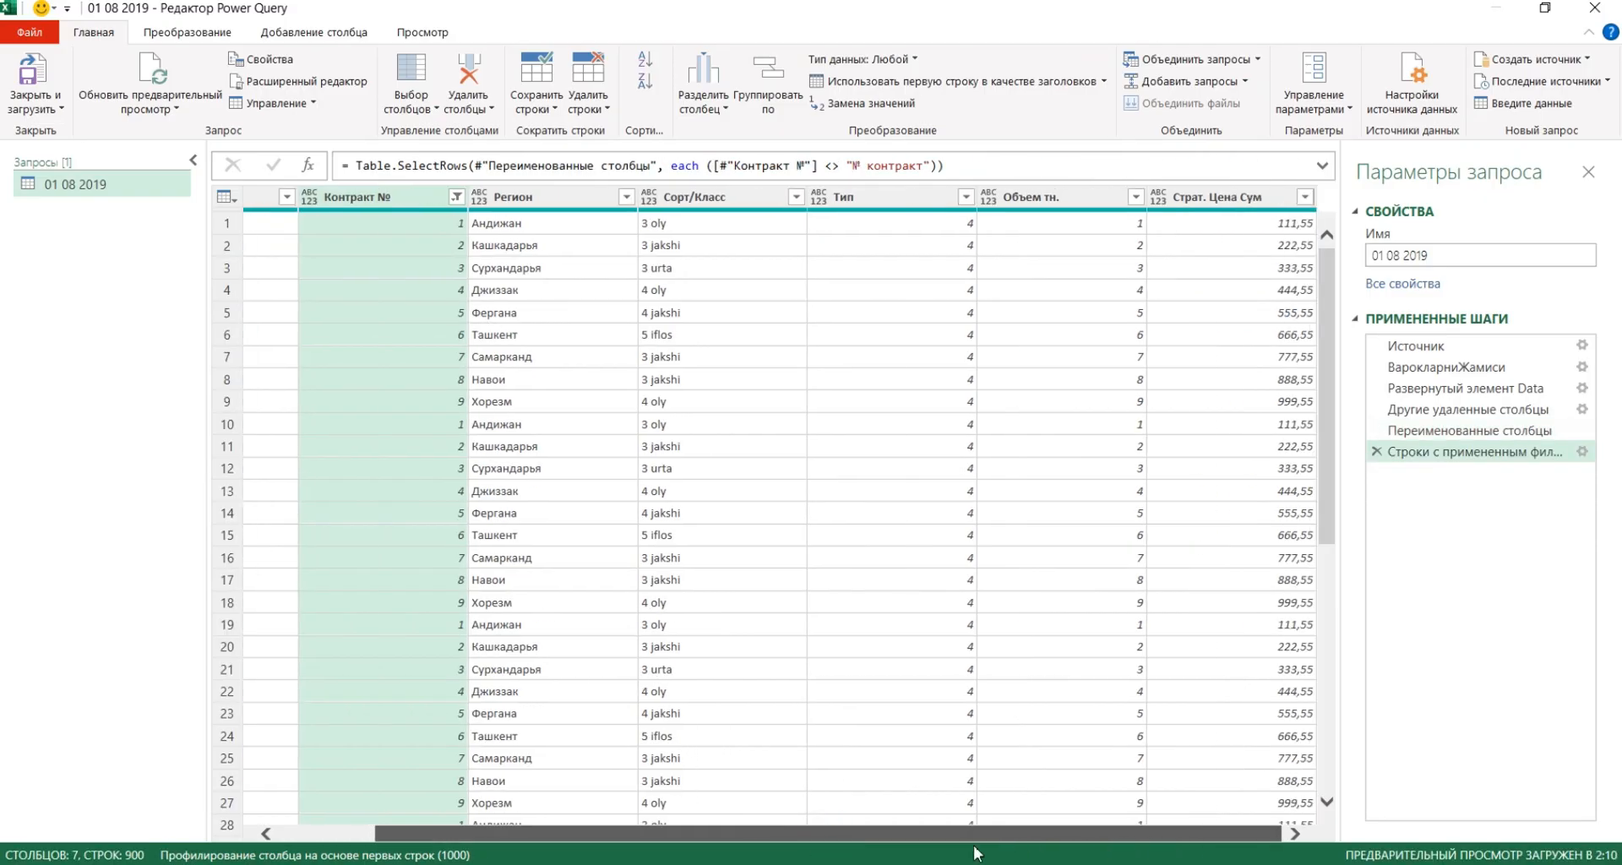
{"action": "left_click_drag", "start_coordinate": [976, 853], "coordinate": [470, 853]}
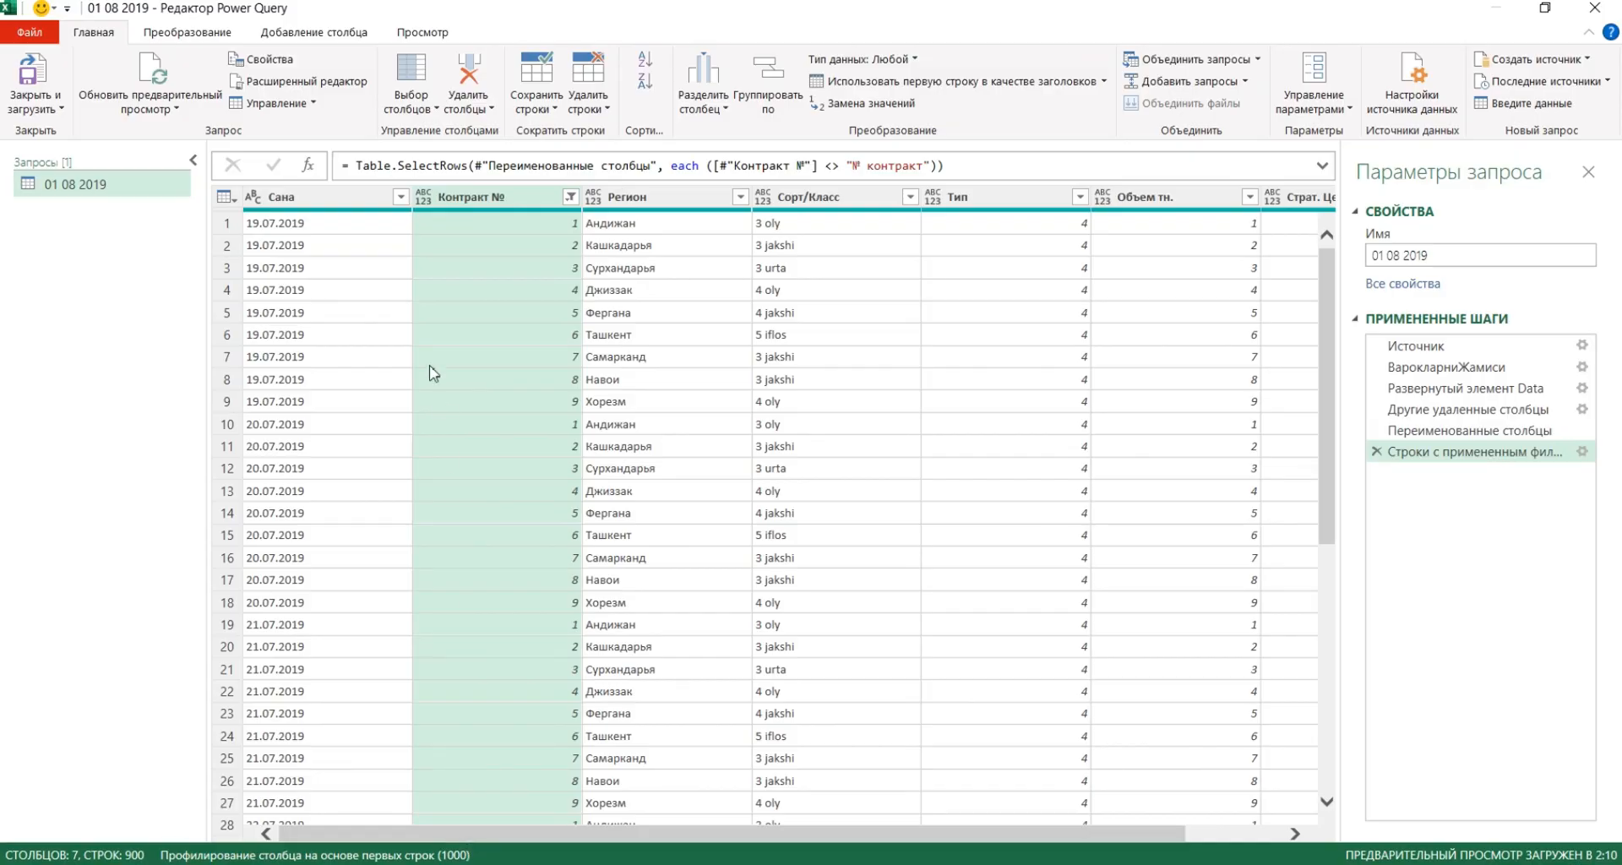
Set the data type of Сана to date and of Тип, Объем тн. and Страт. Цена Сум to decimal number
{"action": "left_click", "coordinate": [252, 196]}
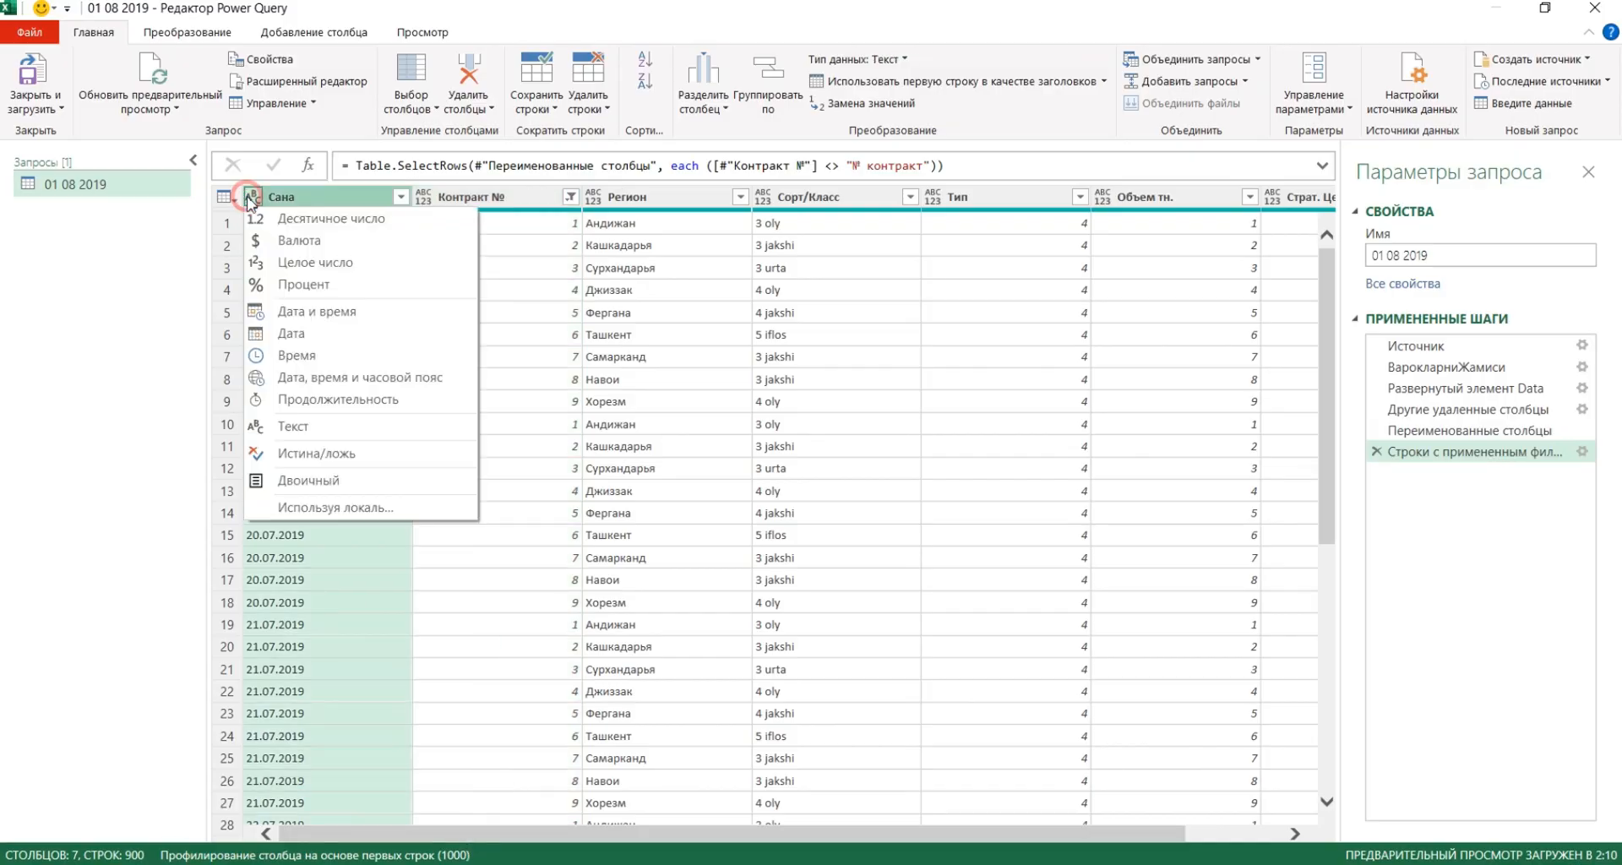
{"action": "left_click", "coordinate": [286, 334]}
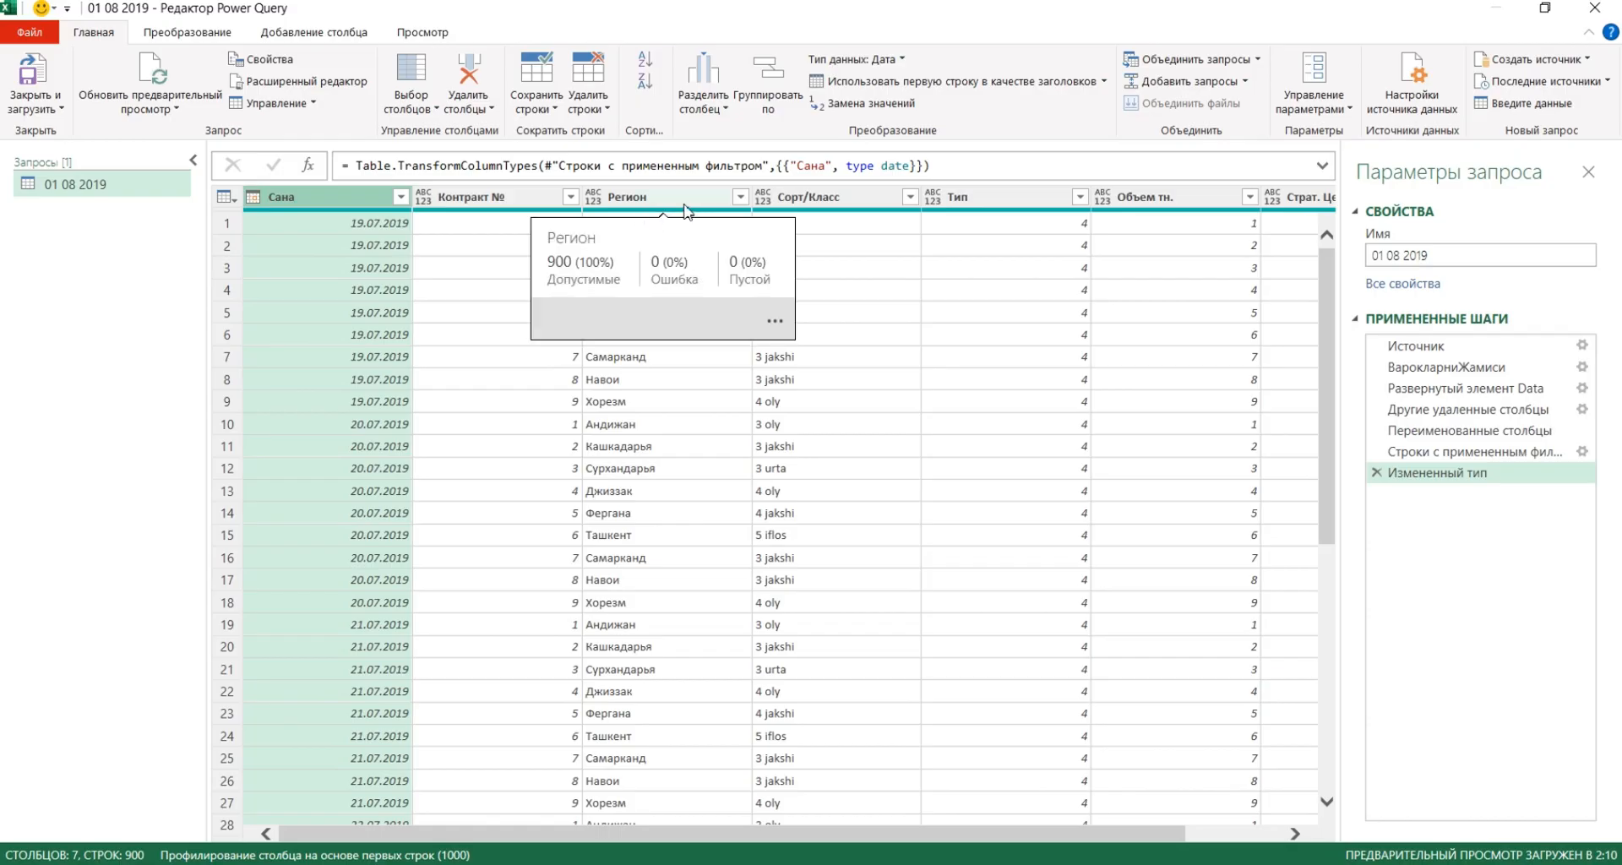
{"action": "left_click", "coordinate": [853, 198]}
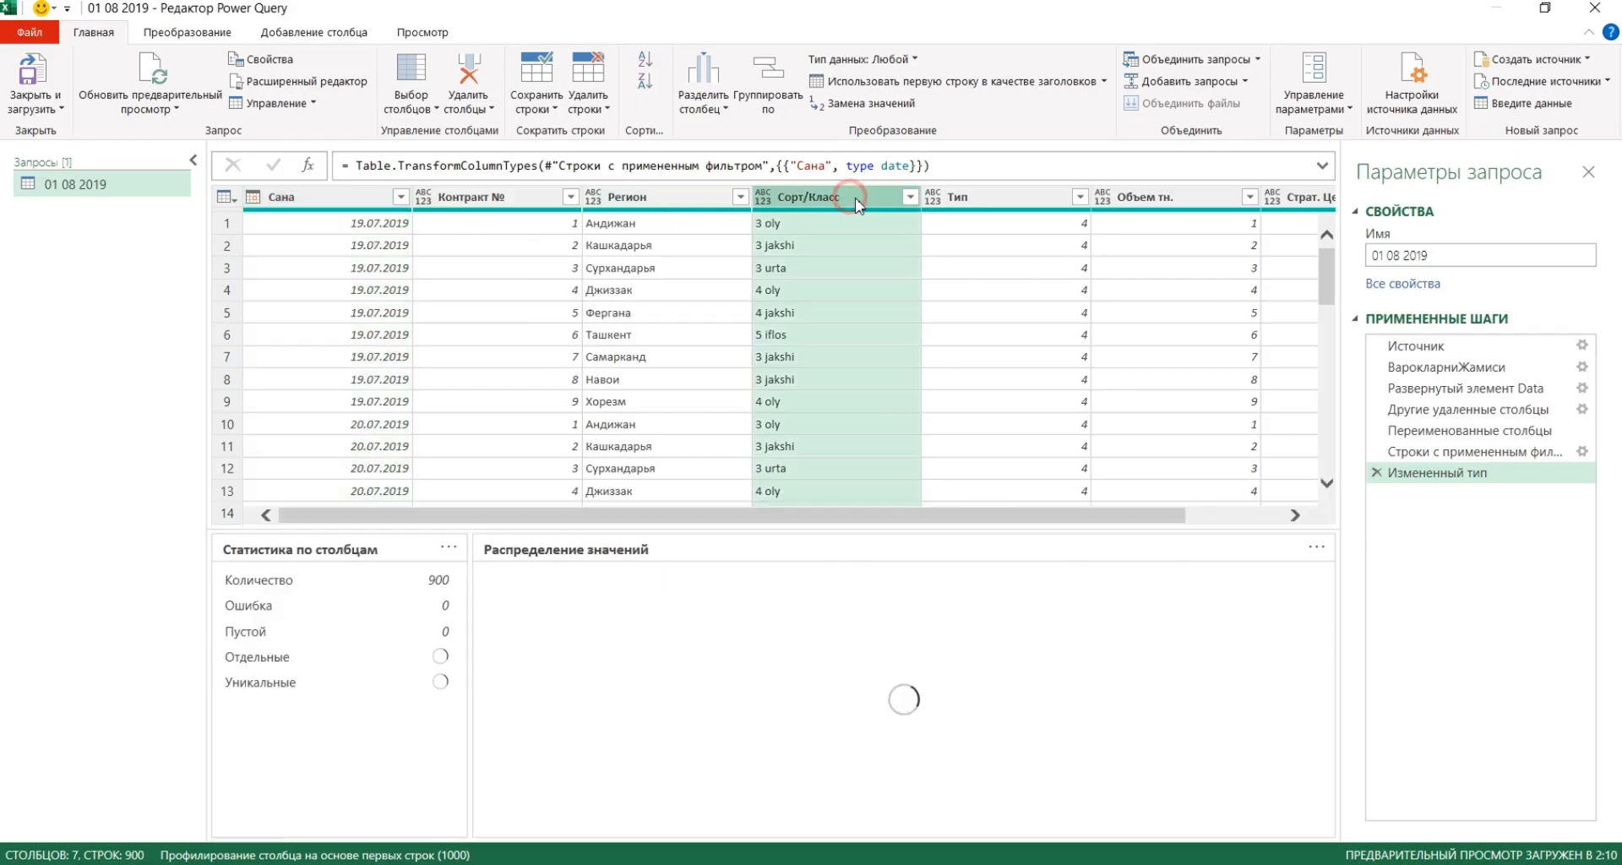
{"action": "left_click_drag", "start_coordinate": [934, 518], "coordinate": [1295, 517]}
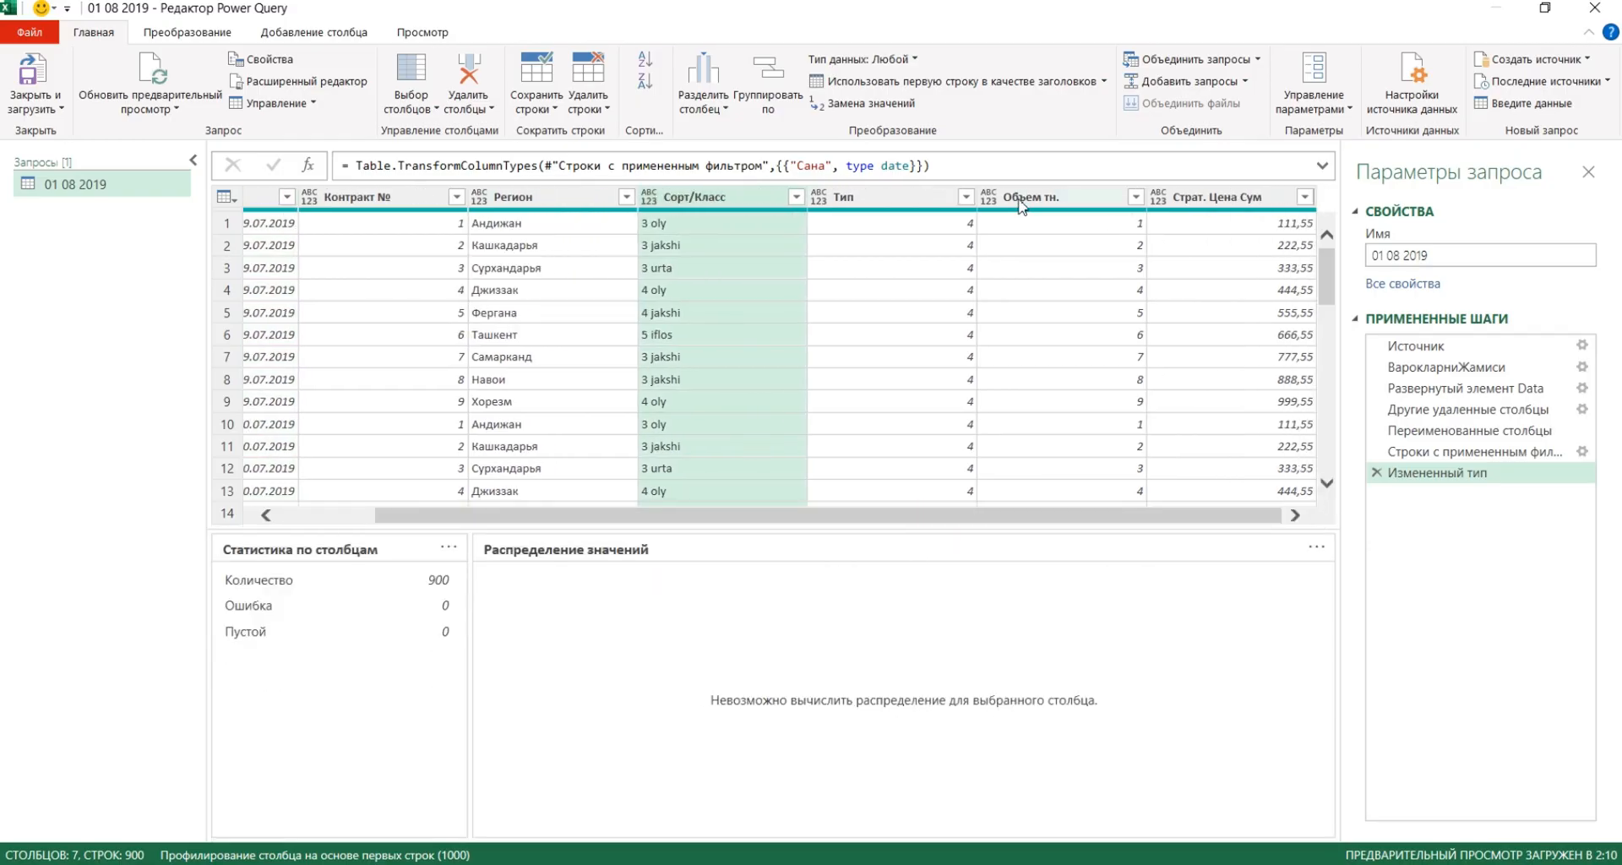
{"action": "left_click", "coordinate": [904, 198]}
{"action": "left_click", "coordinate": [1237, 203], "text": "shift"}
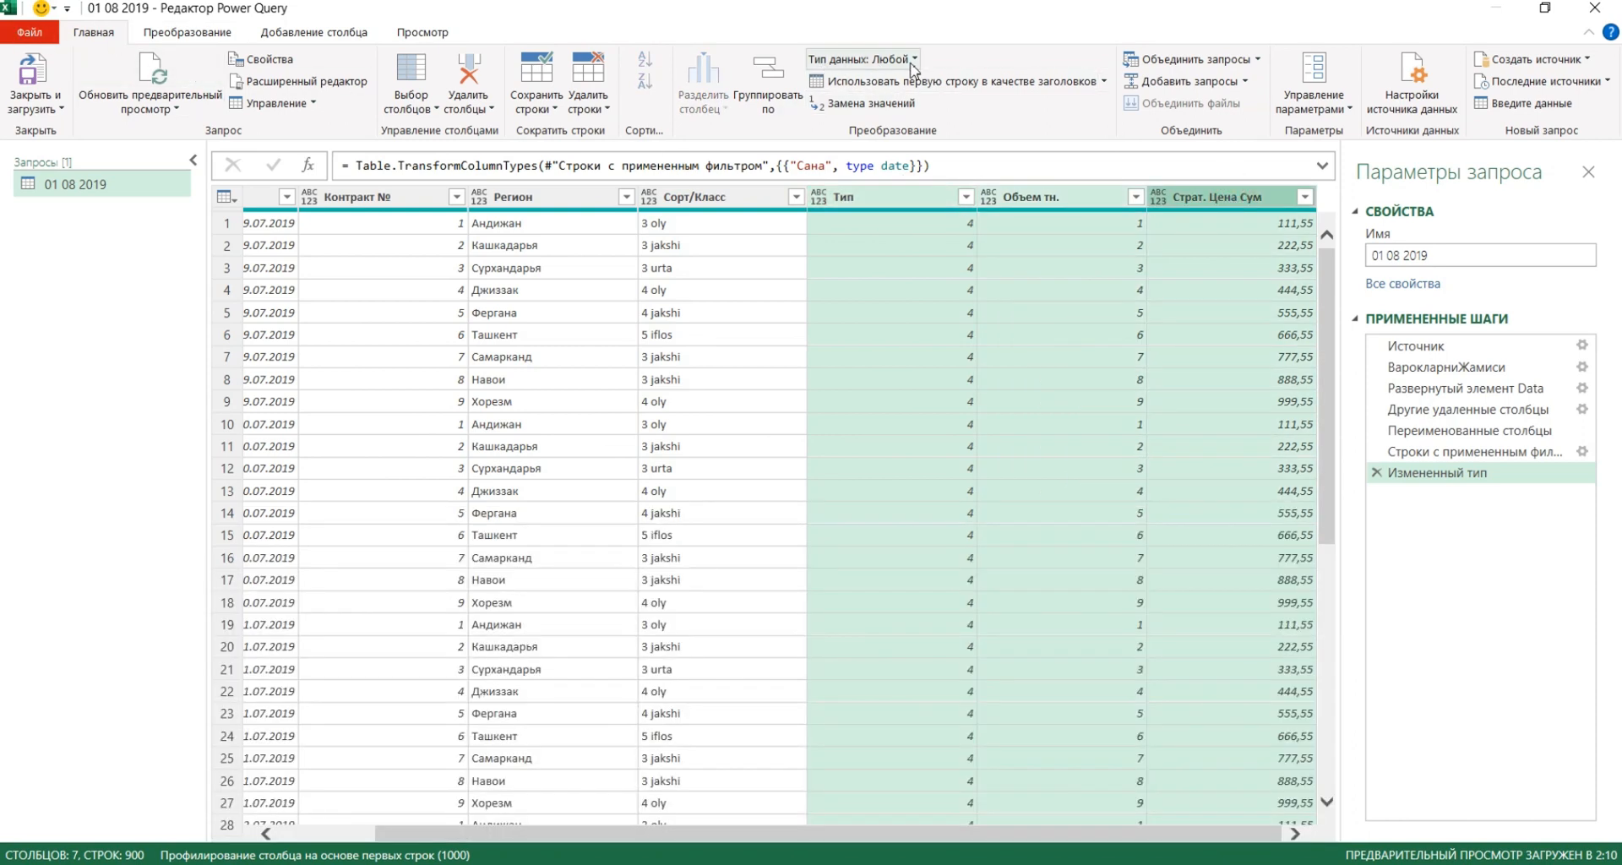
{"action": "left_click", "coordinate": [913, 62]}
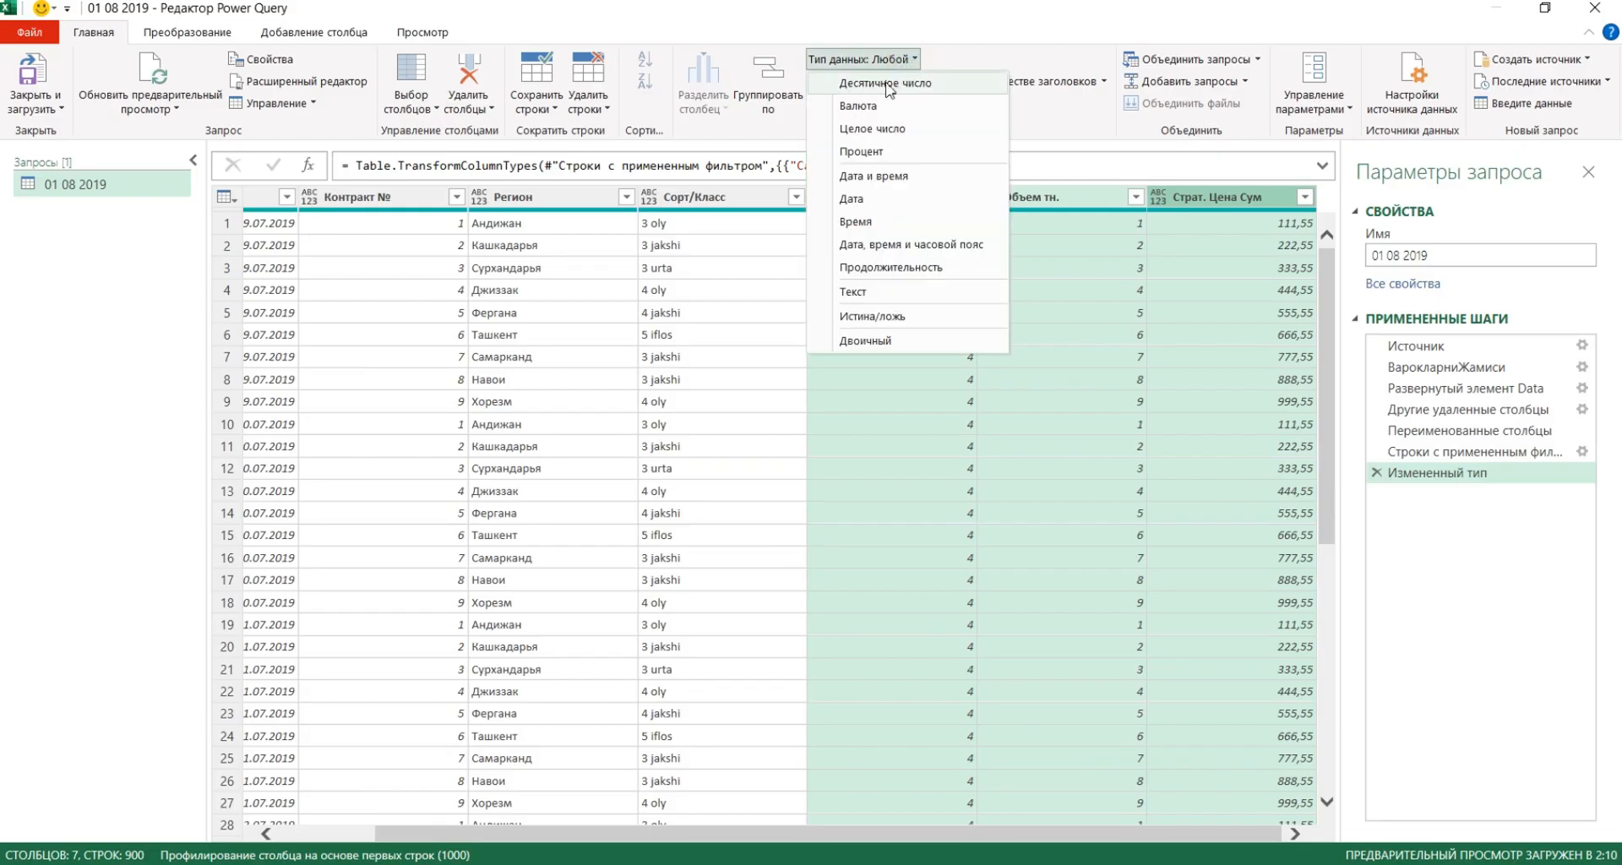
{"action": "left_click", "coordinate": [887, 85]}
{"action": "scroll", "coordinate": [1194, 482], "scroll_direction": "down", "scroll_amount": 1}
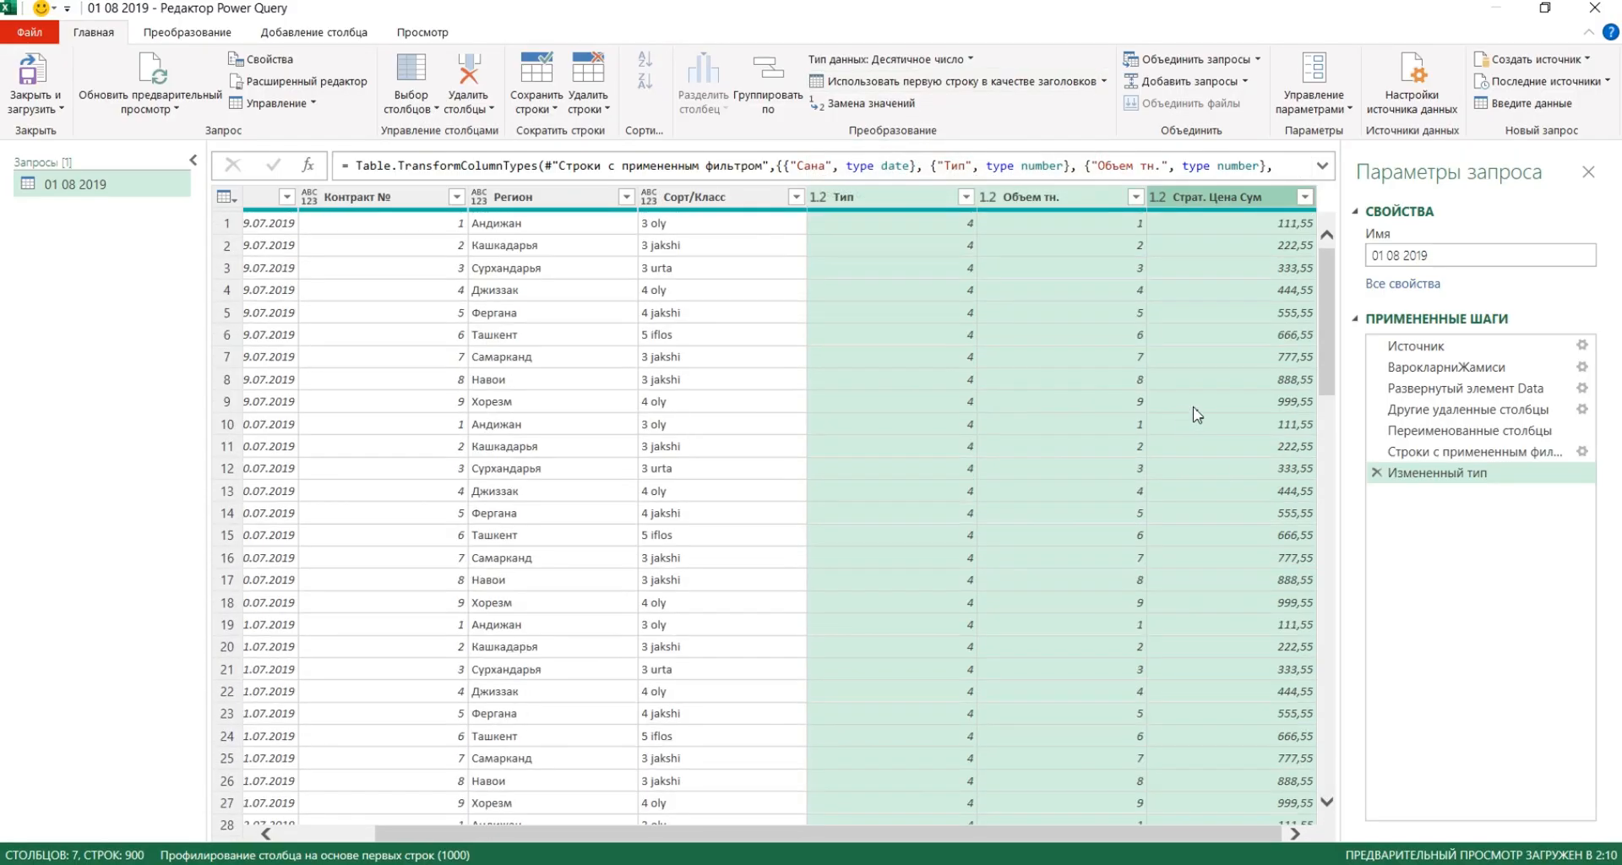
{"action": "left_click_drag", "start_coordinate": [1067, 835], "coordinate": [549, 822]}
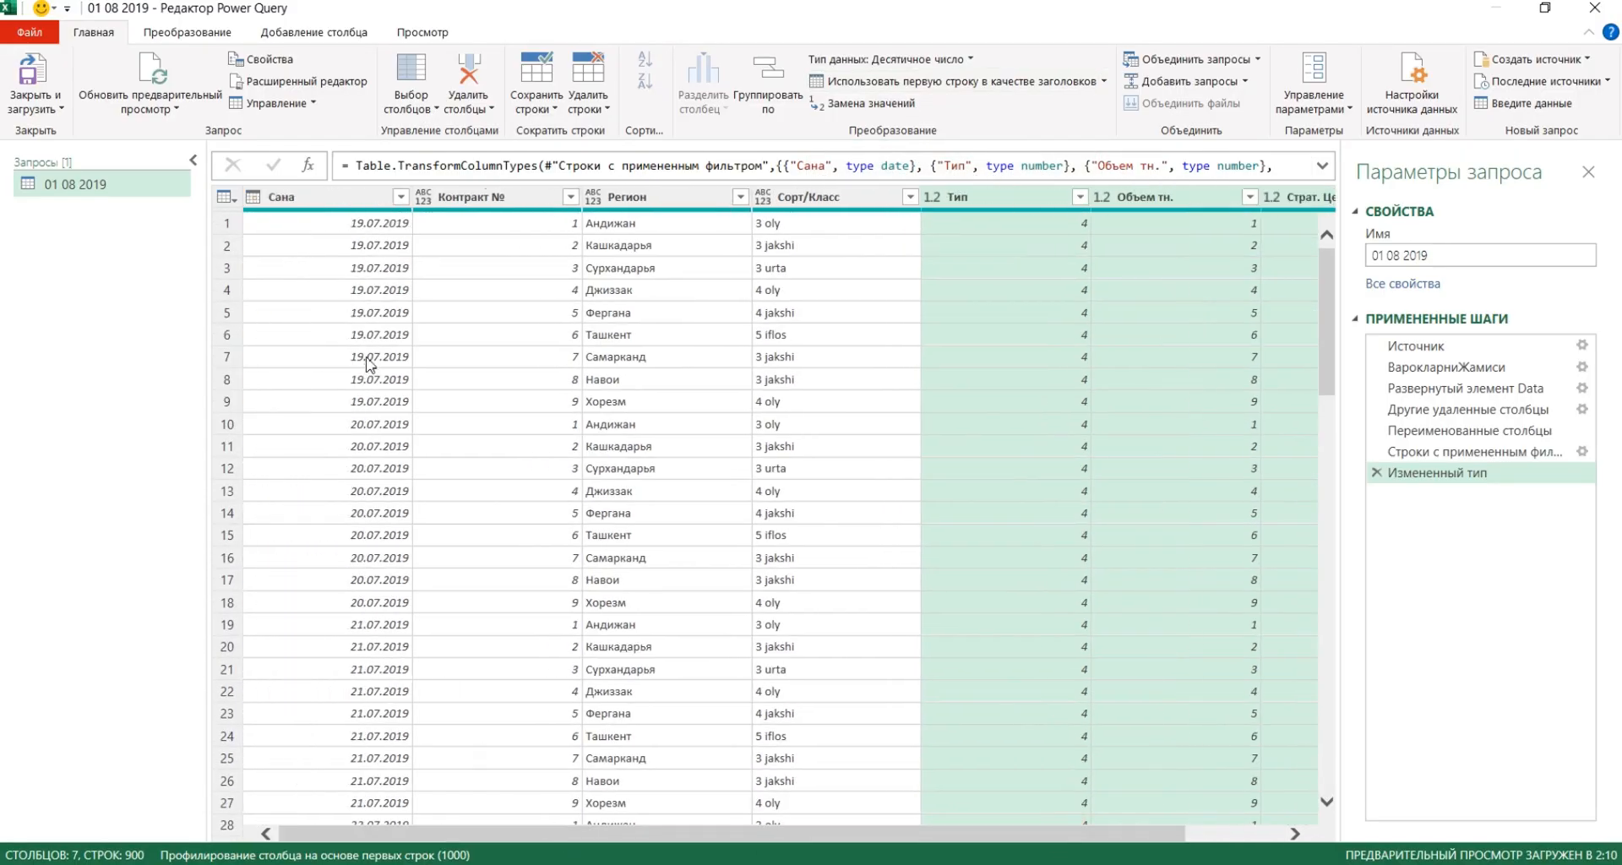
{"action": "left_click_drag", "start_coordinate": [1328, 282], "coordinate": [1352, 252]}
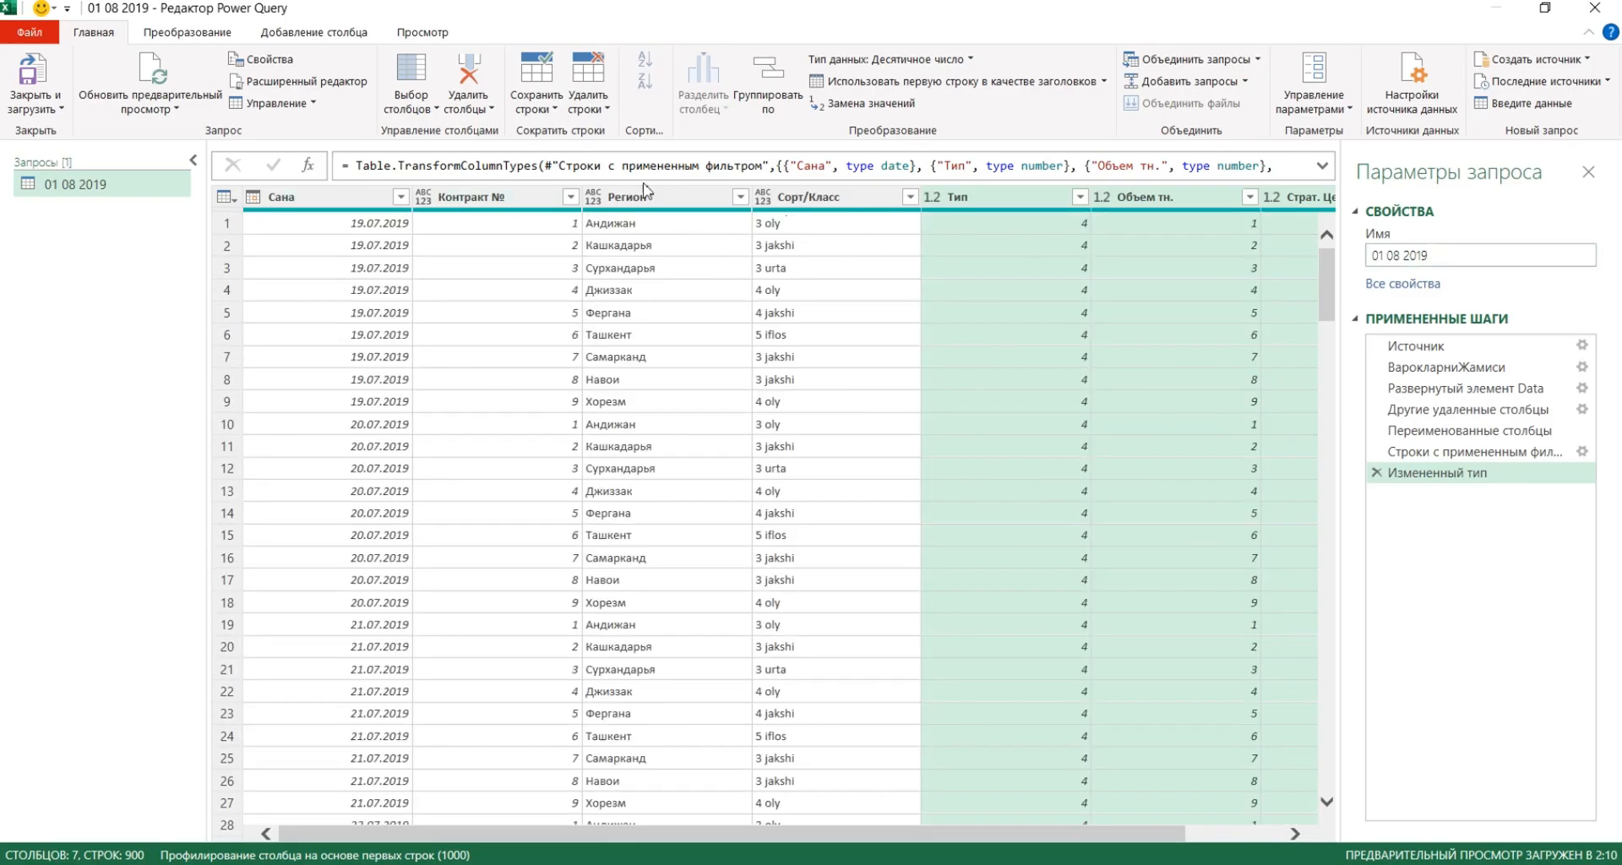
Rename the query as Маълумотлар базаси
{"action": "left_click", "coordinate": [1465, 253]}
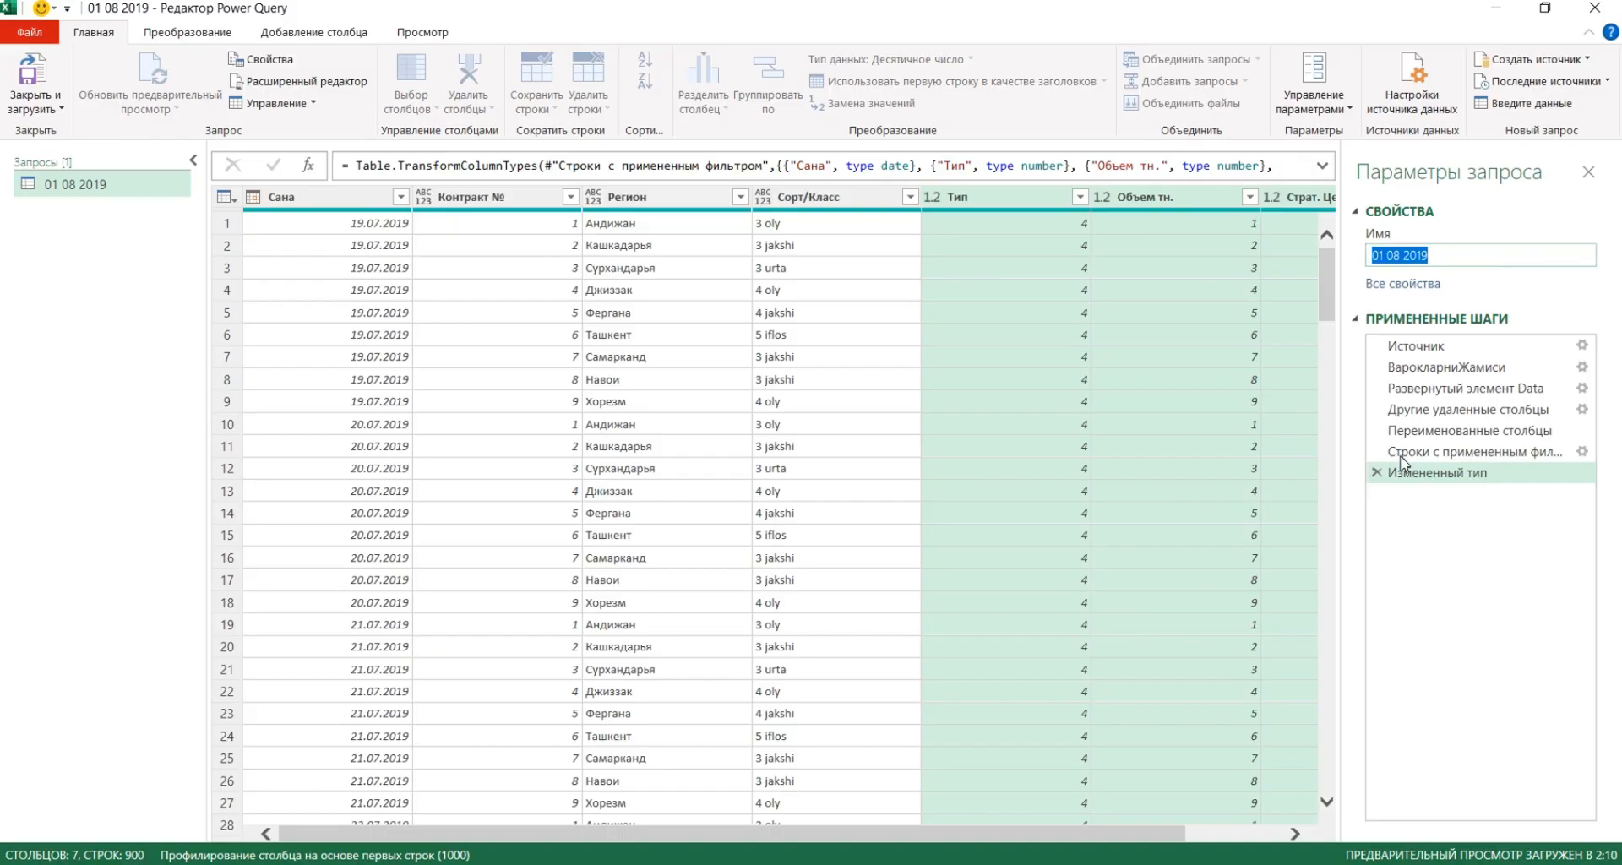
{"action": "type", "text": "Ma"}
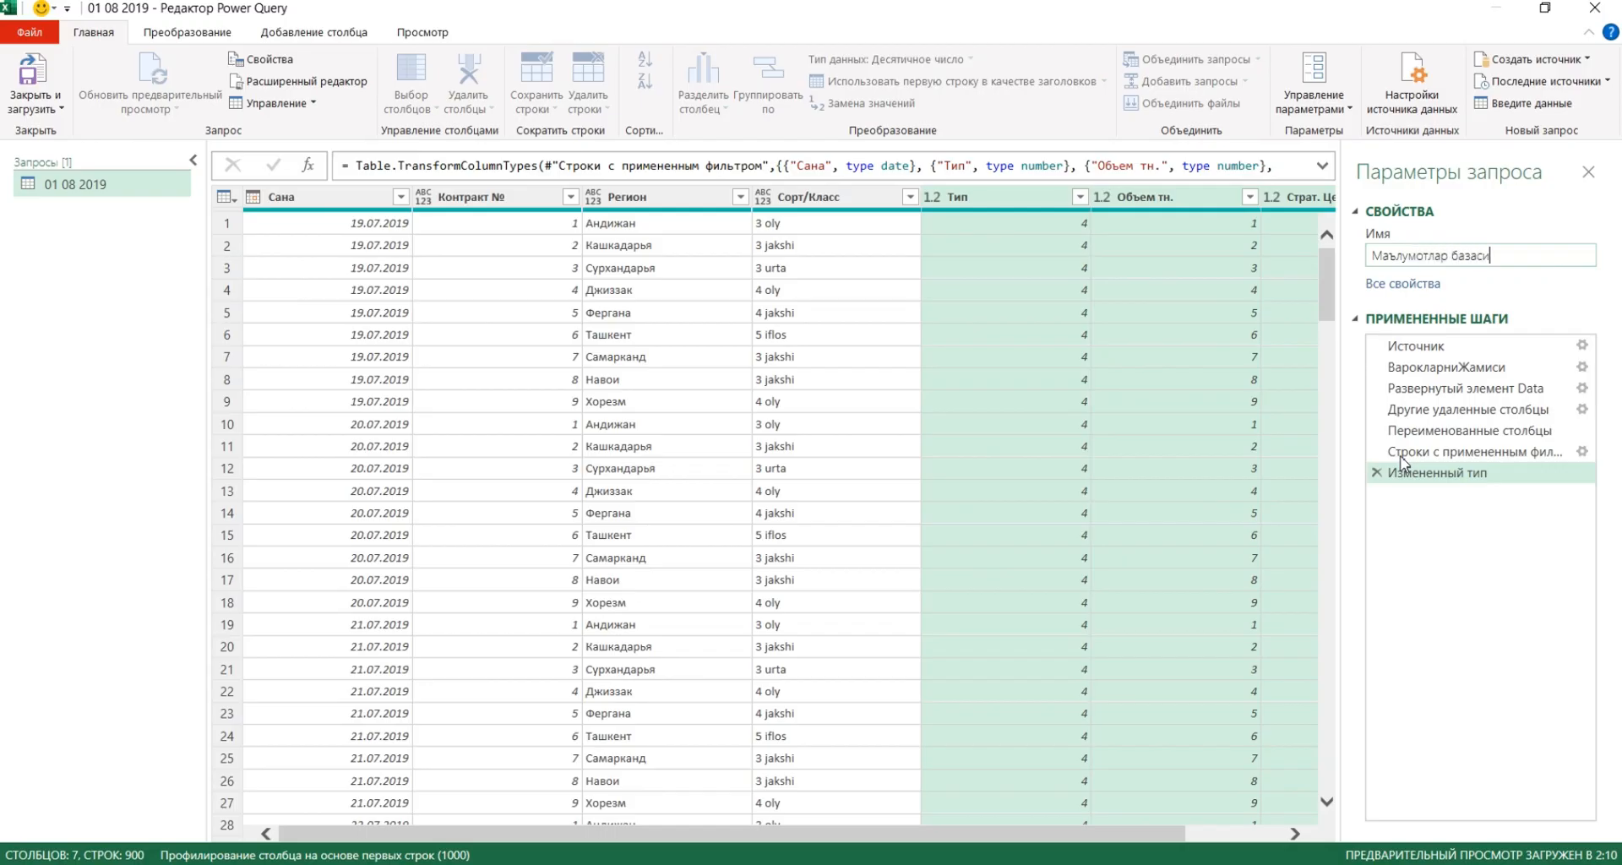
{"action": "left_click", "coordinate": [1134, 460]}
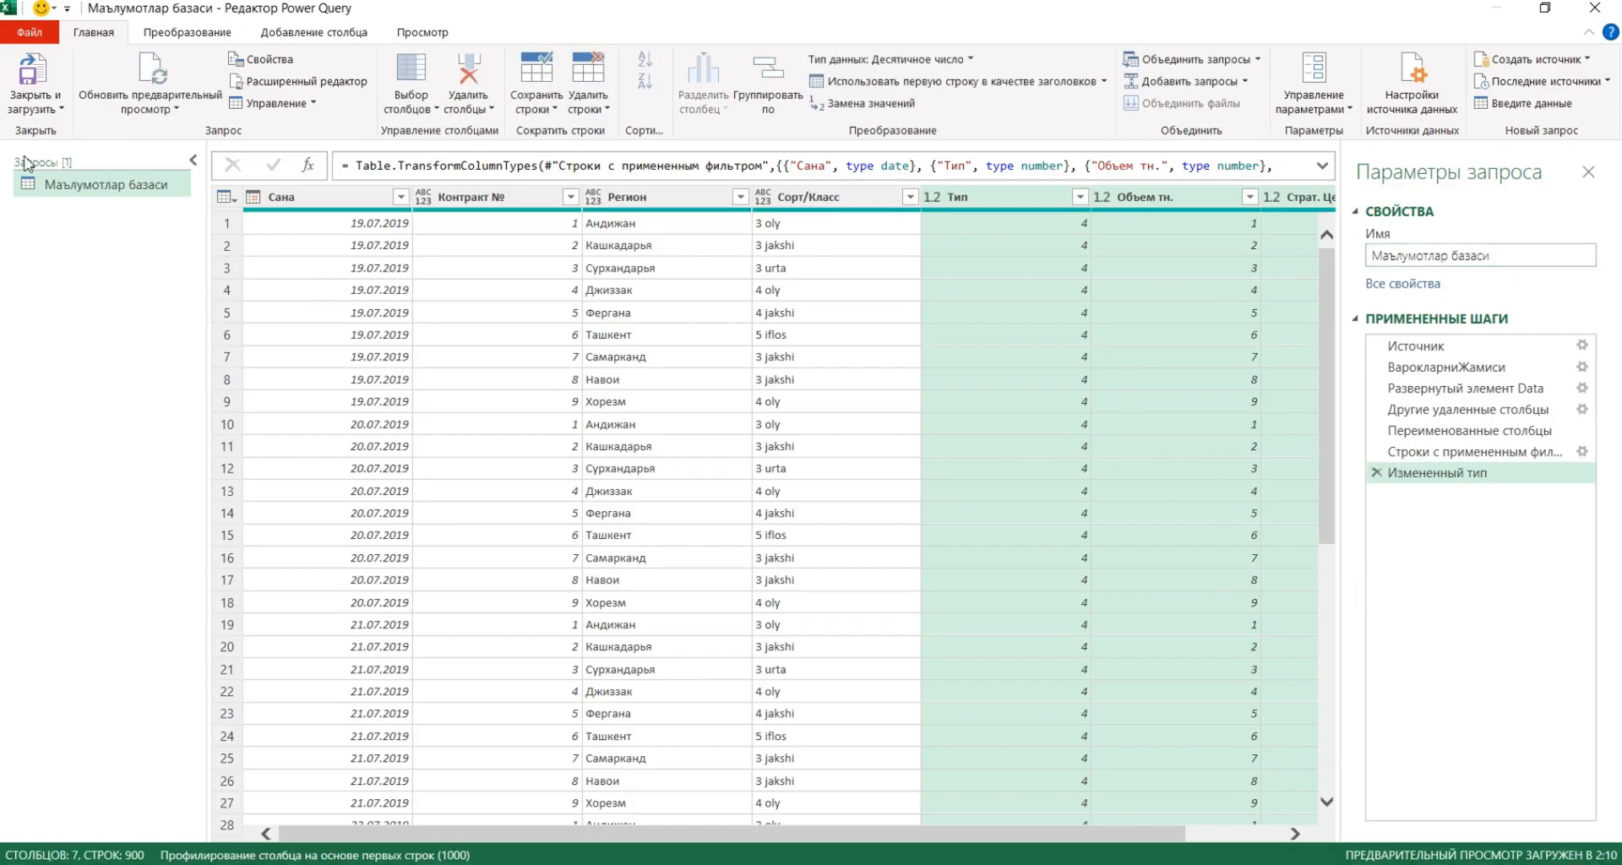
Close the query editor and load the query as a table on the existing sheet, starting in cell A2
{"action": "left_click", "coordinate": [62, 110]}
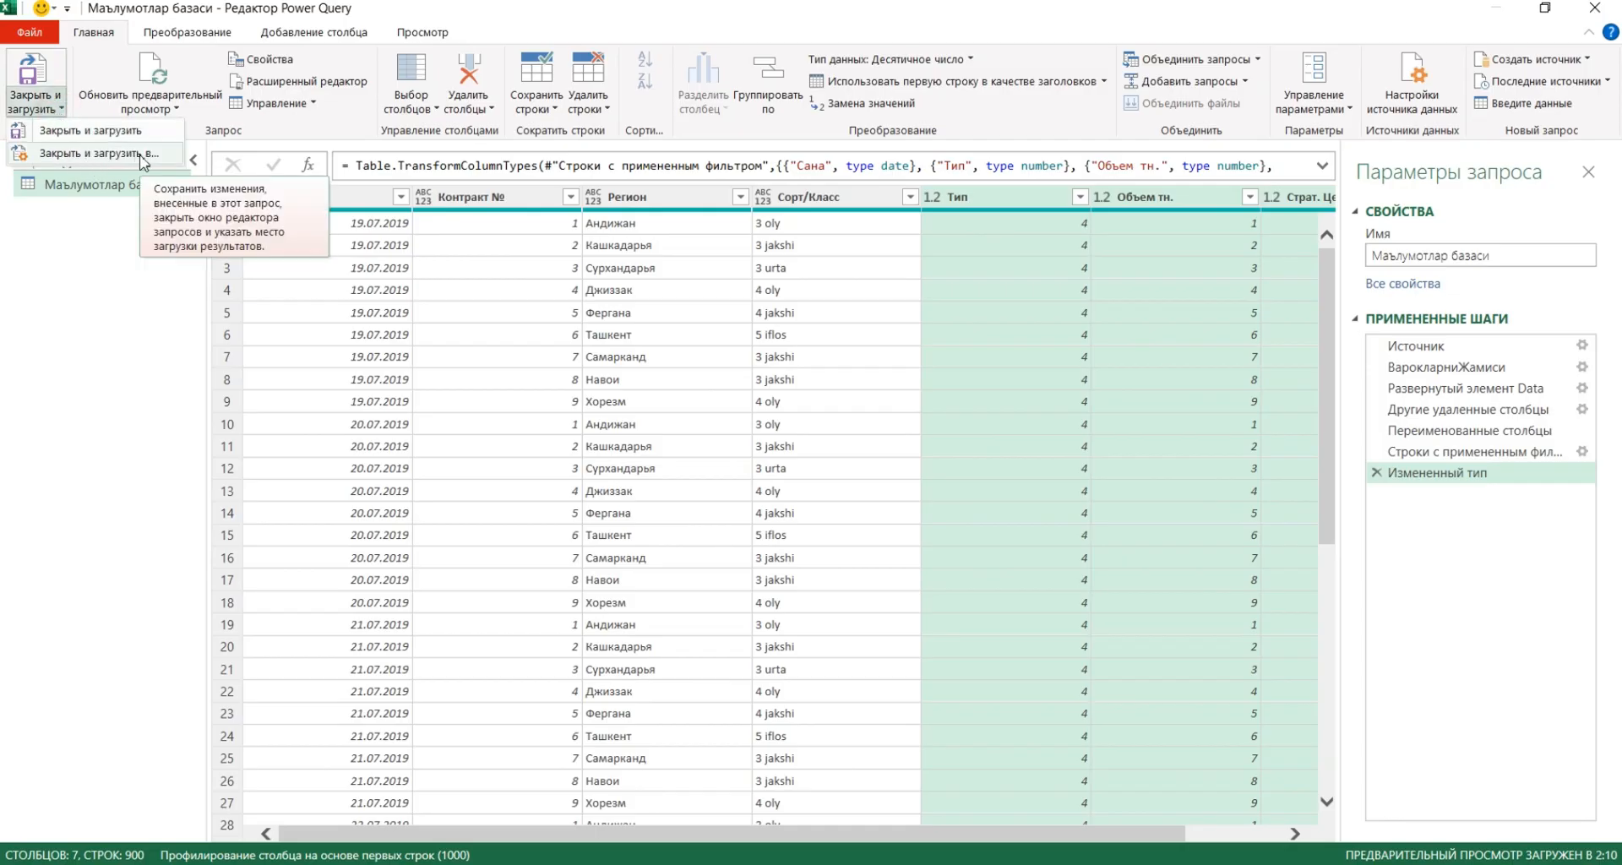
{"action": "left_click", "coordinate": [122, 155]}
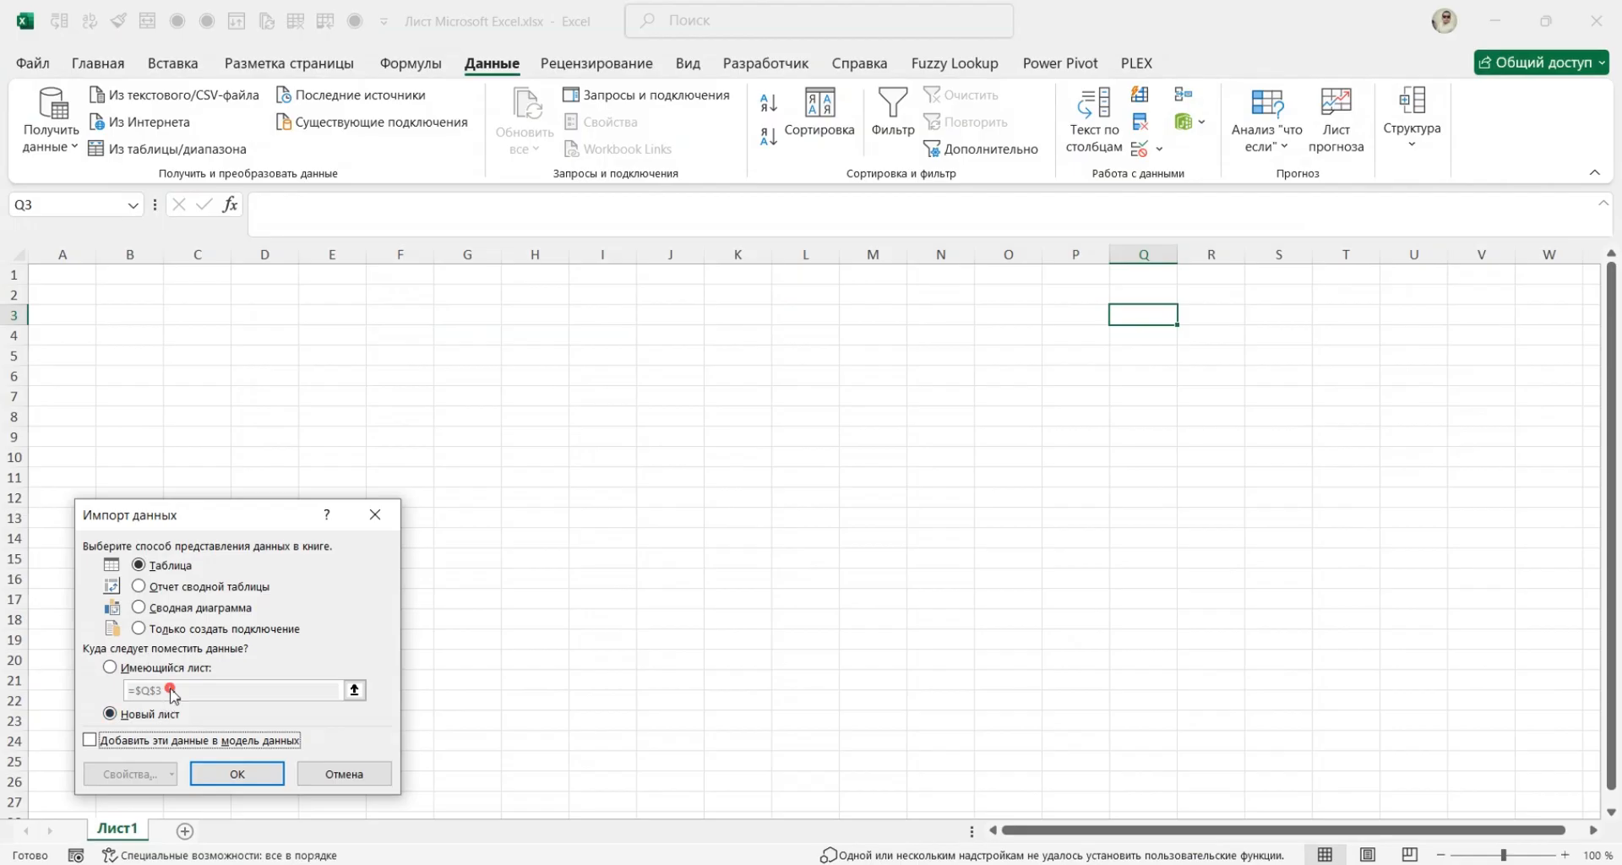
{"action": "left_click", "coordinate": [129, 666]}
{"action": "left_click", "coordinate": [167, 690]}
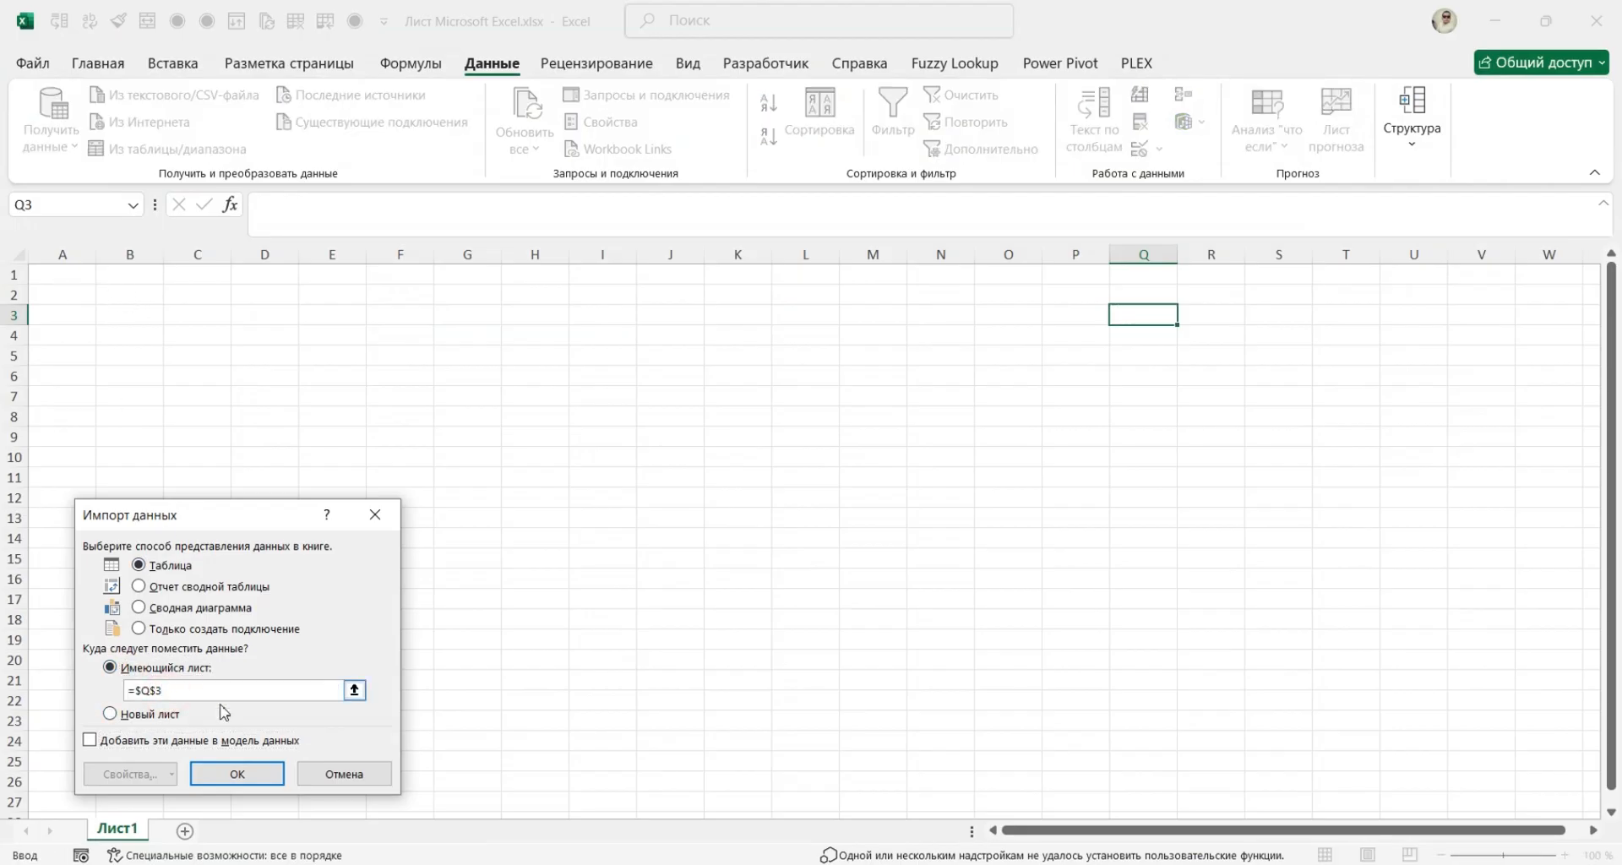
{"action": "double_click", "coordinate": [176, 690]}
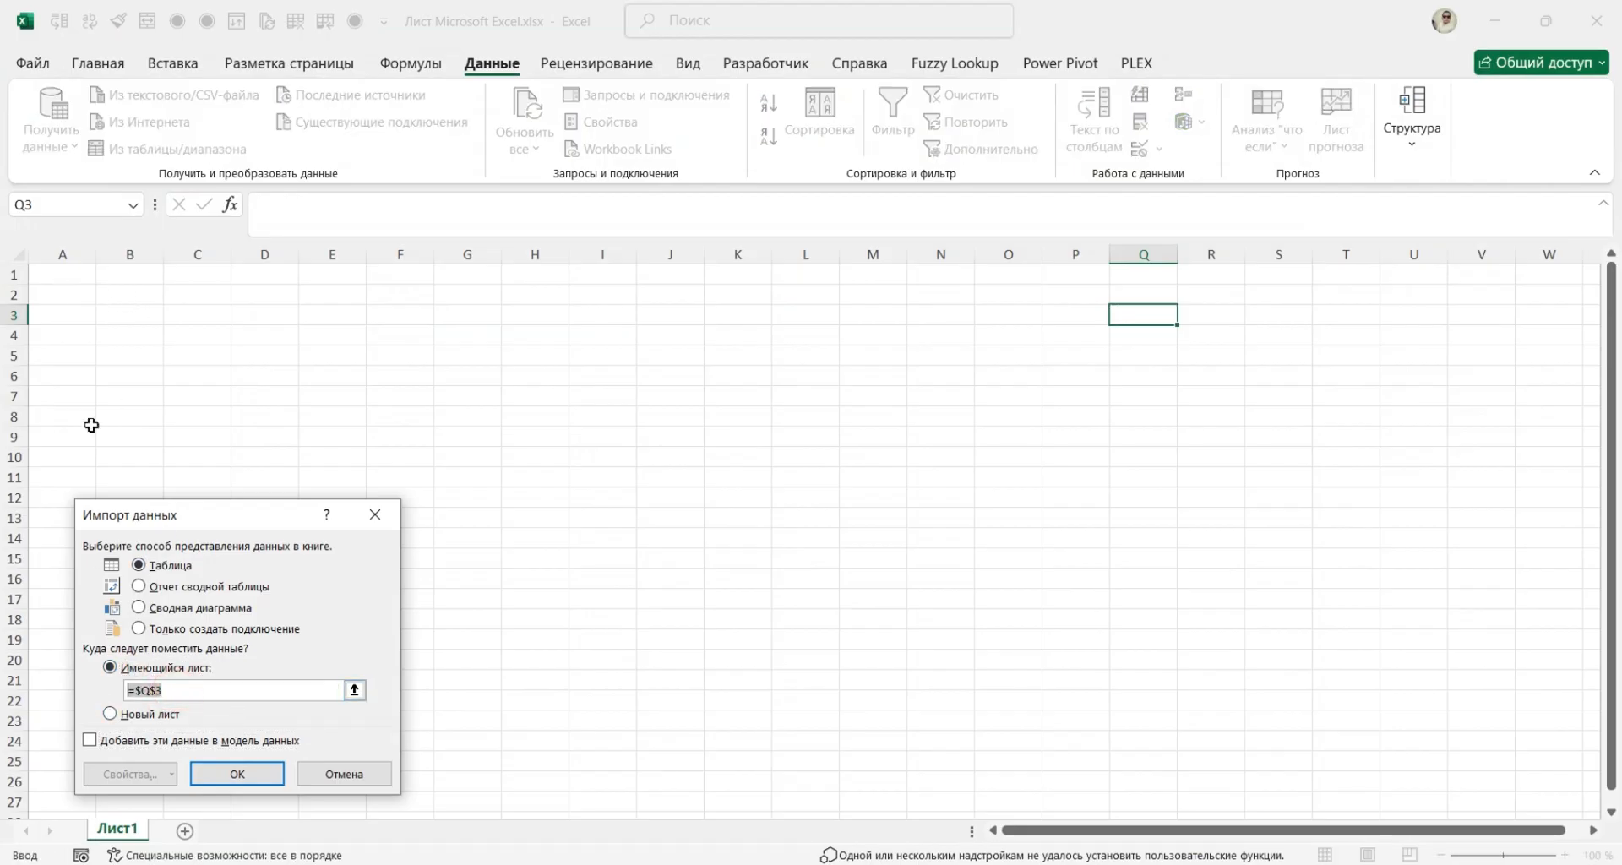
{"action": "left_click", "coordinate": [56, 276]}
{"action": "left_click", "coordinate": [252, 772]}
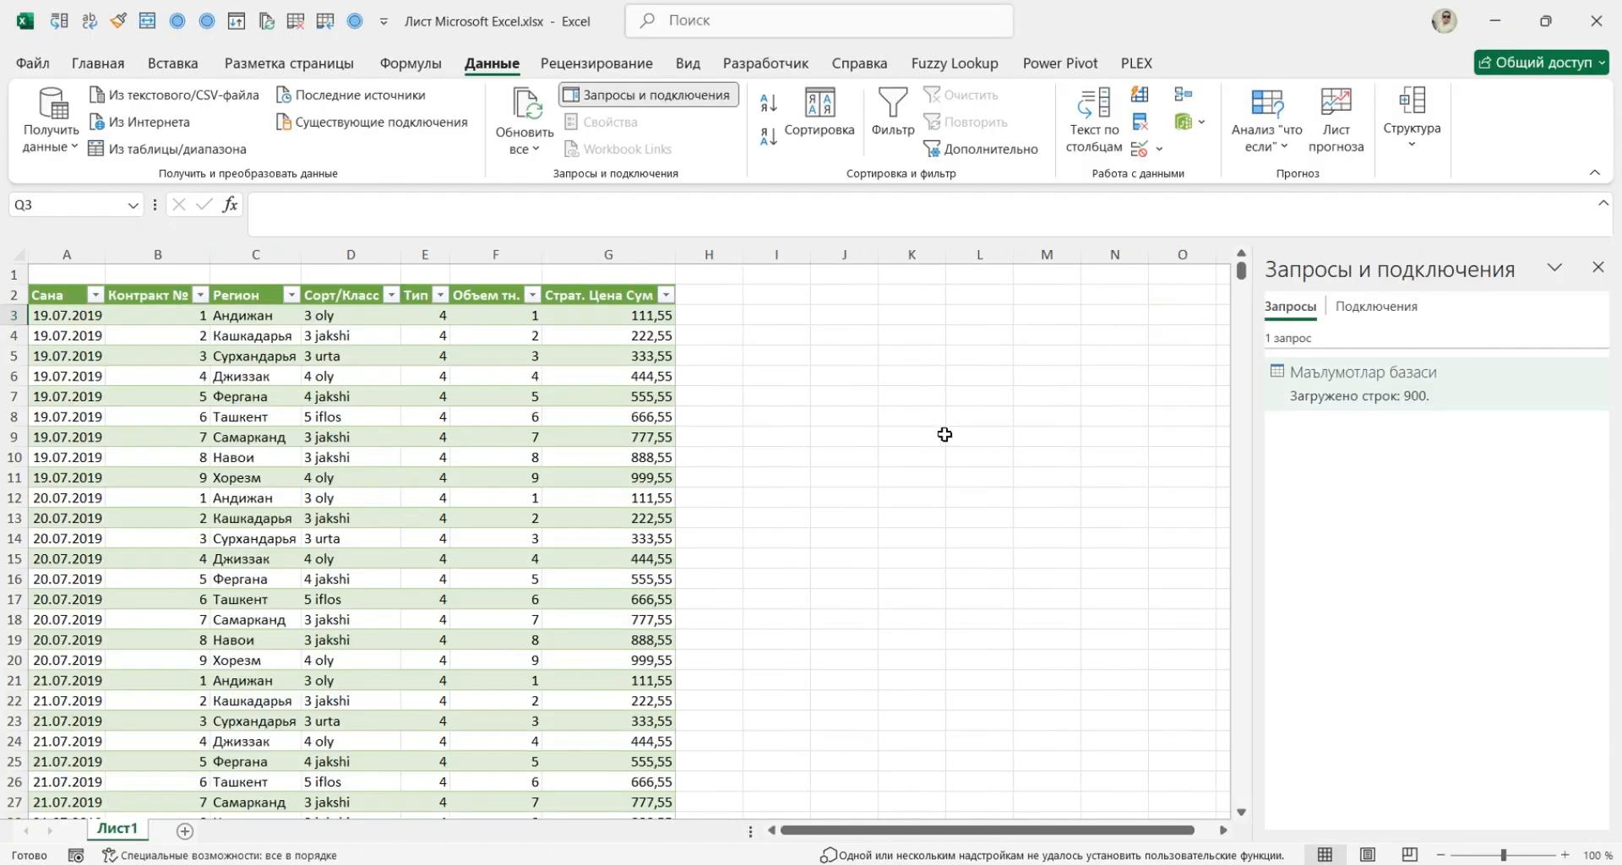
Review the loaded table, checking the dates in the Сана column from the first row to the last
{"action": "left_click", "coordinate": [76, 315]}
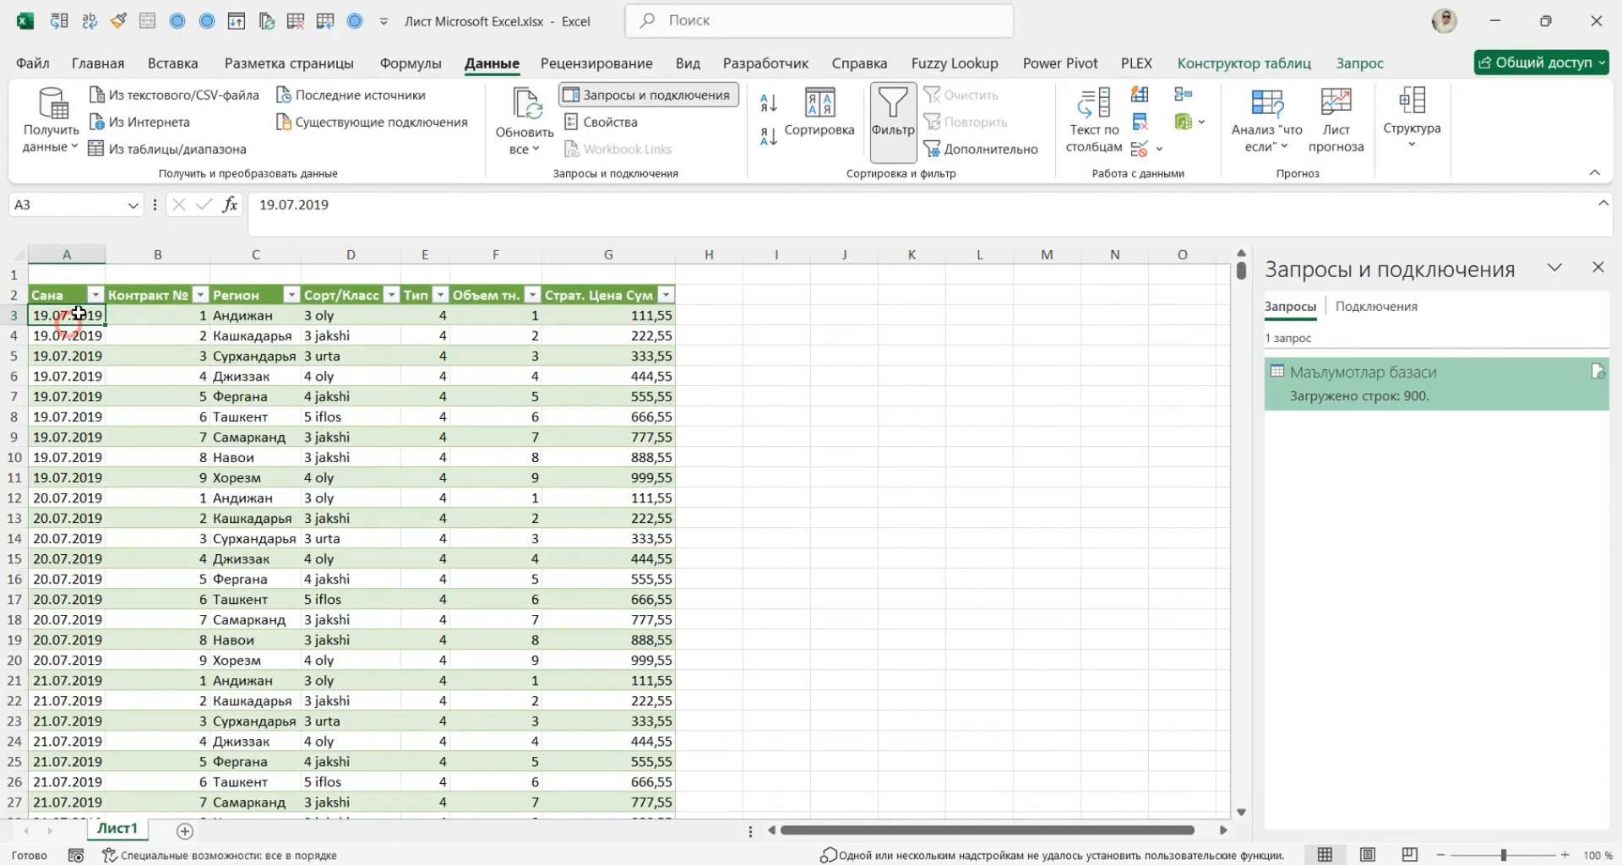
{"action": "left_click", "coordinate": [95, 294]}
{"action": "left_click", "coordinate": [427, 488]}
{"action": "left_click", "coordinate": [70, 337]}
{"action": "key", "text": "ctrl+Down"}
{"action": "key", "text": "Down"}
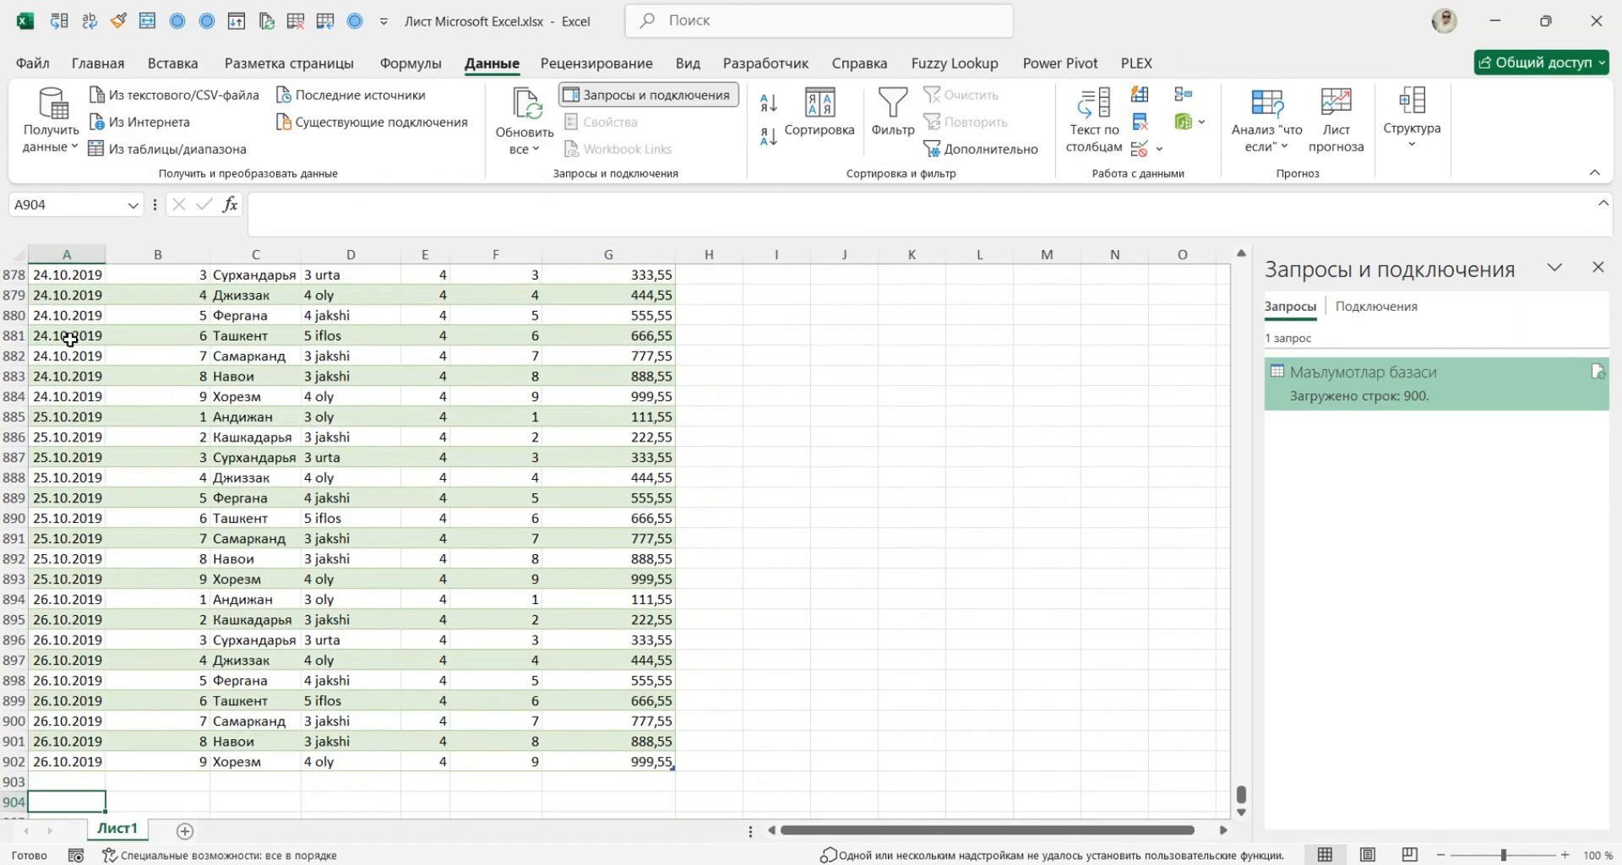
{"action": "key", "text": "Up"}
{"action": "key", "text": "ctrl+Up"}
{"action": "key", "text": "Down"}
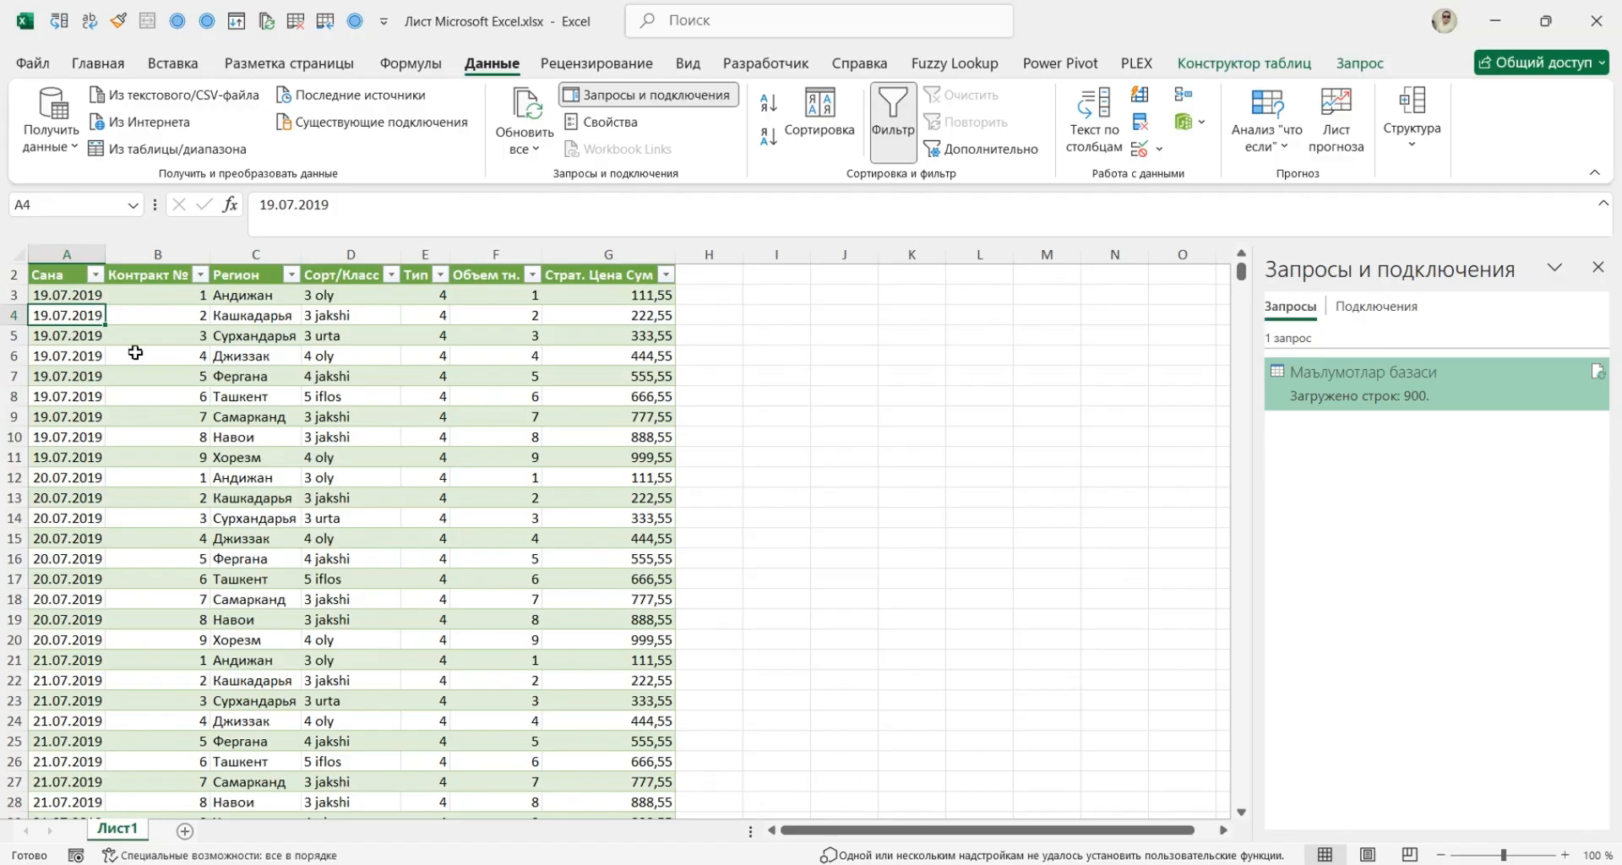
{"action": "scroll", "coordinate": [153, 389], "scroll_direction": "up", "scroll_amount": 1}
Create a pivot table from the Маълумотлар_базаси table on a new sheet
{"action": "left_click", "coordinate": [185, 374]}
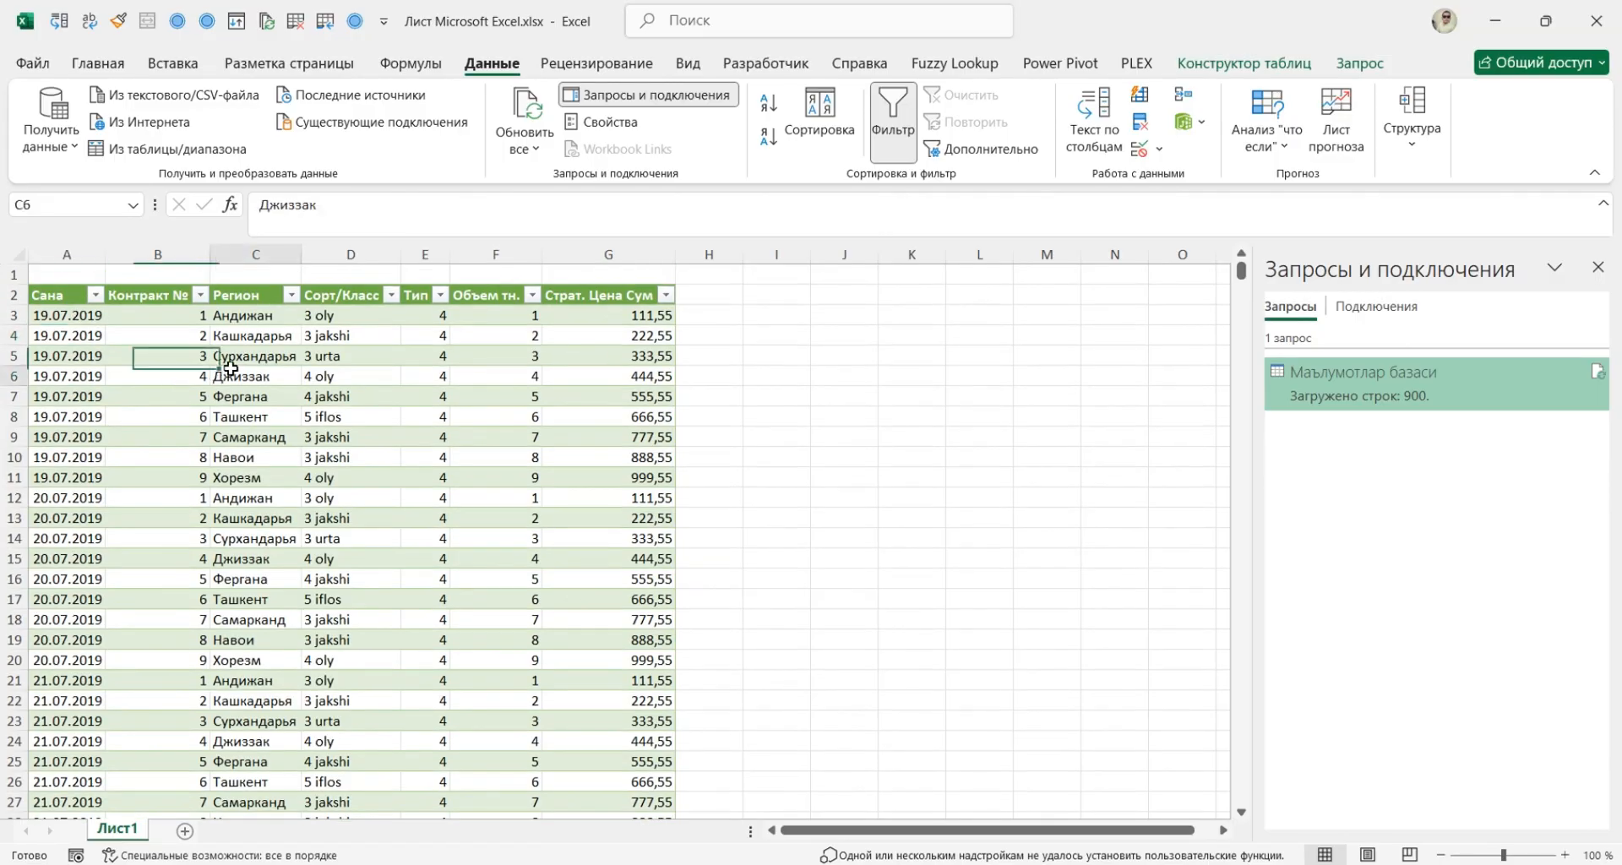
{"action": "left_click", "coordinate": [244, 380]}
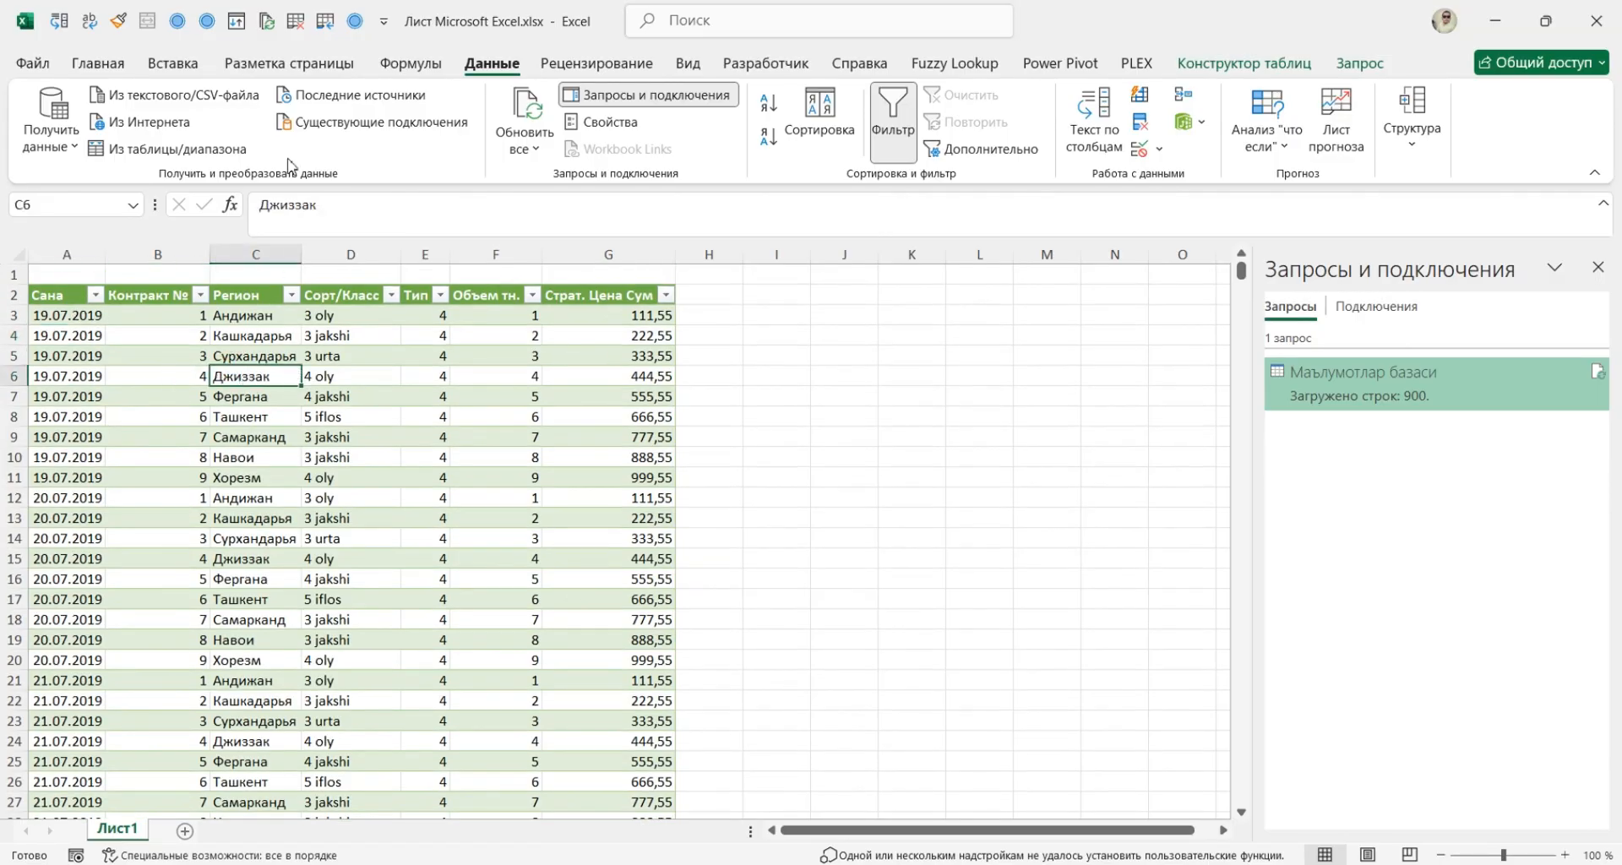
{"action": "left_click", "coordinate": [174, 63]}
{"action": "left_click", "coordinate": [52, 118]}
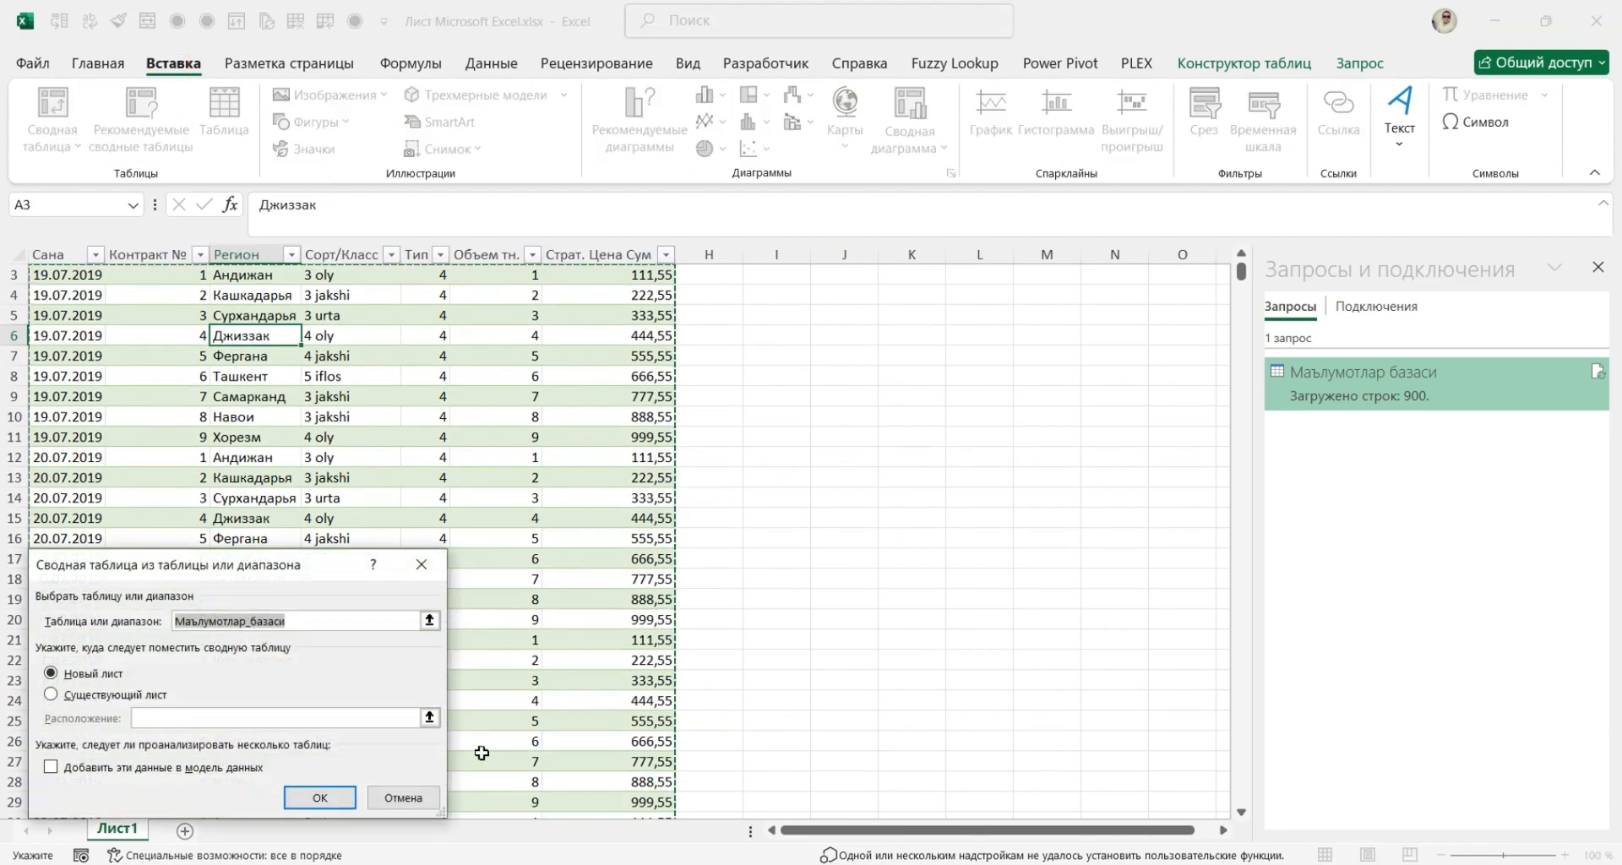
{"action": "left_click", "coordinate": [323, 795]}
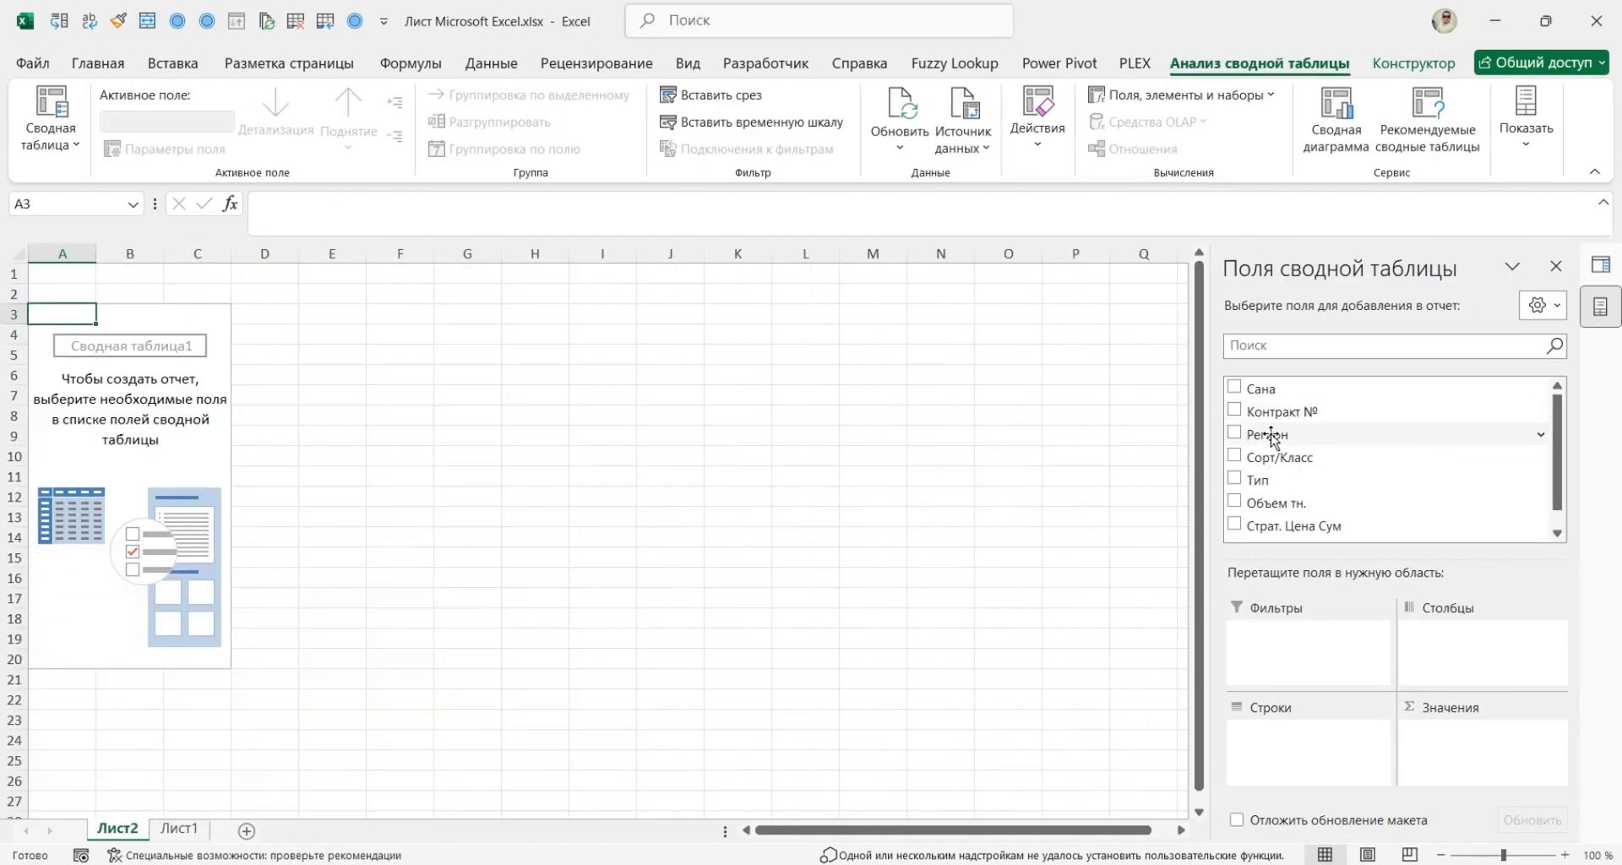
Lay out the pivot table with Регион as rows and the sums of Объем тн. and Страт. Цена Сум as values
{"action": "left_click_drag", "start_coordinate": [1274, 436], "coordinate": [1309, 764]}
{"action": "left_click_drag", "start_coordinate": [1280, 525], "coordinate": [1480, 790]}
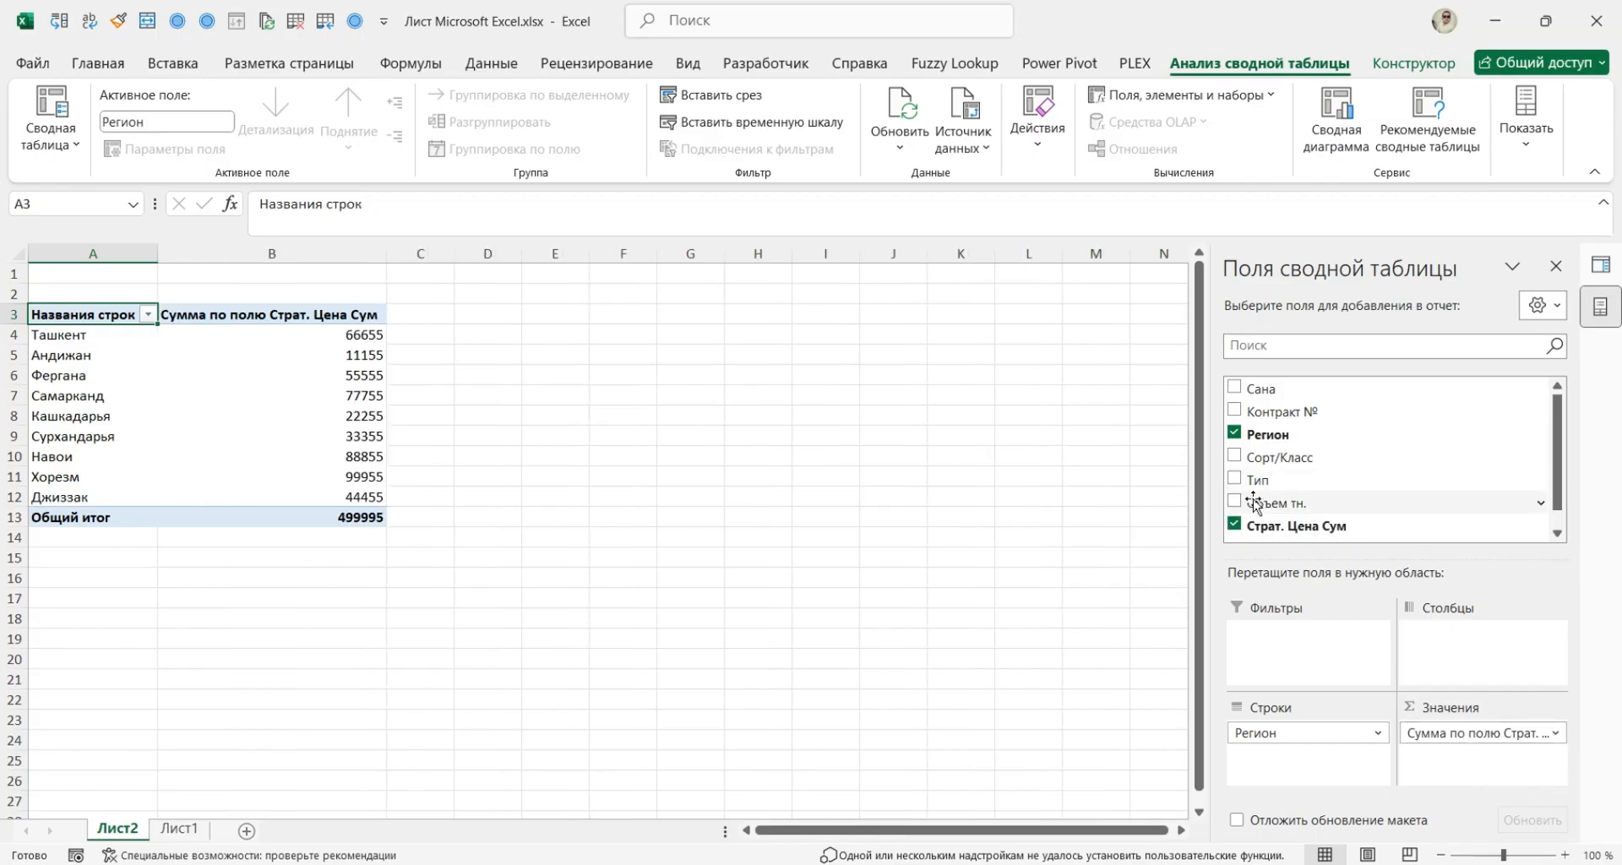
{"action": "left_click_drag", "start_coordinate": [1254, 504], "coordinate": [1461, 725]}
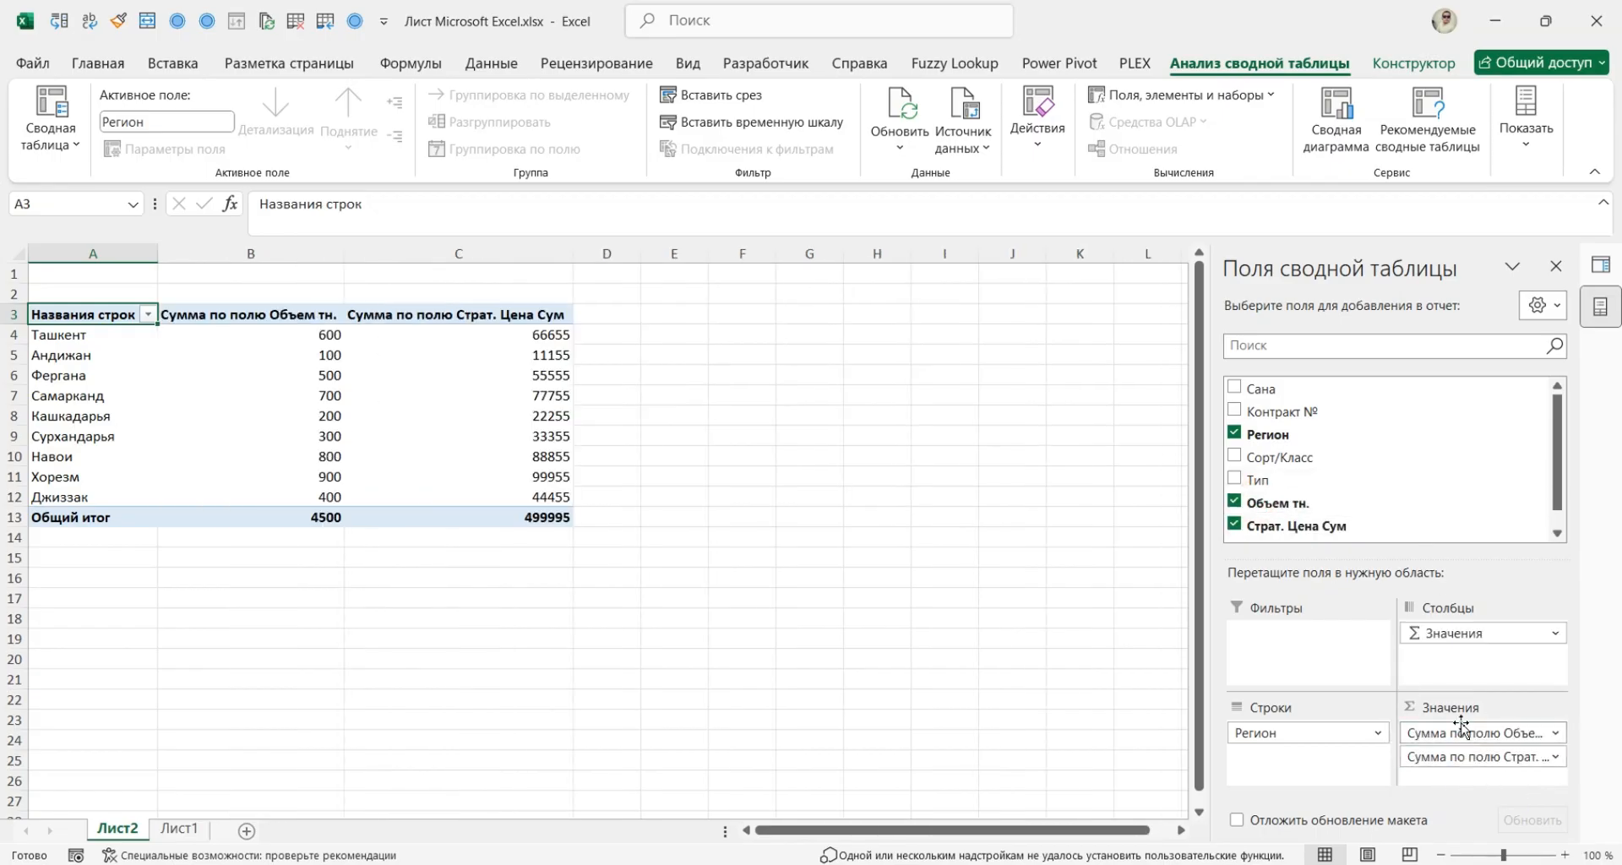
Format both pivot value columns, including the grand totals, as numbers with thousands separators and two decimals
{"action": "left_click_drag", "start_coordinate": [322, 337], "coordinate": [527, 517]}
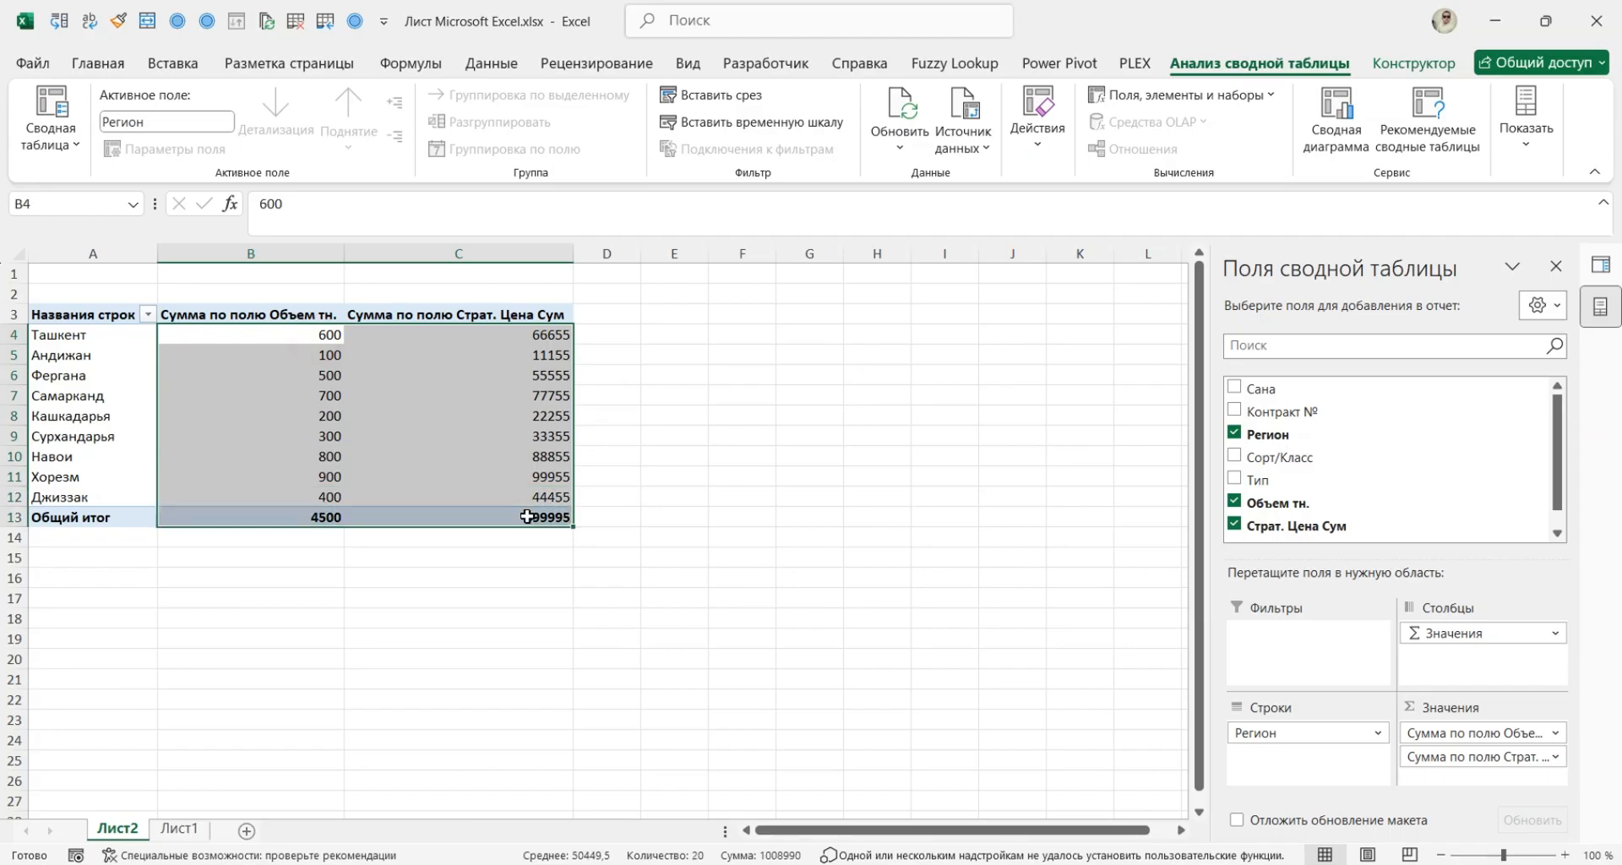
{"action": "key", "text": "ctrl+shift+1"}
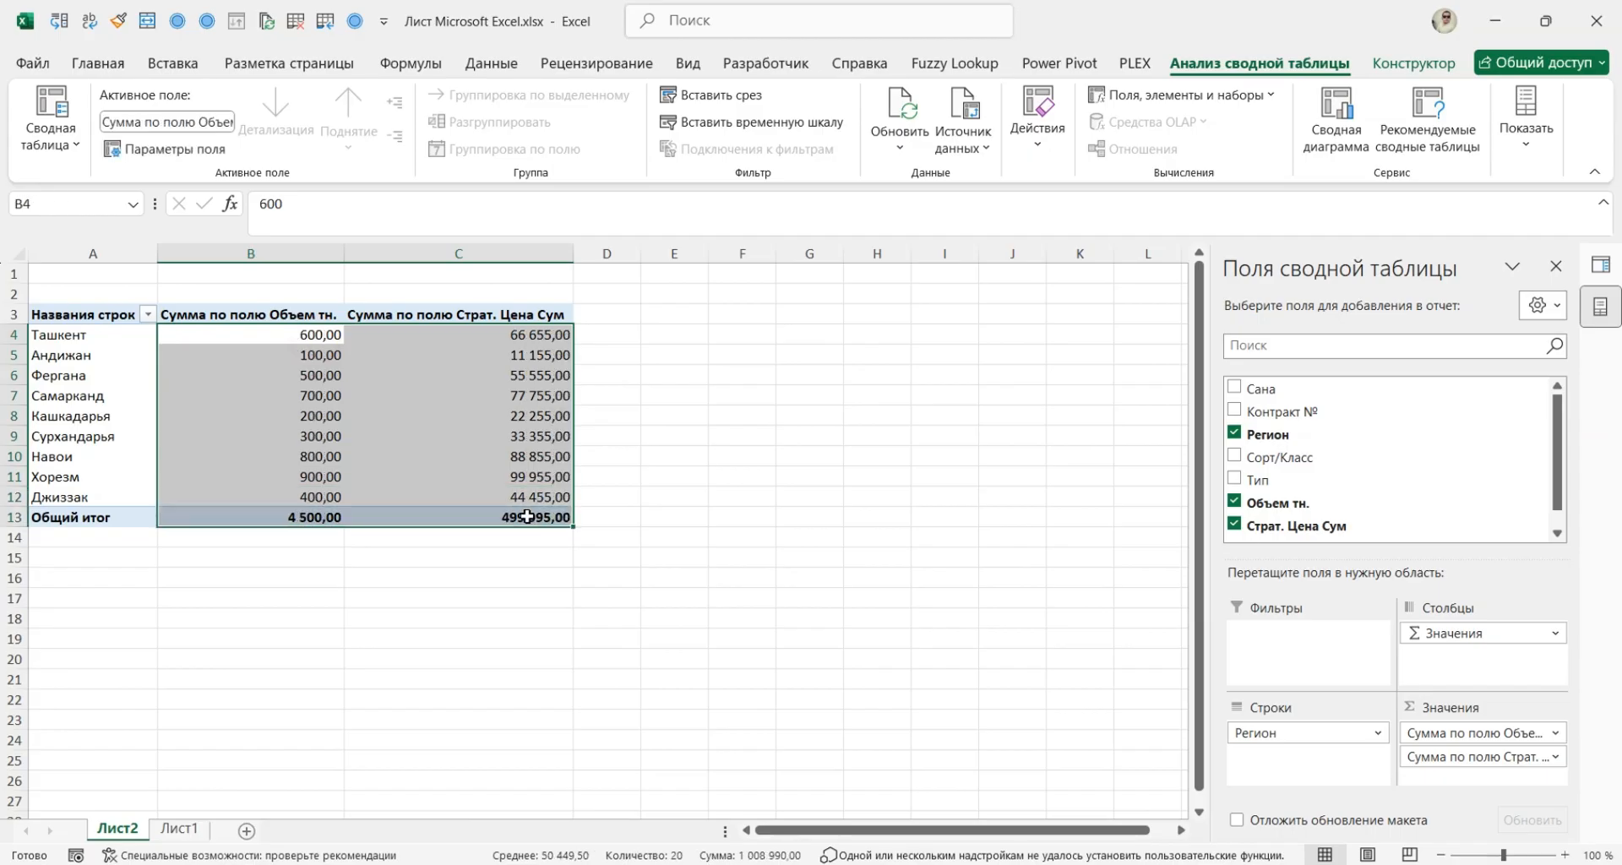
{"action": "right_click", "coordinate": [535, 397]}
{"action": "key", "text": "Escape"}
{"action": "right_click", "coordinate": [516, 399]}
{"action": "left_click", "coordinate": [513, 400]}
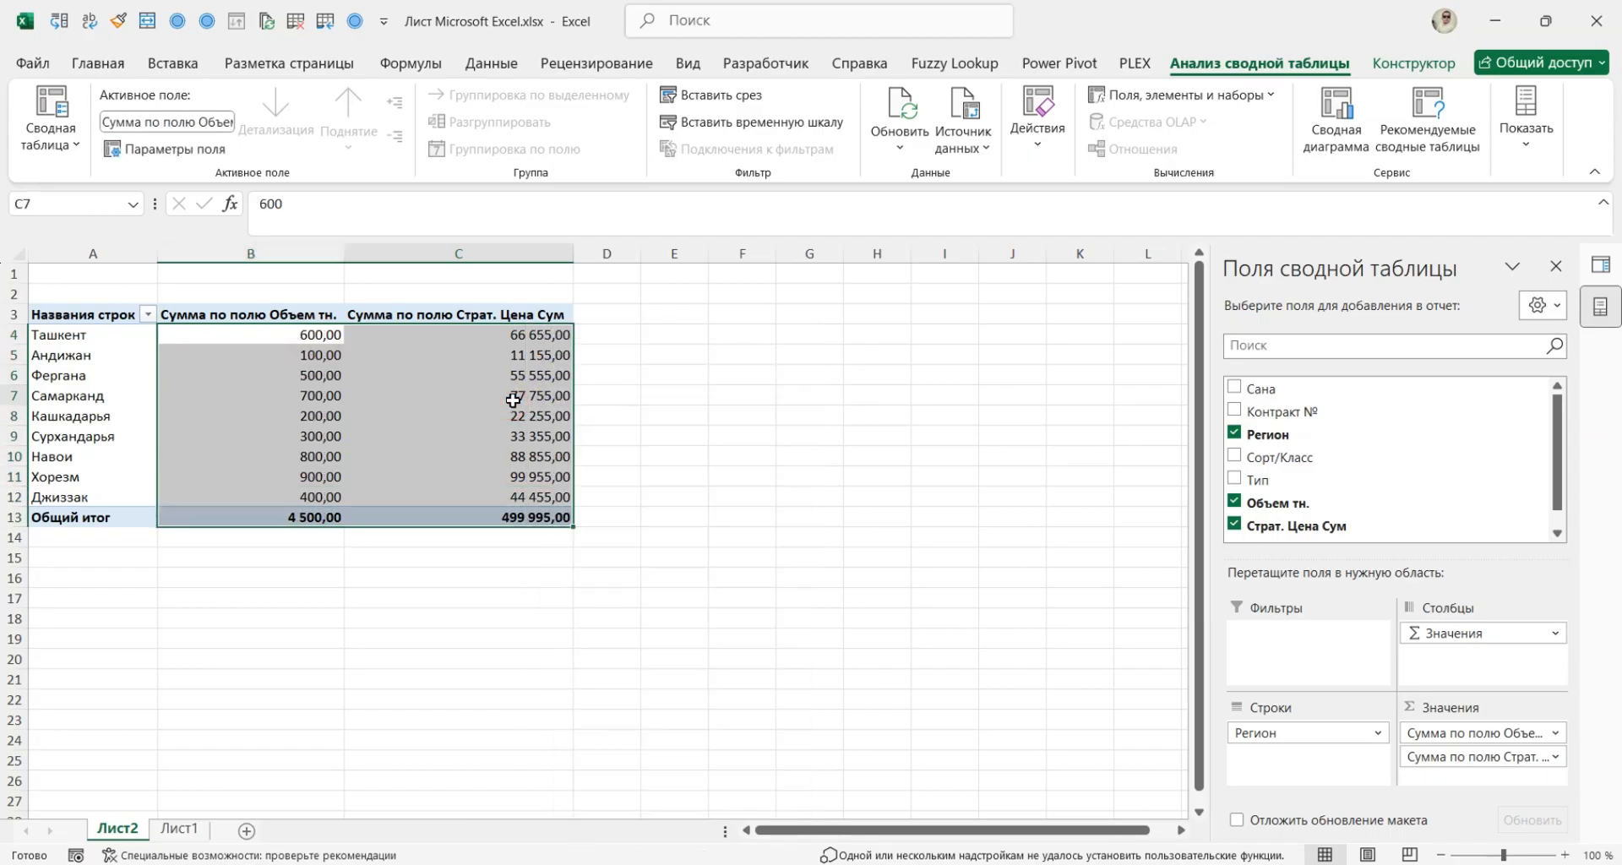
Add green gradient data bars to the regions' Страт. Цена Сум values, excluding the grand total, and close the queries pane
{"action": "left_click_drag", "start_coordinate": [537, 336], "coordinate": [536, 501]}
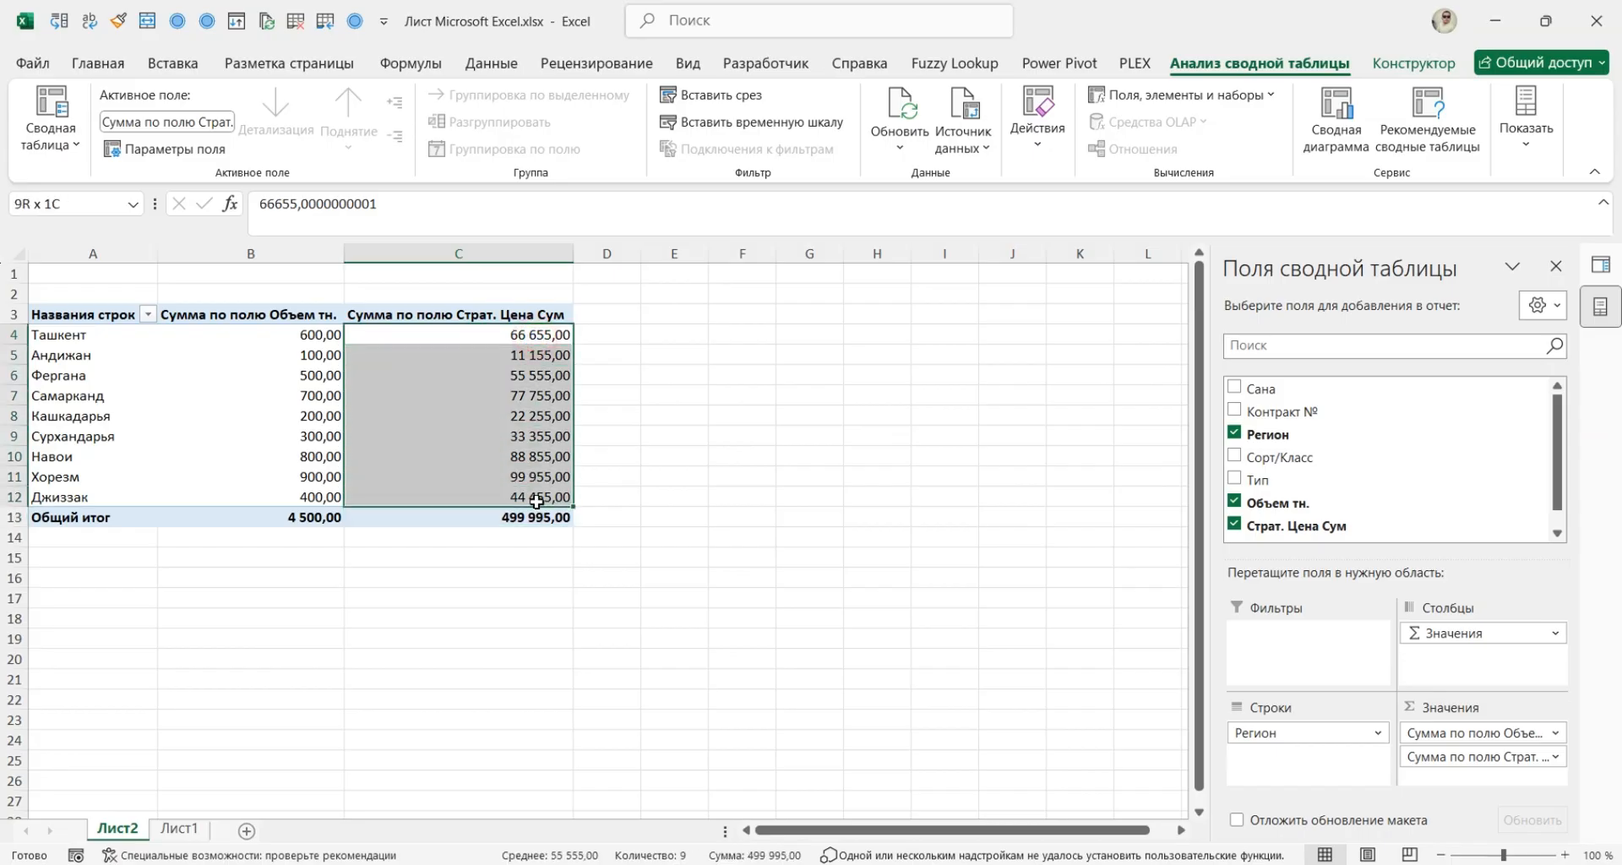
{"action": "left_click", "coordinate": [98, 63]}
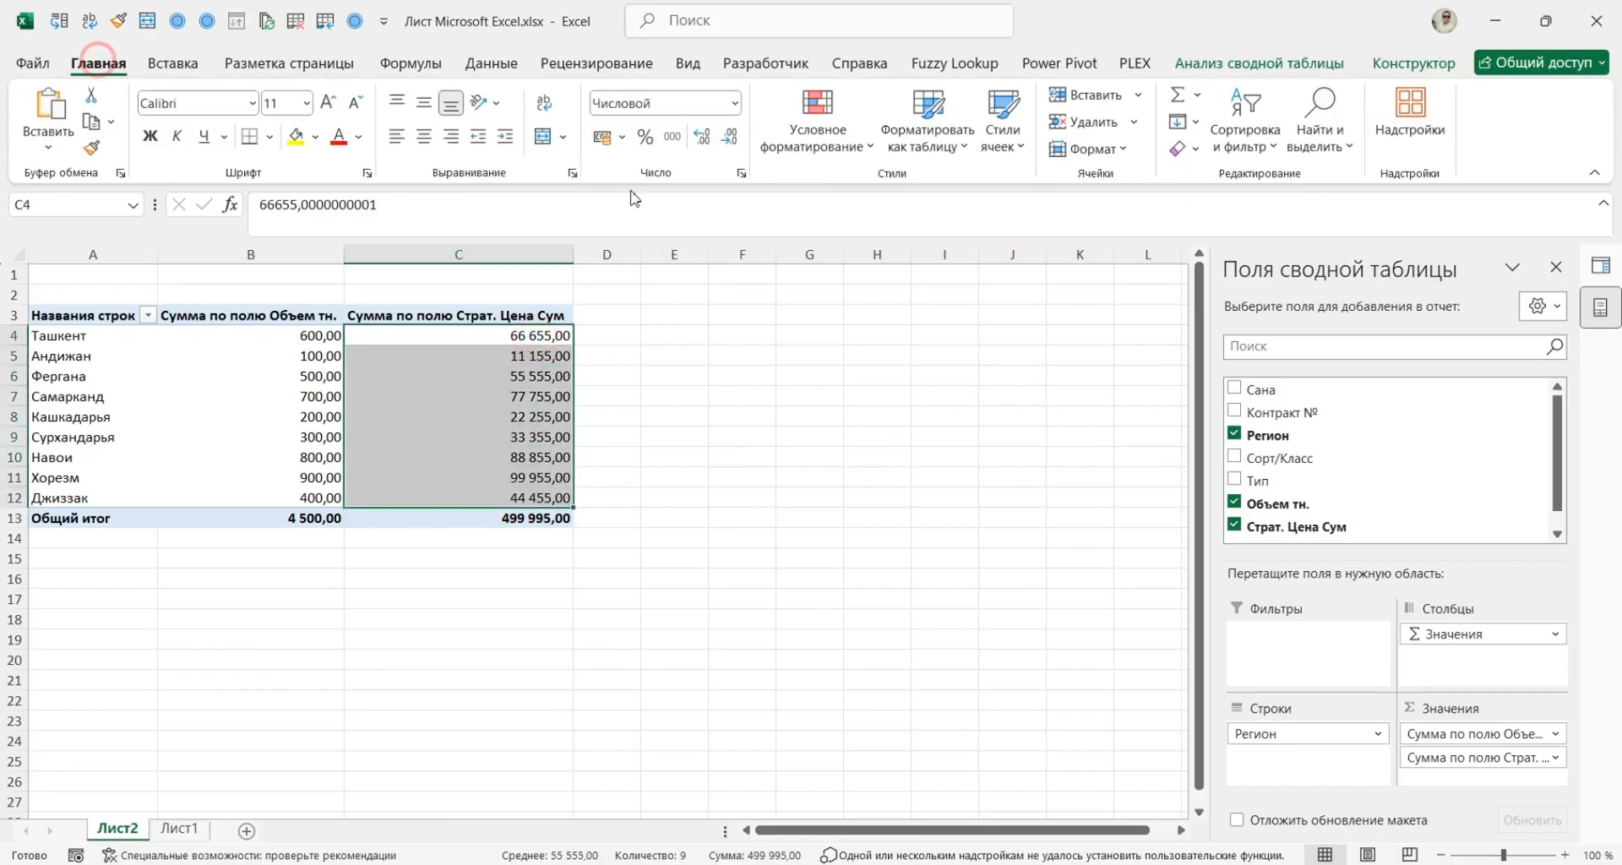
{"action": "left_click", "coordinate": [839, 137]}
{"action": "mouse_move", "coordinate": [836, 283]}
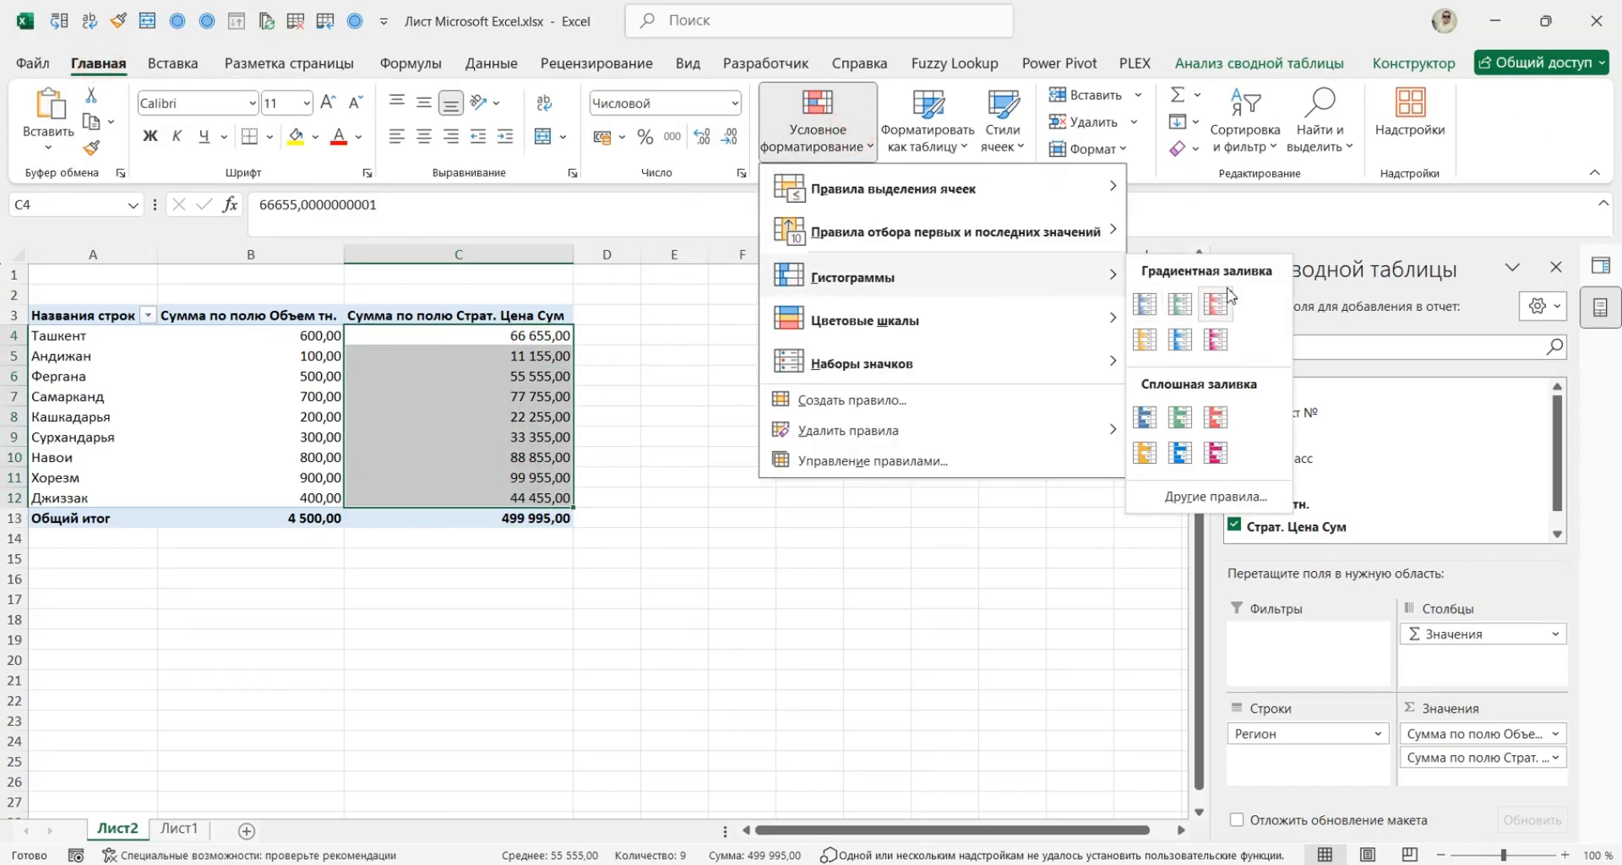
{"action": "left_click", "coordinate": [1181, 305]}
{"action": "left_click", "coordinate": [627, 457]}
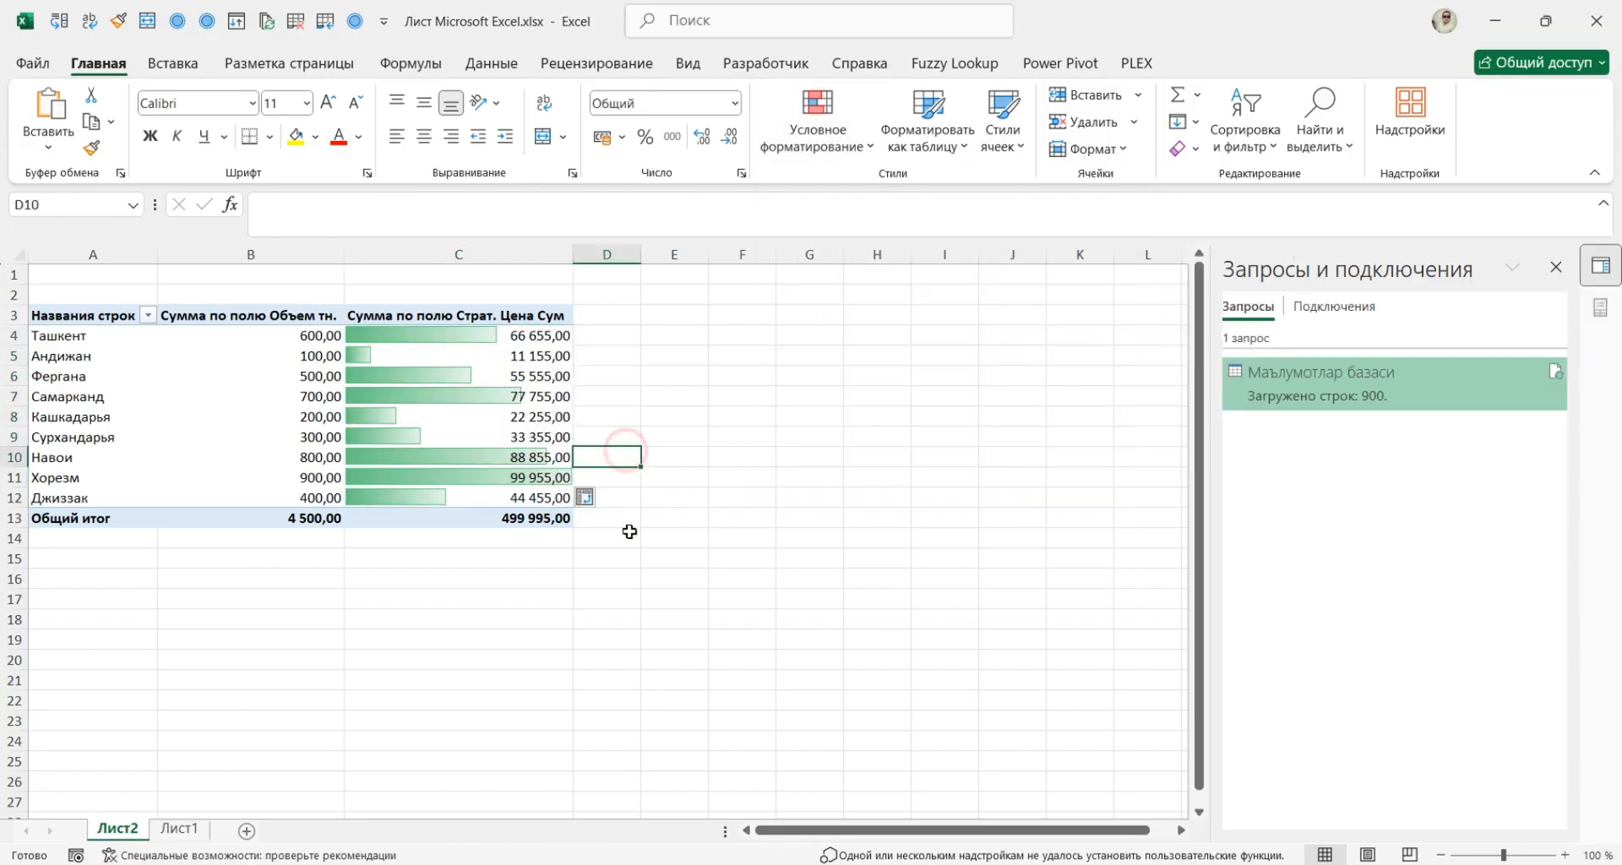
{"action": "left_click", "coordinate": [1555, 267]}
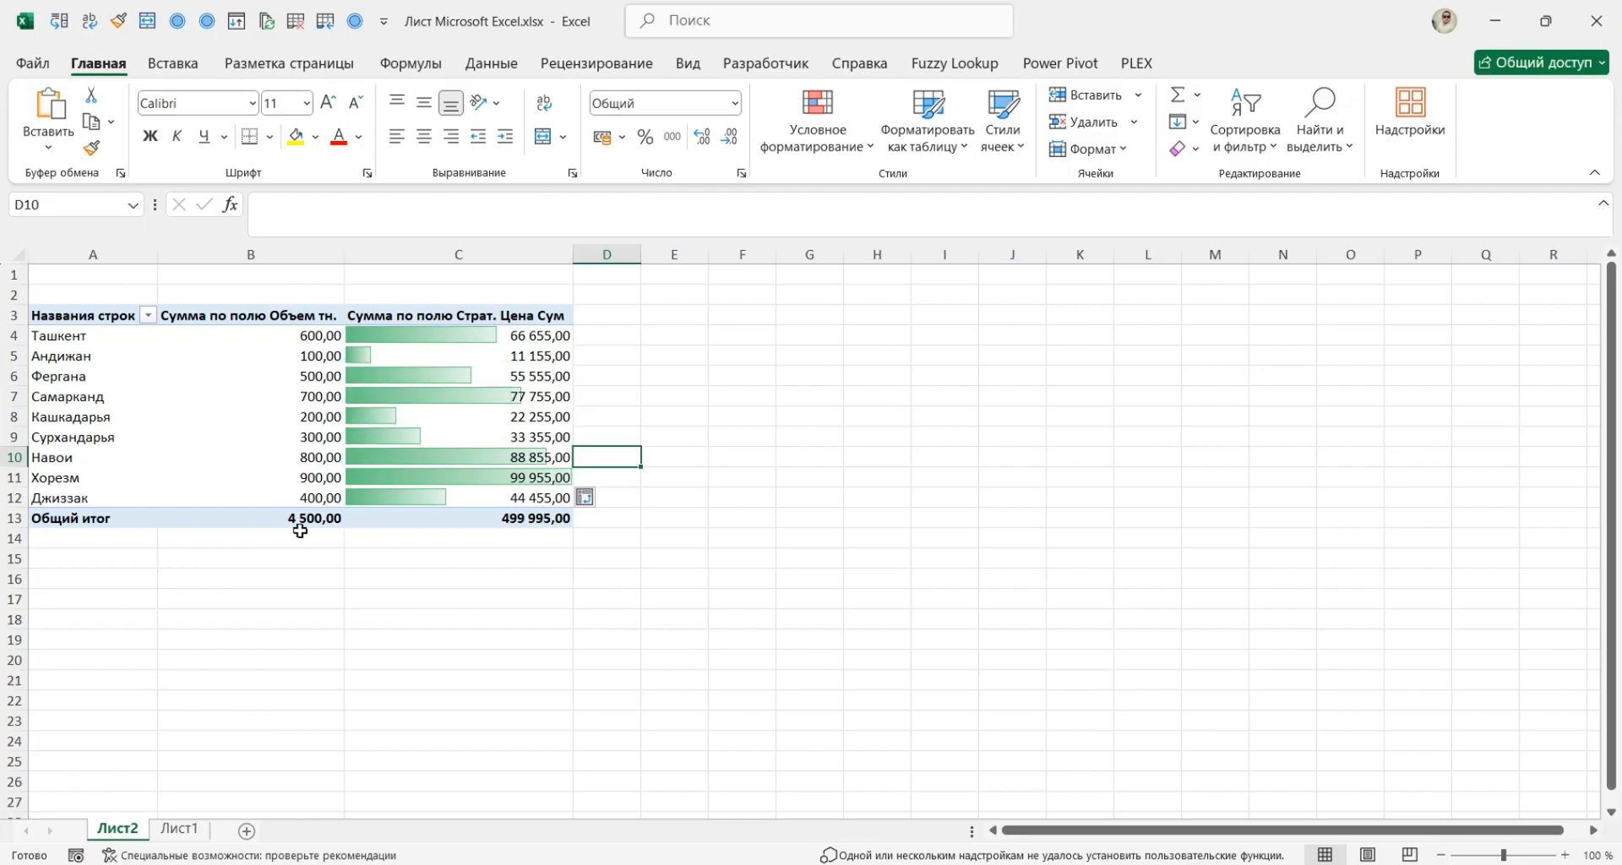
Return to the combined table on Лист1 and select its first data row
{"action": "left_click", "coordinate": [179, 829]}
{"action": "scroll", "coordinate": [321, 421], "scroll_direction": "up", "scroll_amount": 1}
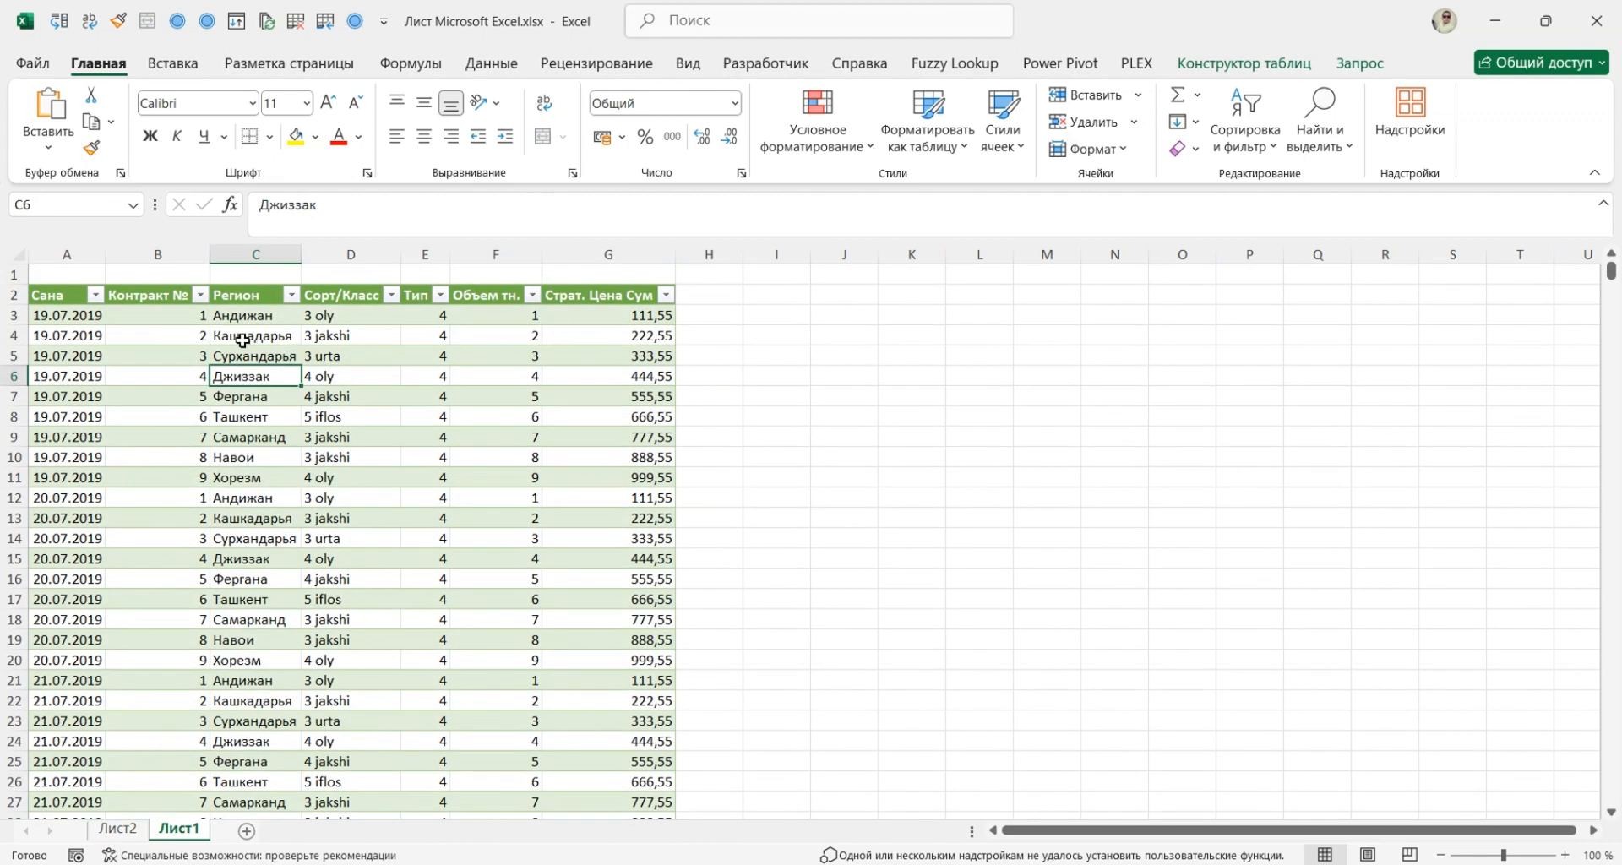
{"action": "left_click", "coordinate": [242, 339]}
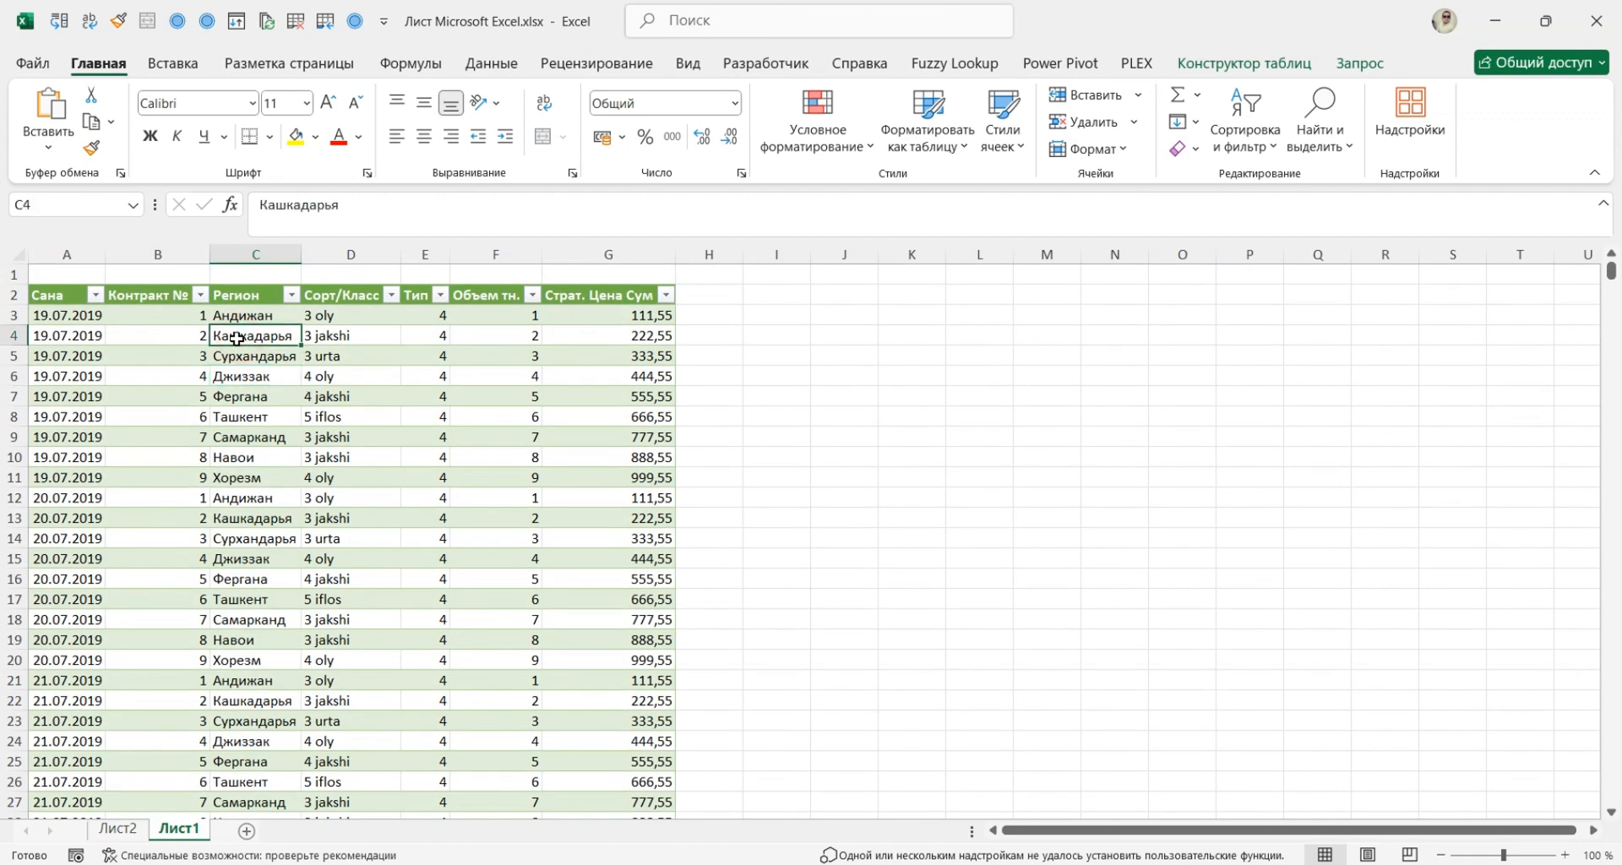
{"action": "left_click", "coordinate": [12, 315]}
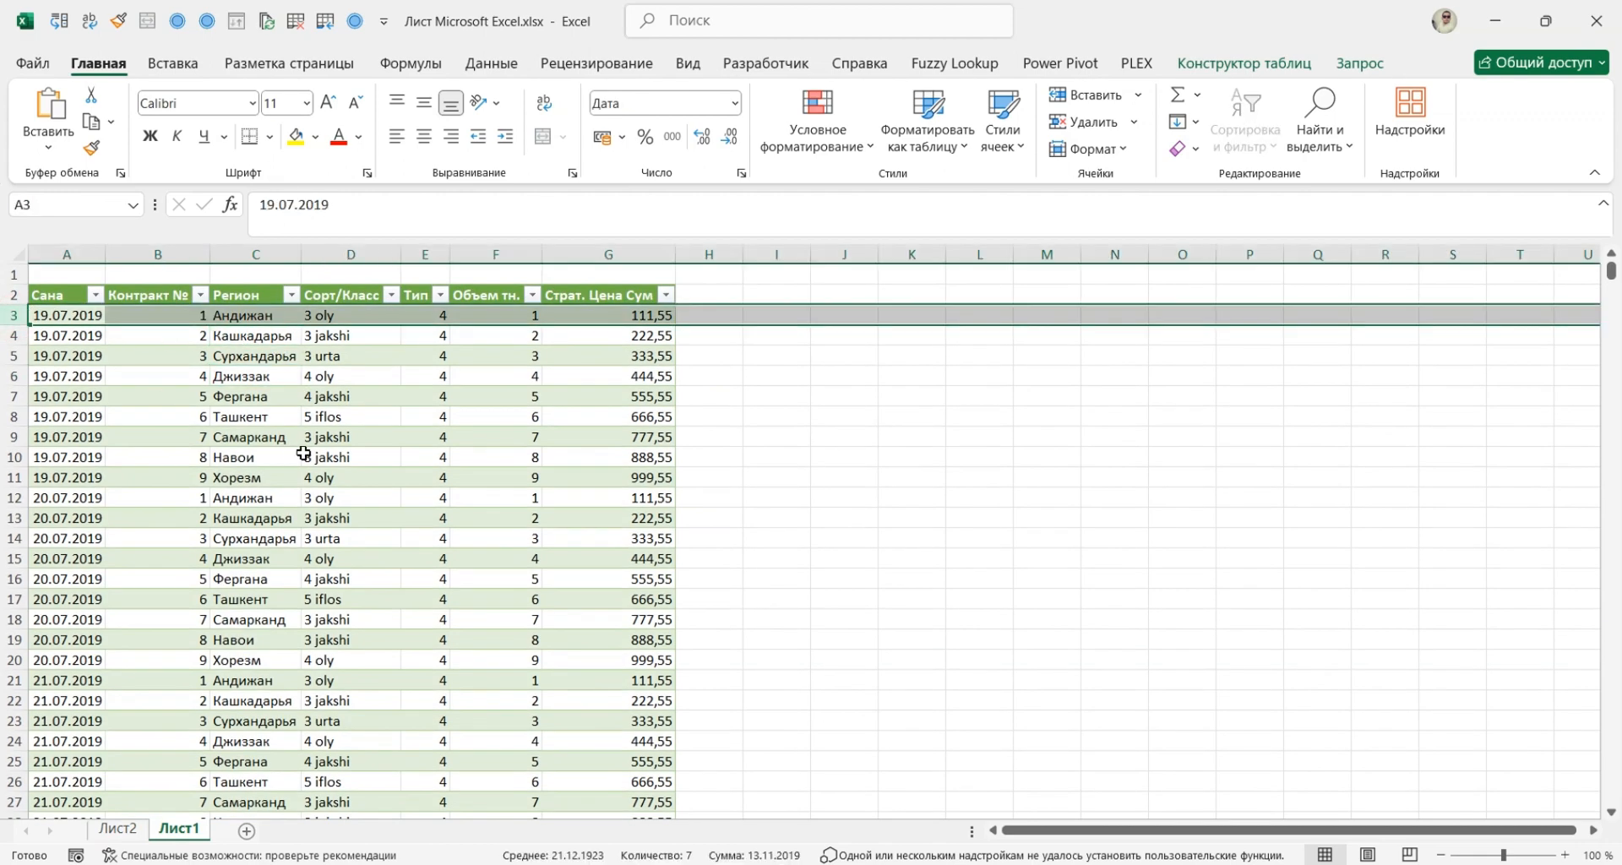